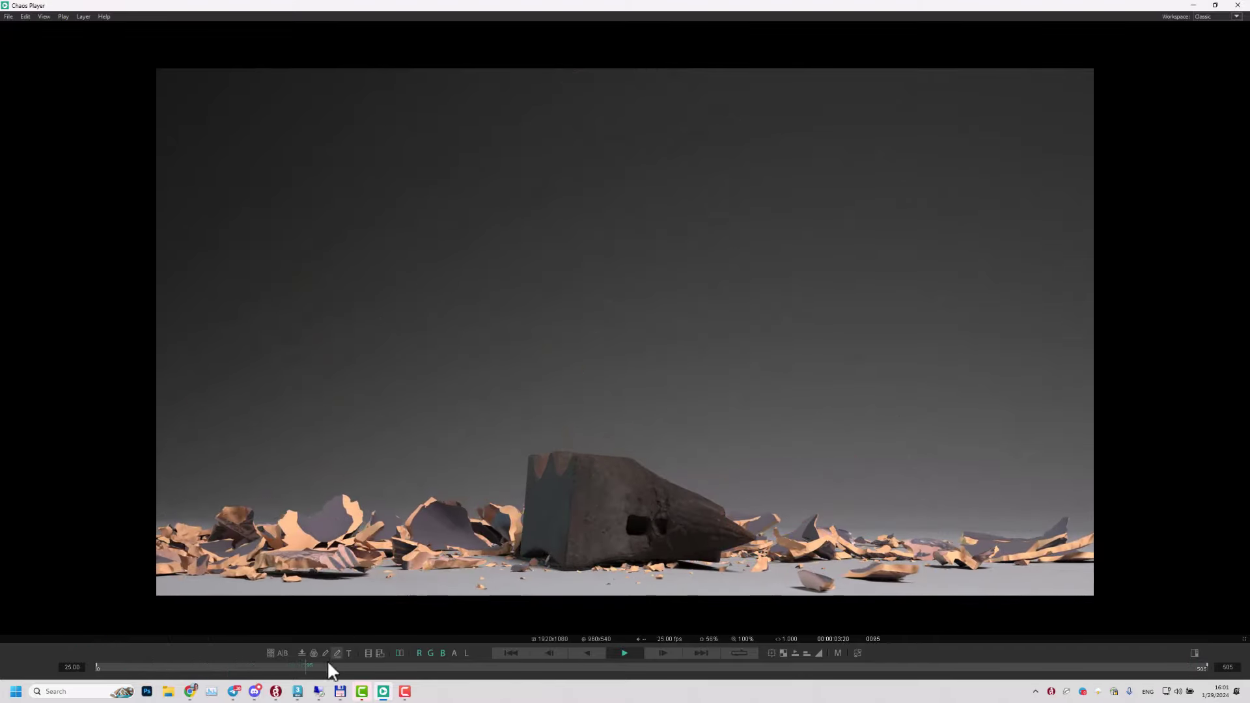
Step: Scrub through the rendered amphora animation and play it, examining the stone's impact, the spreading cracks and the settled debris
{"action": "left_click_drag", "start_coordinate": [287, 665], "coordinate": [127, 647]}
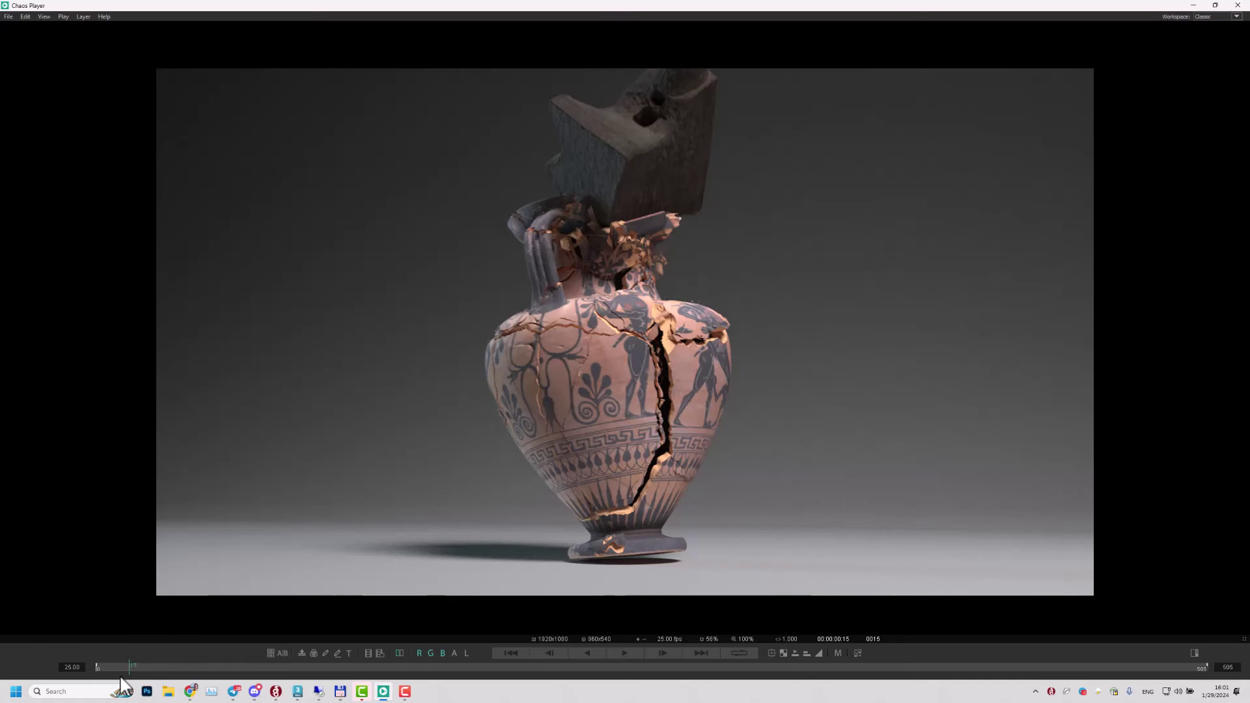
{"action": "mouse_move", "coordinate": [132, 664]}
{"action": "left_mouse_down"}
{"action": "mouse_move", "coordinate": [112, 663]}
{"action": "mouse_move", "coordinate": [136, 659]}
{"action": "mouse_move", "coordinate": [124, 657]}
{"action": "left_mouse_up"}
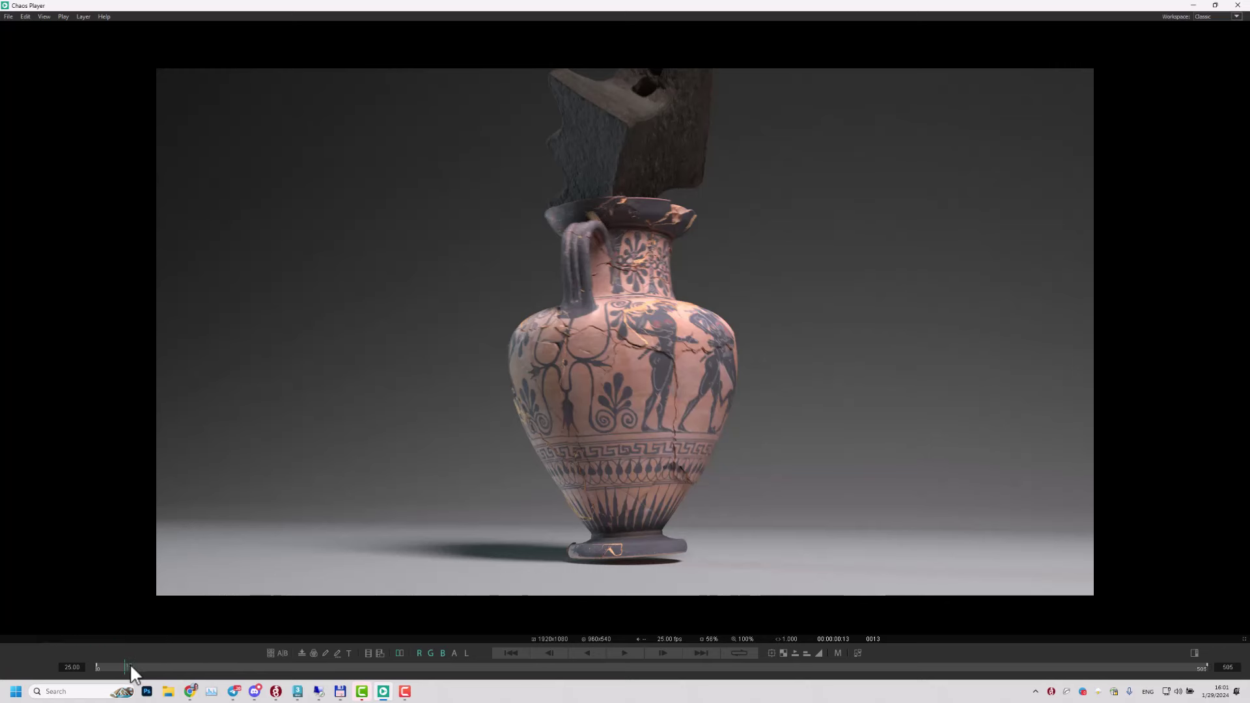
{"action": "left_click_drag", "start_coordinate": [130, 664], "coordinate": [135, 664]}
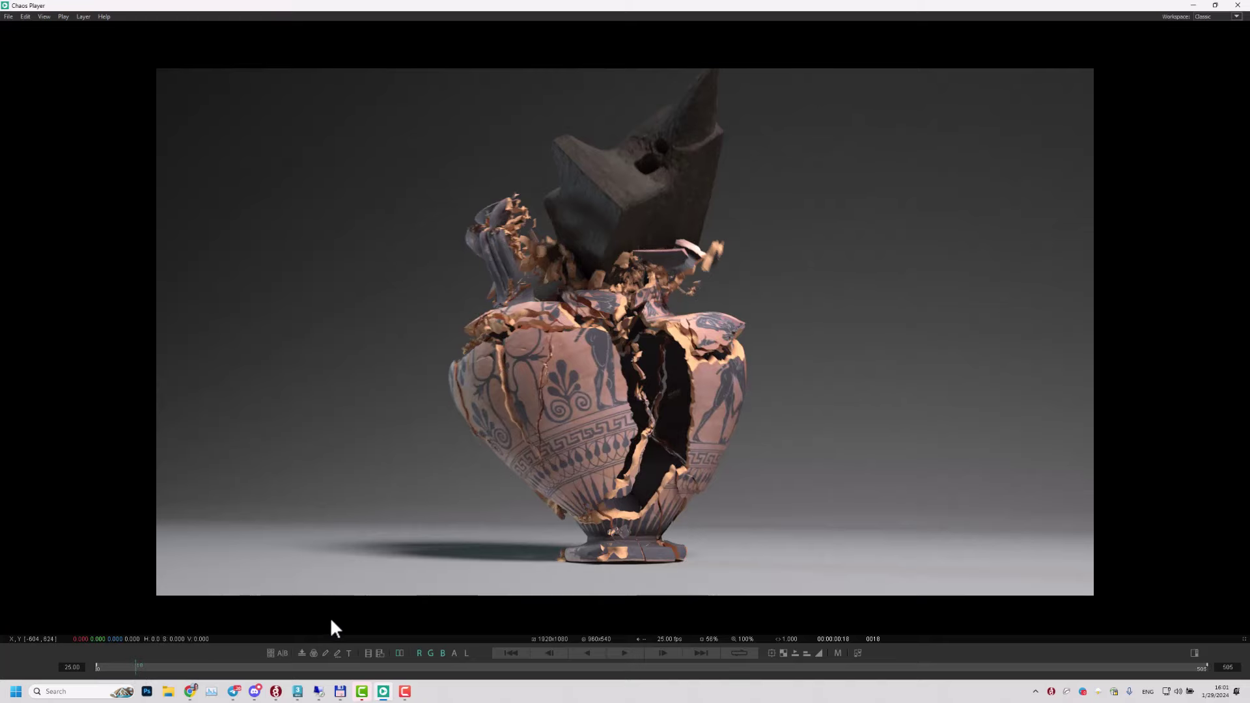
{"action": "left_click_drag", "start_coordinate": [140, 662], "coordinate": [189, 662]}
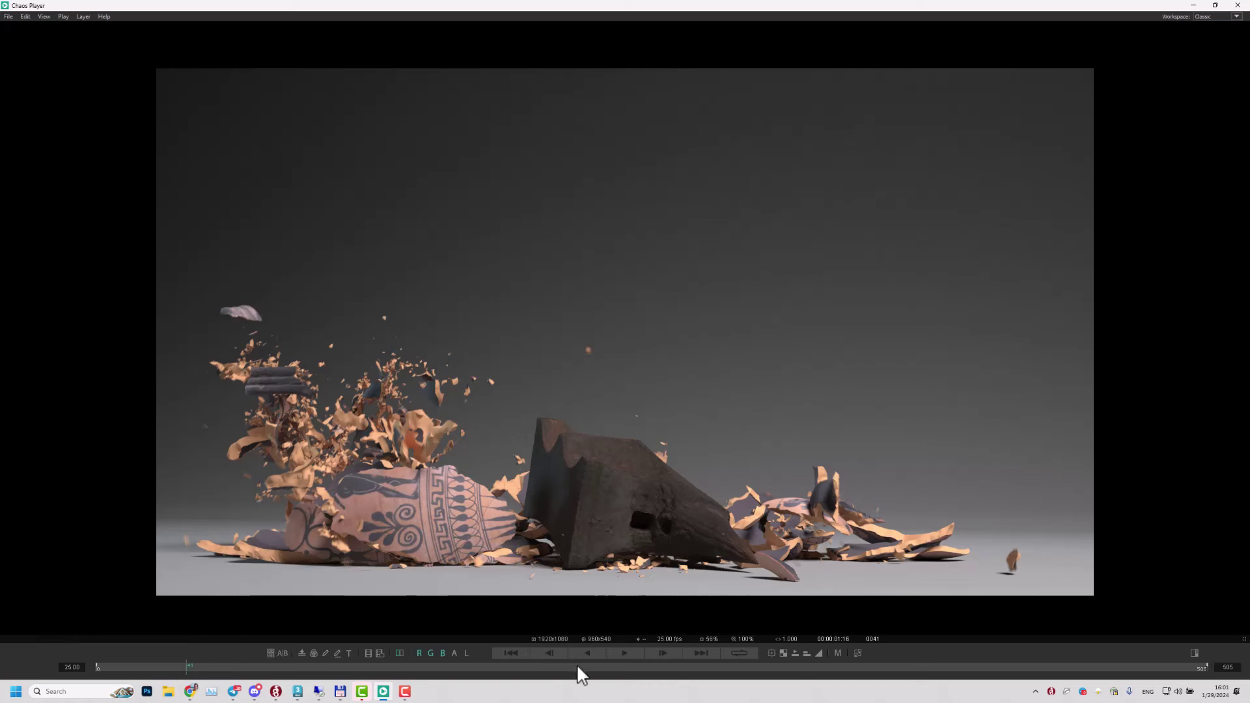
{"action": "mouse_move", "coordinate": [185, 661]}
{"action": "left_mouse_down"}
{"action": "mouse_move", "coordinate": [639, 655]}
{"action": "mouse_move", "coordinate": [187, 650]}
{"action": "left_mouse_up"}
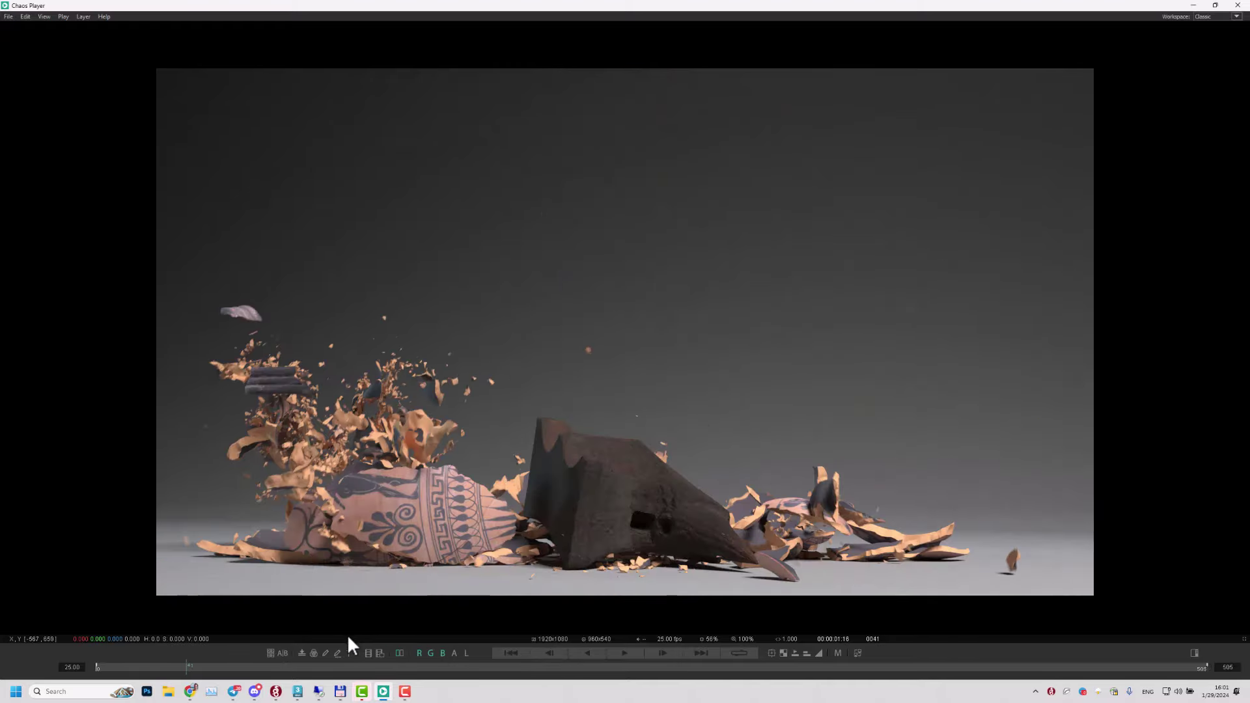
{"action": "left_click_drag", "start_coordinate": [323, 641], "coordinate": [115, 657]}
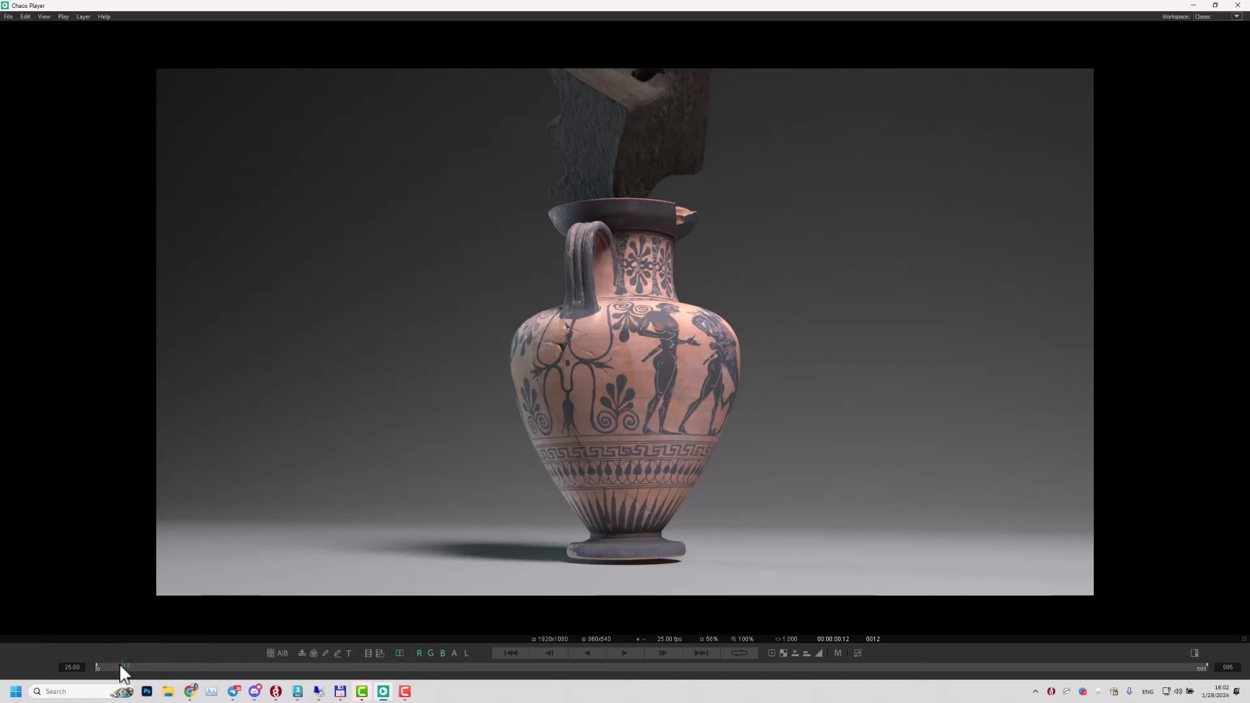
{"action": "left_click_drag", "start_coordinate": [123, 660], "coordinate": [708, 651]}
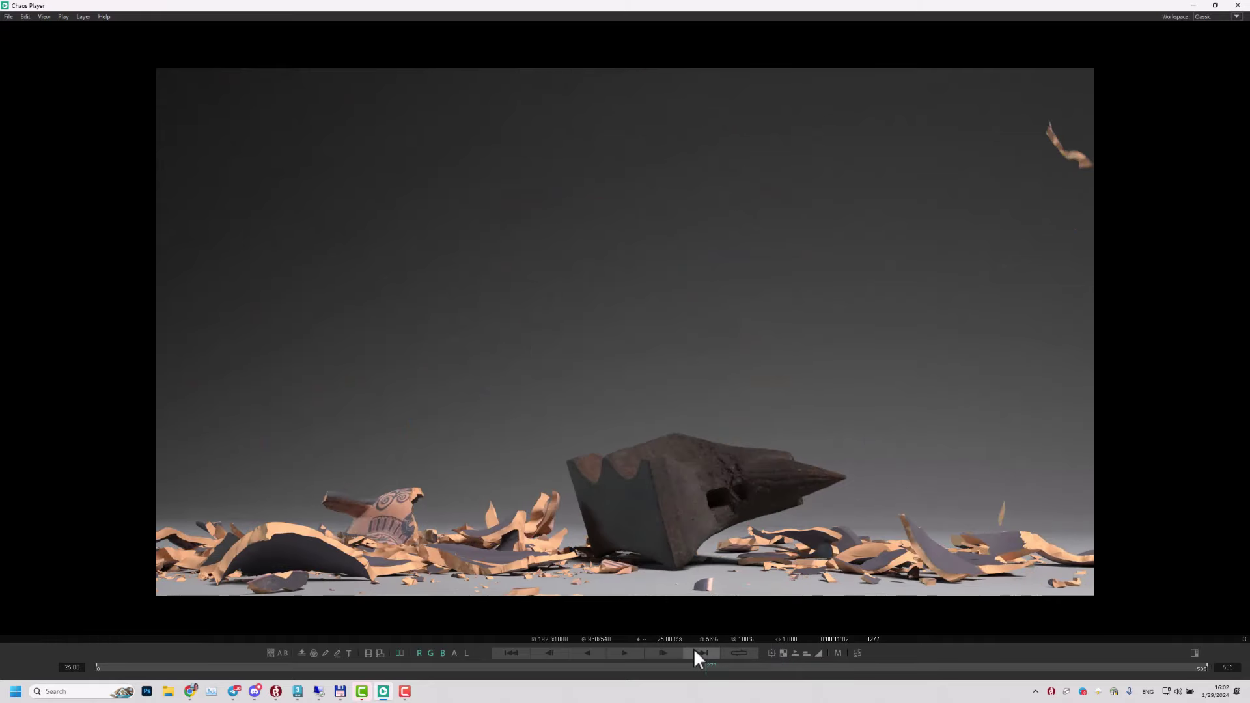
{"action": "left_click", "coordinate": [635, 652]}
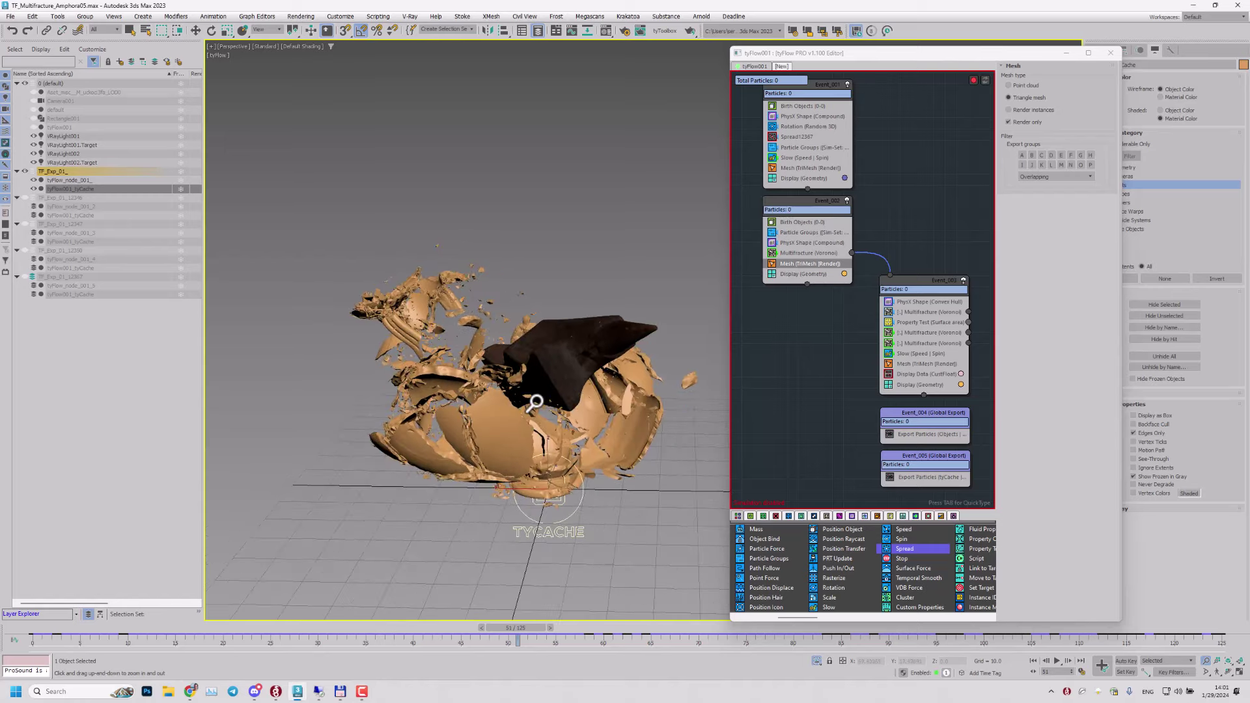
Step: In 3ds Max, scrub the cached amphora simulation to frame 52 and examine the shattered pieces, clearing the tyFlow editor from the view
{"action": "left_click_drag", "start_coordinate": [535, 401], "coordinate": [568, 410]}
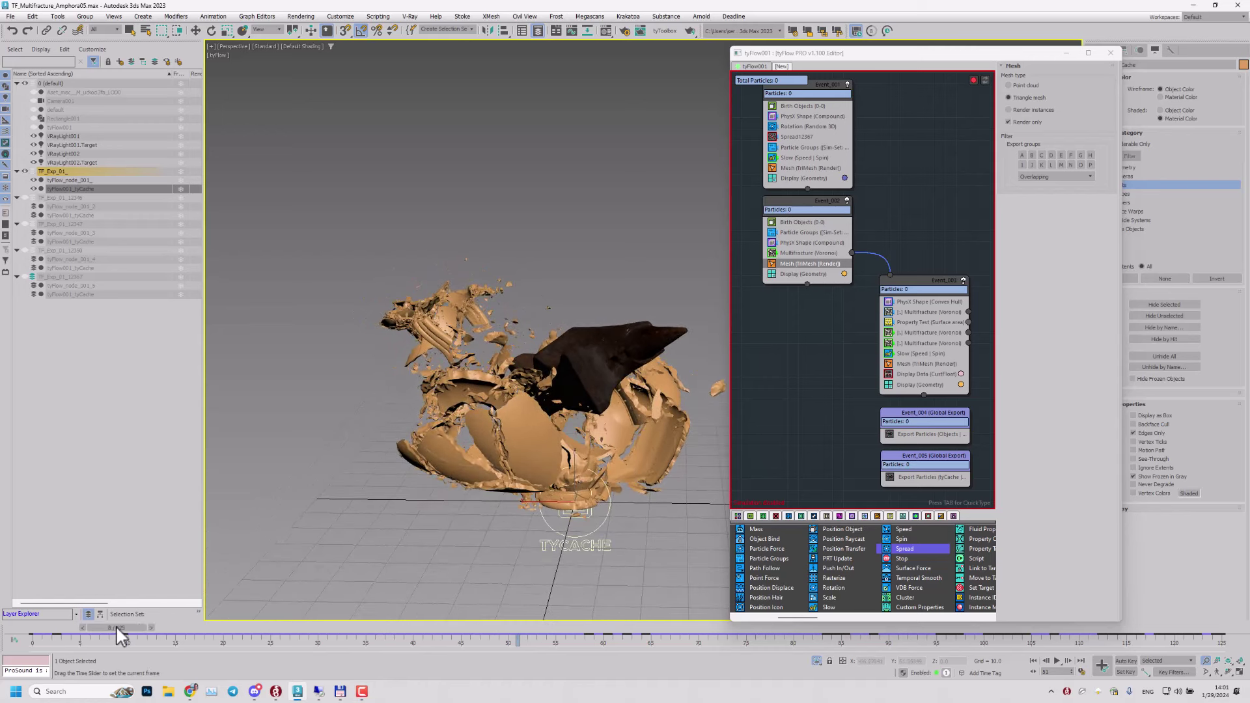
{"action": "left_click_drag", "start_coordinate": [121, 635], "coordinate": [526, 615]}
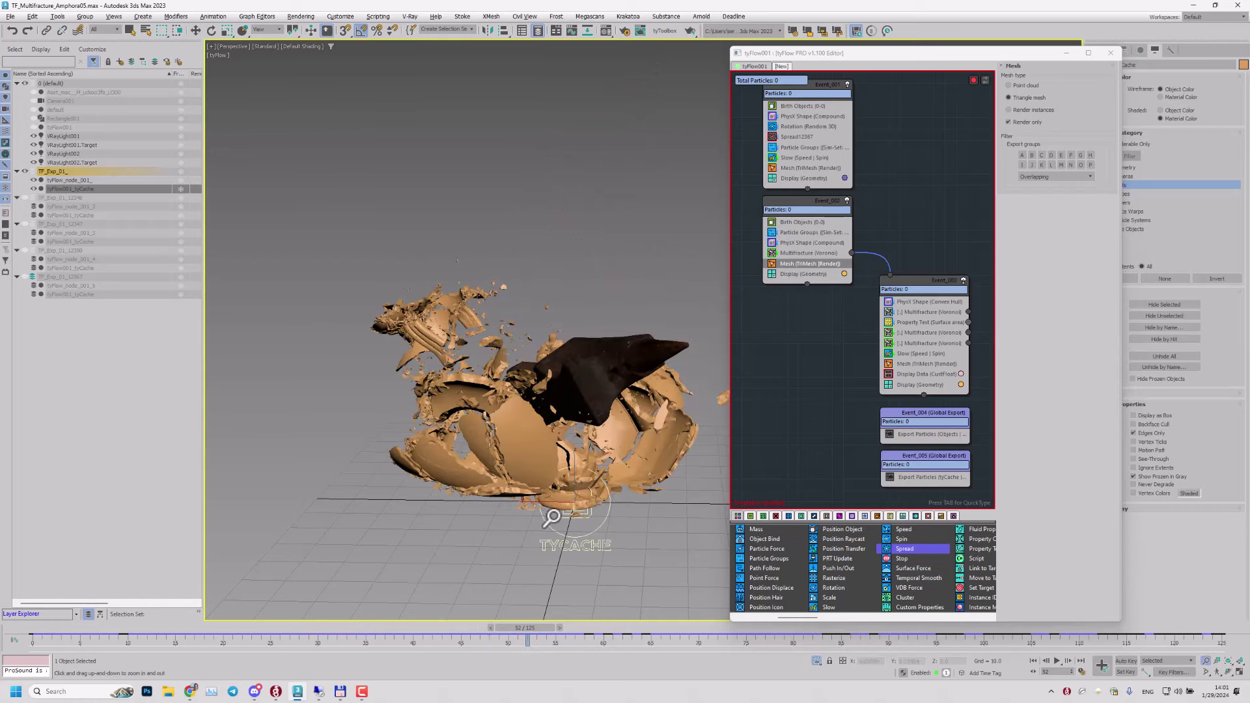
{"action": "mouse_move", "coordinate": [551, 518]}
{"action": "middle_mouse_down", "text": "alt"}
{"action": "mouse_move", "coordinate": [583, 482]}
{"action": "mouse_move", "coordinate": [607, 483]}
{"action": "mouse_move", "coordinate": [536, 496]}
{"action": "mouse_move", "coordinate": [573, 507]}
{"action": "middle_mouse_up", "text": "alt"}
{"action": "middle_click_drag", "start_coordinate": [498, 336], "coordinate": [472, 338]}
{"action": "middle_click_drag", "start_coordinate": [471, 338], "coordinate": [466, 369], "text": "alt"}
{"action": "left_click_drag", "start_coordinate": [781, 61], "coordinate": [813, 62]}
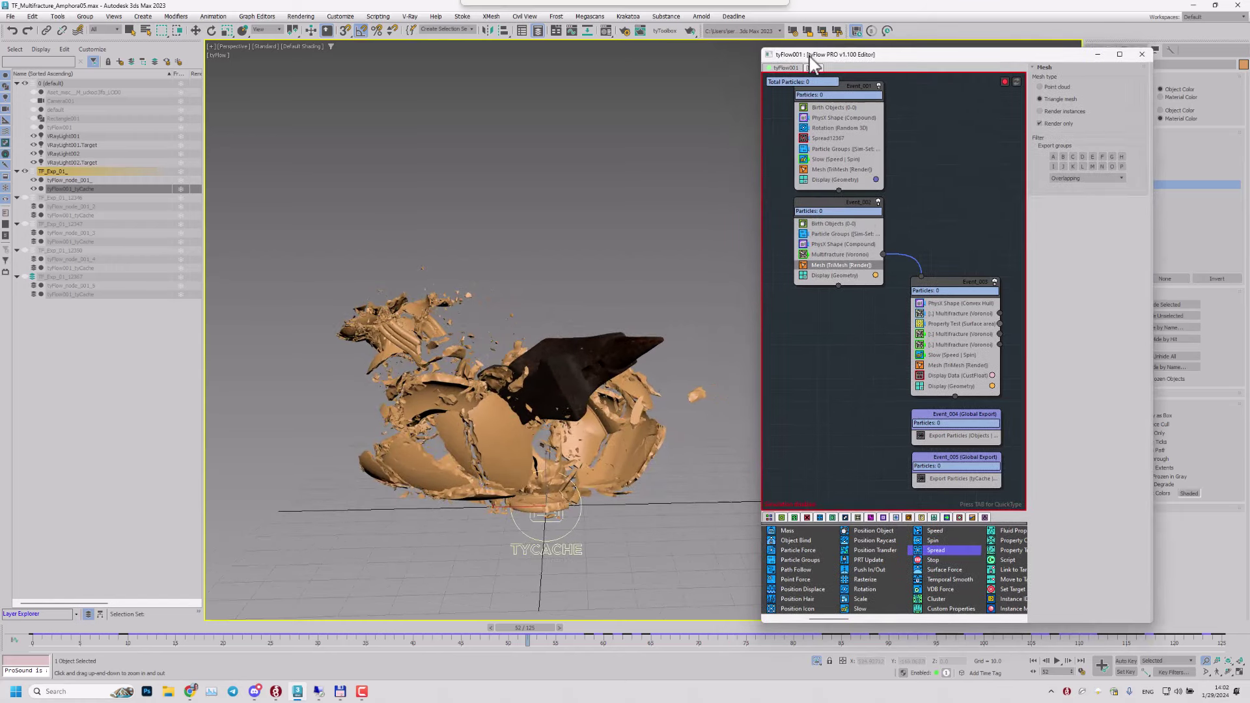
Step: Examine the first cracks on the cached amphora at frame 38 and return the timeline to frame 0
{"action": "left_click_drag", "start_coordinate": [526, 389], "coordinate": [531, 416]}
{"action": "middle_click_drag", "start_coordinate": [532, 451], "coordinate": [449, 455]}
{"action": "left_click_drag", "start_coordinate": [323, 628], "coordinate": [394, 613]}
{"action": "key", "text": "alt+z"}
{"action": "mouse_move", "coordinate": [540, 406]}
{"action": "left_mouse_down"}
{"action": "mouse_move", "coordinate": [530, 394]}
{"action": "mouse_move", "coordinate": [531, 417]}
{"action": "left_mouse_up"}
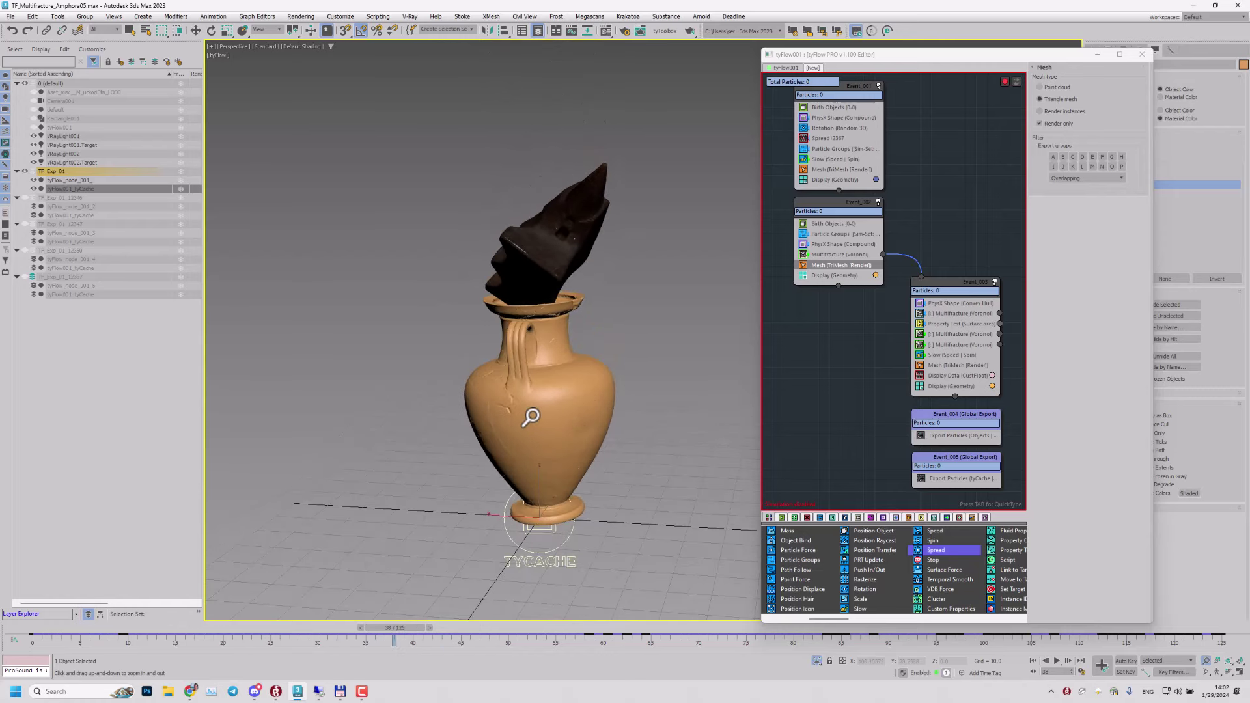
{"action": "middle_click_drag", "start_coordinate": [551, 403], "coordinate": [548, 411], "text": "alt"}
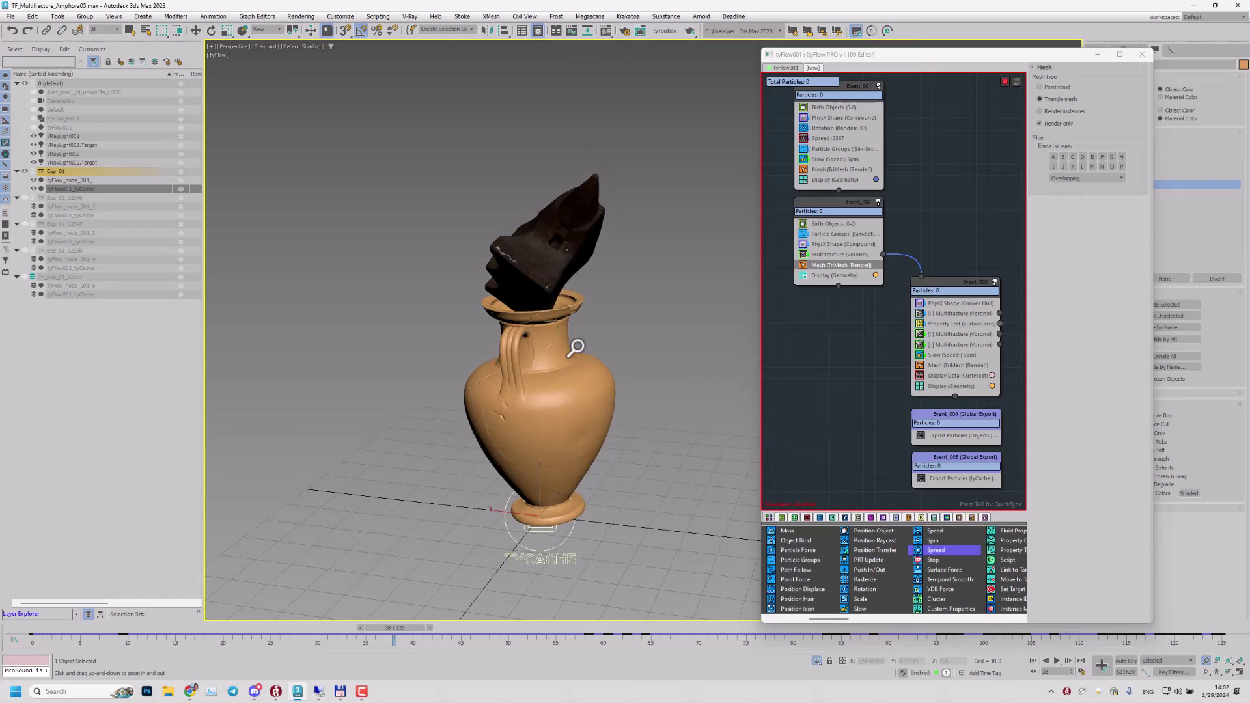
{"action": "left_click_drag", "start_coordinate": [98, 628], "coordinate": [54, 628]}
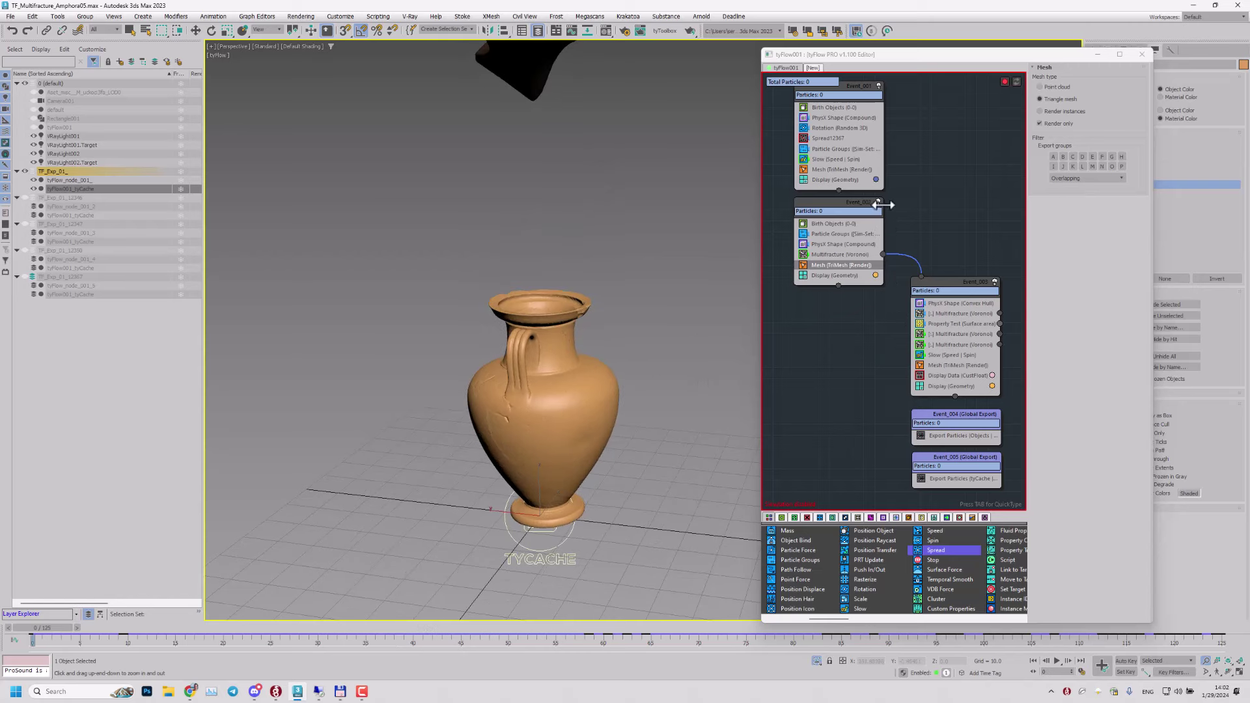
Step: Enable the tyFlow simulation, move Event_001 away from Event_002 in the graph, and advance the timeline to frame 18
{"action": "left_click", "coordinate": [1005, 82]}
{"action": "middle_click_drag", "start_coordinate": [401, 328], "coordinate": [394, 378]}
{"action": "middle_click_drag", "start_coordinate": [471, 384], "coordinate": [458, 384], "text": "alt"}
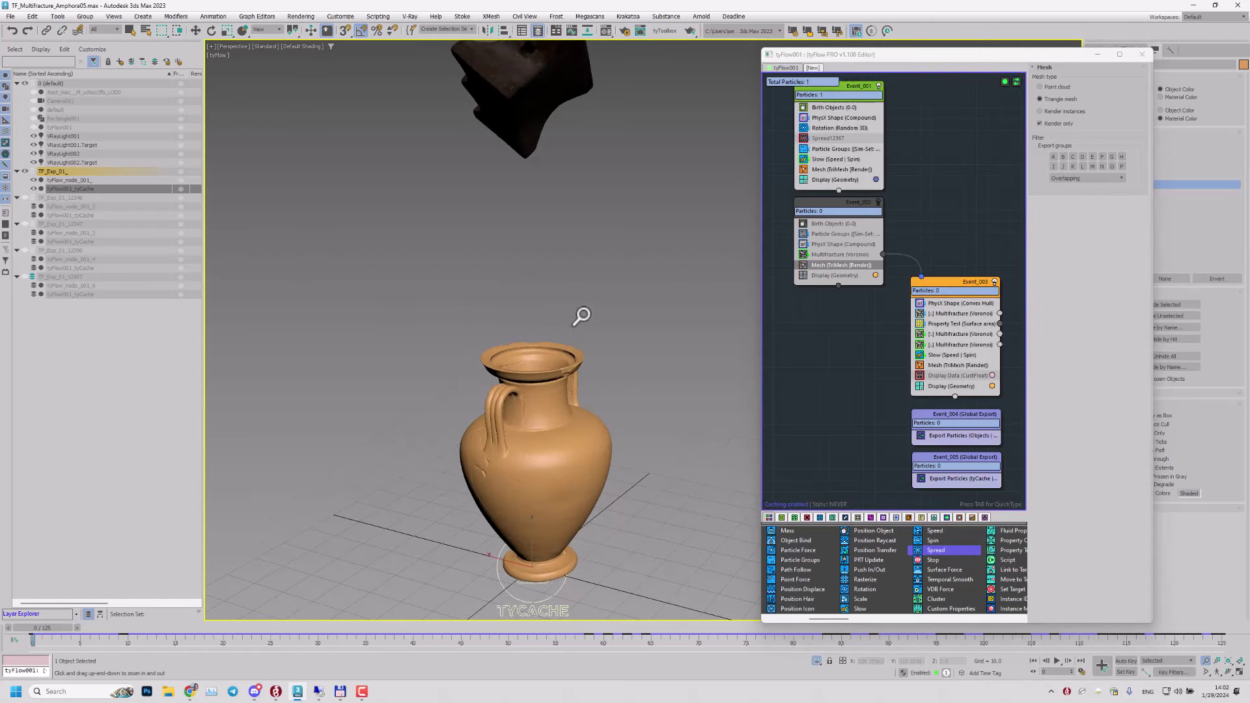
{"action": "middle_click_drag", "start_coordinate": [582, 313], "coordinate": [583, 372]}
{"action": "middle_click_drag", "start_coordinate": [893, 142], "coordinate": [893, 246]}
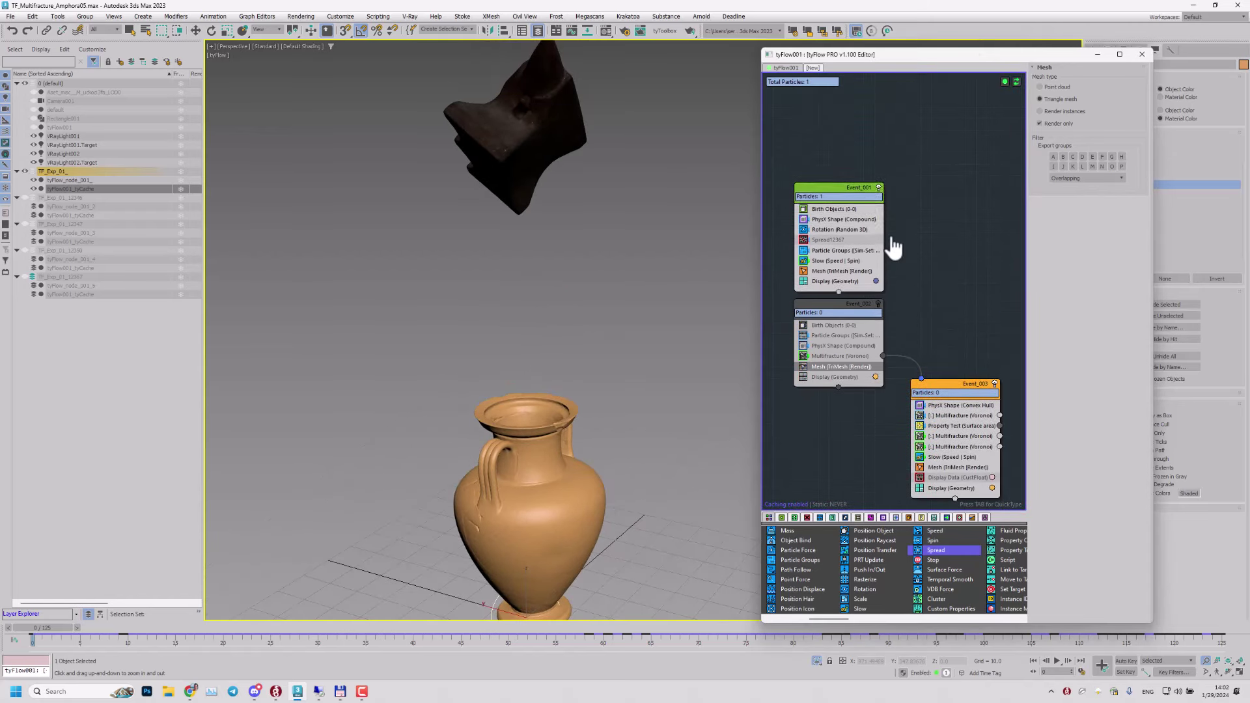
{"action": "left_click_drag", "start_coordinate": [854, 191], "coordinate": [850, 147]}
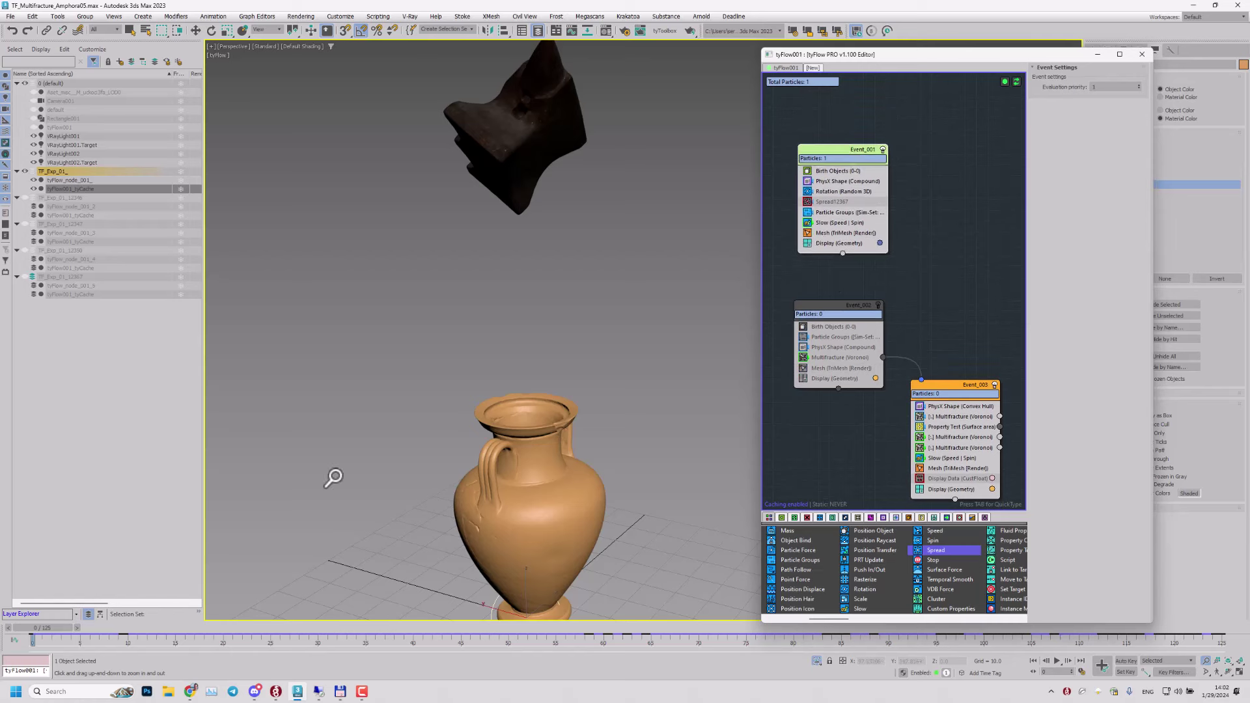
{"action": "left_click_drag", "start_coordinate": [49, 626], "coordinate": [219, 624]}
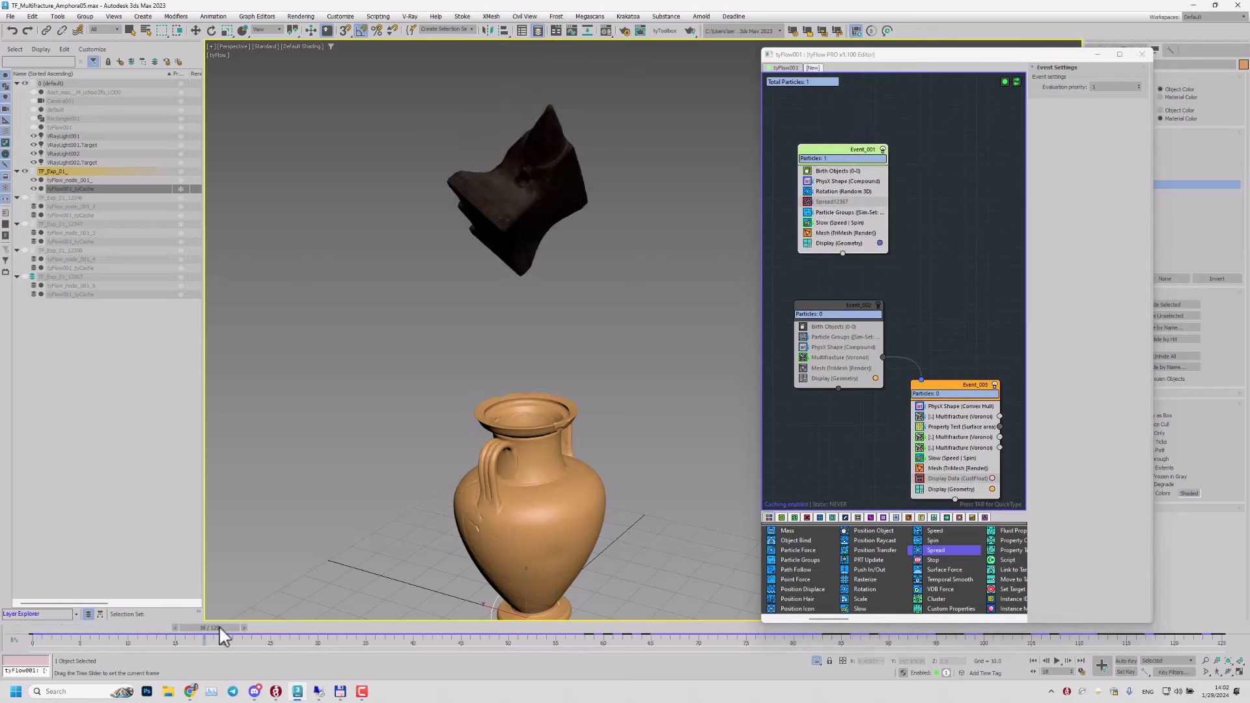
Step: Hide the TF_Exp_01_ cache layer, exit isolation to restore the source objects, and select the textured amphora
{"action": "left_click", "coordinate": [26, 171]}
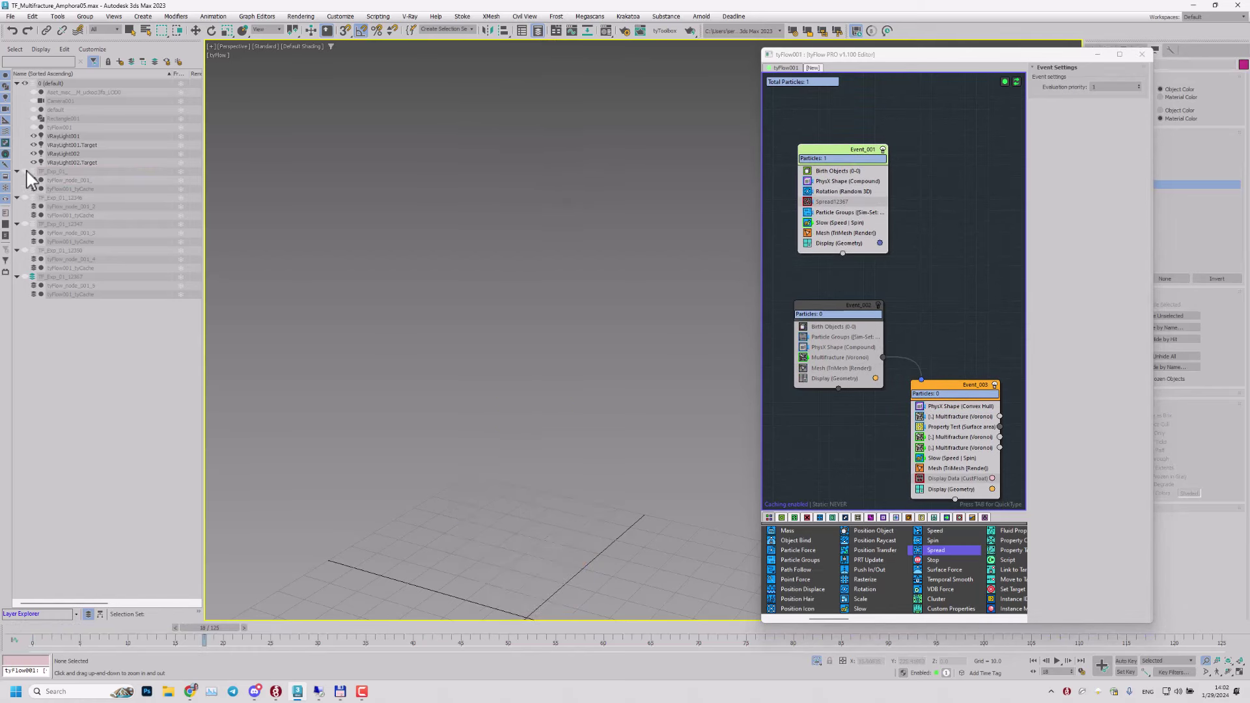
{"action": "left_click", "coordinate": [818, 659]}
{"action": "middle_click_drag", "start_coordinate": [576, 401], "coordinate": [465, 409], "text": "alt"}
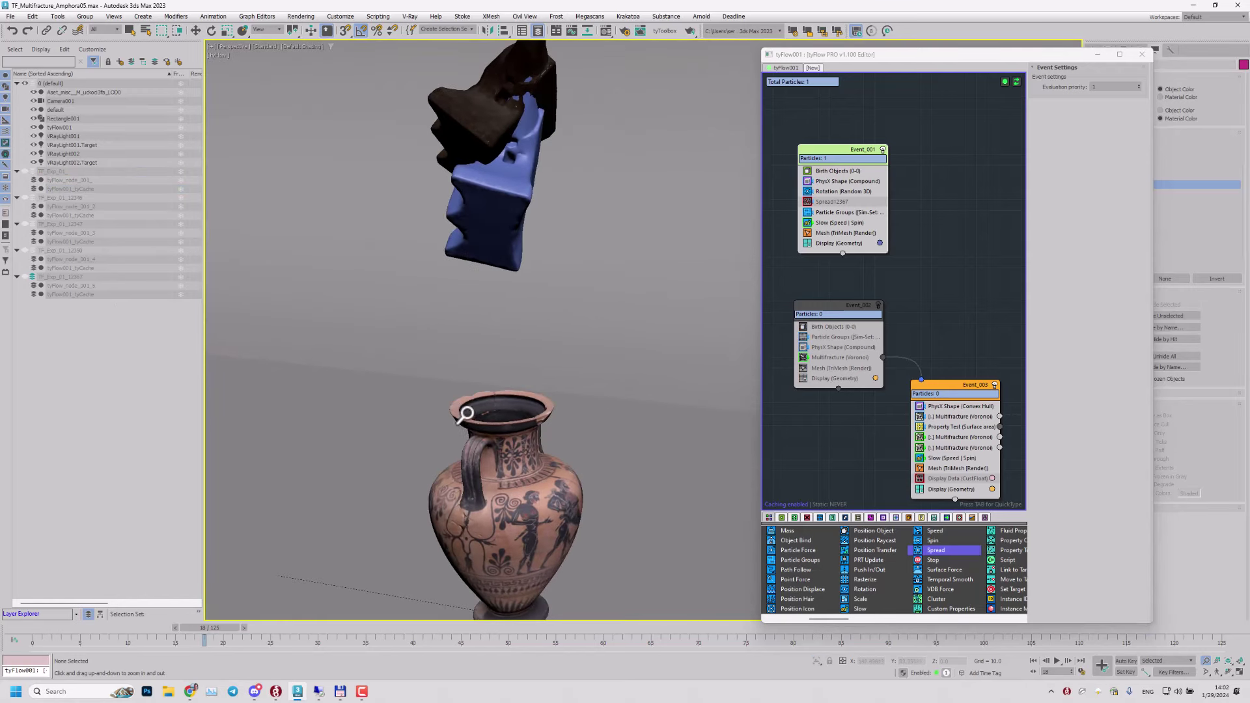
{"action": "left_click", "coordinate": [502, 447]}
{"action": "scroll", "coordinate": [511, 449], "scroll_direction": "down", "scroll_amount": 4}
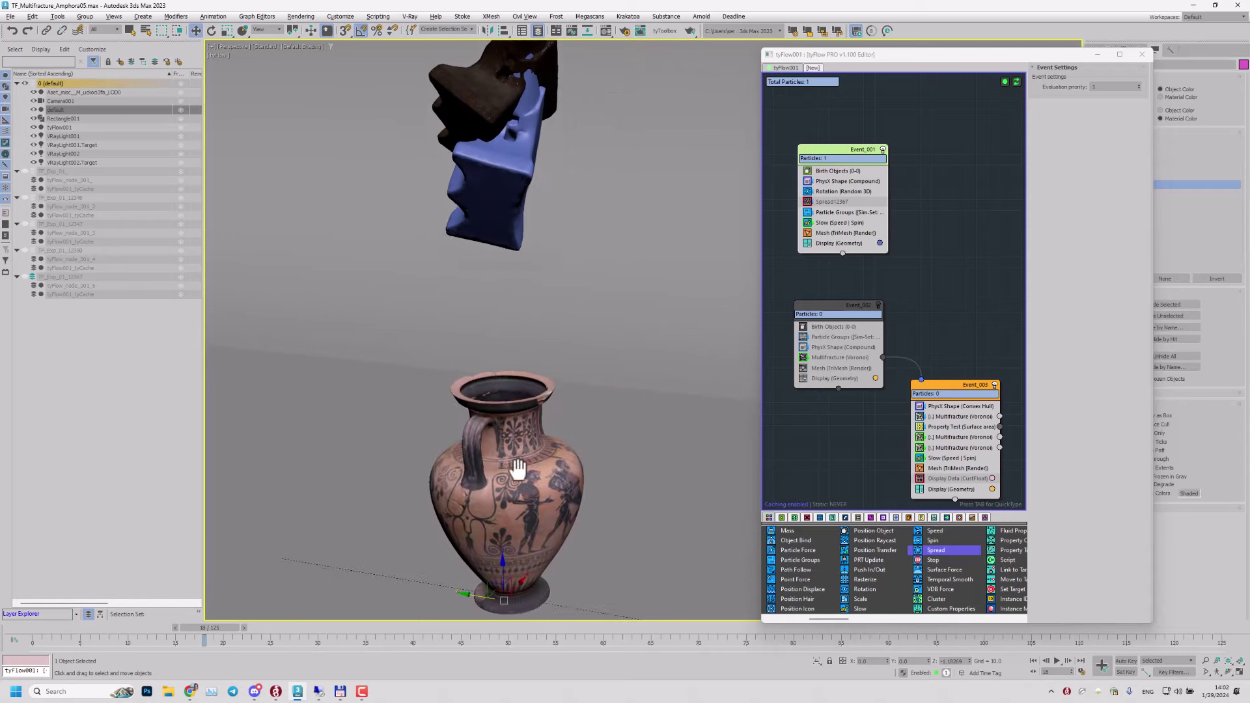
{"action": "middle_click_drag", "start_coordinate": [519, 449], "coordinate": [520, 359], "text": "alt"}
Step: Select the source stone mesh and advance the timeline to frame 39, following the blue stone particle down to the amphora
{"action": "left_click", "coordinate": [499, 194]}
{"action": "scroll", "coordinate": [530, 373], "scroll_direction": "up", "scroll_amount": 3}
{"action": "scroll", "coordinate": [513, 351], "scroll_direction": "down", "scroll_amount": 3}
{"action": "scroll", "coordinate": [520, 359], "scroll_direction": "down", "scroll_amount": 1}
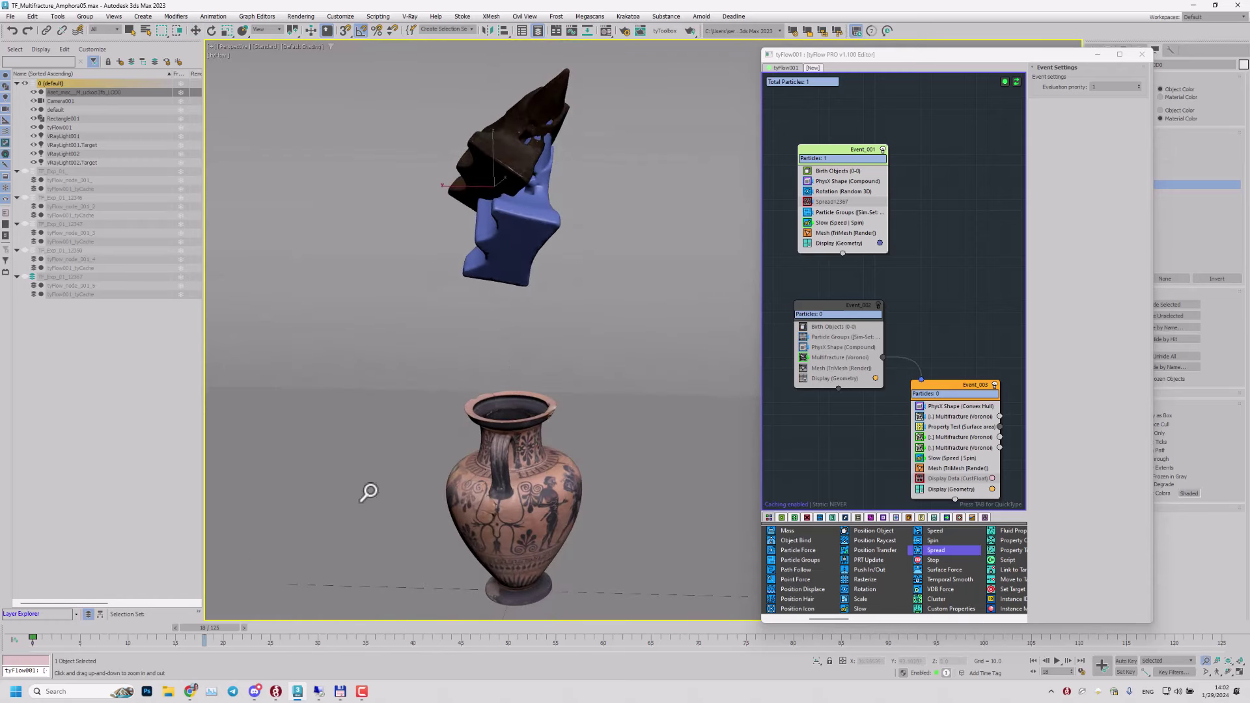
{"action": "left_click_drag", "start_coordinate": [56, 623], "coordinate": [324, 611]}
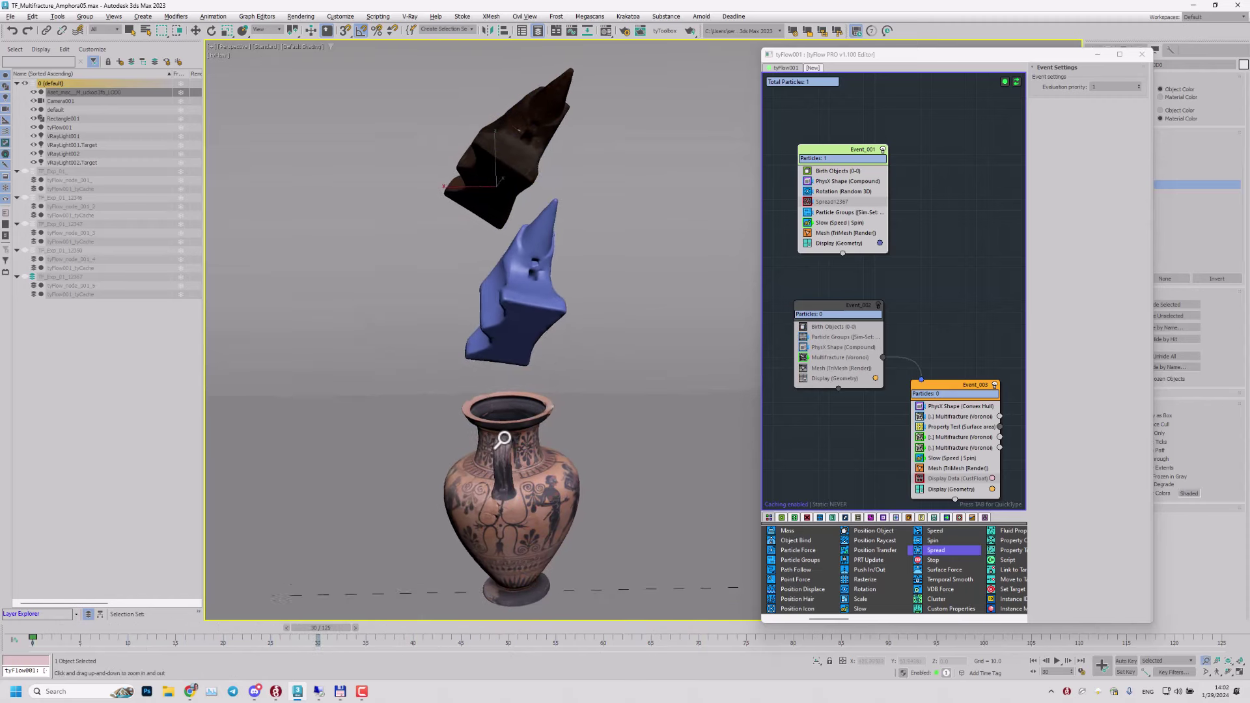
{"action": "middle_click_drag", "start_coordinate": [502, 441], "coordinate": [550, 384]}
{"action": "left_click_drag", "start_coordinate": [330, 621], "coordinate": [403, 623]}
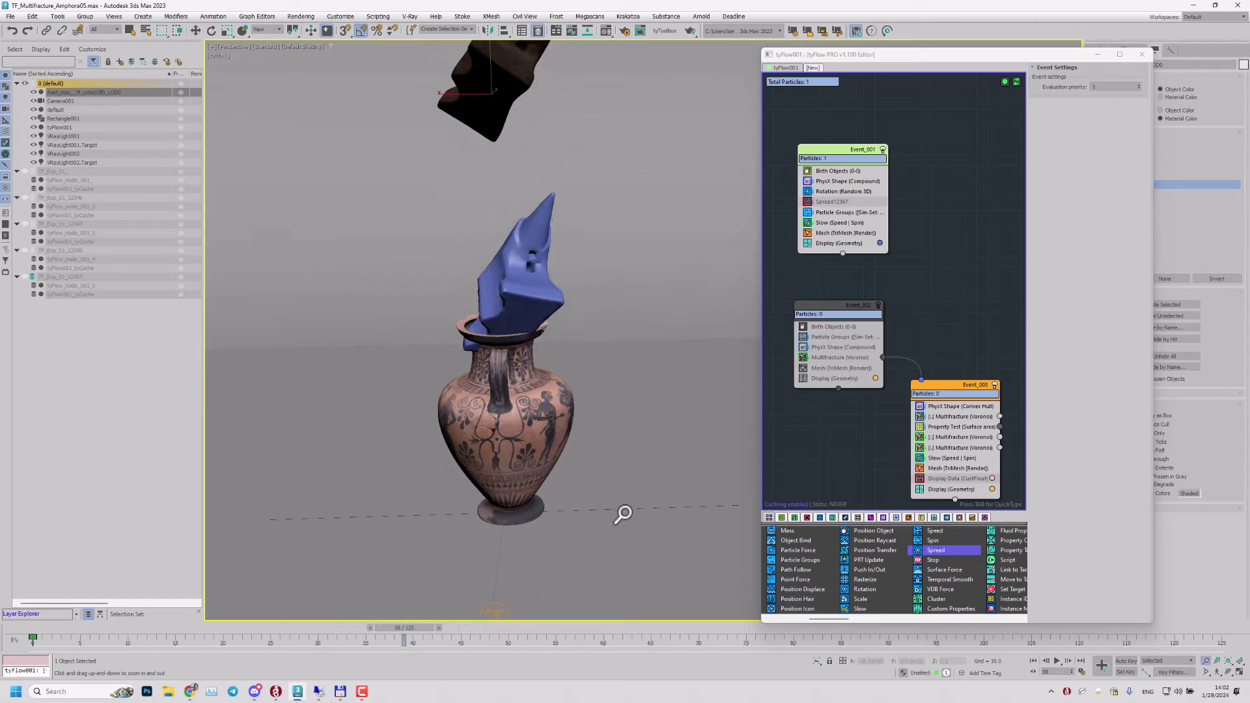
{"action": "middle_click_drag", "start_coordinate": [862, 475], "coordinate": [865, 486]}
{"action": "middle_click_drag", "start_coordinate": [502, 340], "coordinate": [476, 276], "text": "alt"}
{"action": "middle_click_drag", "start_coordinate": [476, 277], "coordinate": [493, 389]}
{"action": "middle_click_drag", "start_coordinate": [492, 493], "coordinate": [523, 361]}
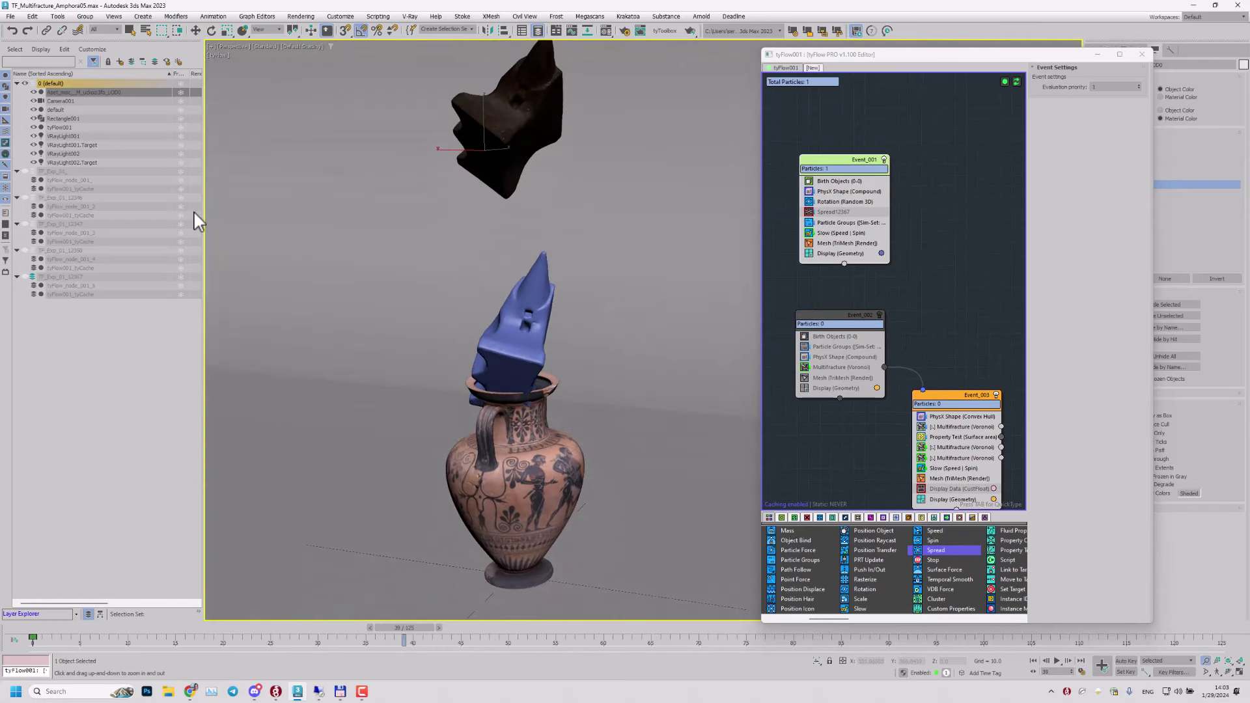
Step: Display the source stone and the amphora mesh as bounding boxes
{"action": "key", "text": "shift+b"}
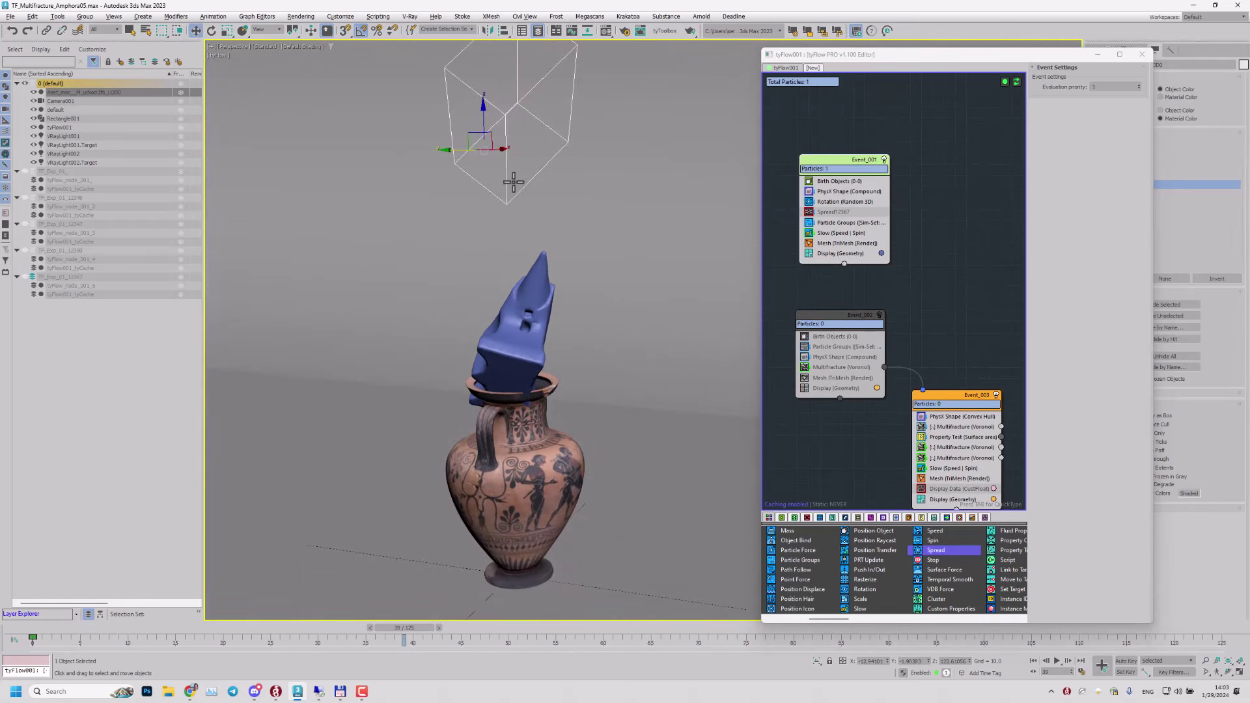
{"action": "middle_click_drag", "start_coordinate": [524, 408], "coordinate": [500, 244]}
{"action": "left_click", "coordinate": [486, 309]}
{"action": "key", "text": "shift+b"}
{"action": "middle_click_drag", "start_coordinate": [531, 284], "coordinate": [517, 345], "text": "alt"}
Step: Review Event_001's Birth Objects settings and turn on Display hull in its PhysX Shape operator to inspect the stone's collision hull
{"action": "middle_click_drag", "start_coordinate": [824, 171], "coordinate": [820, 195]}
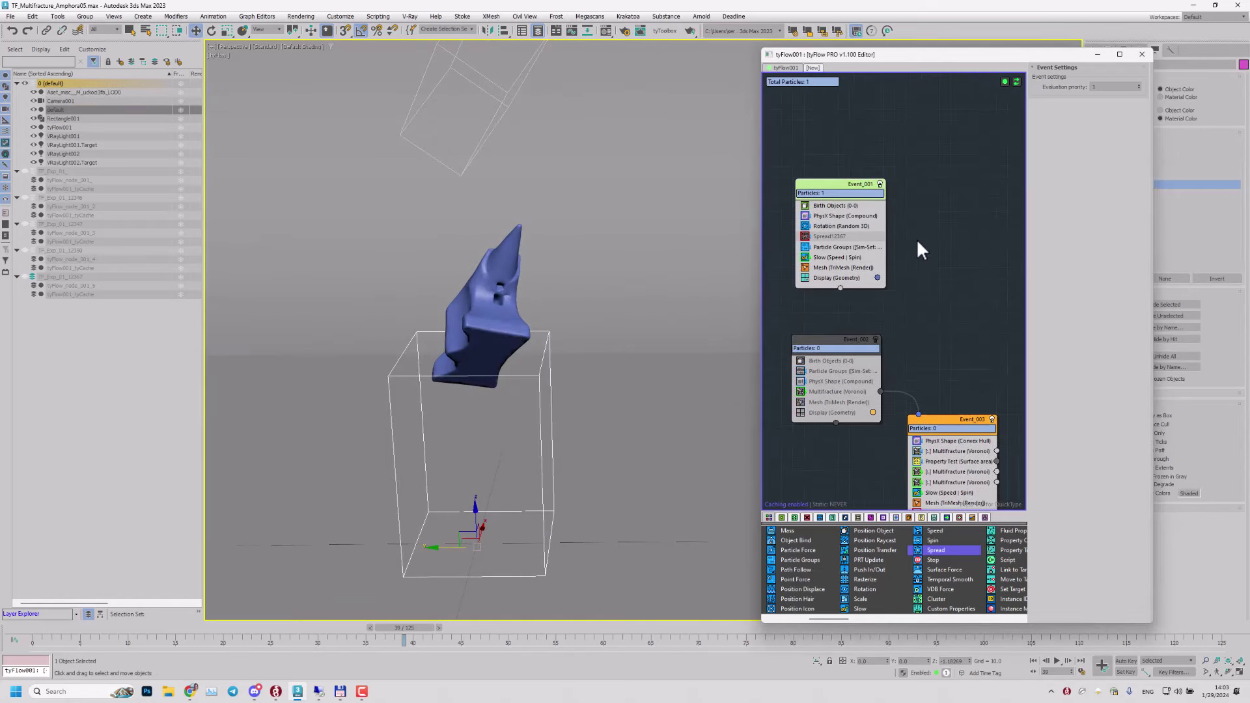
{"action": "left_click", "coordinate": [842, 205]}
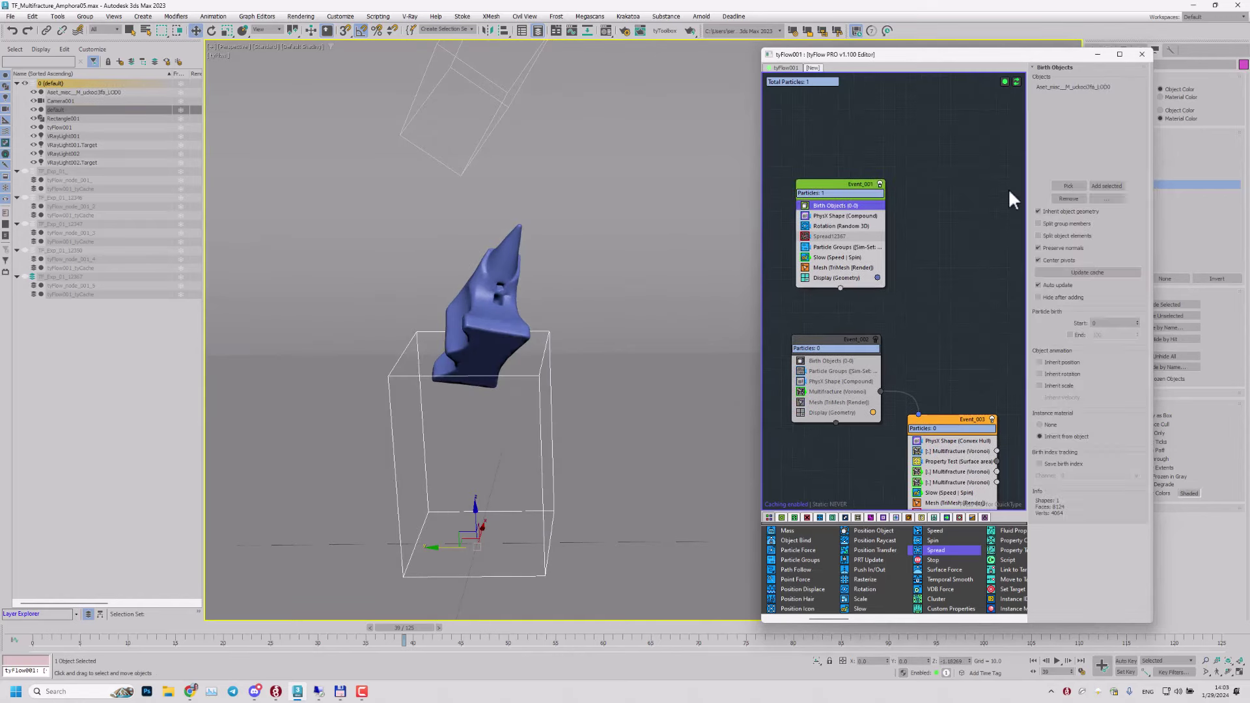
{"action": "left_click", "coordinate": [835, 214]}
{"action": "middle_click_drag", "start_coordinate": [429, 348], "coordinate": [447, 311], "text": "alt"}
{"action": "scroll", "coordinate": [544, 306], "scroll_direction": "up", "scroll_amount": 5}
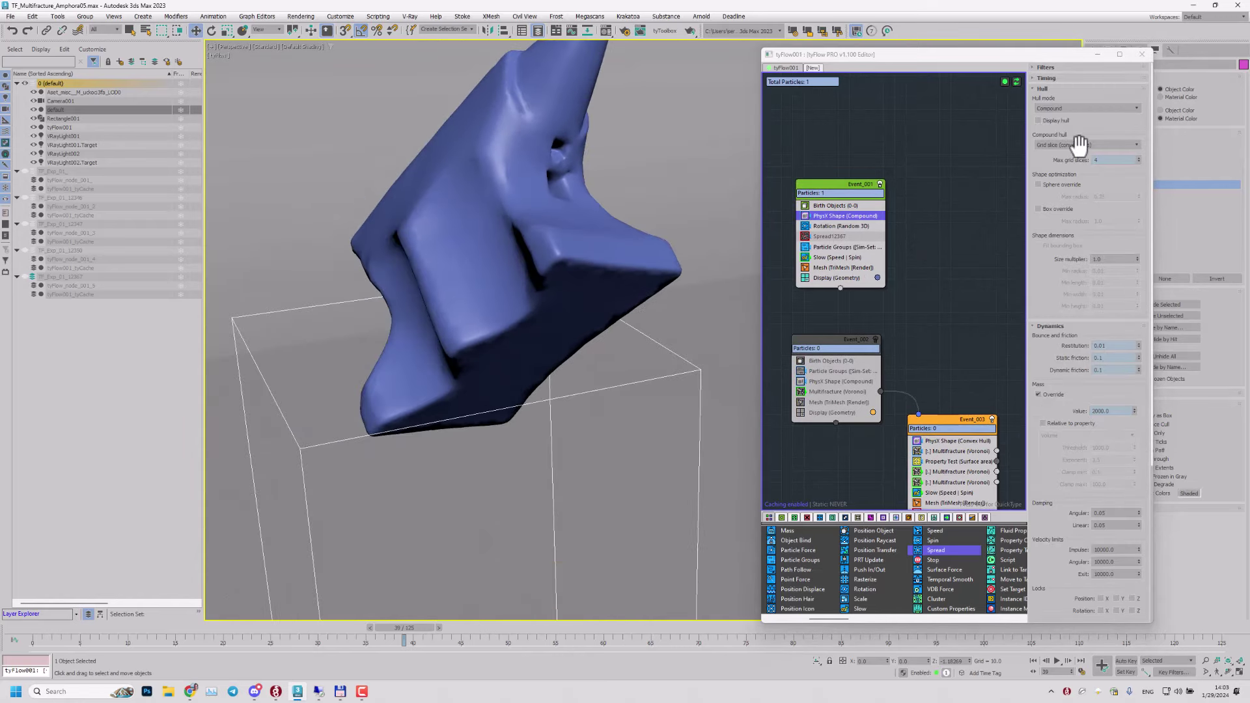
{"action": "left_click", "coordinate": [1046, 121]}
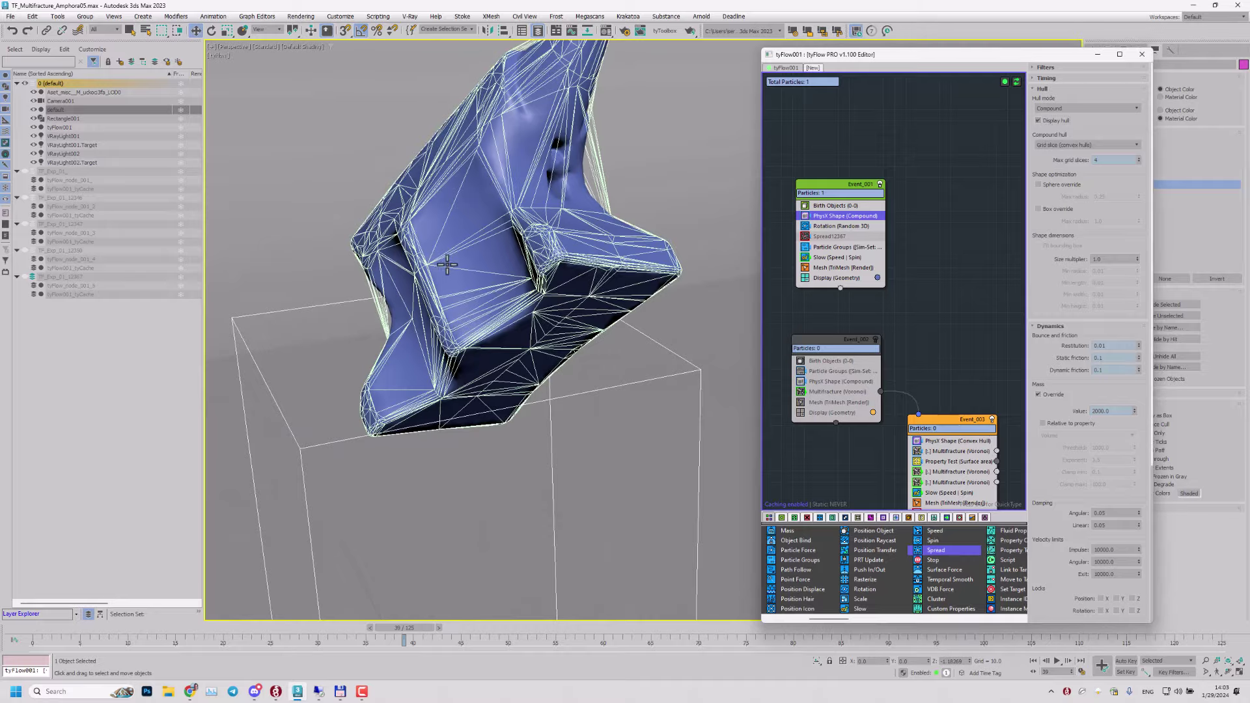
{"action": "middle_click_drag", "start_coordinate": [586, 261], "coordinate": [488, 252], "text": "alt"}
{"action": "scroll", "coordinate": [447, 264], "scroll_direction": "down", "scroll_amount": 5}
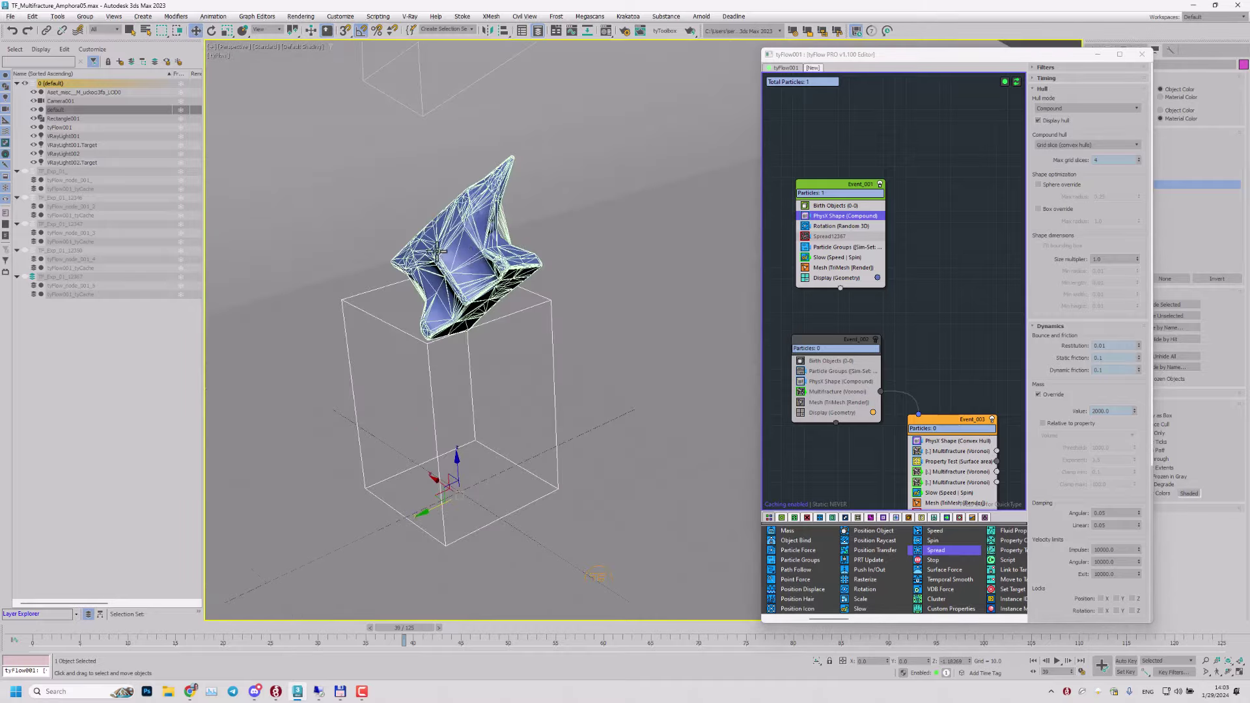
{"action": "scroll", "coordinate": [488, 252], "scroll_direction": "up", "scroll_amount": 5}
Step: Set the hull mode of Event_001's PhysX Shape to Convex and examine how the hull encloses the stone
{"action": "left_click", "coordinate": [1070, 108]}
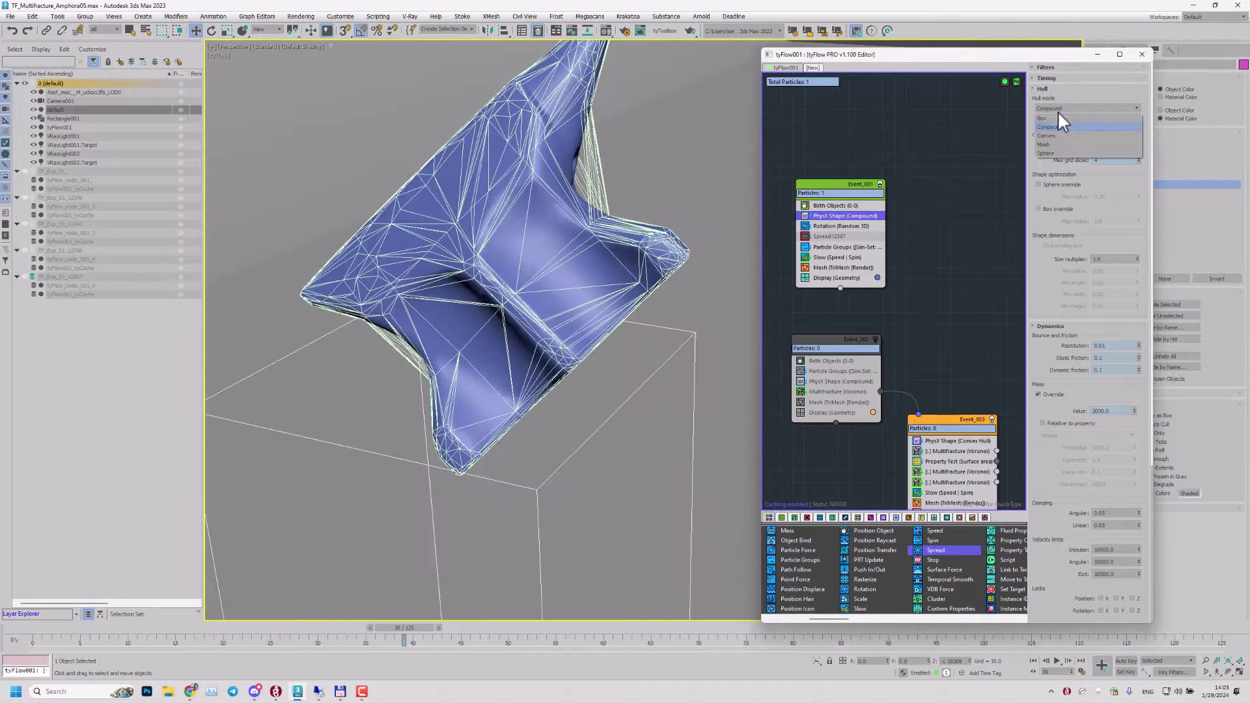
{"action": "left_click", "coordinate": [1057, 137]}
{"action": "middle_click_drag", "start_coordinate": [606, 260], "coordinate": [618, 195], "text": "alt"}
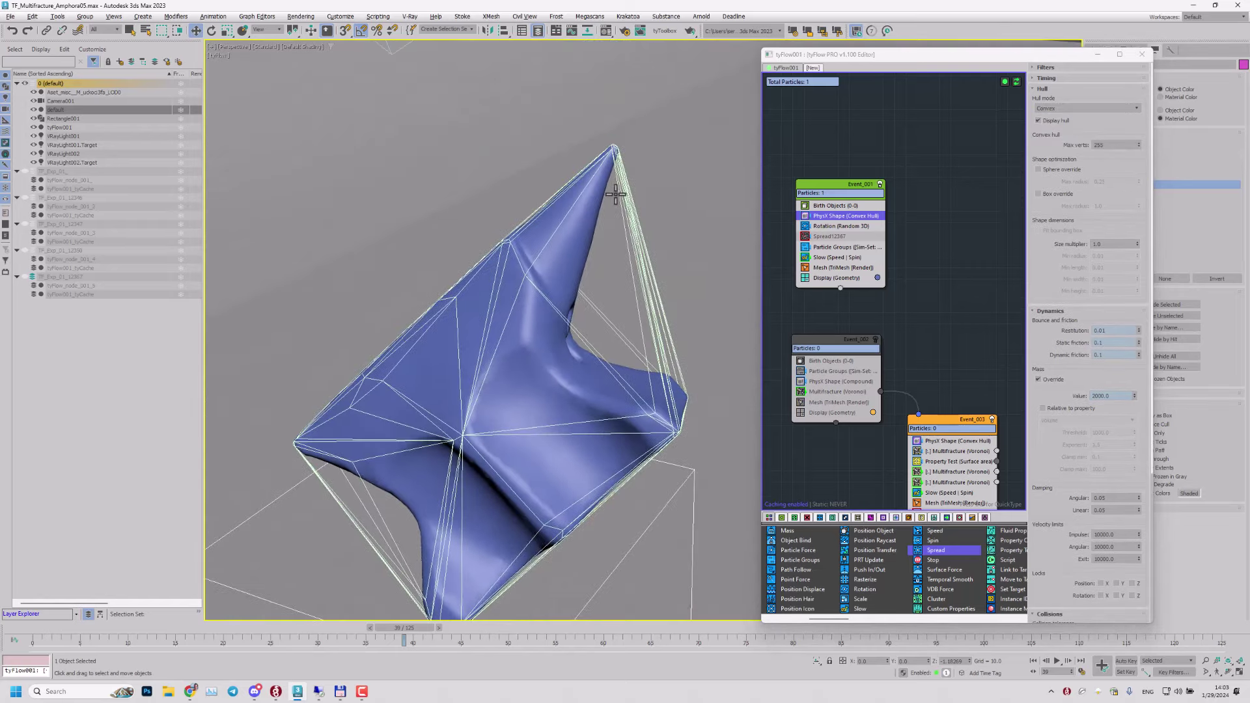
{"action": "middle_click_drag", "start_coordinate": [628, 308], "coordinate": [538, 259], "text": "alt"}
{"action": "middle_click_drag", "start_coordinate": [453, 203], "coordinate": [563, 217], "text": "alt"}
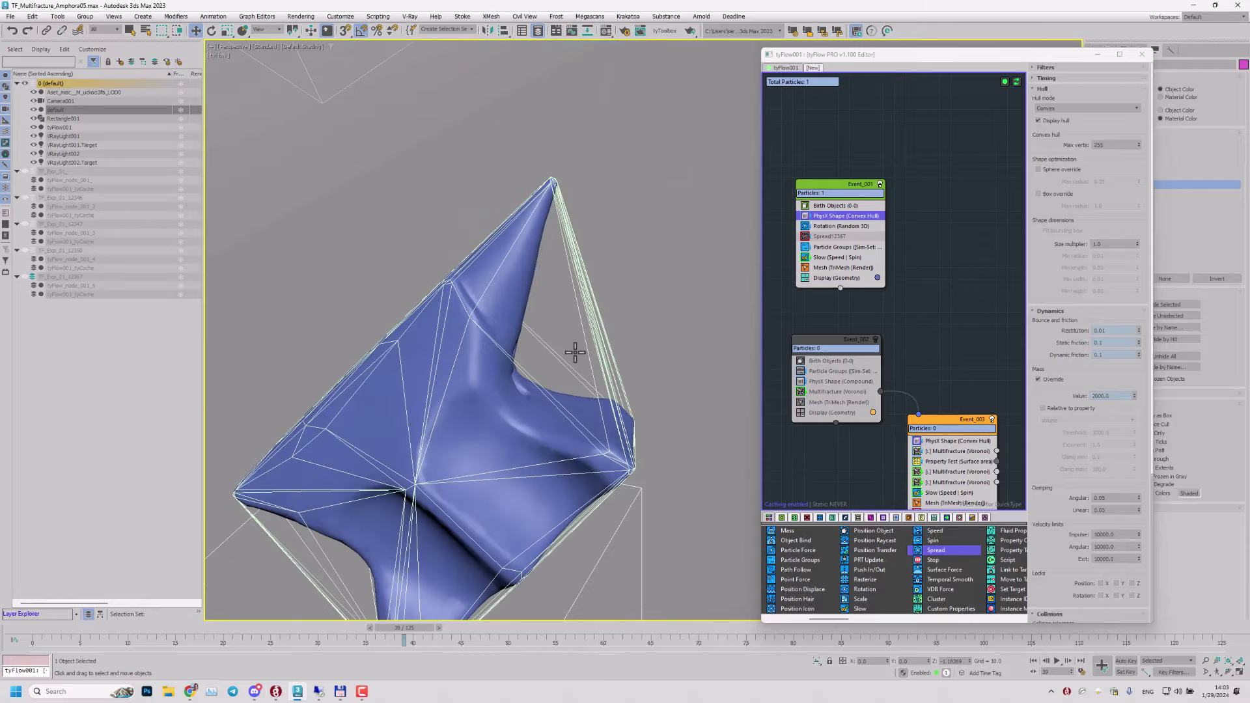
{"action": "middle_click_drag", "start_coordinate": [575, 352], "coordinate": [546, 315]}
Step: Set the hull mode of Event_001's PhysX Shape to Compound and examine how the hull follows the stone's concave areas
{"action": "left_click", "coordinate": [1055, 108]}
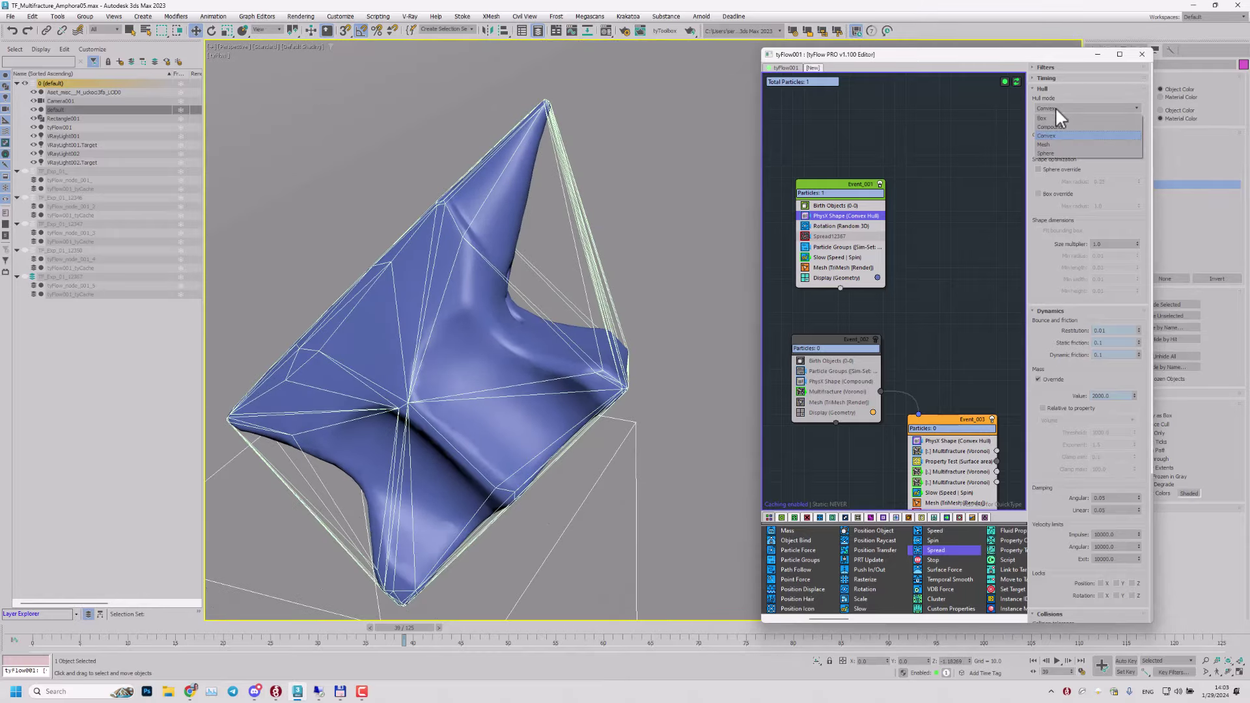
{"action": "left_click", "coordinate": [1052, 125]}
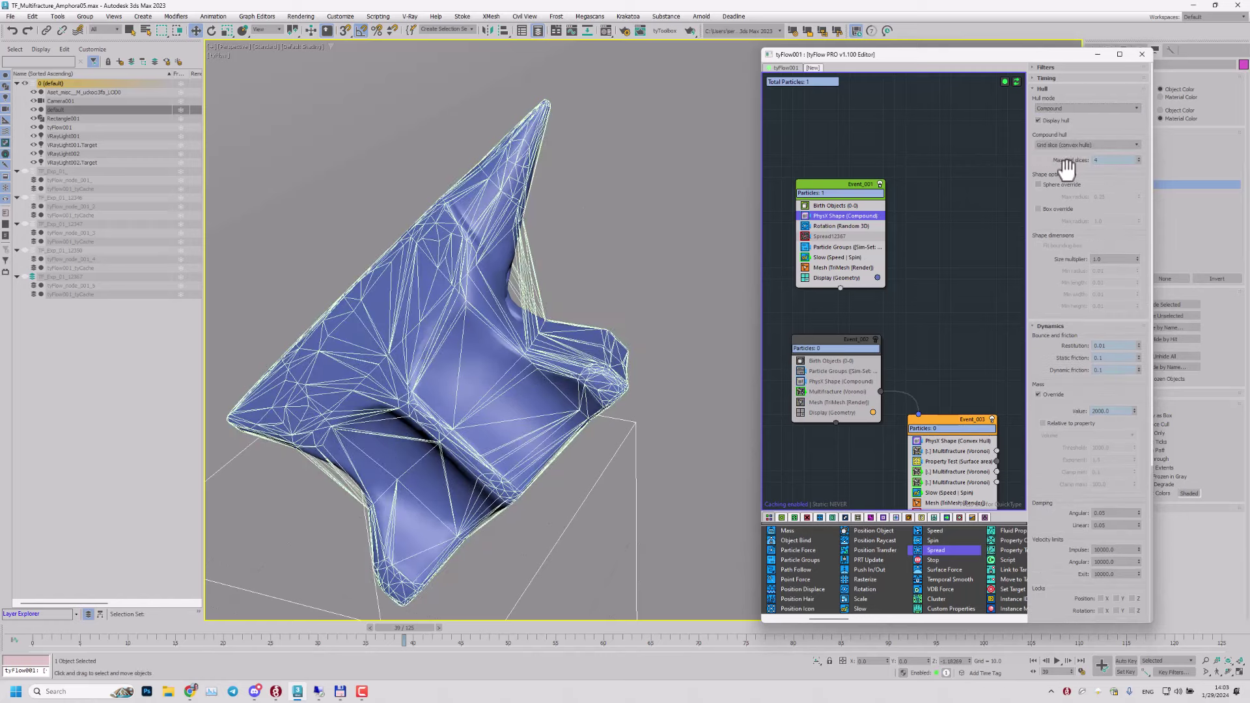
{"action": "mouse_move", "coordinate": [445, 276]}
{"action": "middle_mouse_down", "text": "alt"}
{"action": "mouse_move", "coordinate": [432, 273]}
{"action": "mouse_move", "coordinate": [442, 270]}
{"action": "middle_mouse_up", "text": "alt"}
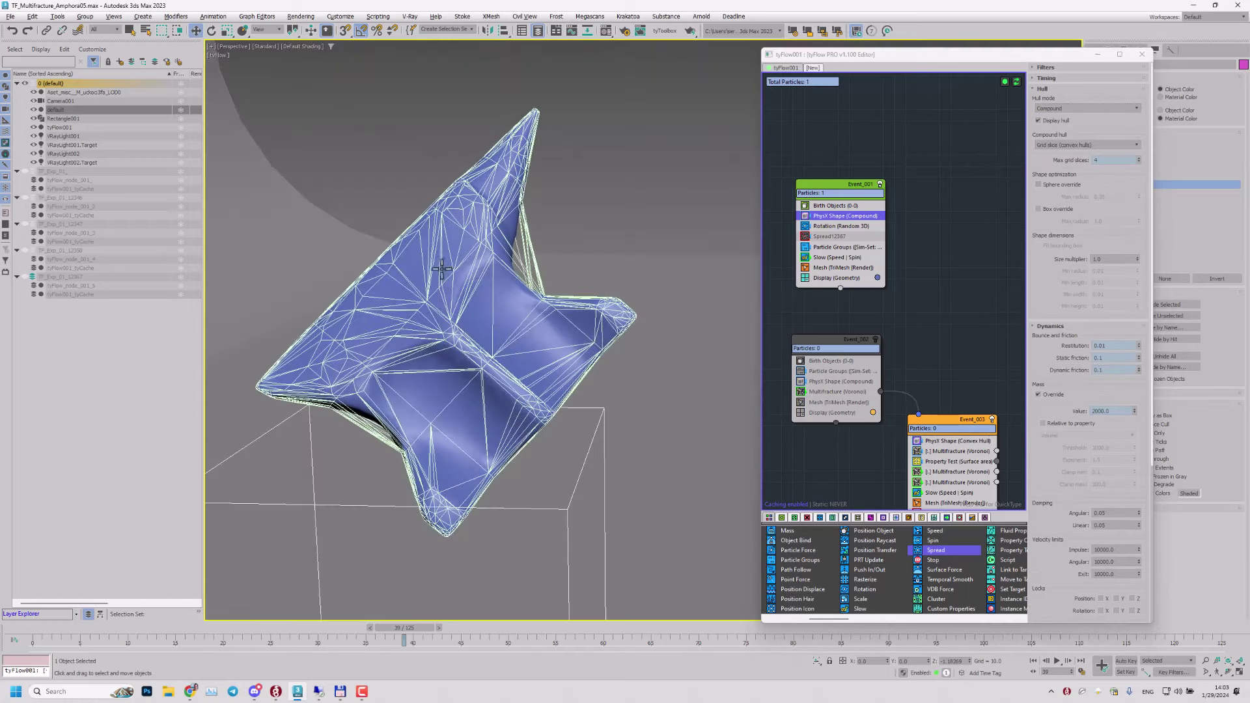
{"action": "middle_click_drag", "start_coordinate": [374, 302], "coordinate": [362, 211], "text": "alt"}
{"action": "middle_click_drag", "start_coordinate": [389, 298], "coordinate": [586, 260], "text": "alt"}
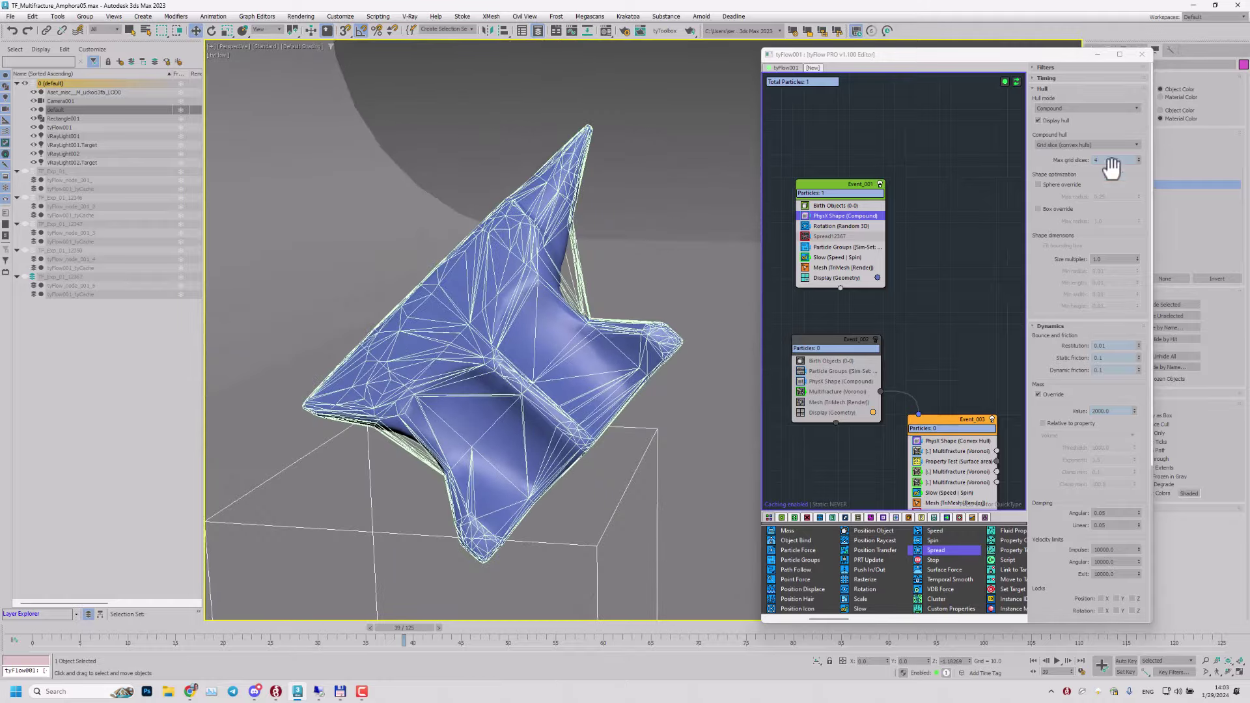
Step: Try a higher Max grid slices value for the stone's compound hull, compare the result, and restore the value to 4
{"action": "left_click_drag", "start_coordinate": [1105, 159], "coordinate": [953, 174]}
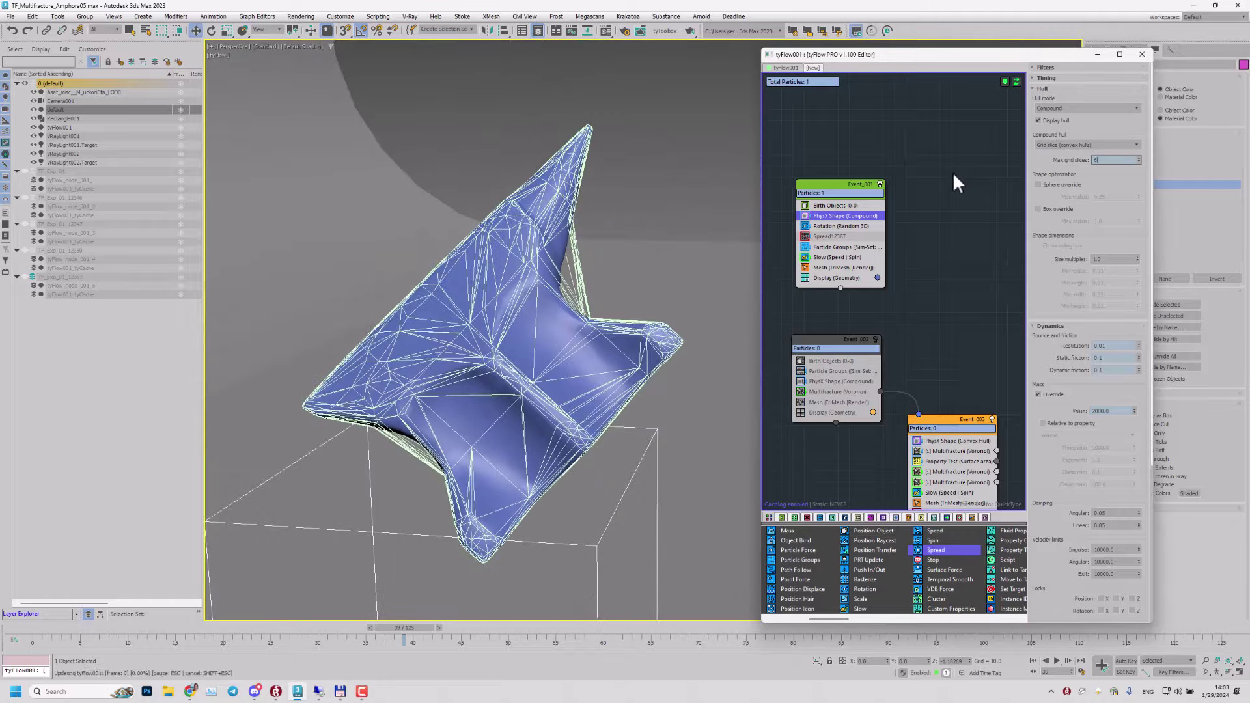
{"action": "key", "text": "Return"}
{"action": "middle_click_drag", "start_coordinate": [644, 423], "coordinate": [561, 322], "text": "alt"}
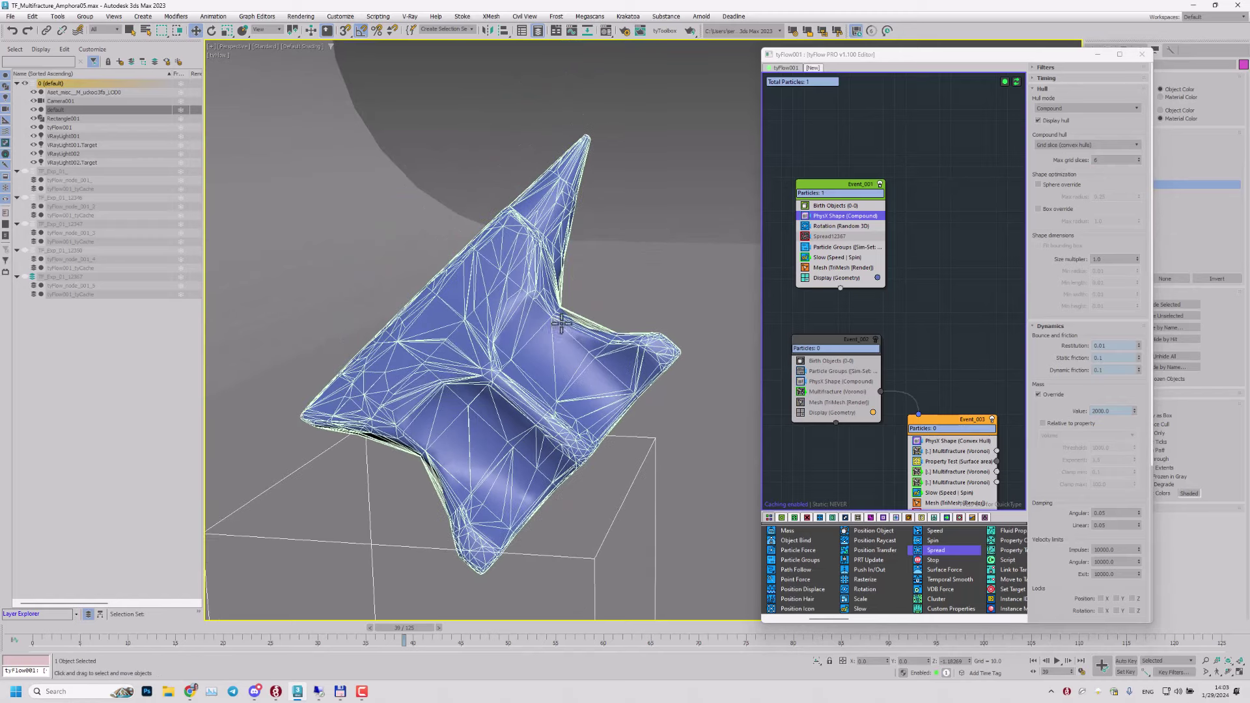
{"action": "left_click", "coordinate": [1094, 159]}
{"action": "type", "text": "4"}
{"action": "key", "text": "Return"}
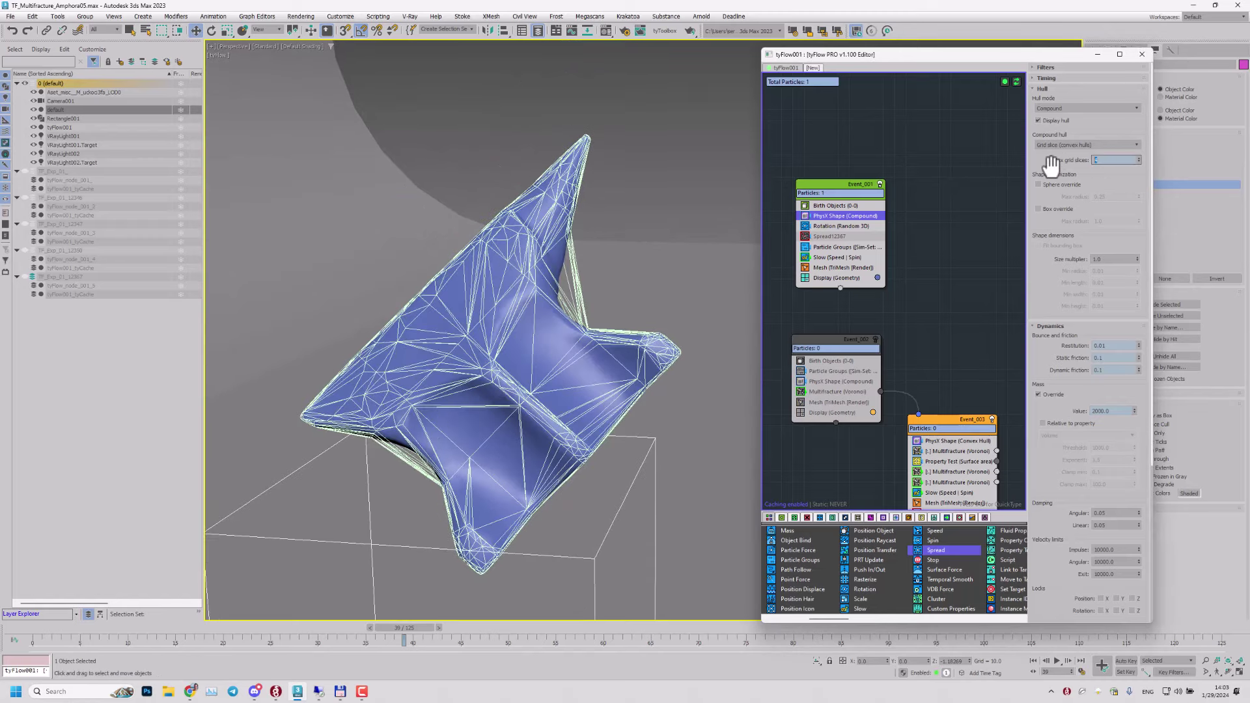
{"action": "scroll", "coordinate": [559, 260], "scroll_direction": "up", "scroll_amount": 5}
{"action": "scroll", "coordinate": [466, 252], "scroll_direction": "down", "scroll_amount": 4}
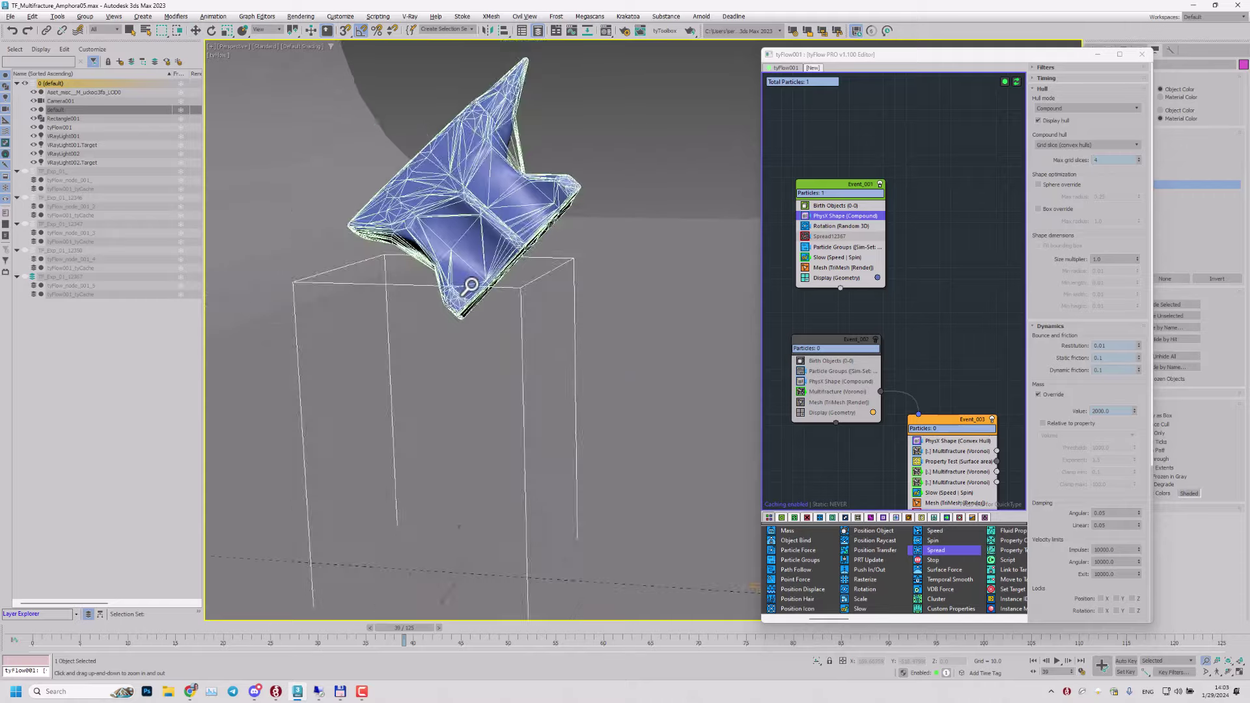
{"action": "mouse_move", "coordinate": [470, 286]}
{"action": "middle_mouse_down", "text": "alt"}
{"action": "mouse_move", "coordinate": [424, 307]}
{"action": "mouse_move", "coordinate": [498, 297]}
{"action": "mouse_move", "coordinate": [485, 307]}
{"action": "mouse_move", "coordinate": [496, 277]}
{"action": "mouse_move", "coordinate": [488, 286]}
{"action": "middle_mouse_up", "text": "alt"}
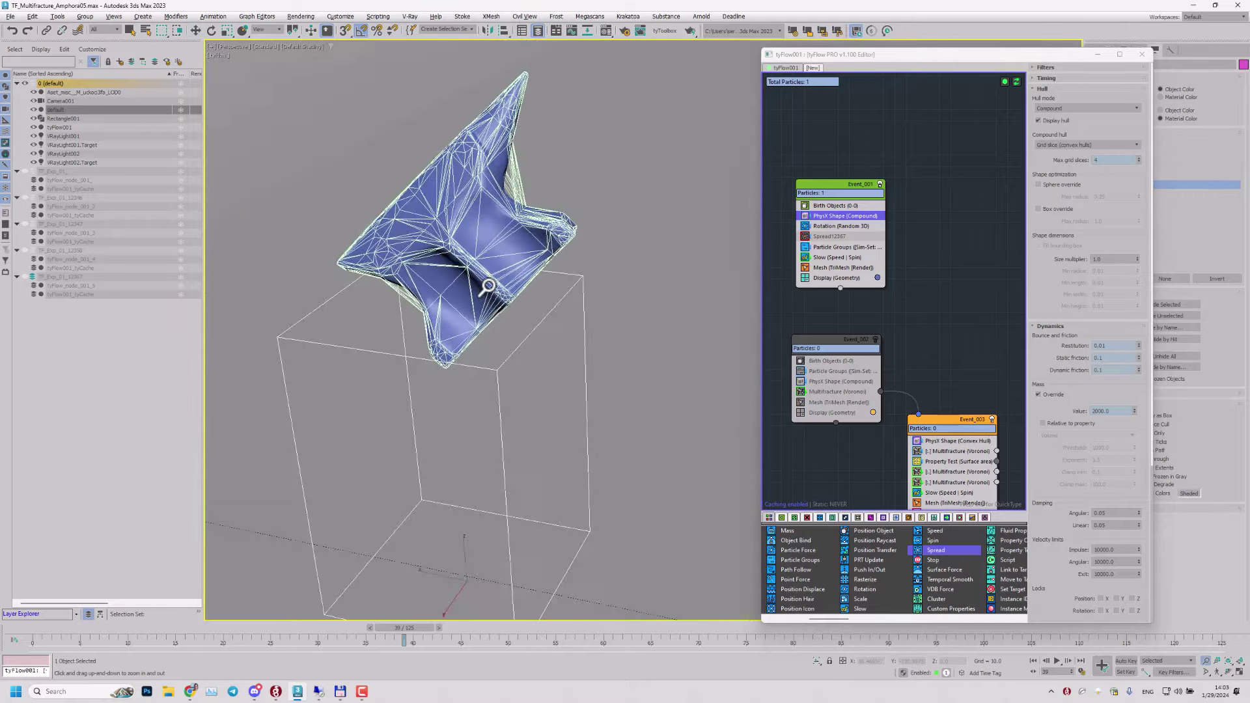
Step: Try seed 12348 in Event_001's Rotation operator to reorient the stone, and return the seed to 12347
{"action": "left_click", "coordinate": [838, 226]}
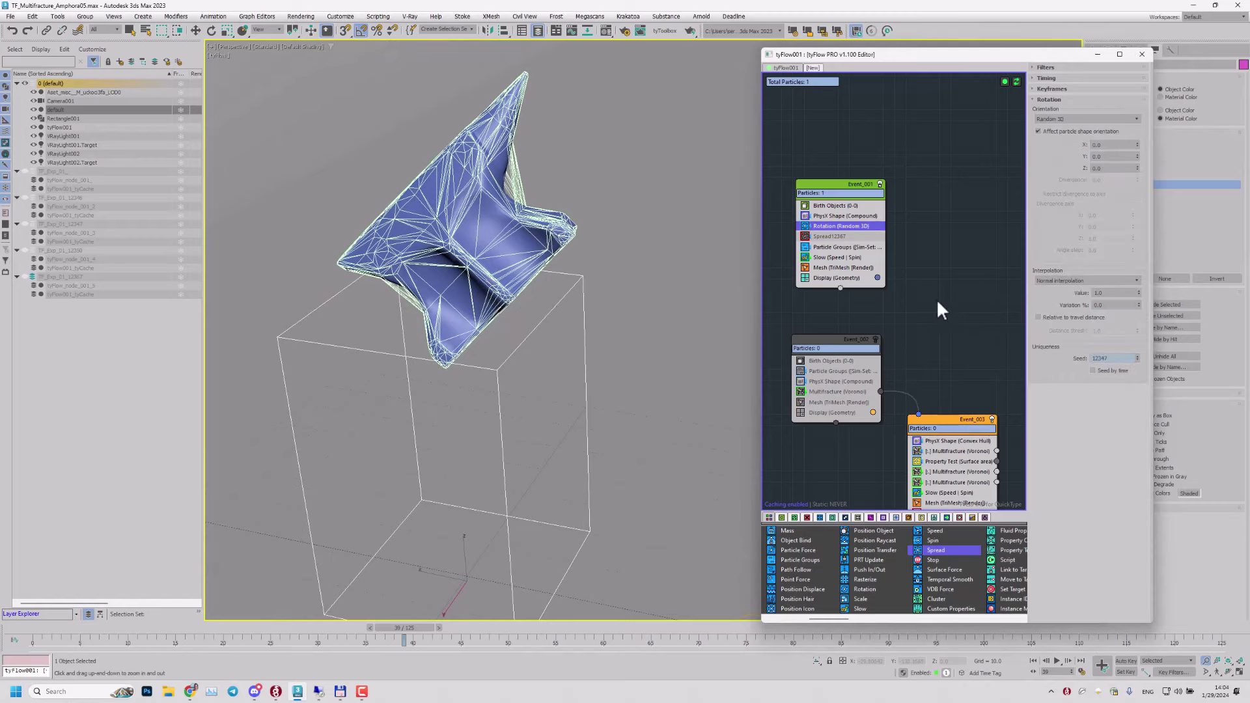
{"action": "middle_click_drag", "start_coordinate": [453, 359], "coordinate": [504, 362], "text": "alt"}
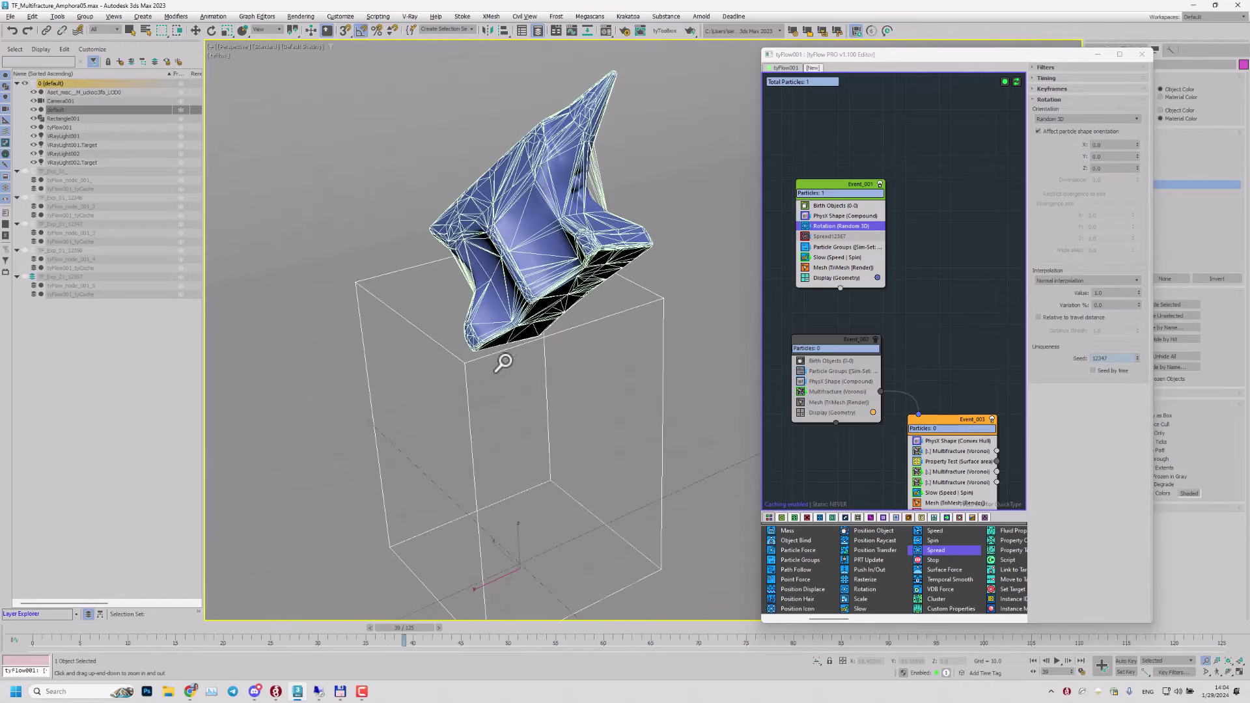
{"action": "left_click", "coordinate": [1137, 355]}
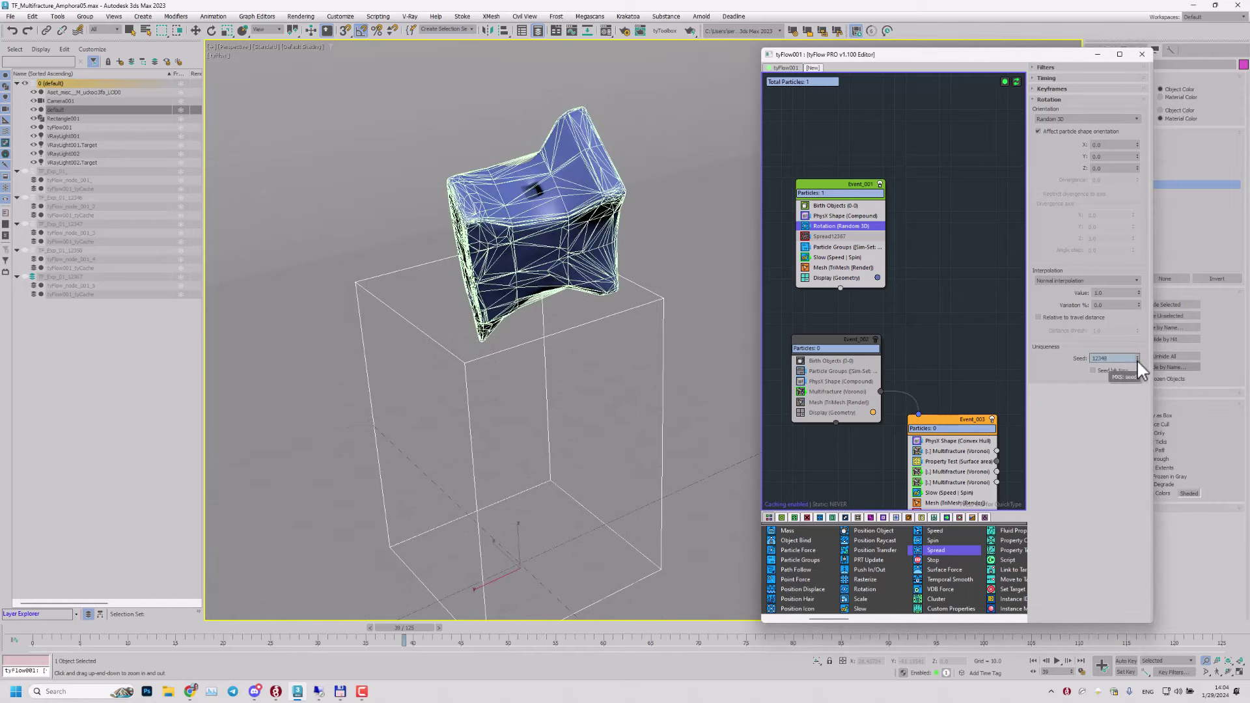
{"action": "left_click", "coordinate": [1137, 359]}
{"action": "middle_click_drag", "start_coordinate": [452, 349], "coordinate": [596, 363], "text": "alt"}
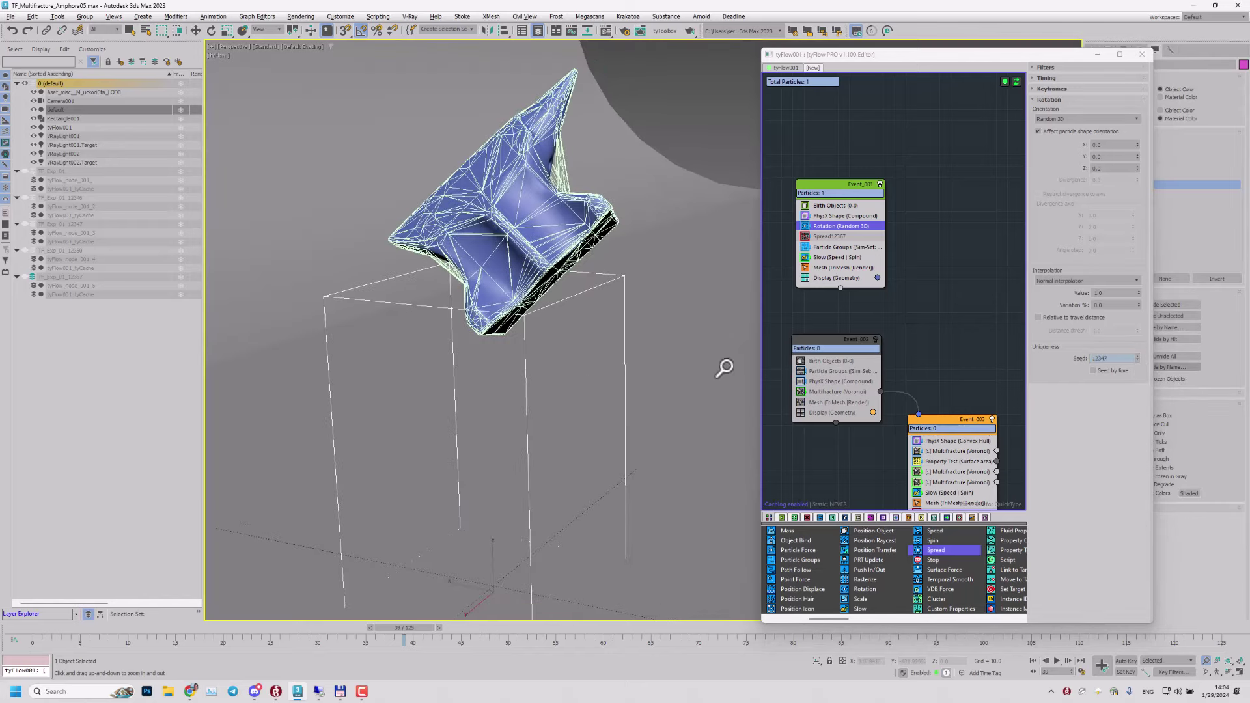
Step: Review the simulation and export group assignments in Event_001's Particle Groups operator while inspecting the stone above the amphora's bounding box
{"action": "left_click", "coordinate": [843, 248]}
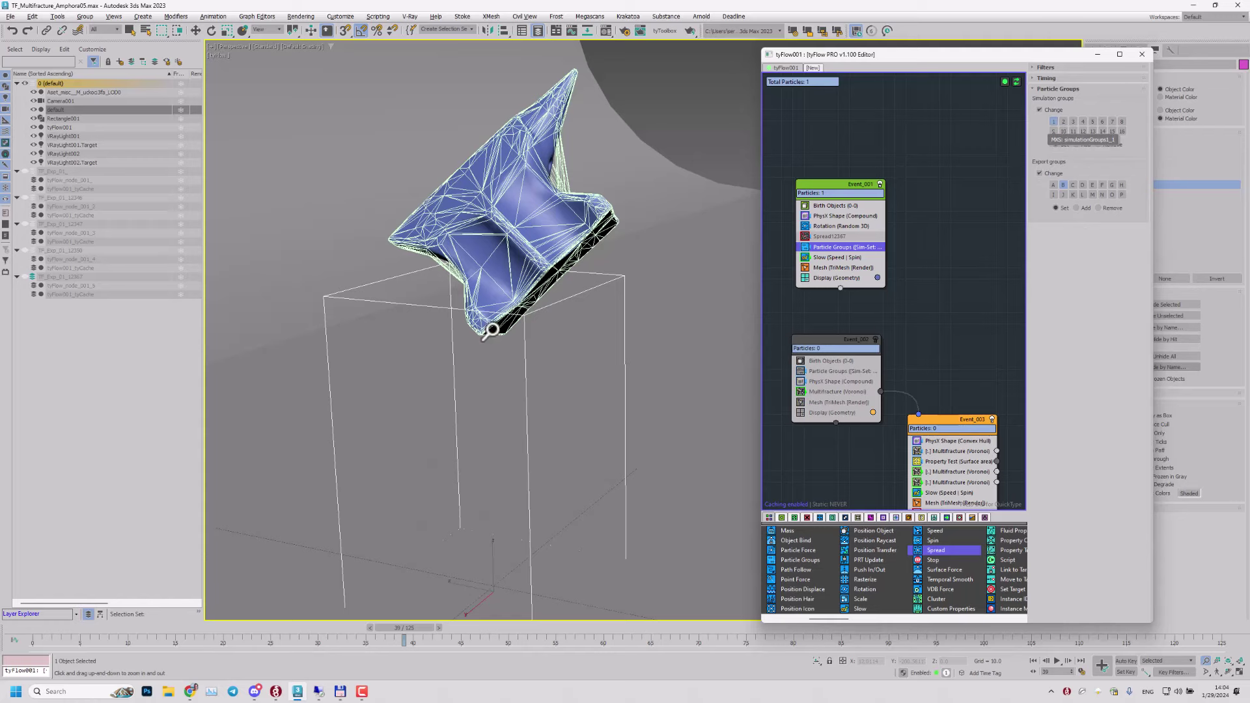
{"action": "mouse_move", "coordinate": [490, 332]}
{"action": "left_mouse_down"}
{"action": "mouse_move", "coordinate": [490, 315]}
{"action": "mouse_move", "coordinate": [498, 350]}
{"action": "left_mouse_up"}
{"action": "middle_click_drag", "start_coordinate": [498, 349], "coordinate": [507, 317]}
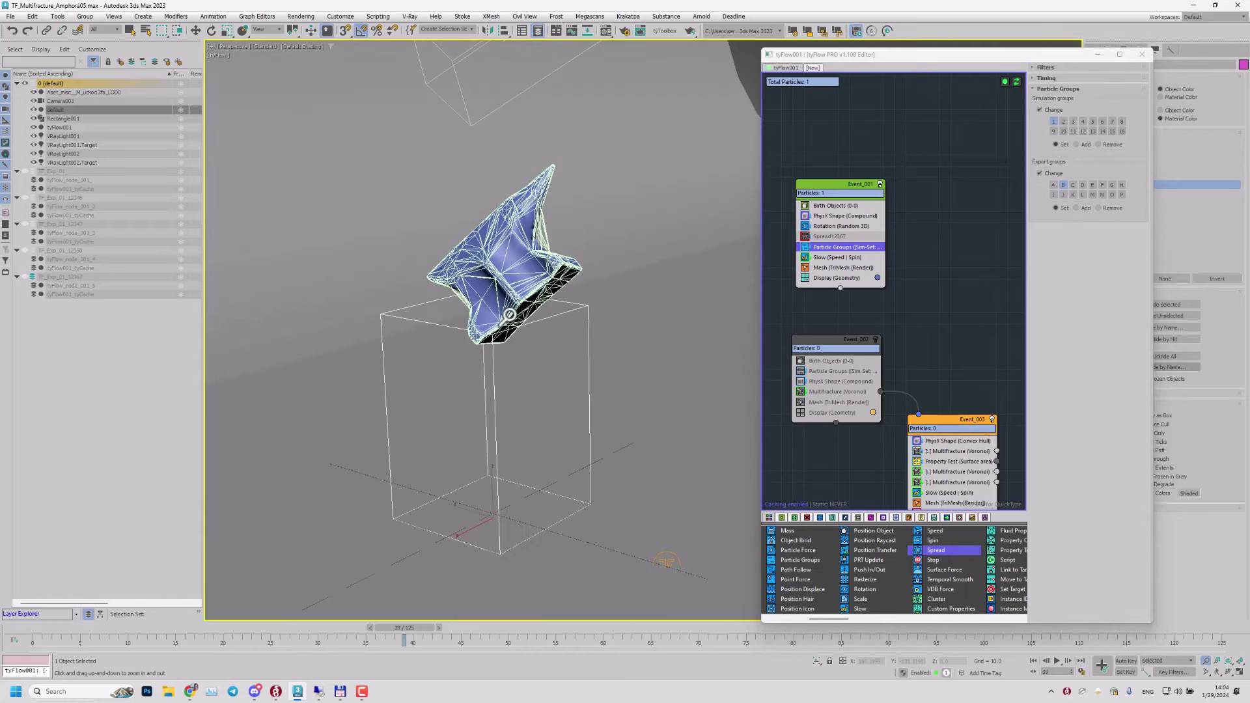
{"action": "middle_click_drag", "start_coordinate": [515, 267], "coordinate": [519, 279]}
{"action": "scroll", "coordinate": [550, 248], "scroll_direction": "down", "scroll_amount": 5}
{"action": "scroll", "coordinate": [442, 319], "scroll_direction": "up", "scroll_amount": 5}
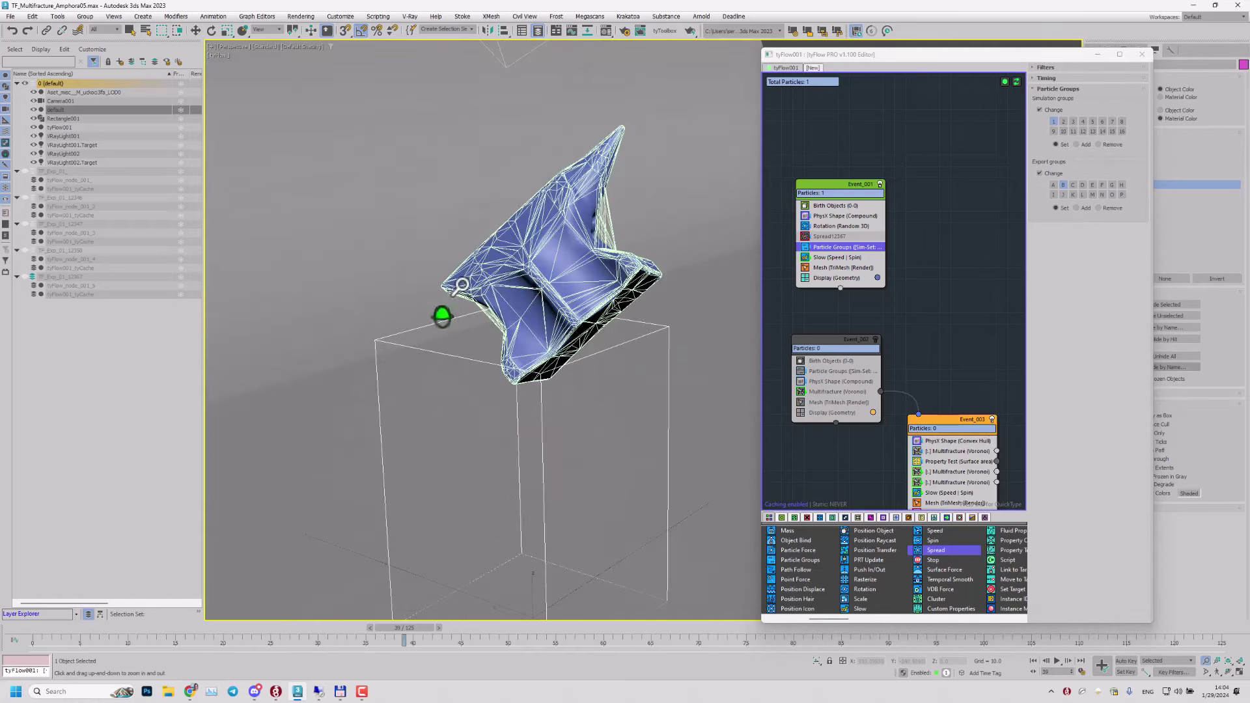
{"action": "middle_click_drag", "start_coordinate": [550, 325], "coordinate": [542, 337]}
{"action": "mouse_move", "coordinate": [573, 439]}
{"action": "middle_mouse_down"}
{"action": "mouse_move", "coordinate": [577, 427]}
{"action": "mouse_move", "coordinate": [573, 440]}
{"action": "middle_mouse_up"}
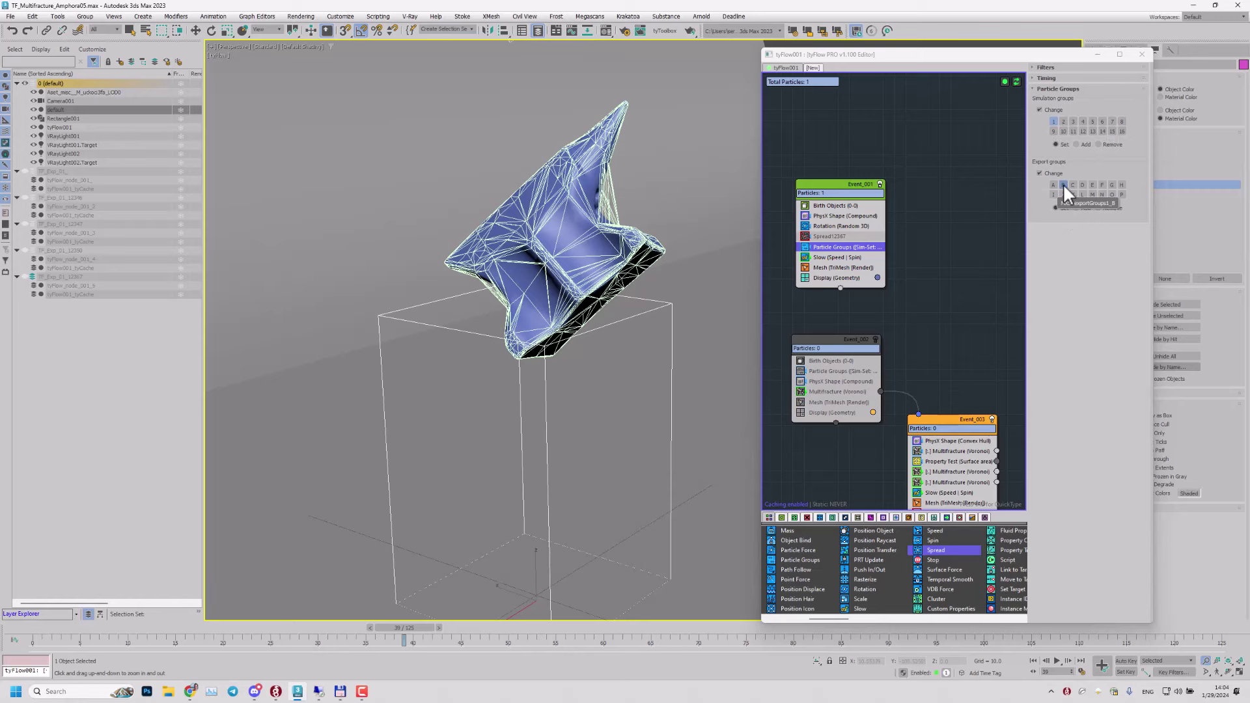
{"action": "middle_click_drag", "start_coordinate": [600, 346], "coordinate": [599, 319]}
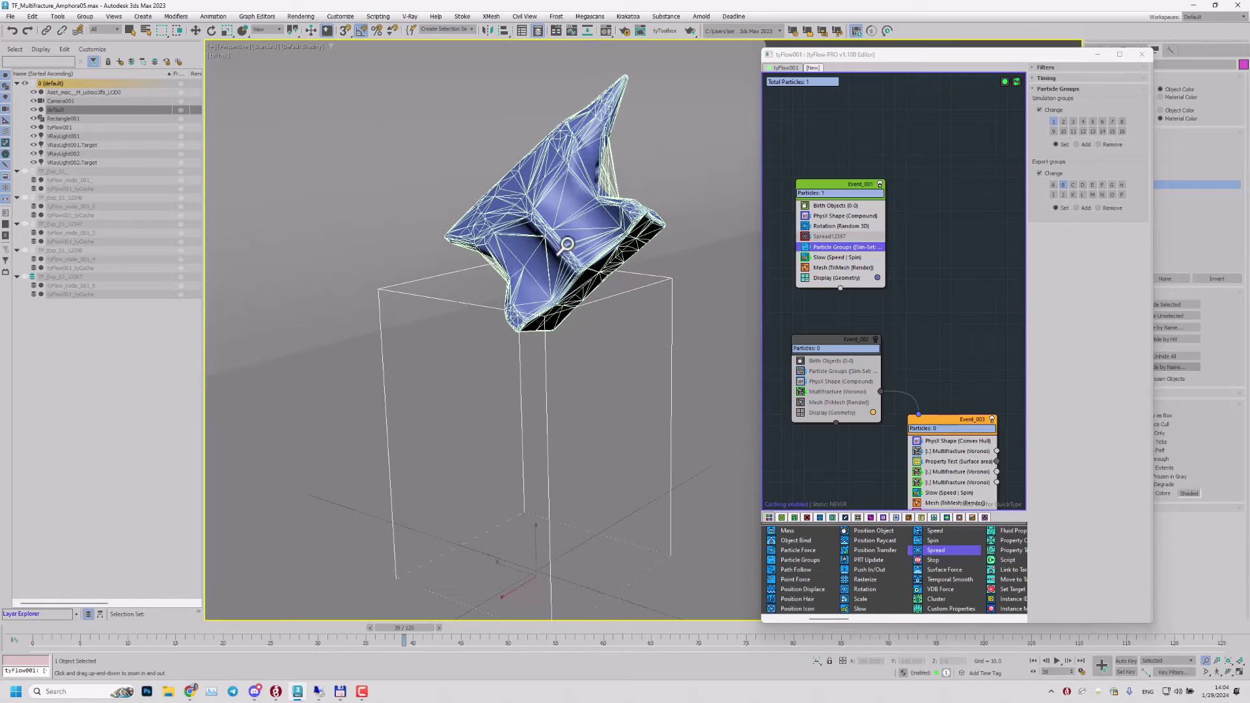
{"action": "left_click_drag", "start_coordinate": [566, 244], "coordinate": [576, 260]}
{"action": "middle_click_drag", "start_coordinate": [622, 316], "coordinate": [589, 317]}
{"action": "left_click_drag", "start_coordinate": [618, 363], "coordinate": [621, 366]}
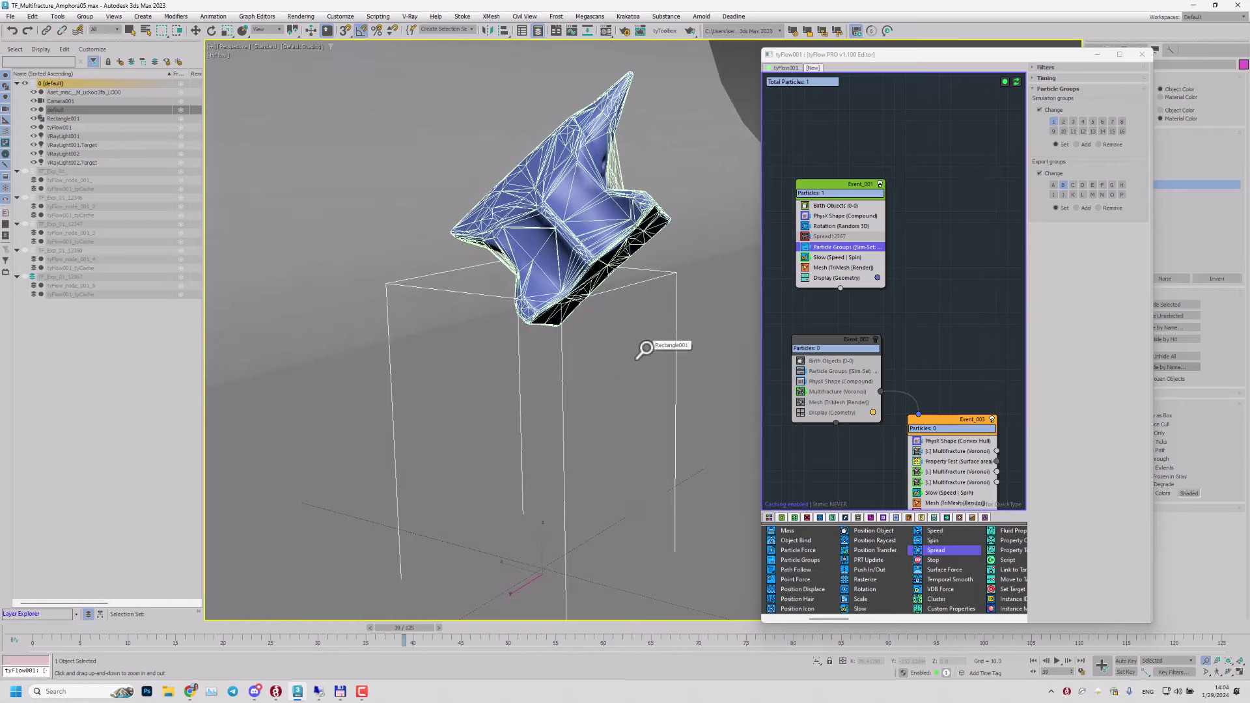
{"action": "middle_click_drag", "start_coordinate": [503, 342], "coordinate": [553, 334]}
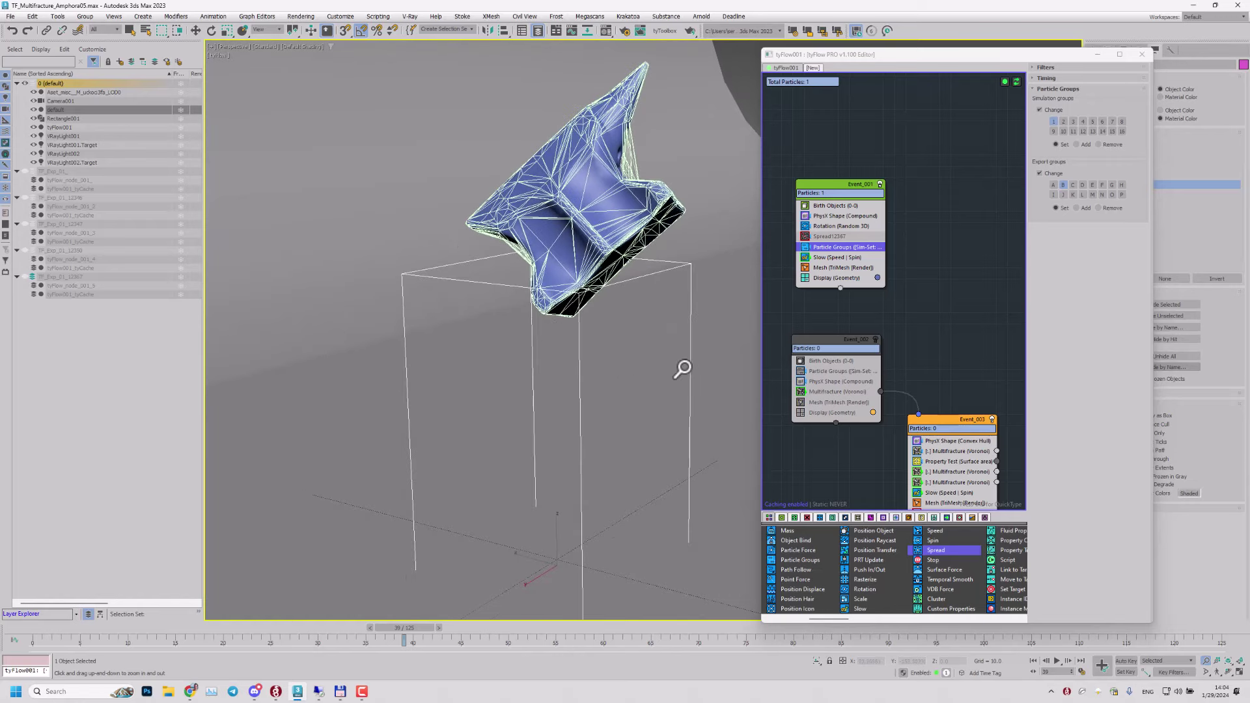
{"action": "left_click_drag", "start_coordinate": [592, 199], "coordinate": [590, 229]}
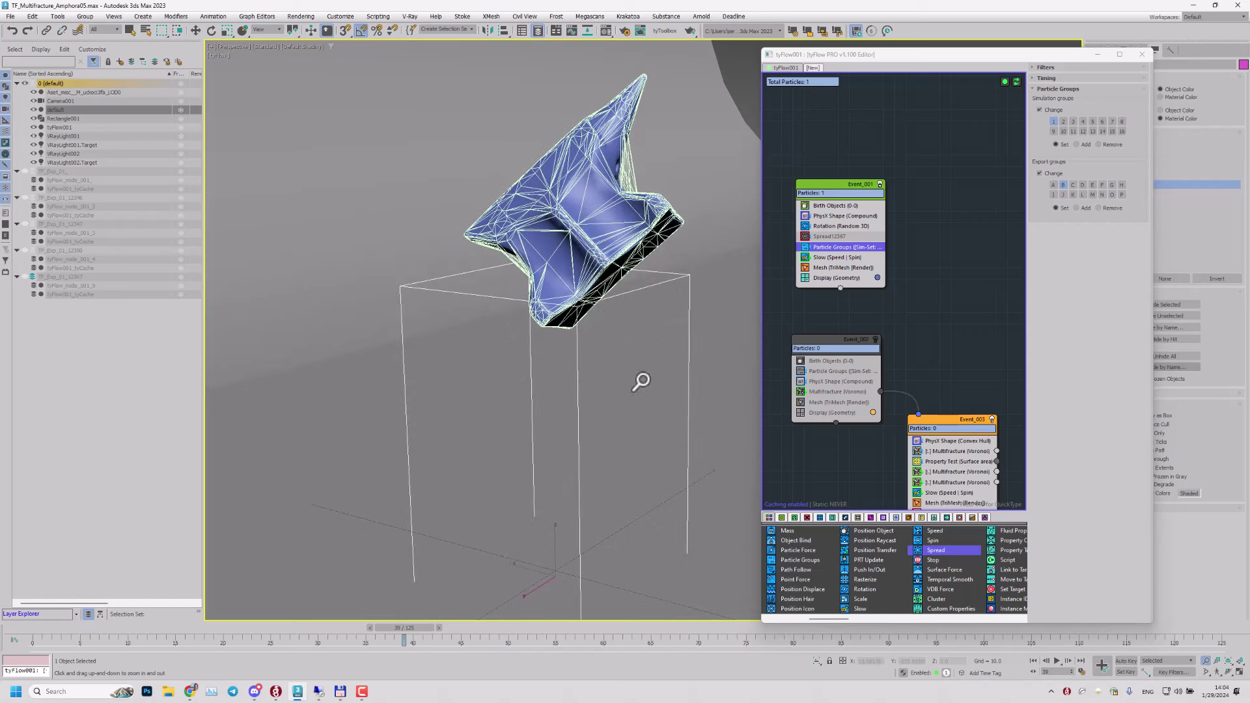
Step: Review the velocity and spin percentages in Event_001's Slow operator and view the falling stone at frame 12
{"action": "scroll", "coordinate": [920, 355], "scroll_direction": "down", "scroll_amount": 2}
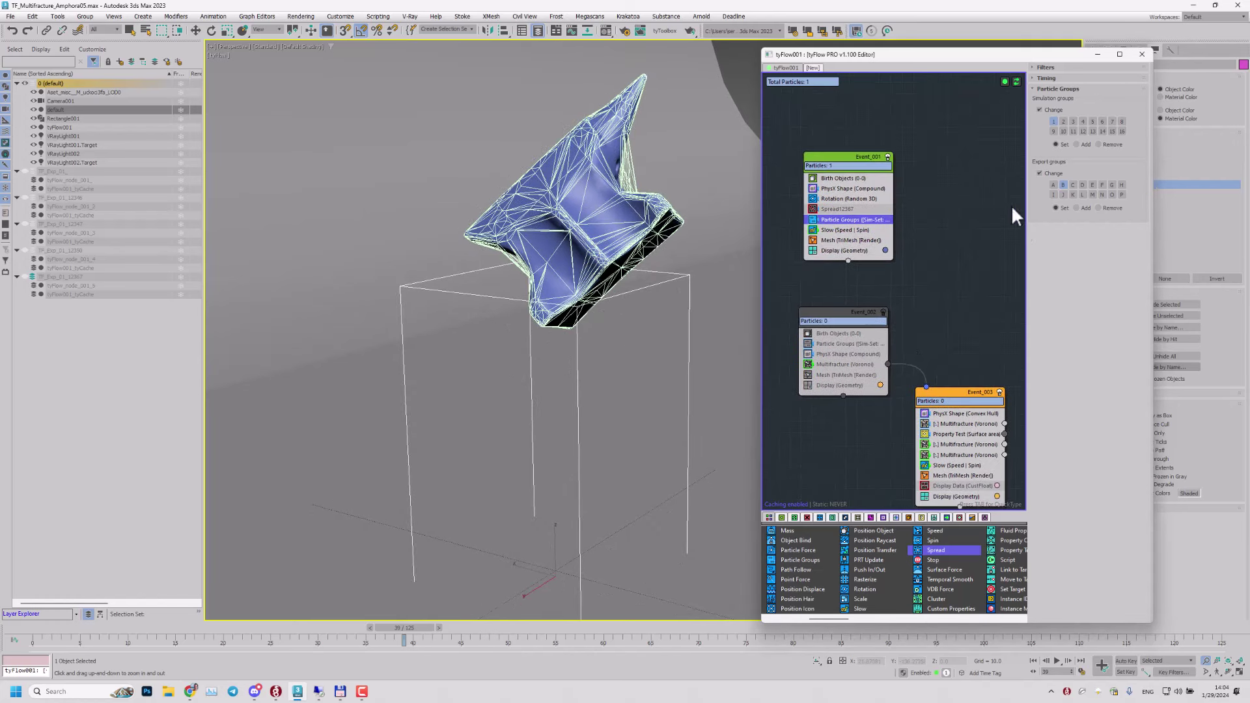
{"action": "left_click", "coordinate": [843, 231]}
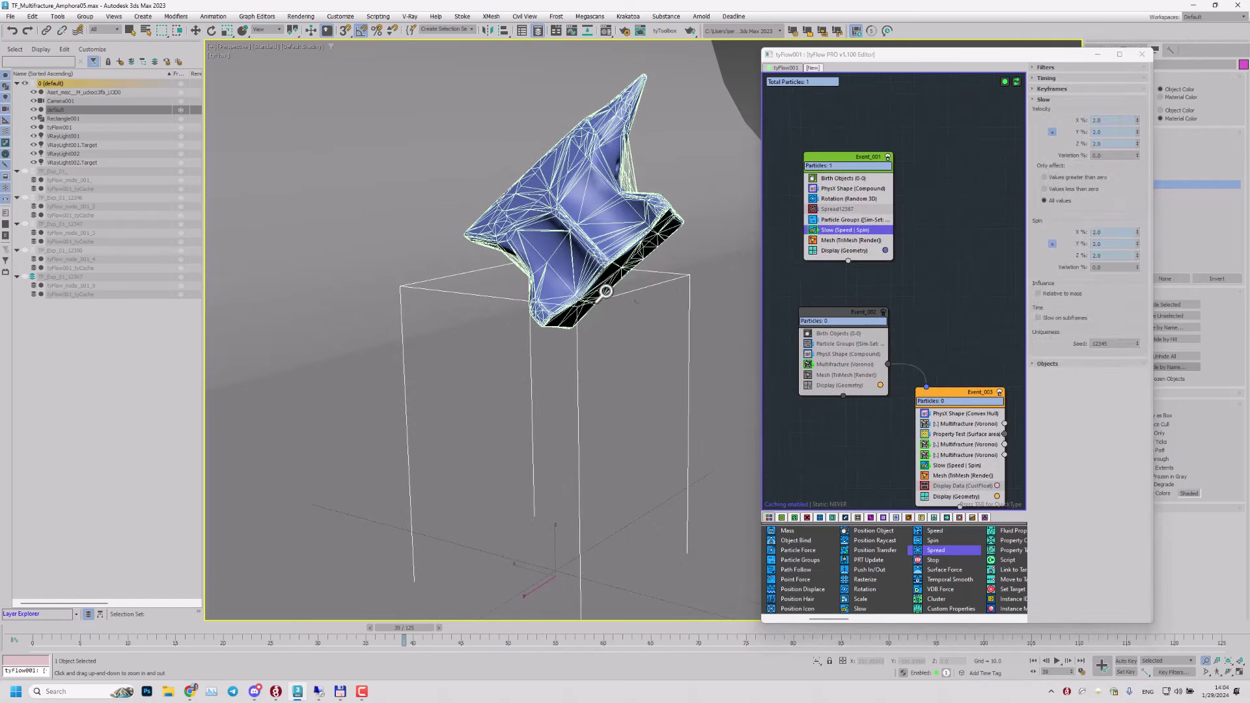
{"action": "double_click", "coordinate": [1100, 121]}
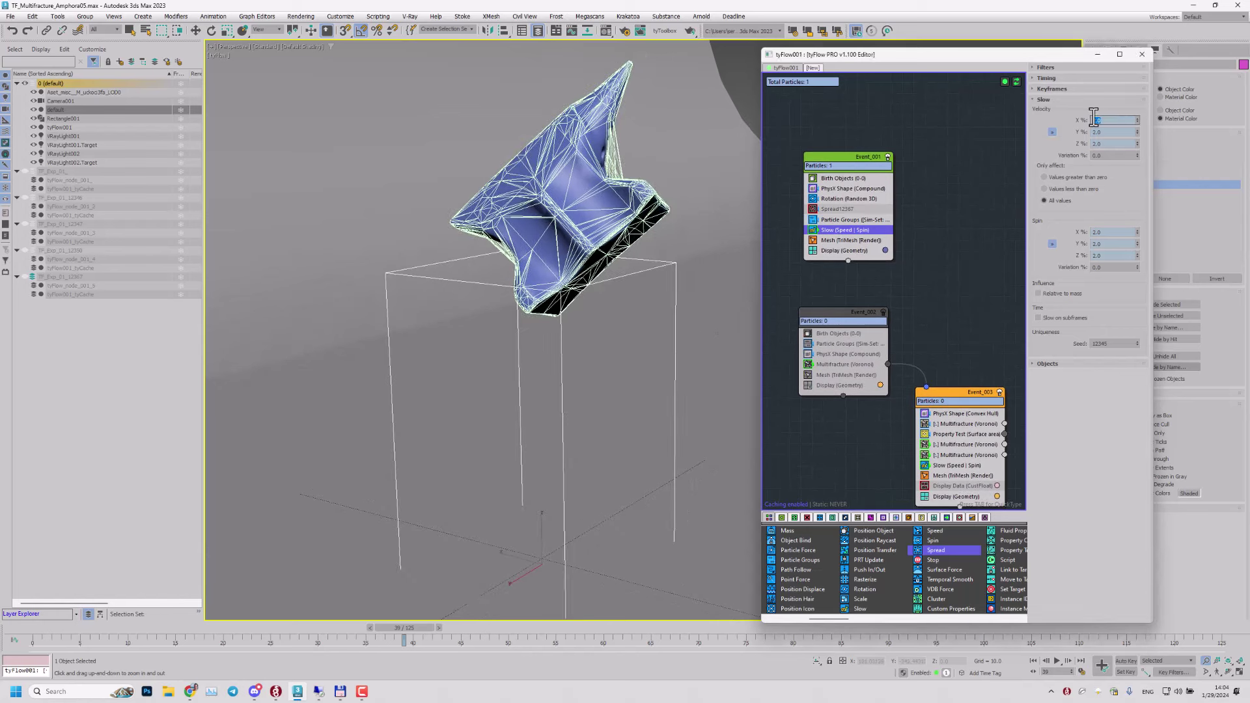
{"action": "double_click", "coordinate": [1106, 232]}
{"action": "middle_click_drag", "start_coordinate": [614, 383], "coordinate": [505, 422]}
{"action": "left_click_drag", "start_coordinate": [134, 628], "coordinate": [159, 626]}
{"action": "middle_click_drag", "start_coordinate": [585, 362], "coordinate": [493, 338]}
{"action": "middle_click_drag", "start_coordinate": [474, 275], "coordinate": [560, 337]}
{"action": "scroll", "coordinate": [575, 343], "scroll_direction": "down", "scroll_amount": 3}
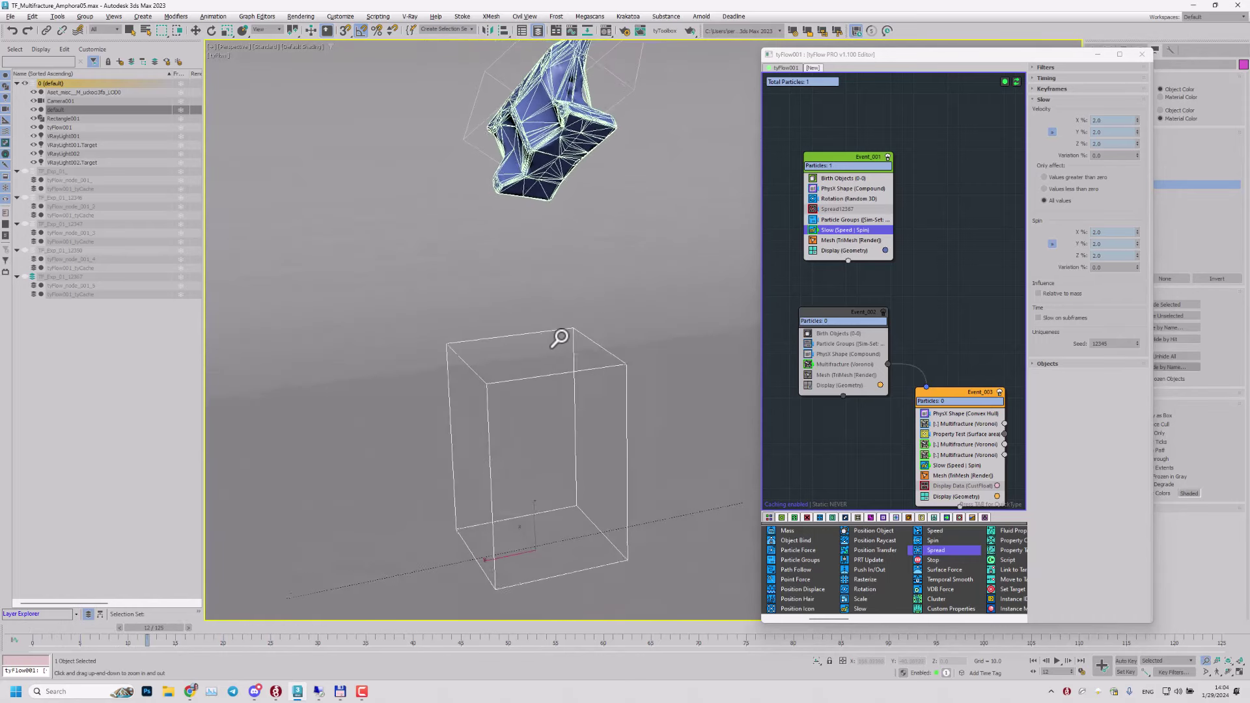
Step: Open the PhysX Shape settings of Event_002 and enable the event so the amphora particle is generated
{"action": "middle_click_drag", "start_coordinate": [840, 407], "coordinate": [838, 390]}
{"action": "left_click", "coordinate": [844, 402]}
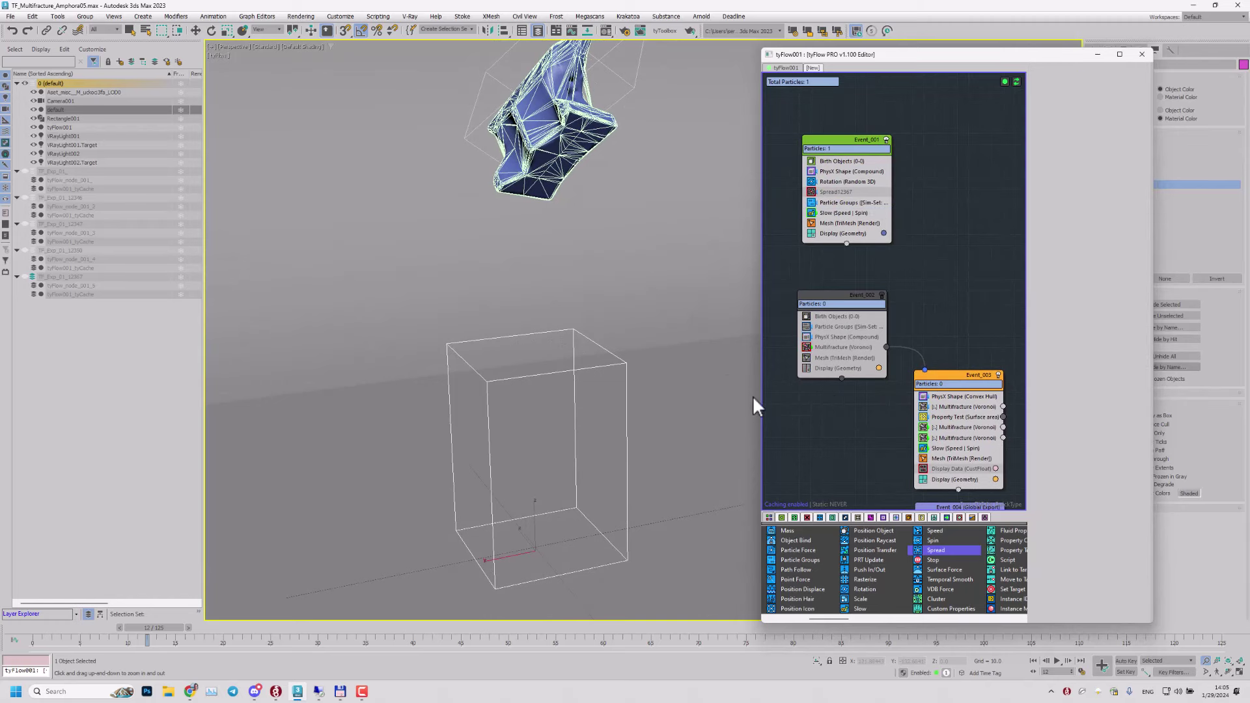
{"action": "left_click", "coordinate": [852, 339]}
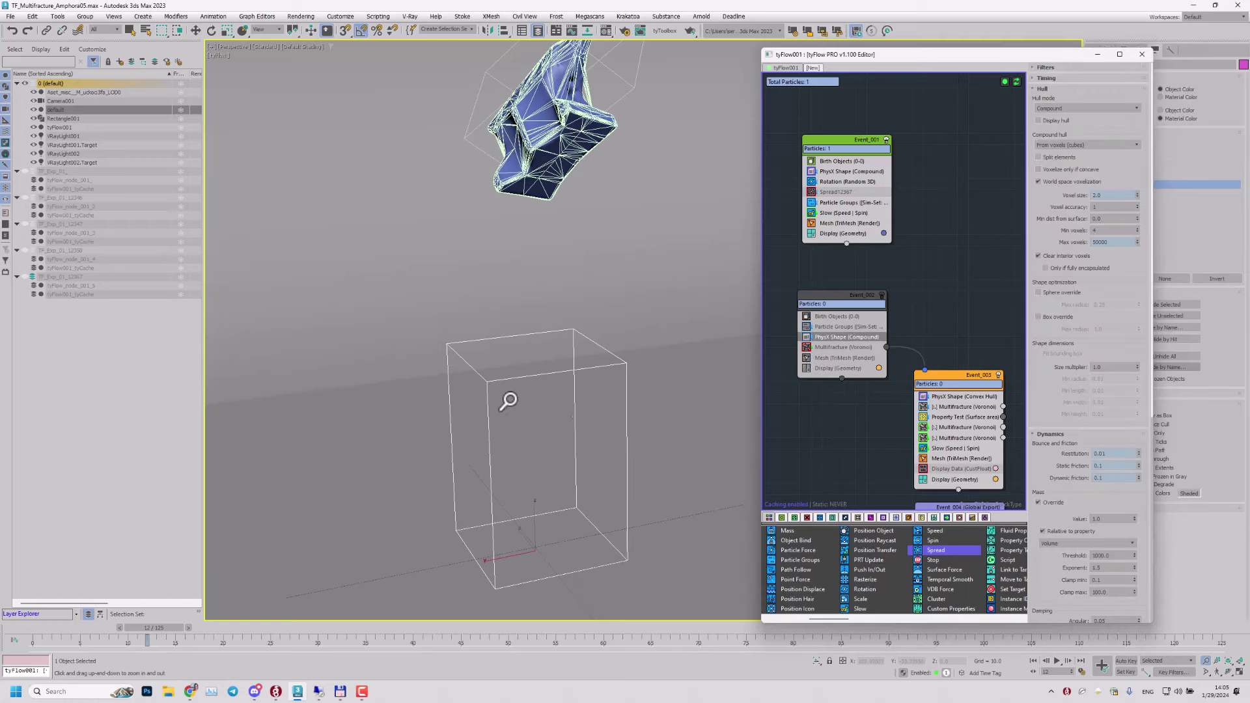
{"action": "scroll", "coordinate": [510, 390], "scroll_direction": "up", "scroll_amount": 4}
{"action": "middle_click_drag", "start_coordinate": [652, 383], "coordinate": [595, 368], "text": "alt"}
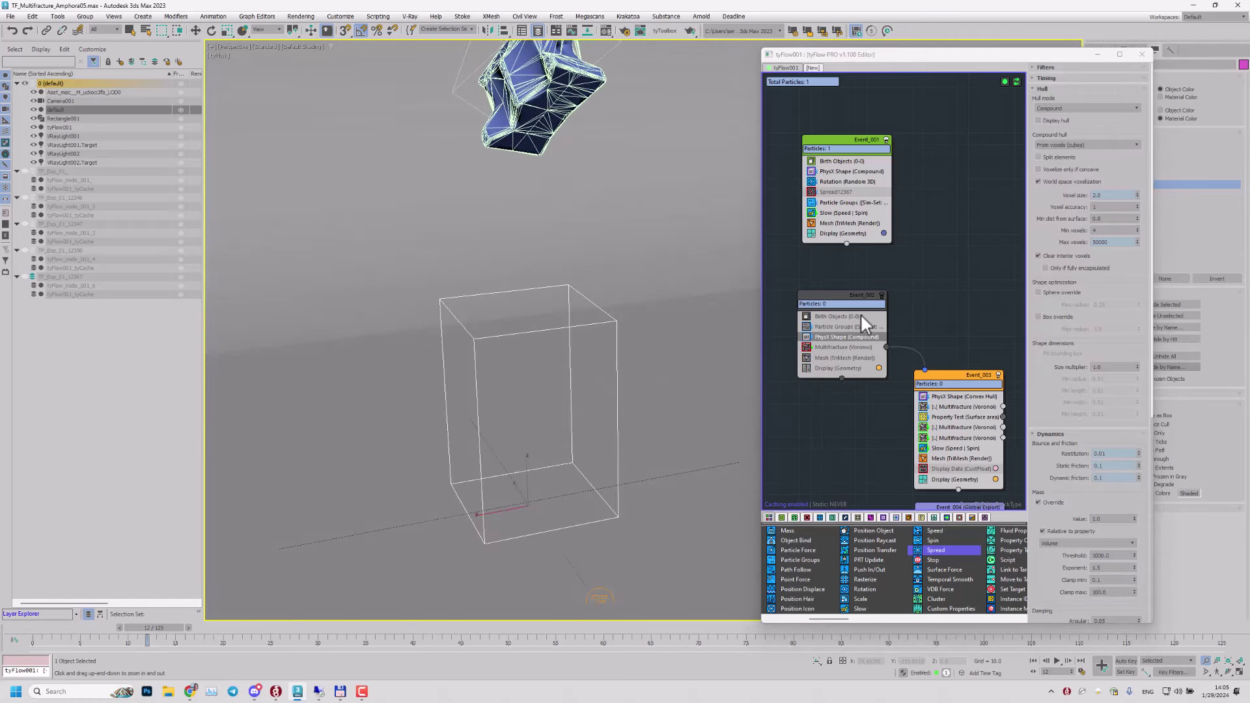
{"action": "left_click", "coordinate": [881, 295]}
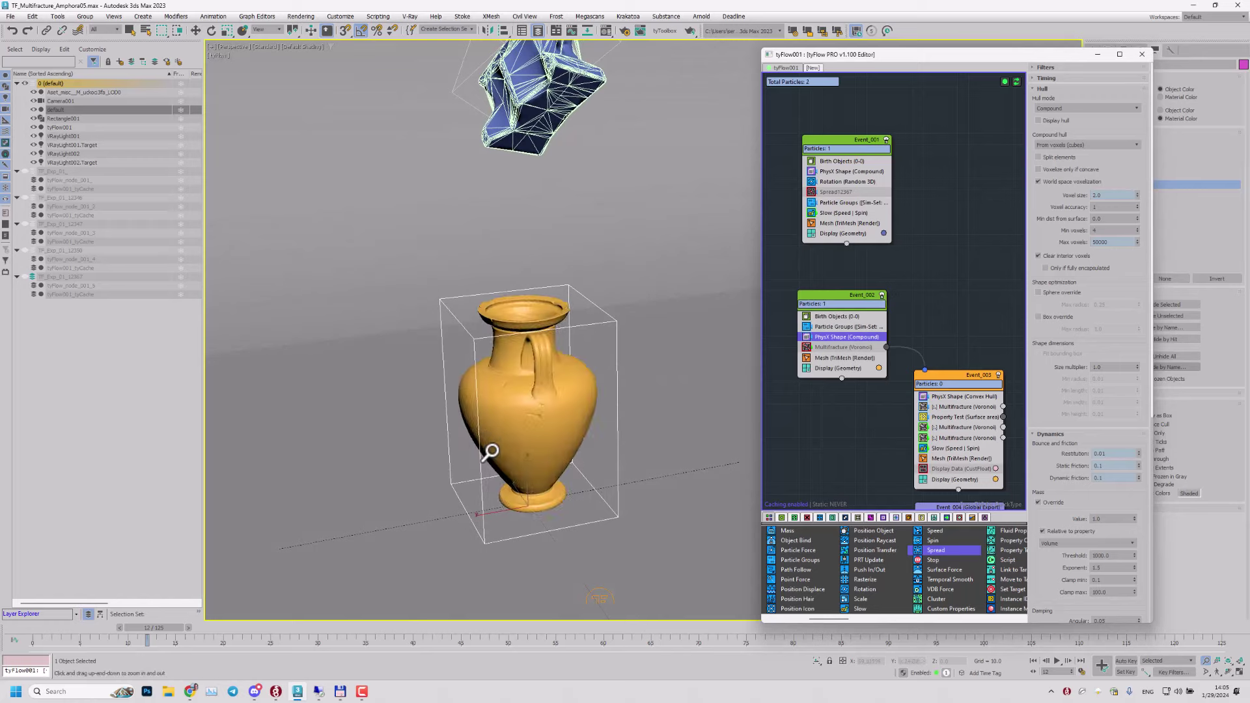
{"action": "mouse_move", "coordinate": [530, 446]}
{"action": "left_mouse_down"}
{"action": "mouse_move", "coordinate": [551, 428]}
{"action": "mouse_move", "coordinate": [539, 421]}
{"action": "mouse_move", "coordinate": [548, 432]}
{"action": "left_mouse_up"}
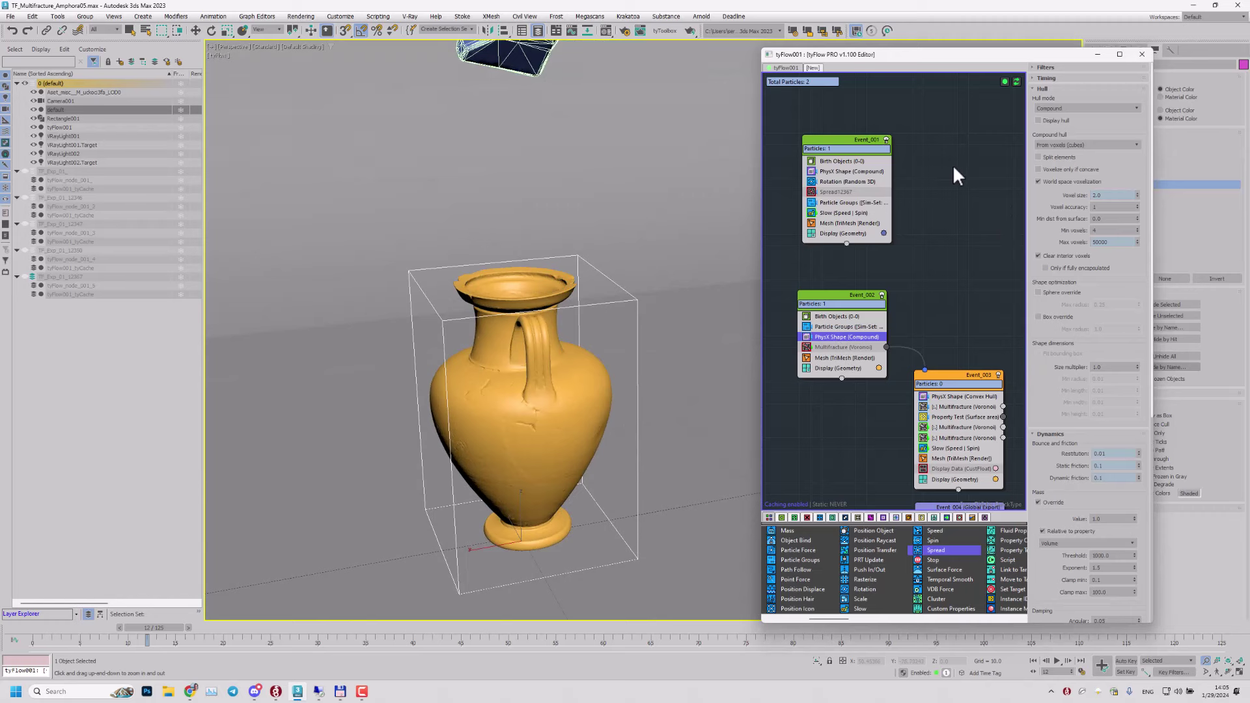
Step: Set the hull mode of Event_002's PhysX Shape to Convex and turn on Display hull to inspect the amphora's collision shape
{"action": "left_click", "coordinate": [1077, 109]}
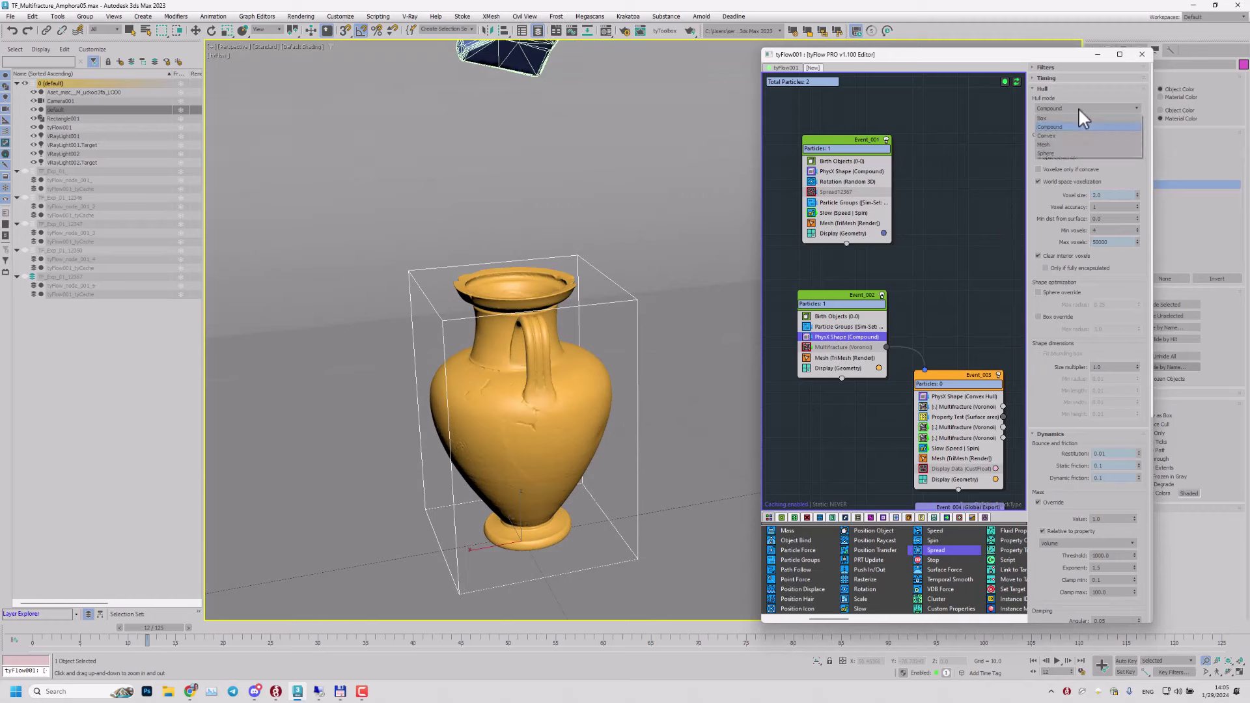
{"action": "left_click", "coordinate": [1065, 135]}
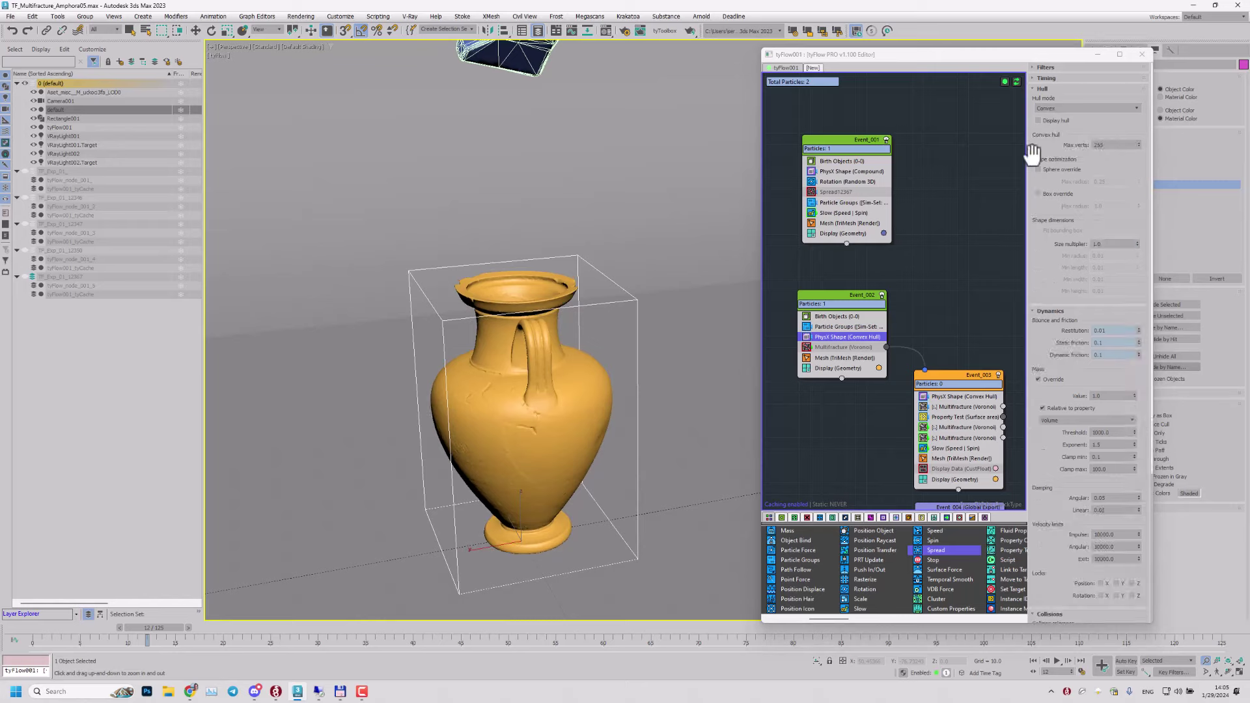
{"action": "left_click", "coordinate": [1054, 120]}
{"action": "mouse_move", "coordinate": [505, 432]}
{"action": "middle_mouse_down", "text": "alt"}
{"action": "mouse_move", "coordinate": [491, 411]}
{"action": "mouse_move", "coordinate": [505, 440]}
{"action": "middle_mouse_up", "text": "alt"}
{"action": "left_click_drag", "start_coordinate": [506, 440], "coordinate": [574, 463]}
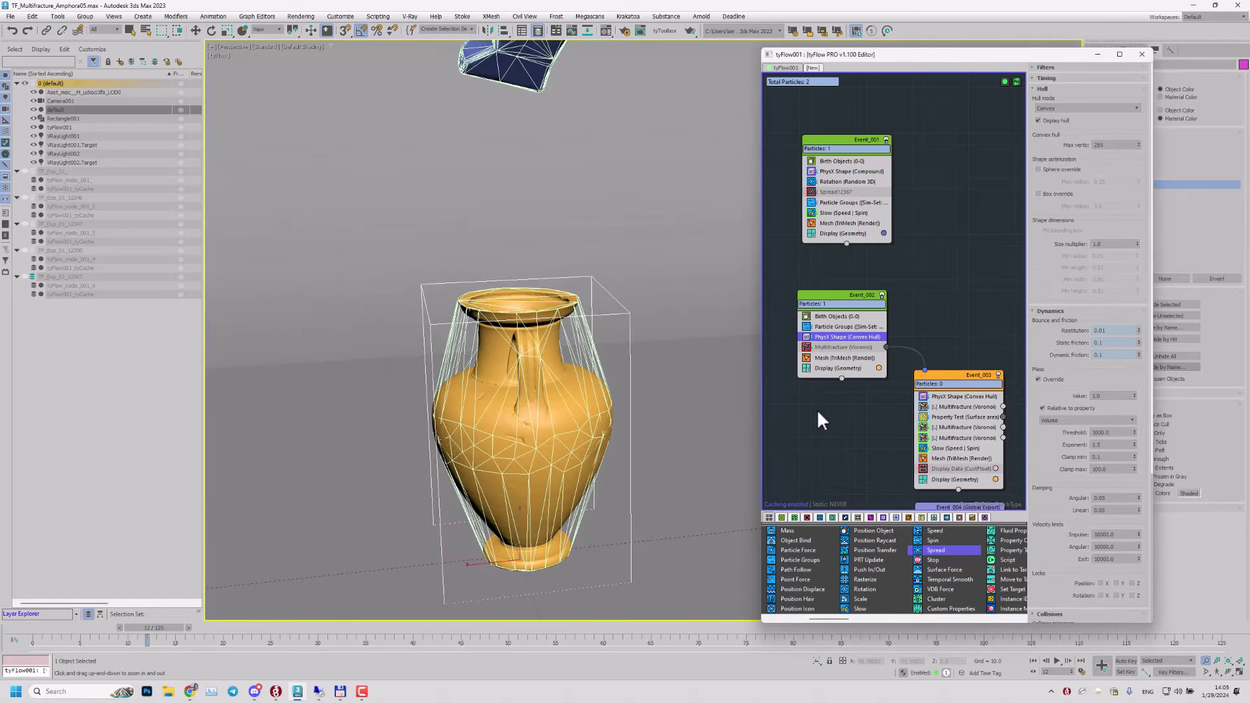
Step: Return the timeline to frame 0 and move the tyFlow editor window clear of the command panel
{"action": "middle_click_drag", "start_coordinate": [824, 439], "coordinate": [835, 413]}
{"action": "left_click_drag", "start_coordinate": [116, 631], "coordinate": [27, 635]}
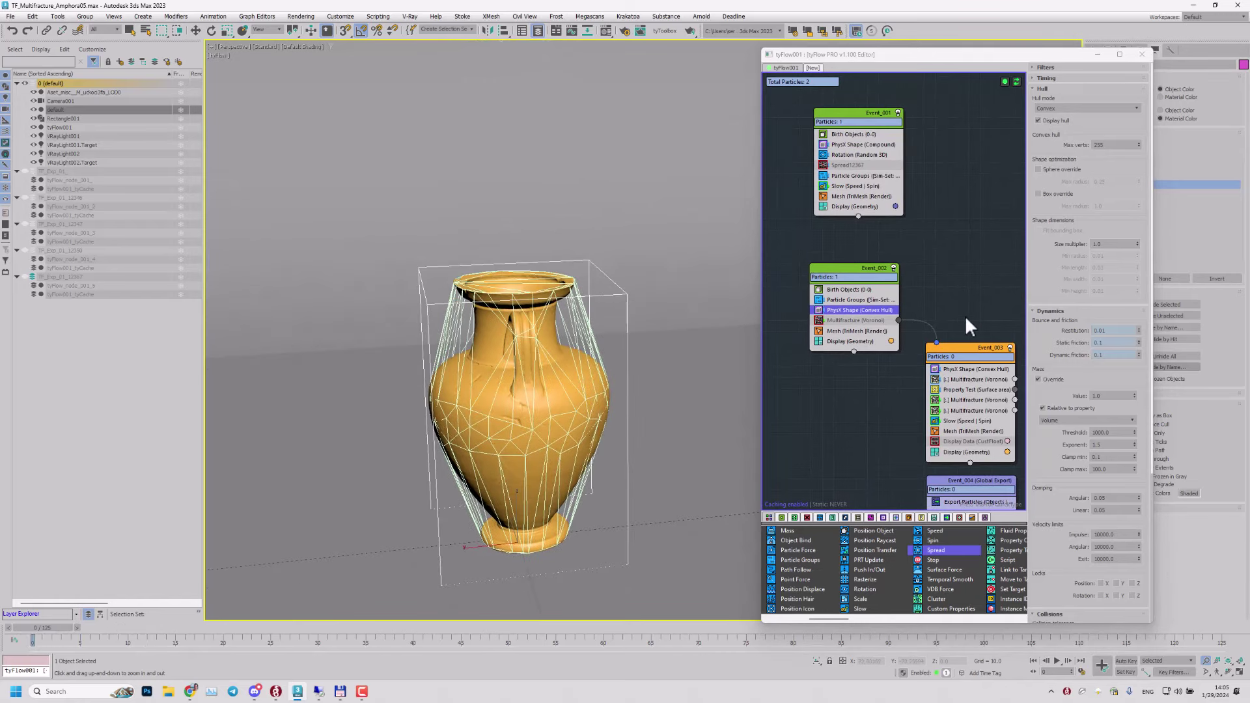
{"action": "left_click_drag", "start_coordinate": [888, 59], "coordinate": [780, 47]}
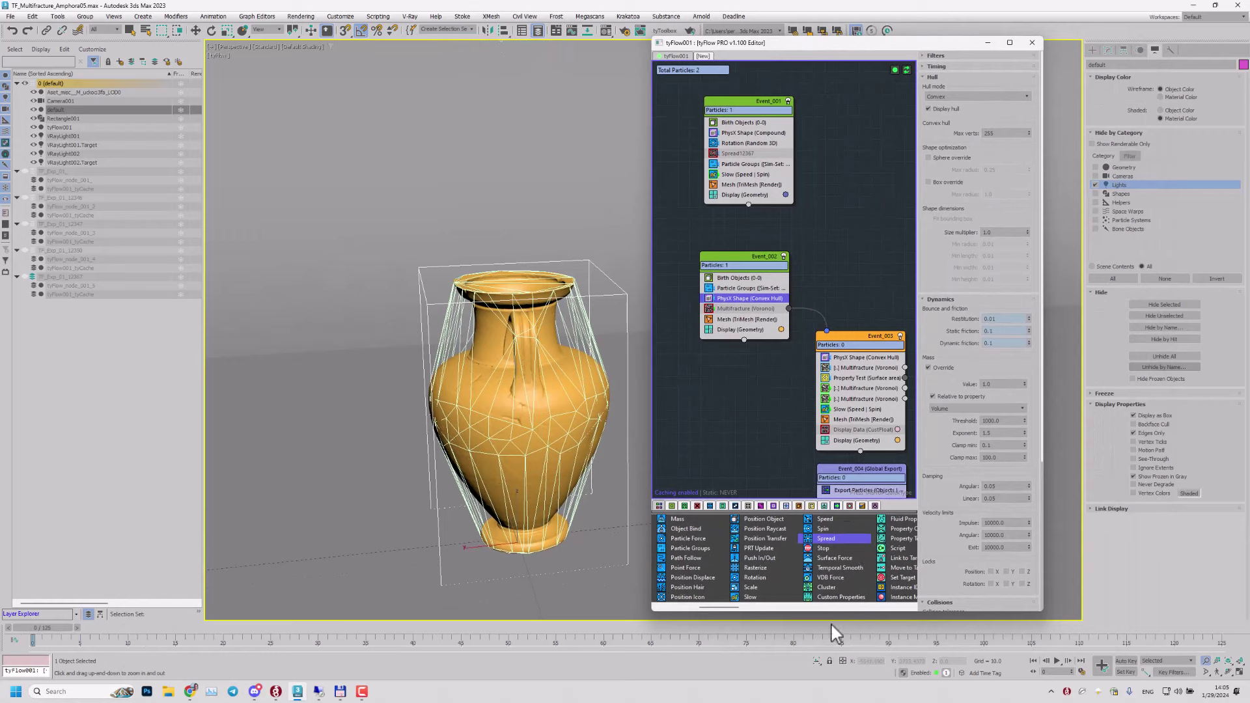
Step: Add a Multifracture operator to Event_002 directly below its PhysX Shape operator
{"action": "left_click", "coordinate": [775, 607]}
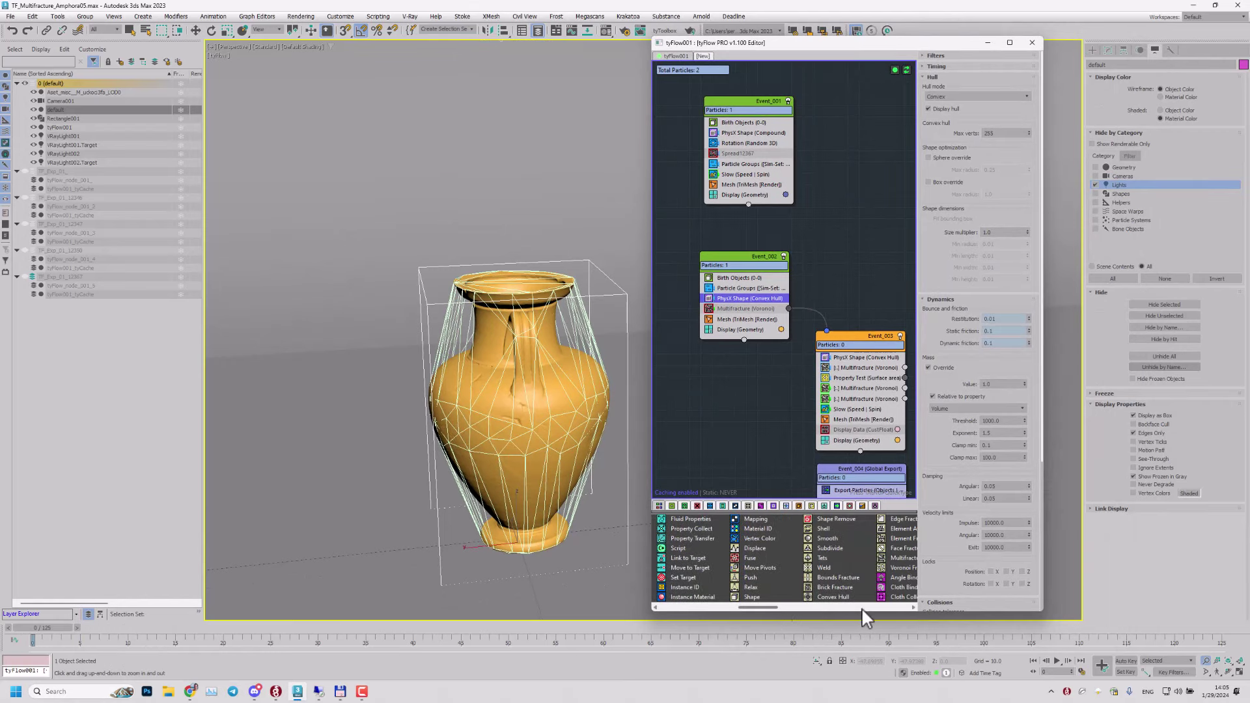
{"action": "left_click", "coordinate": [899, 559]}
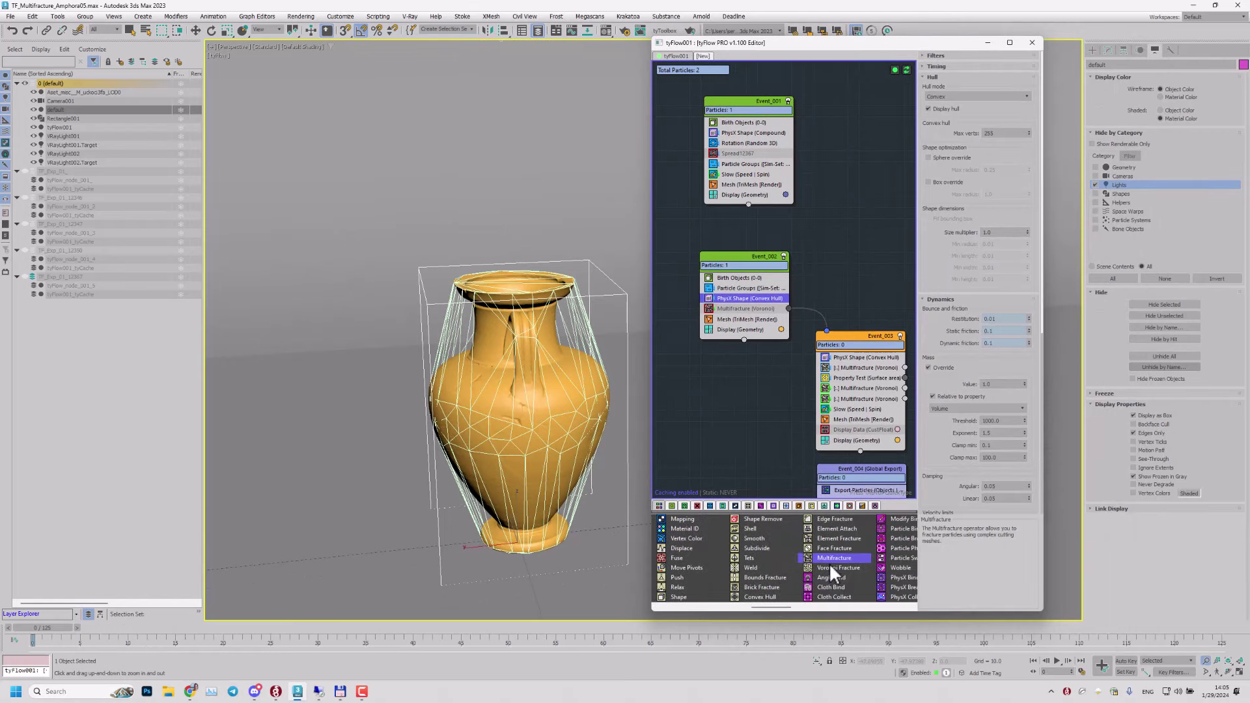
{"action": "left_click", "coordinate": [770, 298]}
{"action": "left_click", "coordinate": [736, 309]}
{"action": "left_click", "coordinate": [722, 298]}
{"action": "left_click_drag", "start_coordinate": [728, 296], "coordinate": [728, 303]}
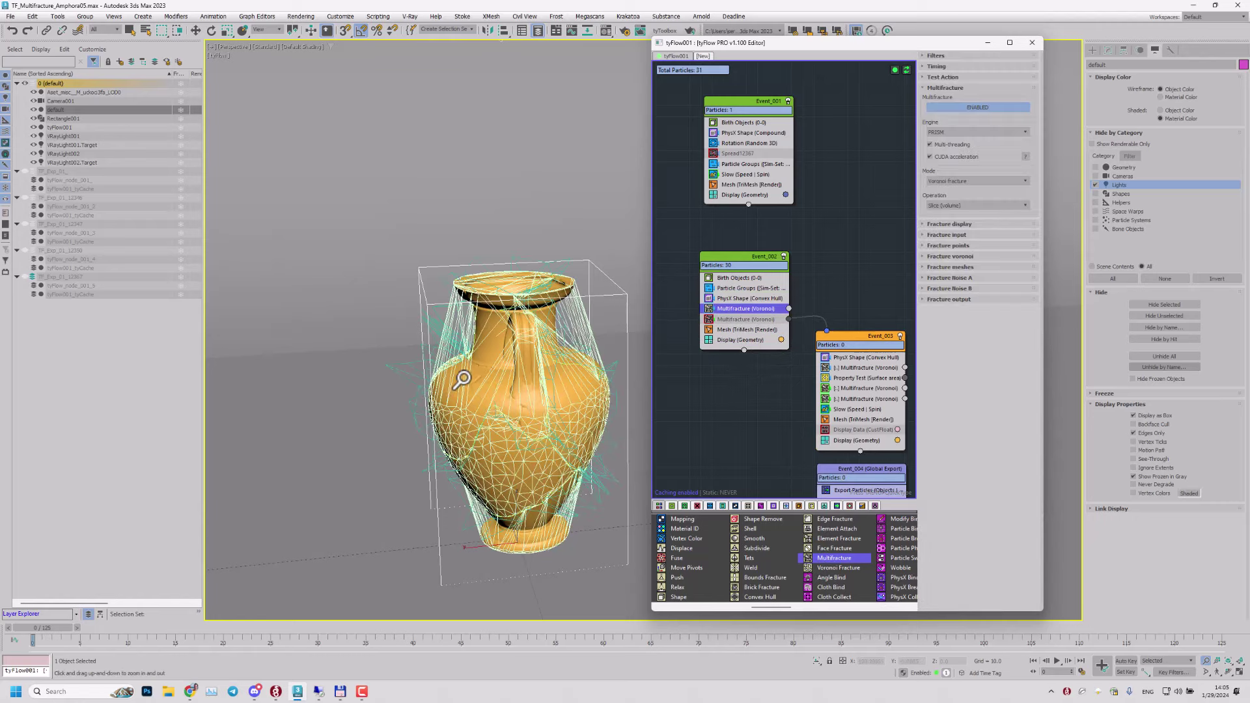
Step: Inspect the fractured amphora, then set the new Multifracture's procedural fracture points to PhysX contact points
{"action": "middle_click_drag", "start_coordinate": [498, 400], "coordinate": [481, 423], "text": "alt"}
{"action": "scroll", "coordinate": [460, 407], "scroll_direction": "up", "scroll_amount": 5}
{"action": "mouse_move", "coordinate": [480, 423]}
{"action": "middle_mouse_down"}
{"action": "mouse_move", "coordinate": [466, 392]}
{"action": "mouse_move", "coordinate": [488, 410]}
{"action": "mouse_move", "coordinate": [513, 400]}
{"action": "mouse_move", "coordinate": [483, 418]}
{"action": "mouse_move", "coordinate": [479, 378]}
{"action": "mouse_move", "coordinate": [480, 455]}
{"action": "mouse_move", "coordinate": [475, 412]}
{"action": "mouse_move", "coordinate": [475, 433]}
{"action": "mouse_move", "coordinate": [468, 423]}
{"action": "mouse_move", "coordinate": [481, 417]}
{"action": "middle_mouse_up"}
{"action": "scroll", "coordinate": [468, 397], "scroll_direction": "down", "scroll_amount": 4}
{"action": "scroll", "coordinate": [481, 448], "scroll_direction": "down", "scroll_amount": 4}
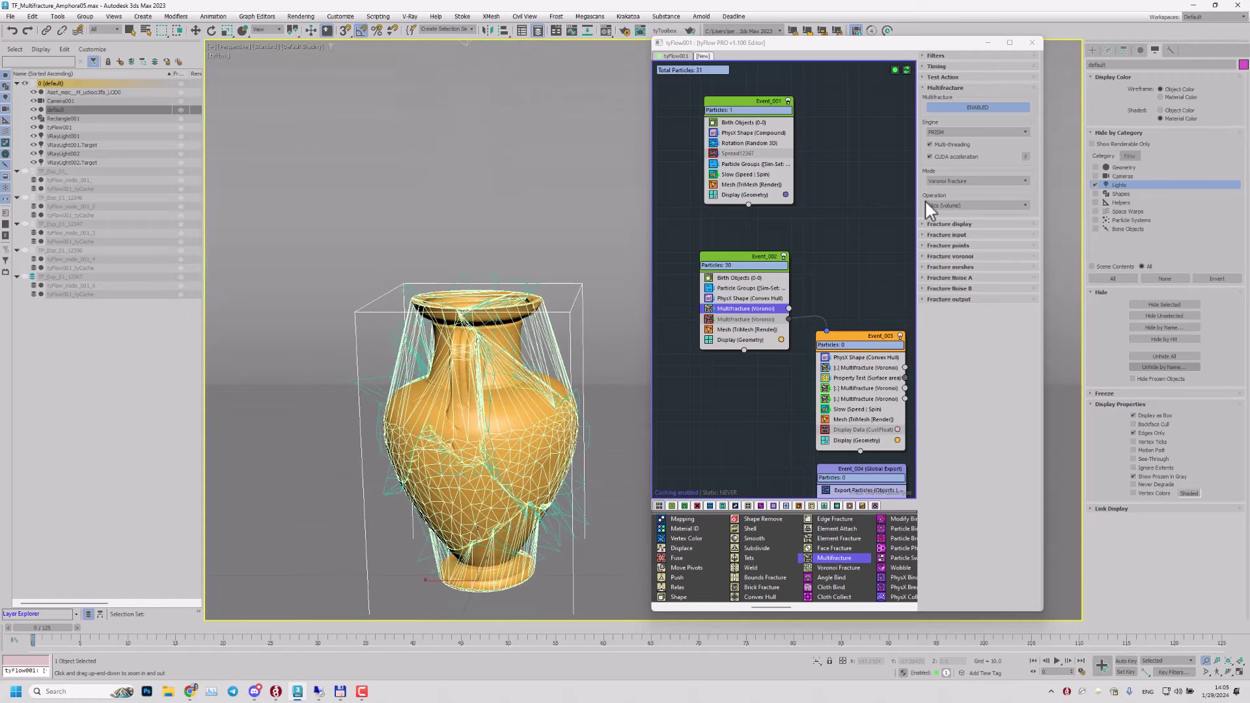
{"action": "left_click", "coordinate": [949, 246]}
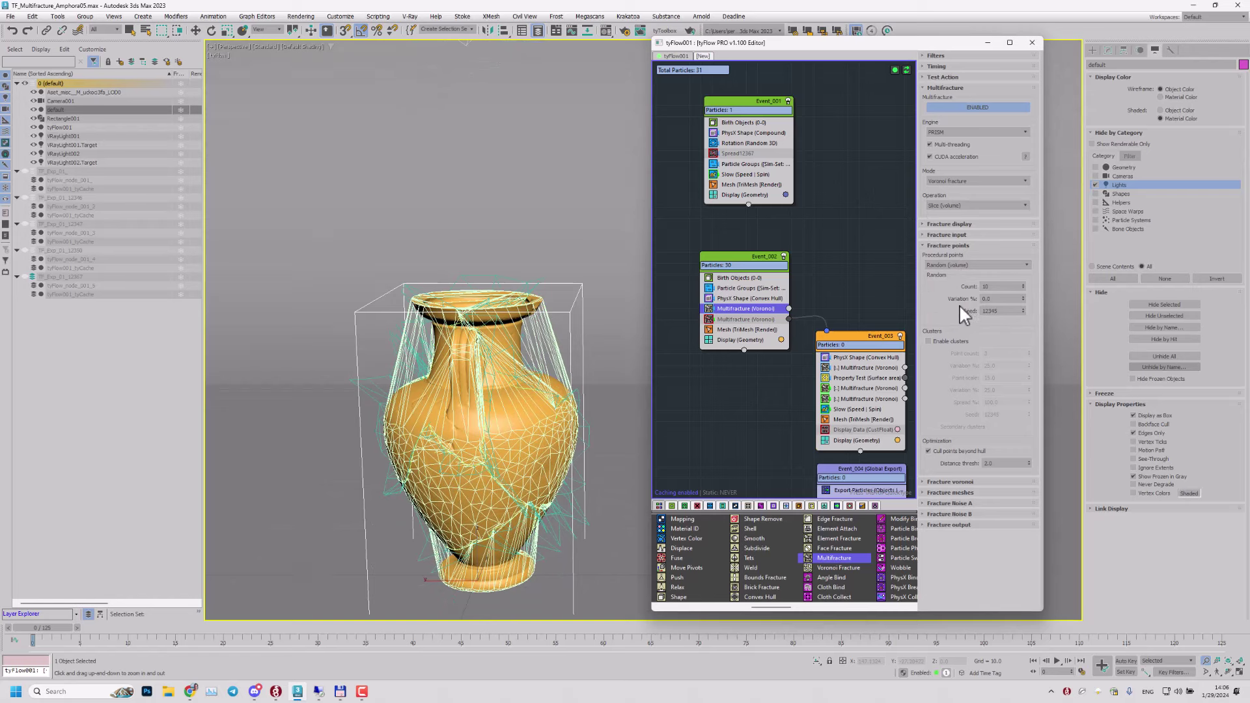
{"action": "left_click", "coordinate": [965, 265]}
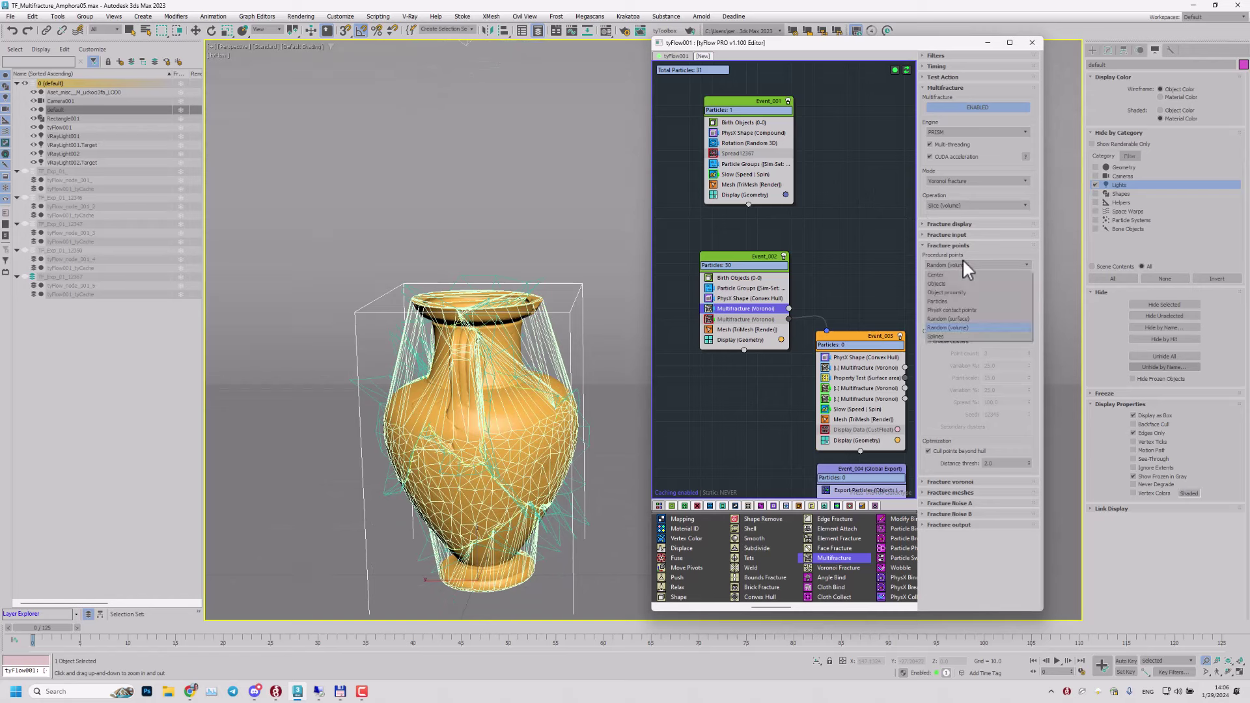
{"action": "left_click", "coordinate": [950, 309]}
Step: Advance the simulation to frame 35 and examine the area where the falling stone meets the amphora's rim
{"action": "middle_click_drag", "start_coordinate": [415, 365], "coordinate": [429, 386], "text": "alt"}
{"action": "middle_click_drag", "start_coordinate": [437, 387], "coordinate": [443, 344]}
{"action": "left_click_drag", "start_coordinate": [459, 340], "coordinate": [471, 386]}
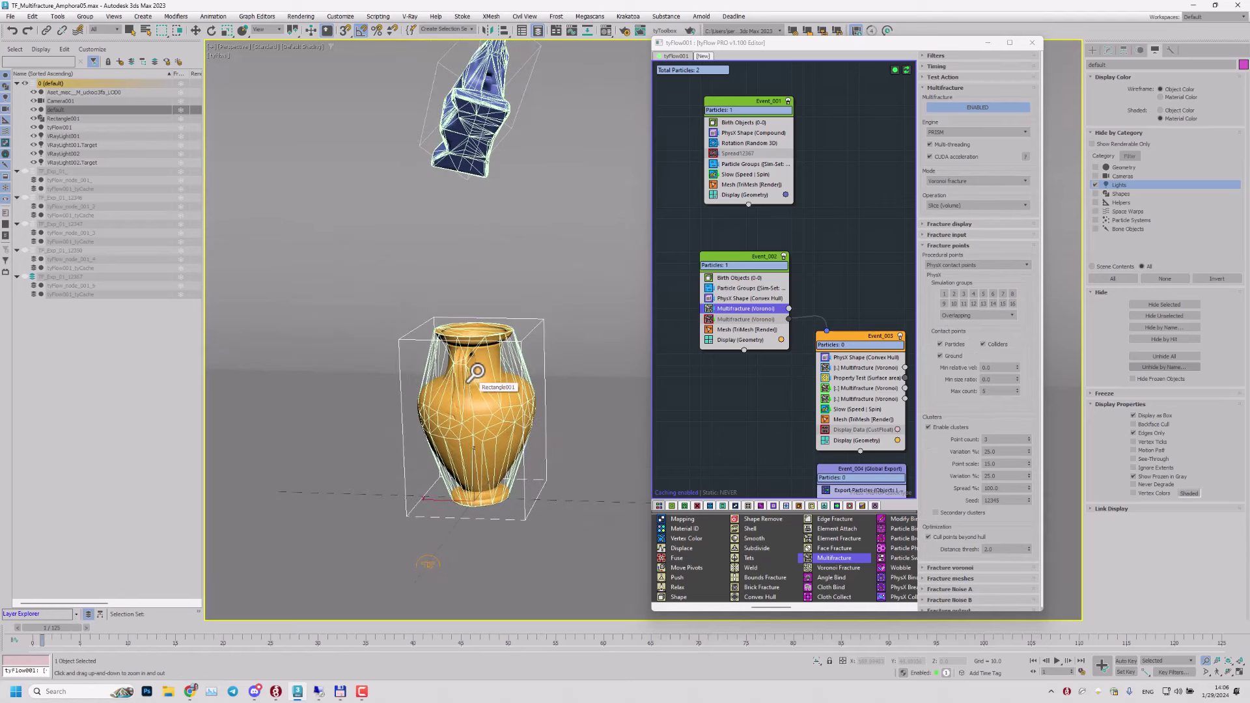
{"action": "middle_click_drag", "start_coordinate": [478, 372], "coordinate": [468, 388]}
{"action": "key", "text": "slash"}
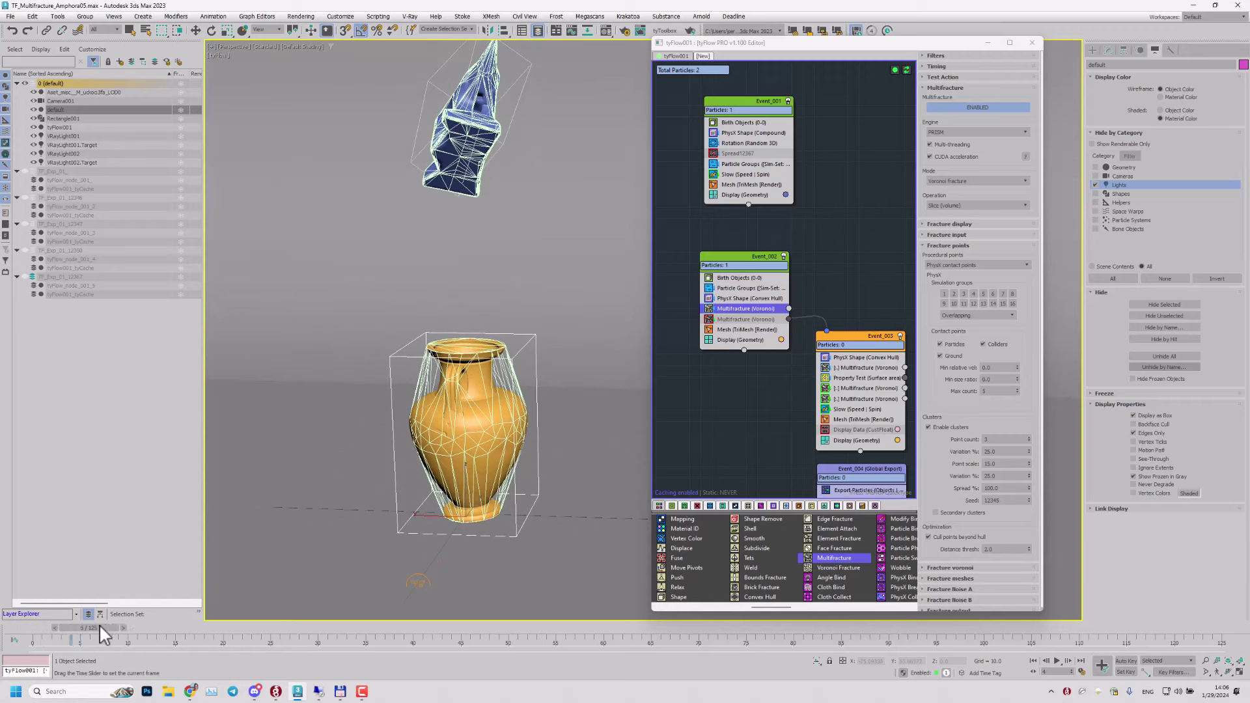
{"action": "left_click_drag", "start_coordinate": [99, 624], "coordinate": [337, 623]}
{"action": "left_click_drag", "start_coordinate": [428, 432], "coordinate": [488, 383]}
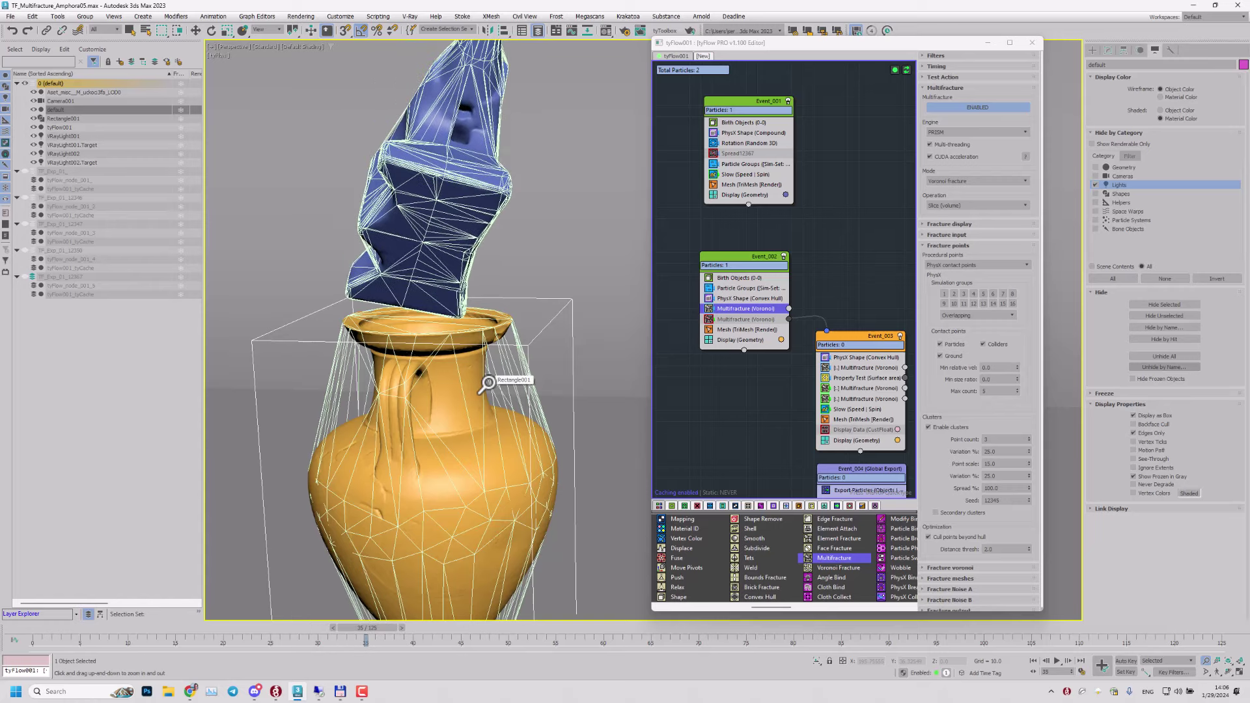
{"action": "key", "text": "comma"}
{"action": "middle_click_drag", "start_coordinate": [467, 412], "coordinate": [455, 345]}
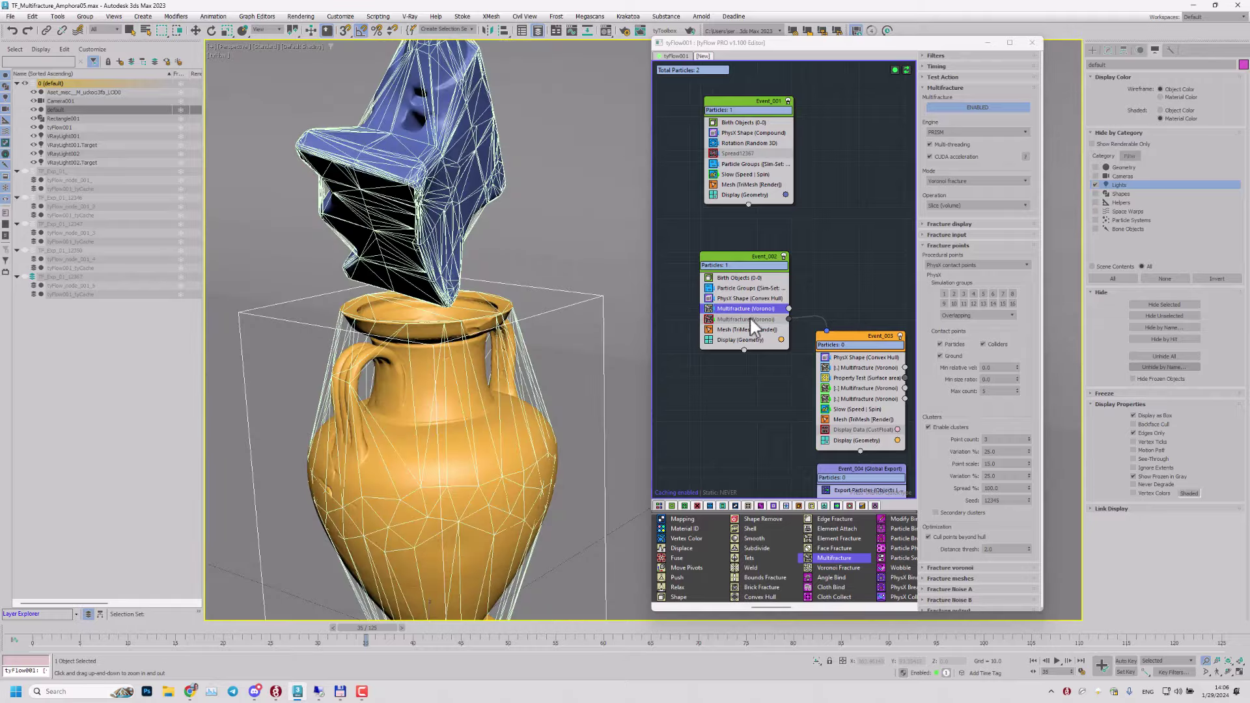
Step: Review Event_002's PhysX Shape settings and compare the stone and amphora hulls between frames 35 and 37
{"action": "left_click", "coordinate": [737, 297]}
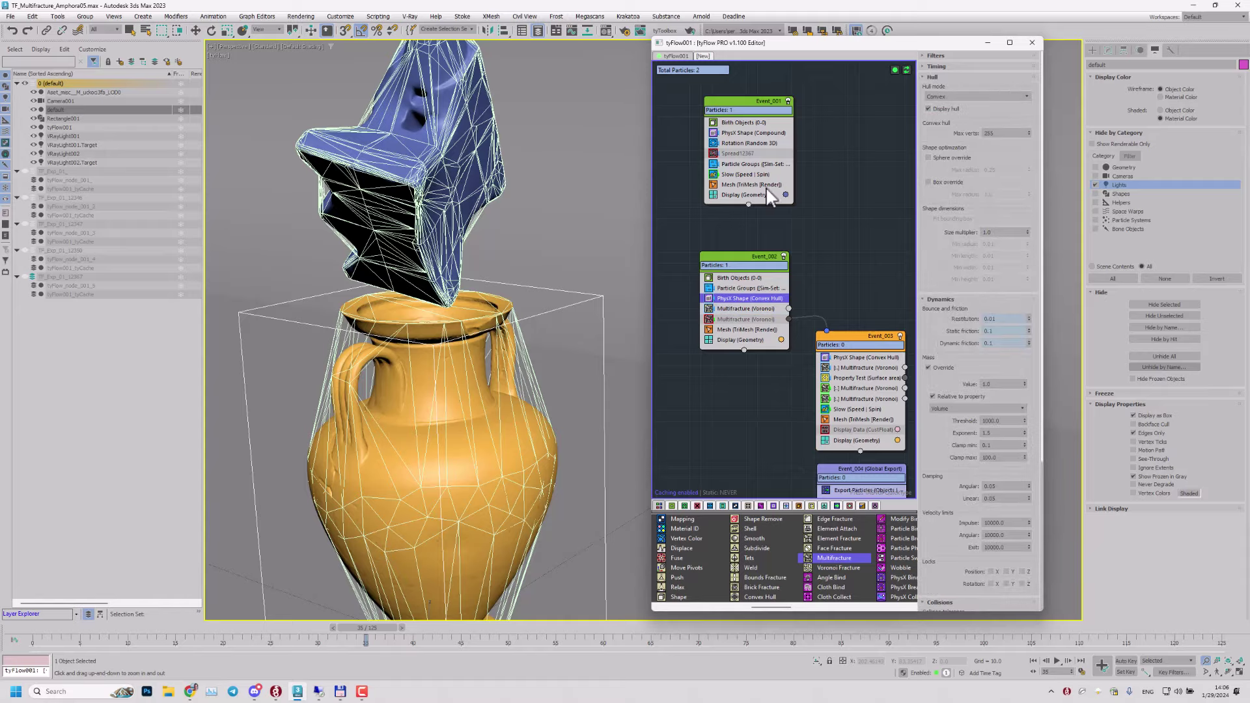
{"action": "left_click_drag", "start_coordinate": [399, 329], "coordinate": [437, 327]}
{"action": "mouse_move", "coordinate": [437, 327]}
{"action": "middle_mouse_down", "text": "alt"}
{"action": "mouse_move", "coordinate": [429, 304]}
{"action": "mouse_move", "coordinate": [455, 328]}
{"action": "middle_mouse_up", "text": "alt"}
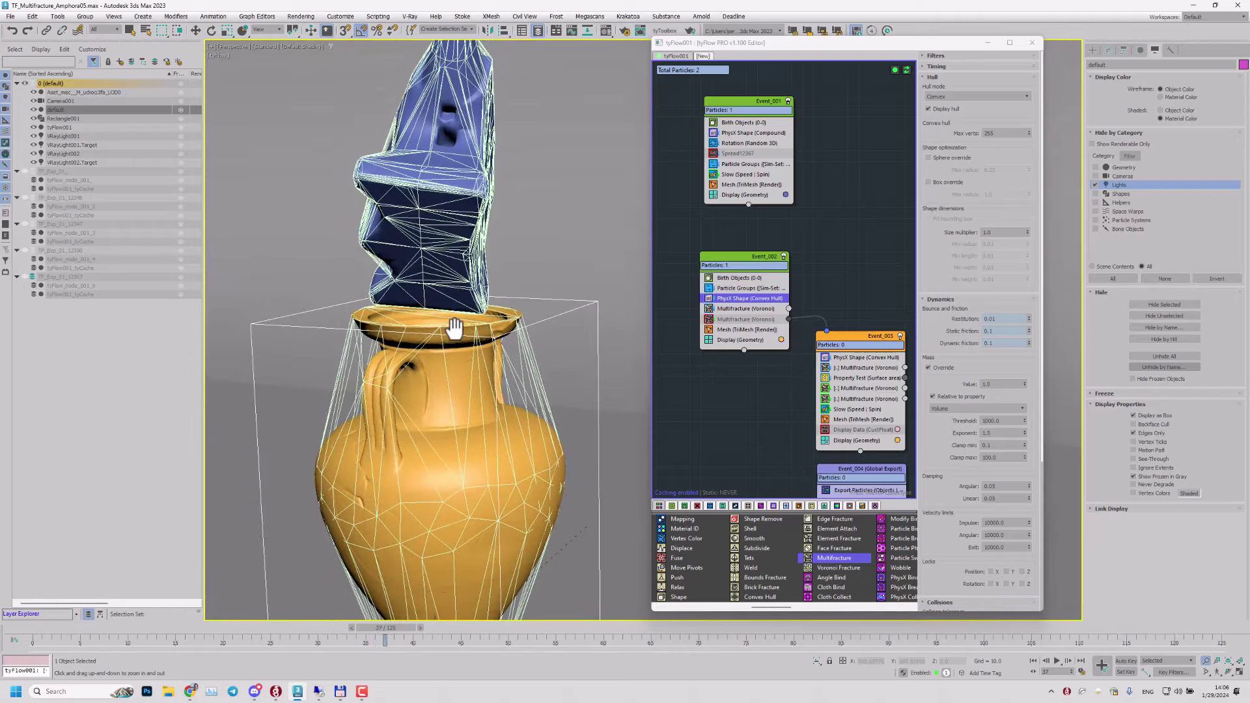
{"action": "mouse_move", "coordinate": [450, 351]}
{"action": "left_mouse_down"}
{"action": "mouse_move", "coordinate": [382, 399]}
{"action": "mouse_move", "coordinate": [443, 346]}
{"action": "mouse_move", "coordinate": [473, 358]}
{"action": "left_mouse_up"}
{"action": "left_click_drag", "start_coordinate": [568, 280], "coordinate": [466, 339]}
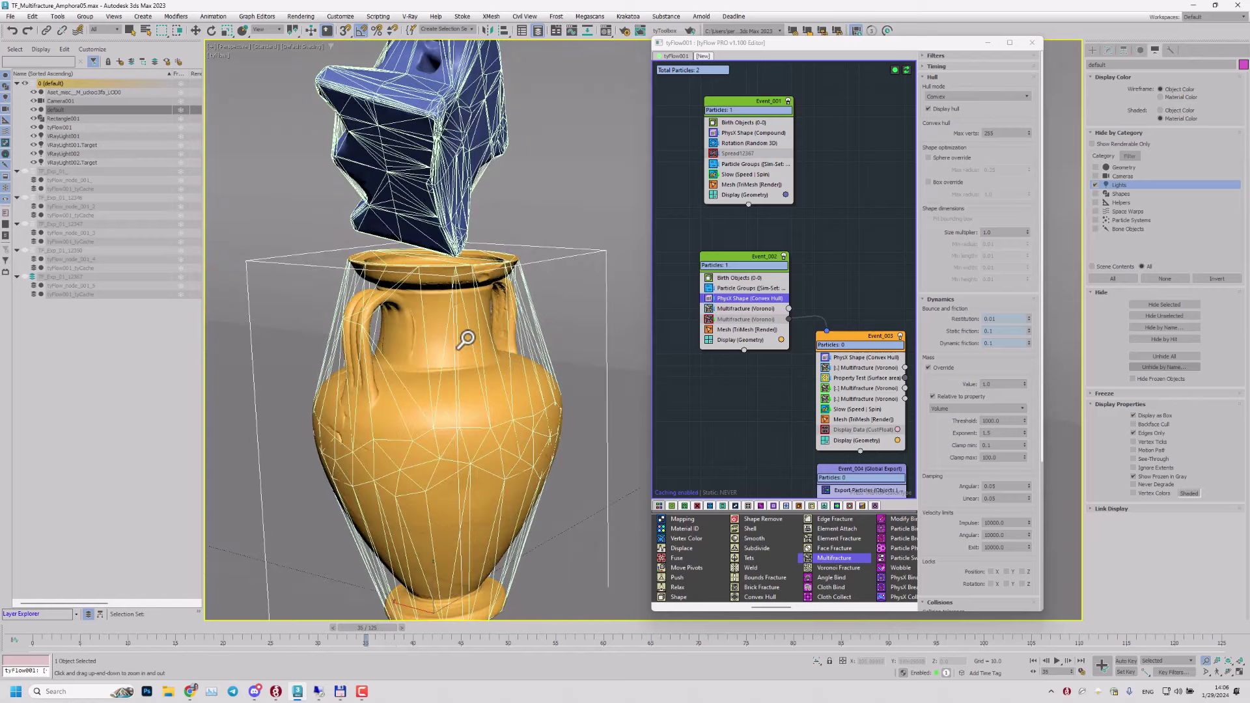
Step: Return to frame 0 and set the timing of Event_002's new Multifracture operator to Continuous
{"action": "left_click", "coordinate": [742, 309]}
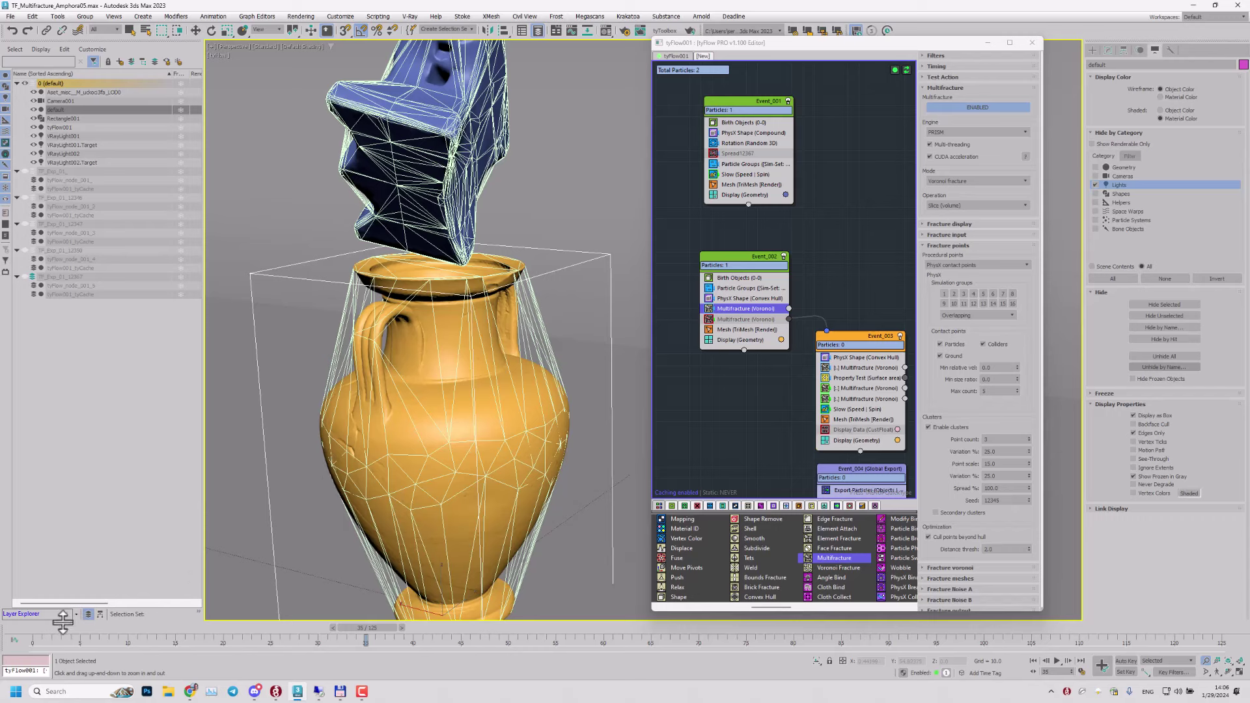
{"action": "left_click", "coordinate": [26, 628]}
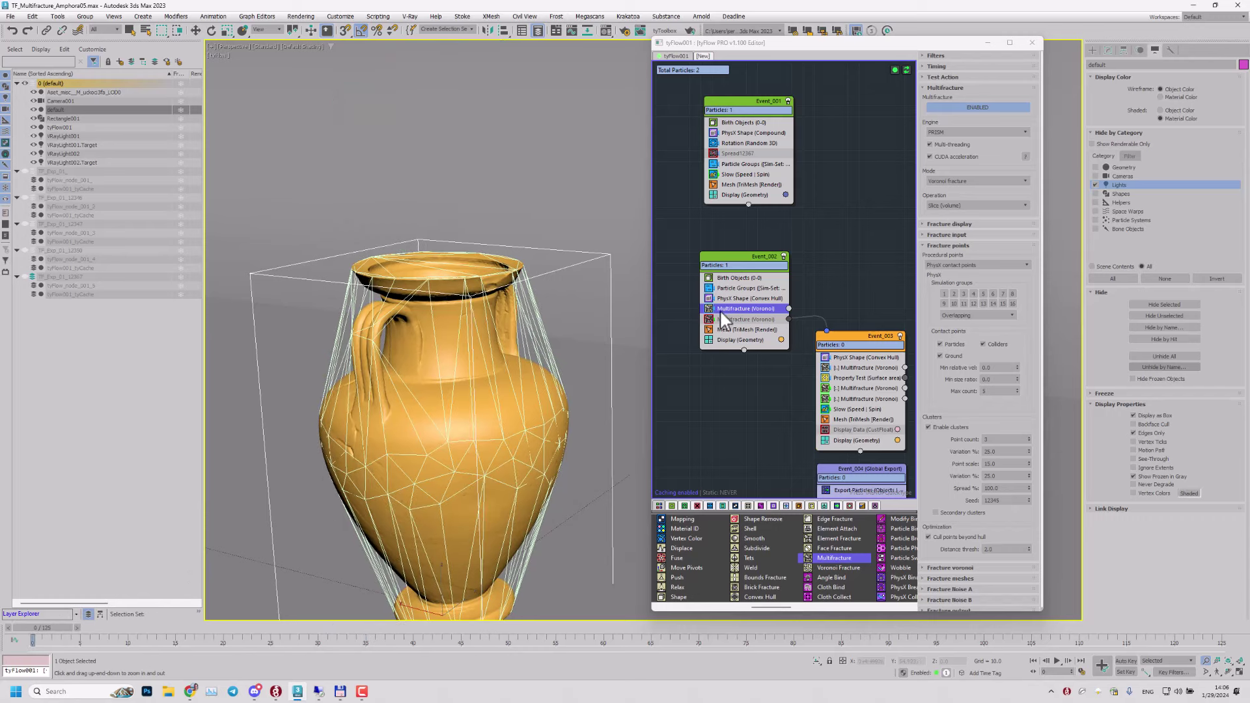
{"action": "left_click", "coordinate": [935, 66]}
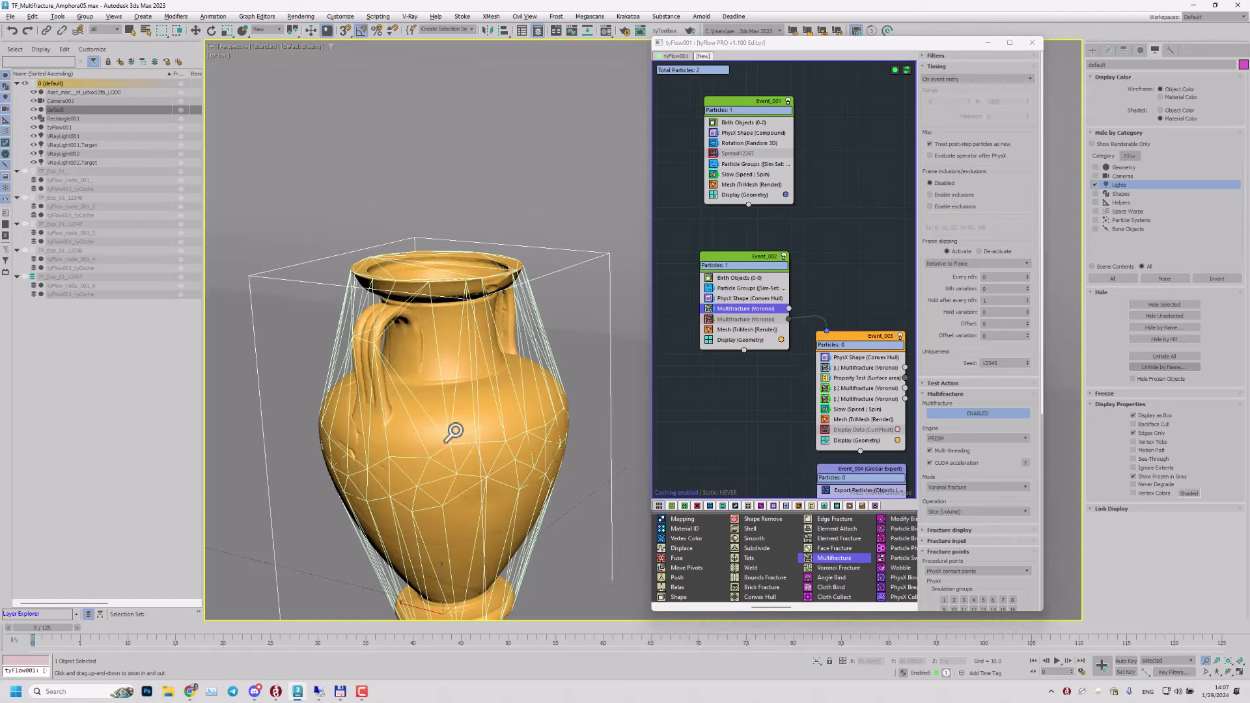
{"action": "mouse_move", "coordinate": [35, 630]}
{"action": "left_mouse_down"}
{"action": "mouse_move", "coordinate": [73, 628]}
{"action": "mouse_move", "coordinate": [15, 620]}
{"action": "left_mouse_up"}
{"action": "middle_click_drag", "start_coordinate": [481, 362], "coordinate": [523, 330]}
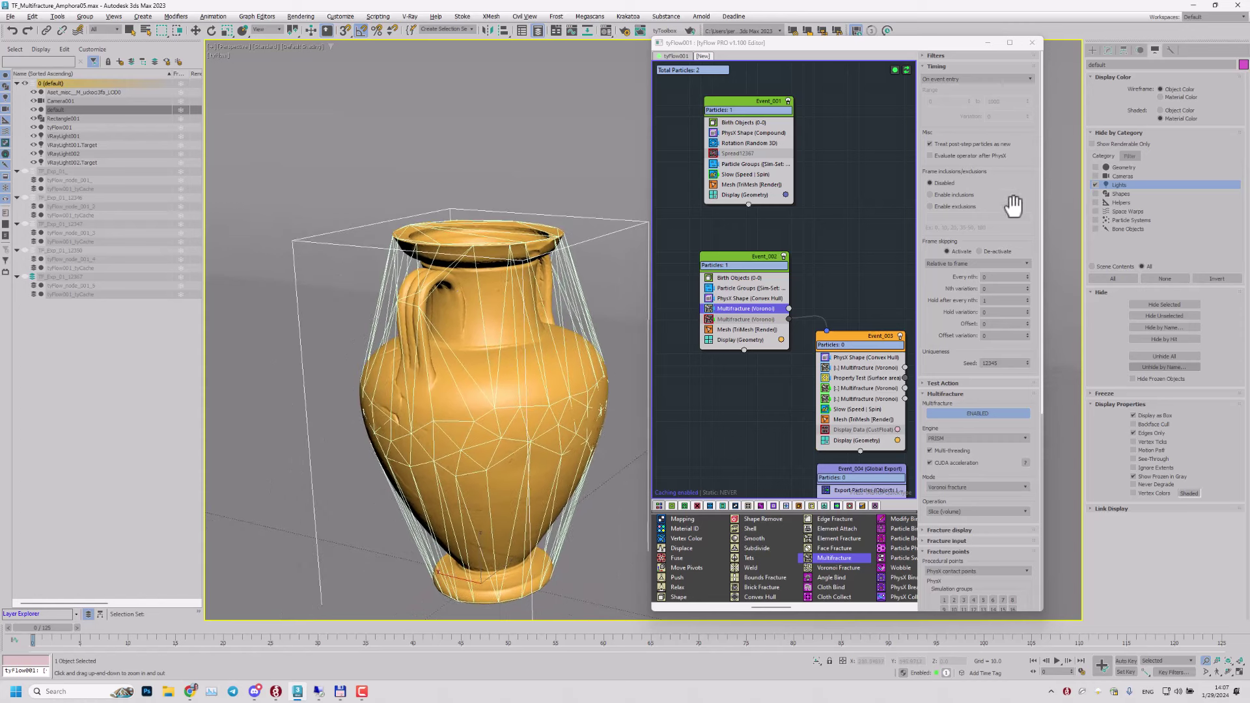
{"action": "left_click", "coordinate": [951, 78]}
{"action": "left_click", "coordinate": [937, 106]}
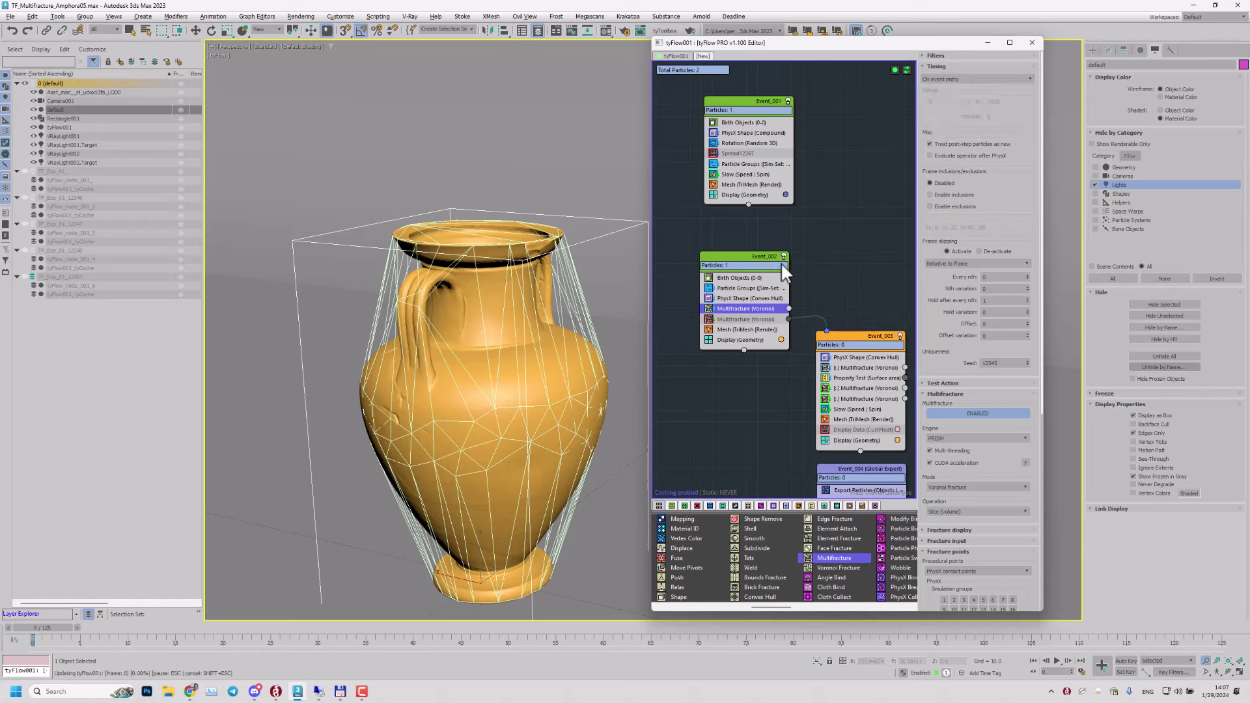
Step: Advance the simulation frame by frame to frame 3 and examine the fractures forming at the amphora's base
{"action": "middle_click_drag", "start_coordinate": [520, 371], "coordinate": [566, 319]}
{"action": "middle_click_drag", "start_coordinate": [566, 319], "coordinate": [564, 338], "text": "alt"}
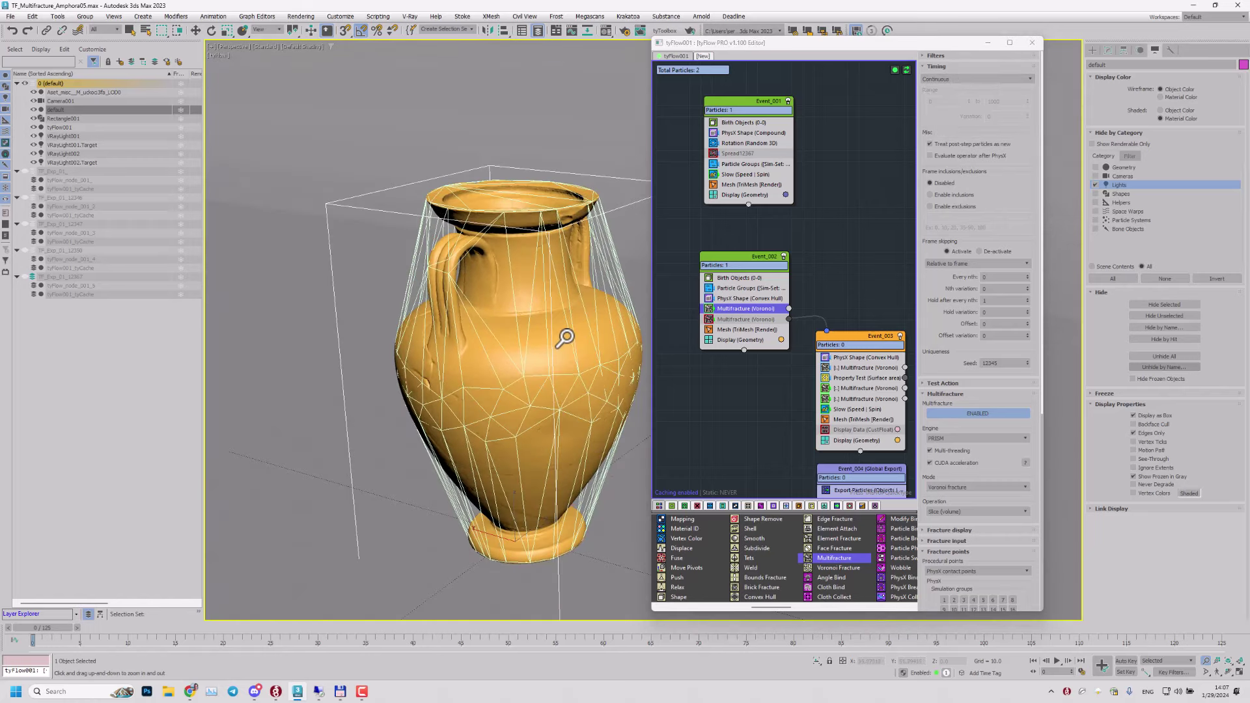
{"action": "key", "text": "period"}
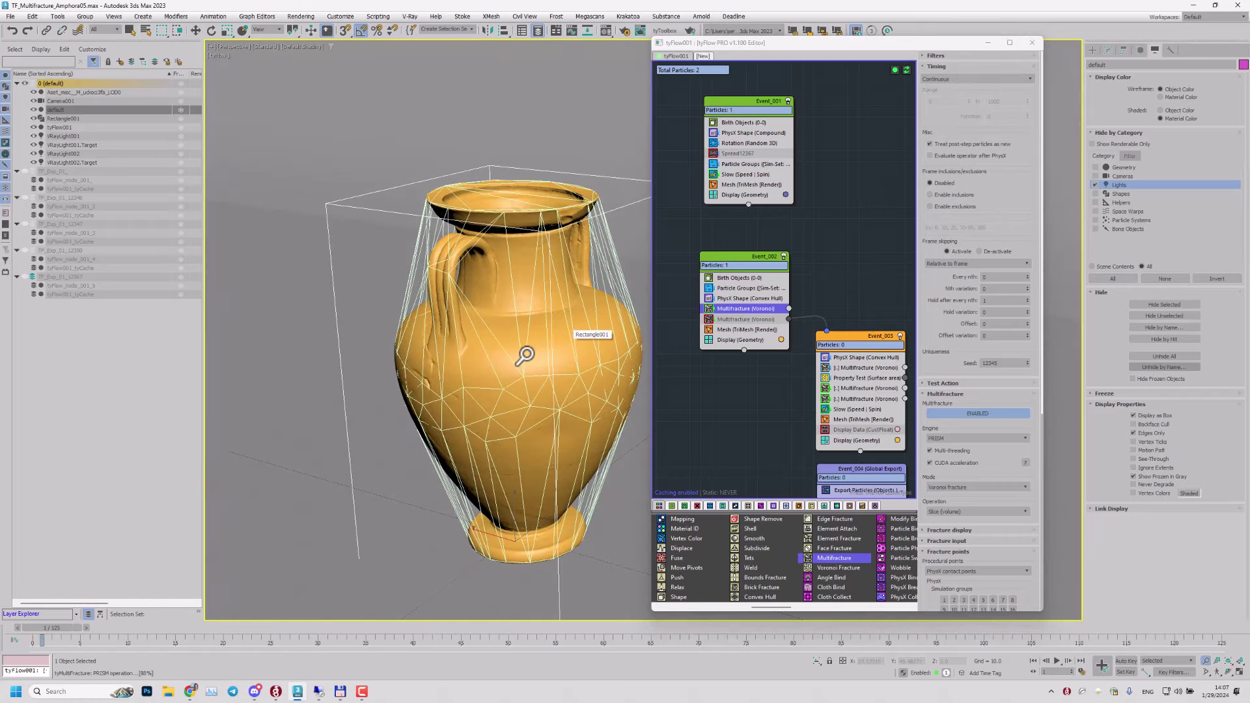
{"action": "key", "text": "period"}
{"action": "key", "text": "period"}
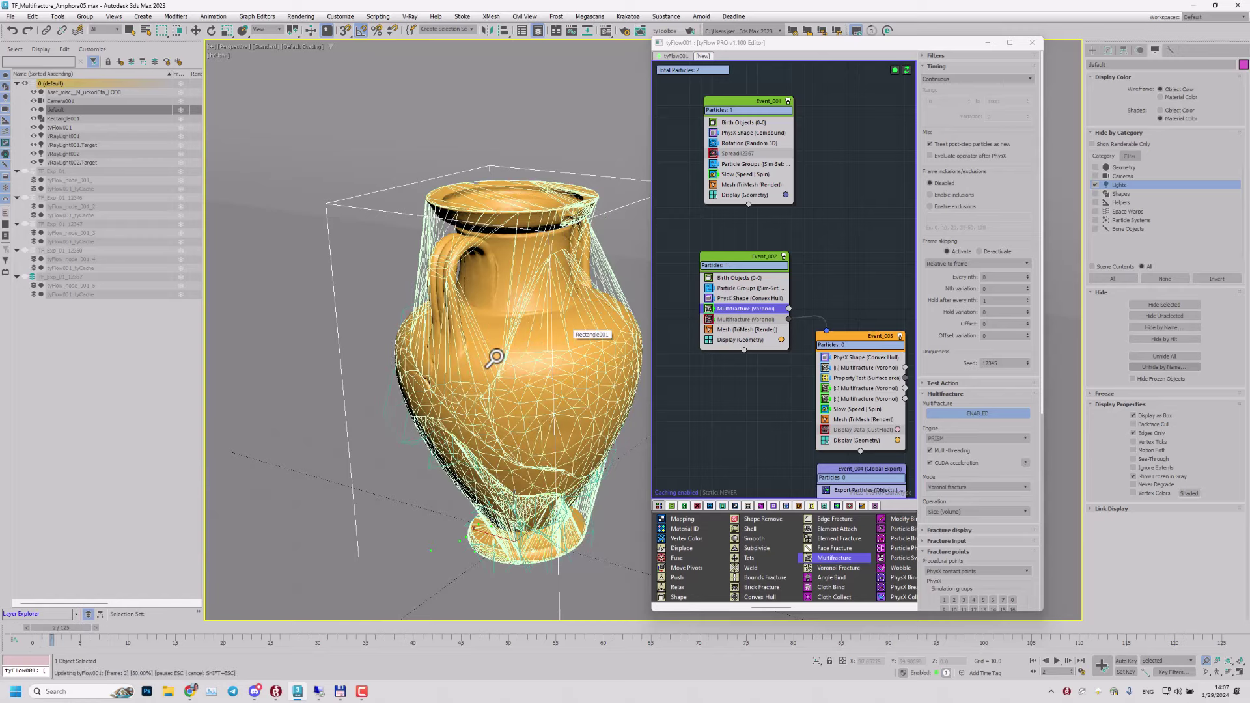
{"action": "mouse_move", "coordinate": [523, 401]}
{"action": "middle_mouse_down", "text": "alt"}
{"action": "mouse_move", "coordinate": [537, 372]}
{"action": "mouse_move", "coordinate": [529, 417]}
{"action": "middle_mouse_up", "text": "alt"}
{"action": "mouse_move", "coordinate": [529, 417]}
{"action": "middle_mouse_down"}
{"action": "mouse_move", "coordinate": [528, 388]}
{"action": "mouse_move", "coordinate": [511, 408]}
{"action": "middle_mouse_up"}
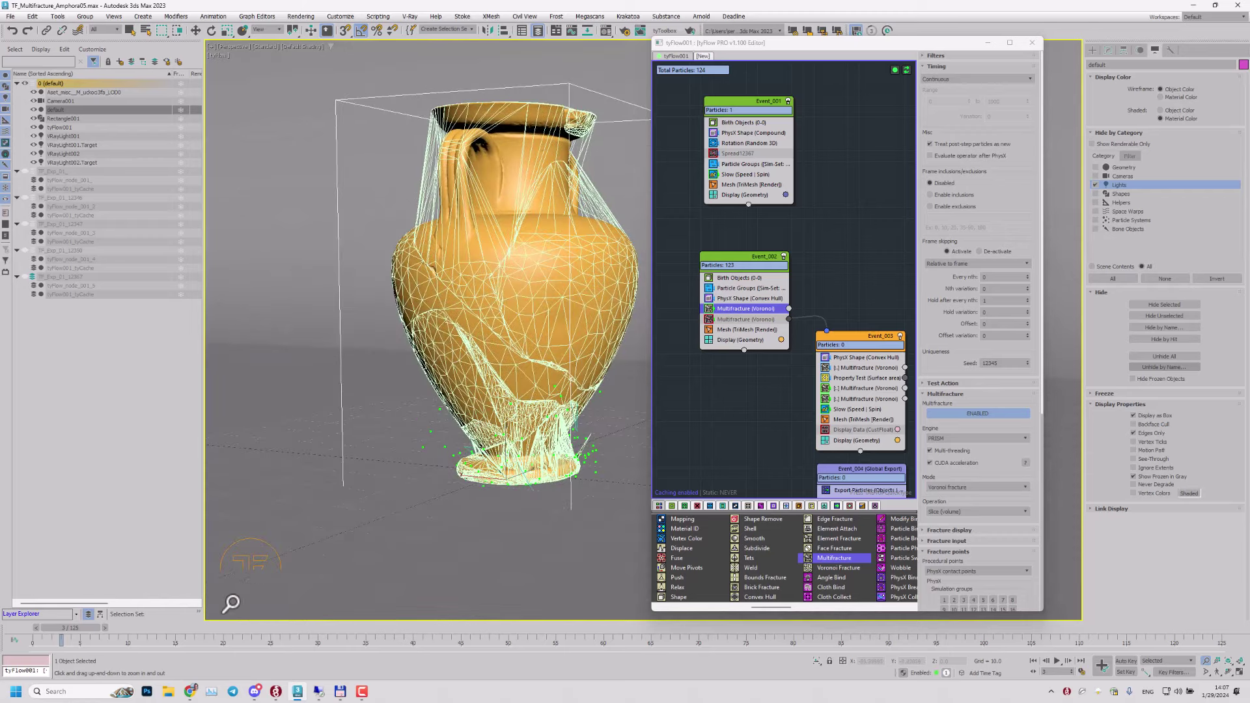
Step: Go back to frame 0 and examine the contact points around the amphora's base up close
{"action": "left_click_drag", "start_coordinate": [74, 625], "coordinate": [15, 623]}
{"action": "middle_click_drag", "start_coordinate": [338, 478], "coordinate": [431, 435], "text": "alt"}
{"action": "left_click_drag", "start_coordinate": [543, 490], "coordinate": [469, 435]}
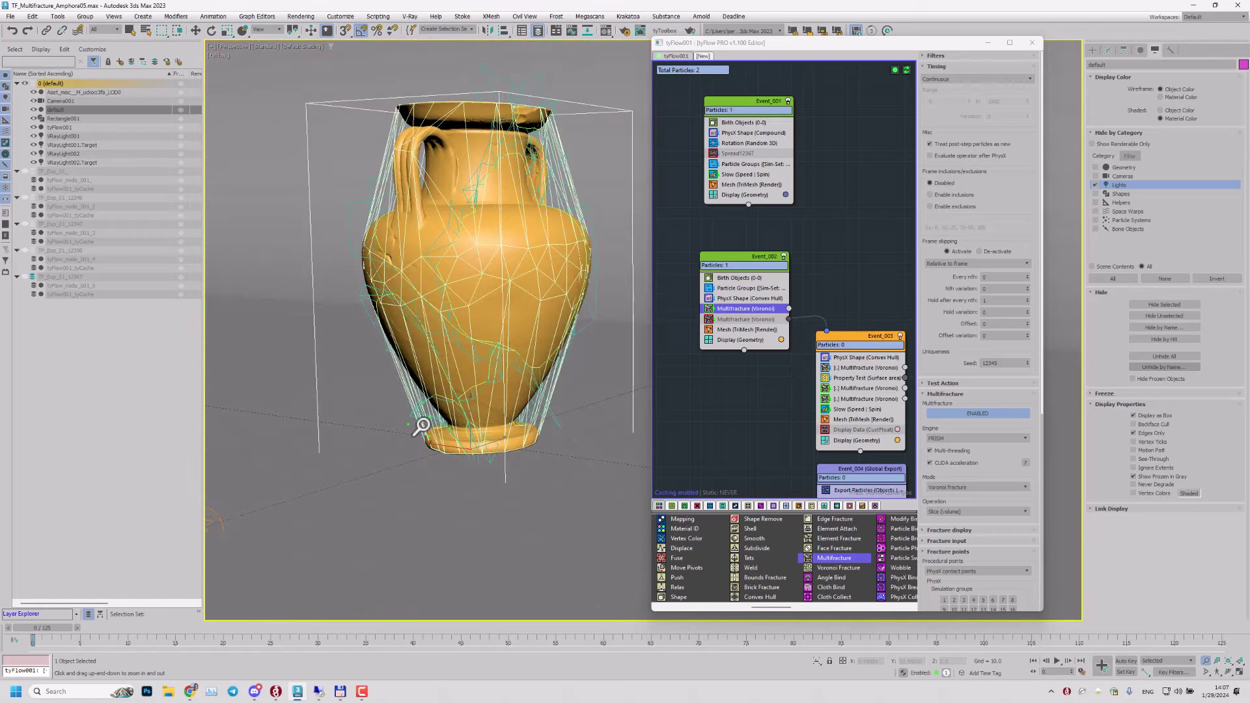
{"action": "scroll", "coordinate": [423, 425], "scroll_direction": "up", "scroll_amount": 6}
{"action": "middle_click_drag", "start_coordinate": [433, 407], "coordinate": [466, 437], "text": "alt"}
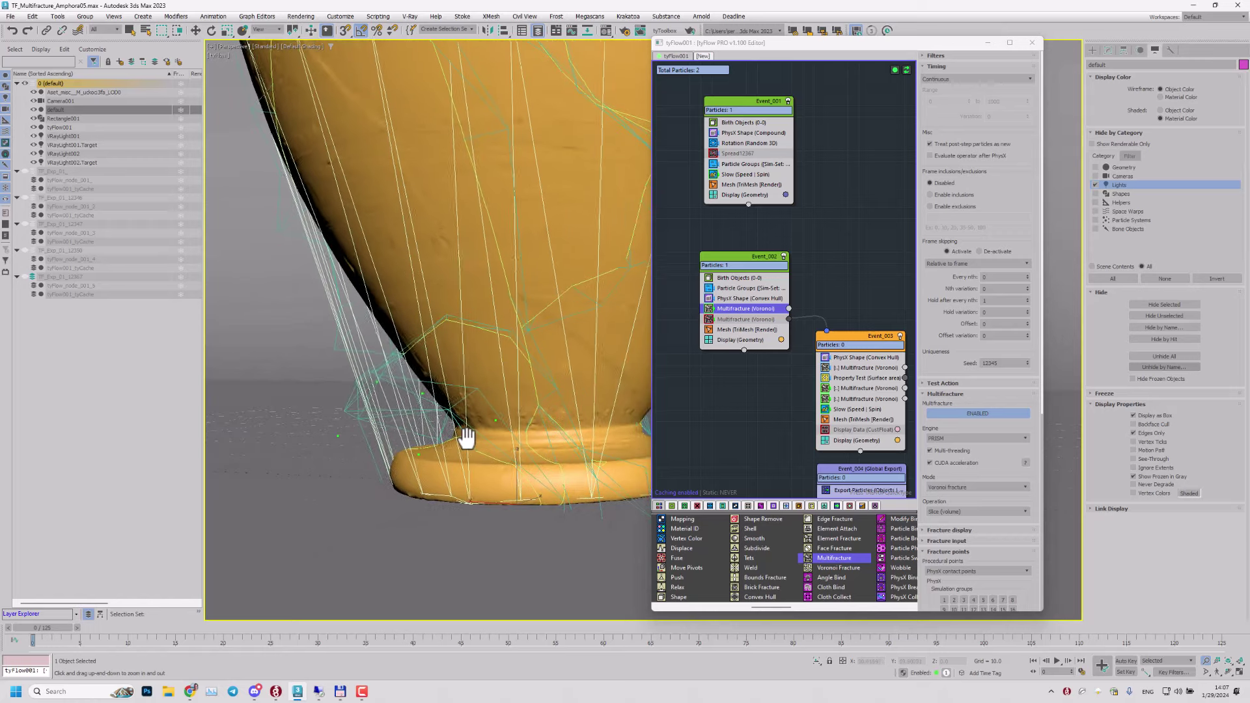
{"action": "mouse_move", "coordinate": [466, 438]}
{"action": "left_mouse_down"}
{"action": "mouse_move", "coordinate": [455, 455]}
{"action": "mouse_move", "coordinate": [477, 449]}
{"action": "left_mouse_up"}
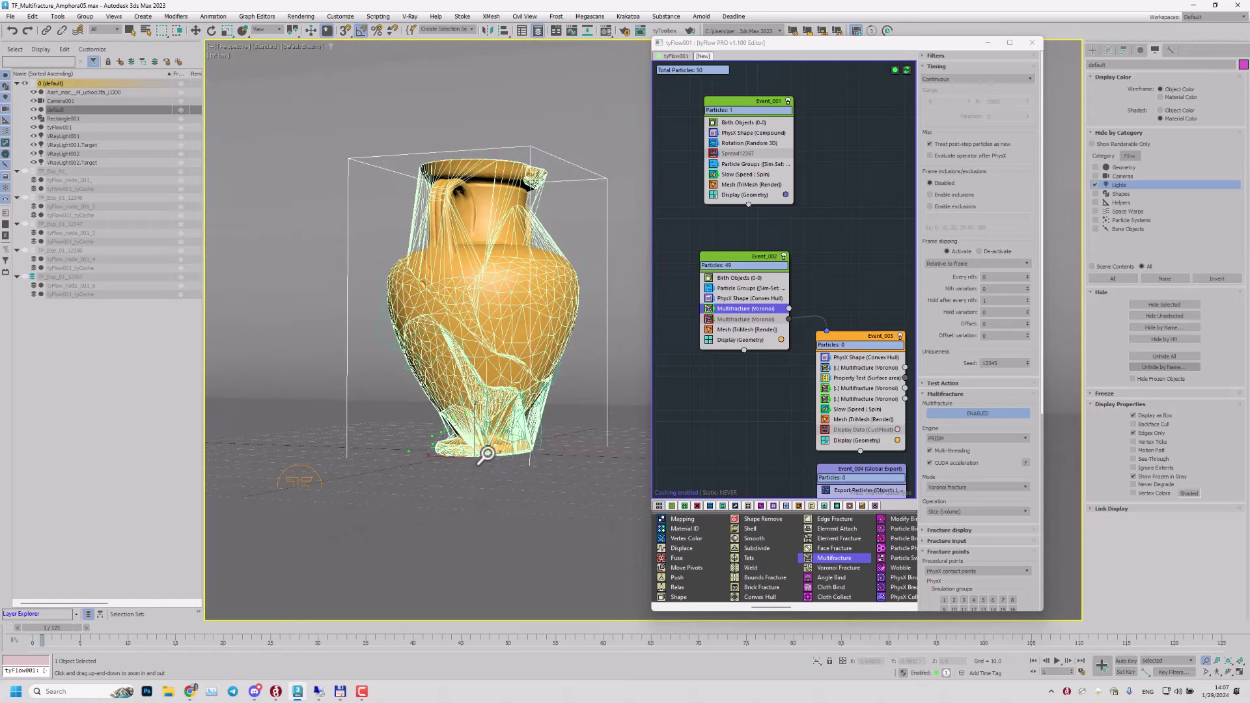
Step: Move through the first frames to frame 4 and inspect the spread of fracture points around the base
{"action": "key", "text": "comma"}
{"action": "key", "text": "period"}
{"action": "middle_click_drag", "start_coordinate": [466, 442], "coordinate": [469, 434]}
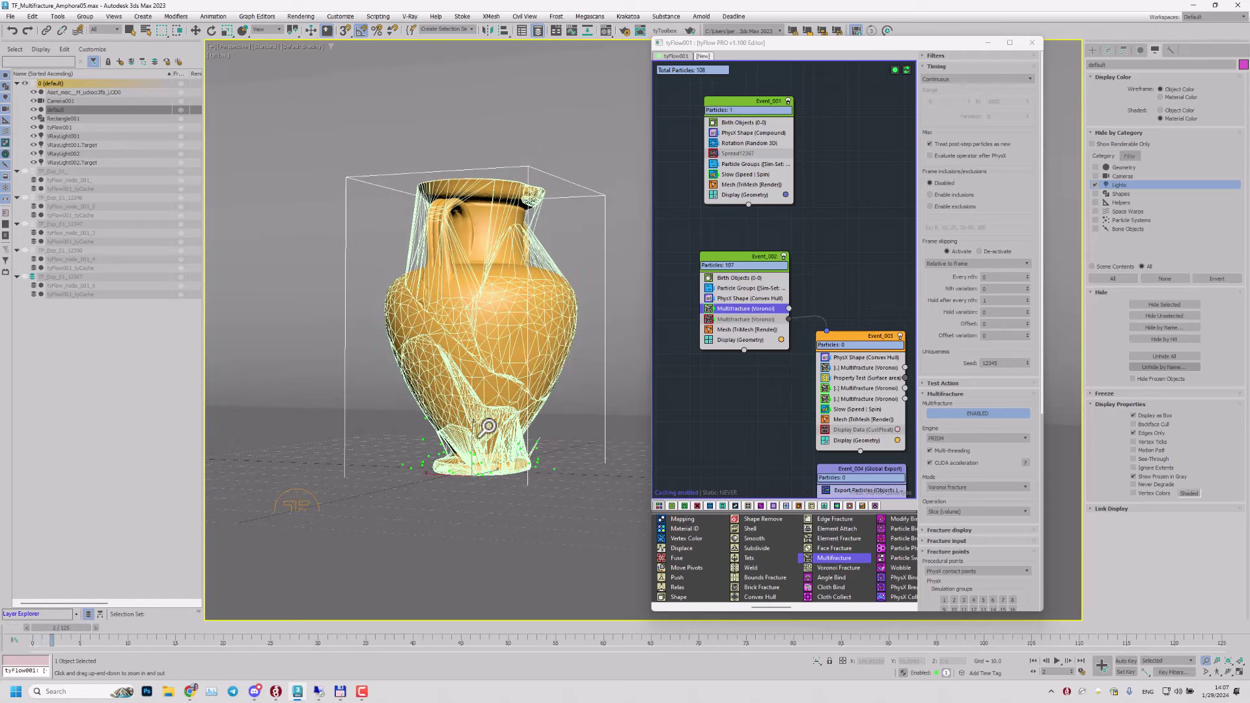
{"action": "key", "text": "period"}
{"action": "key", "text": "period"}
{"action": "middle_click_drag", "start_coordinate": [485, 432], "coordinate": [478, 450]}
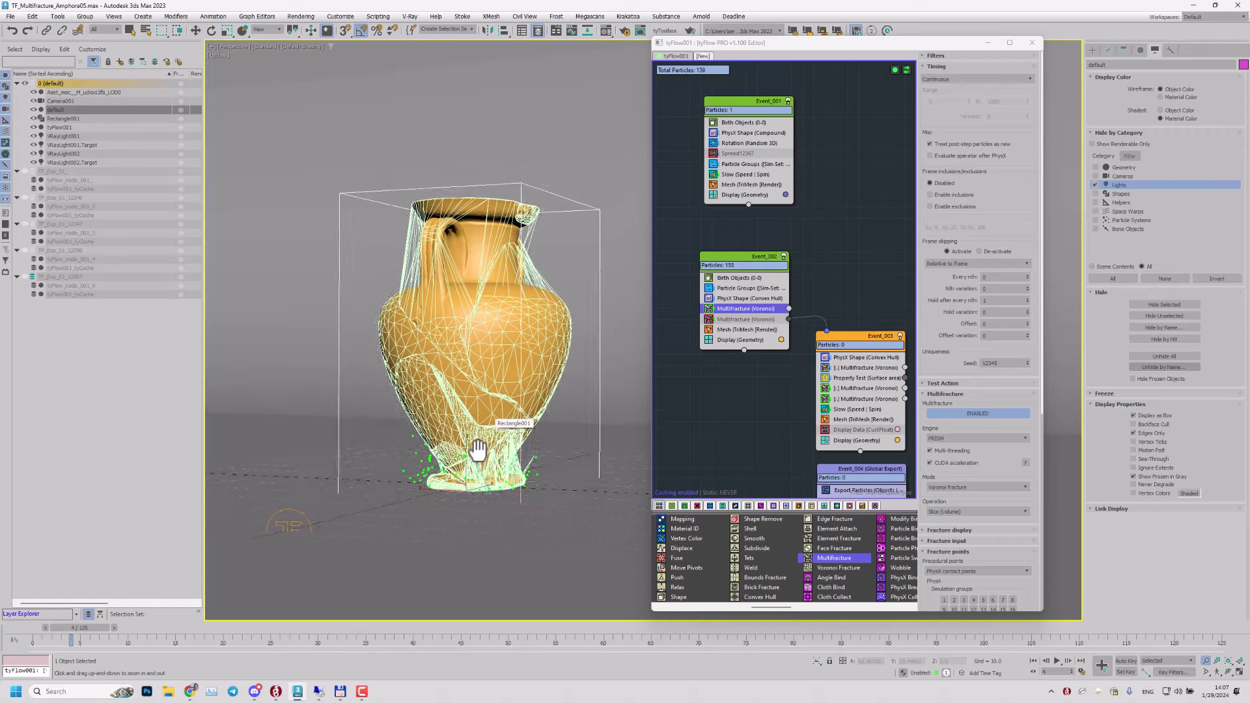
{"action": "scroll", "coordinate": [488, 448], "scroll_direction": "up", "scroll_amount": 6}
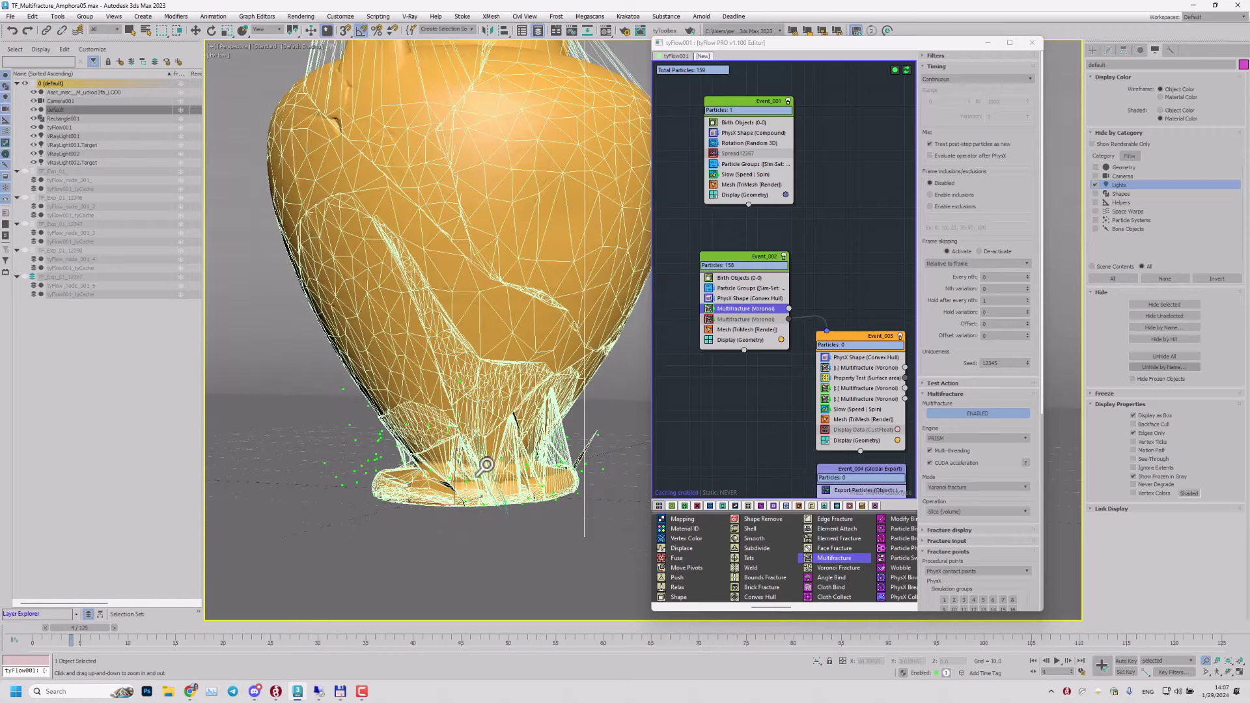
Step: Review Event_002's PhysX Shape hull settings against the fractured base and return the timeline to frame 0
{"action": "left_click", "coordinate": [745, 299]}
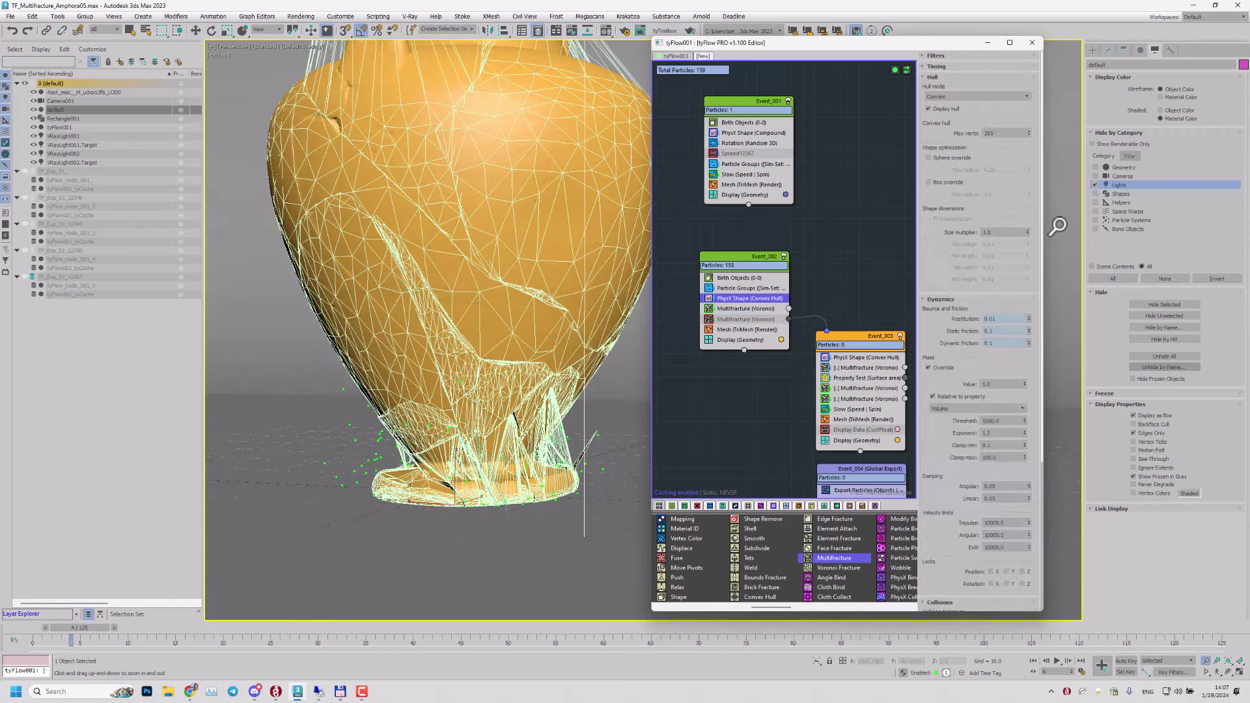
{"action": "middle_click_drag", "start_coordinate": [399, 327], "coordinate": [408, 308]}
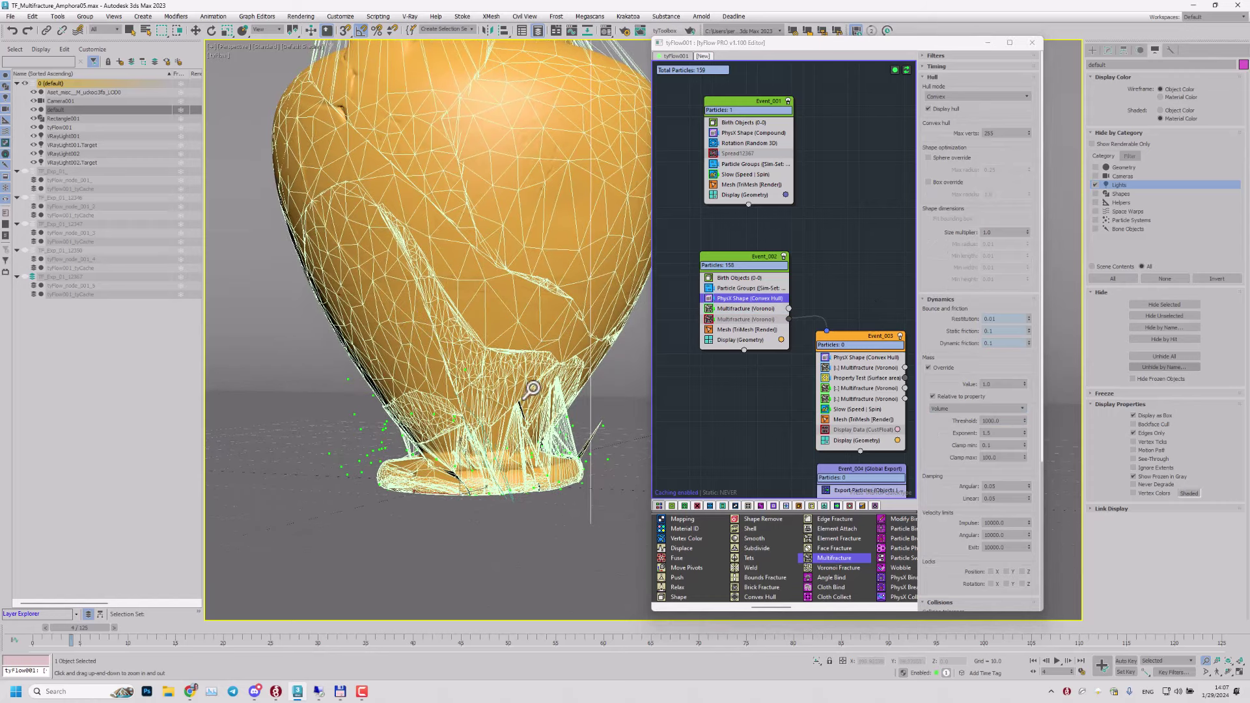
{"action": "scroll", "coordinate": [449, 378], "scroll_direction": "up", "scroll_amount": 3}
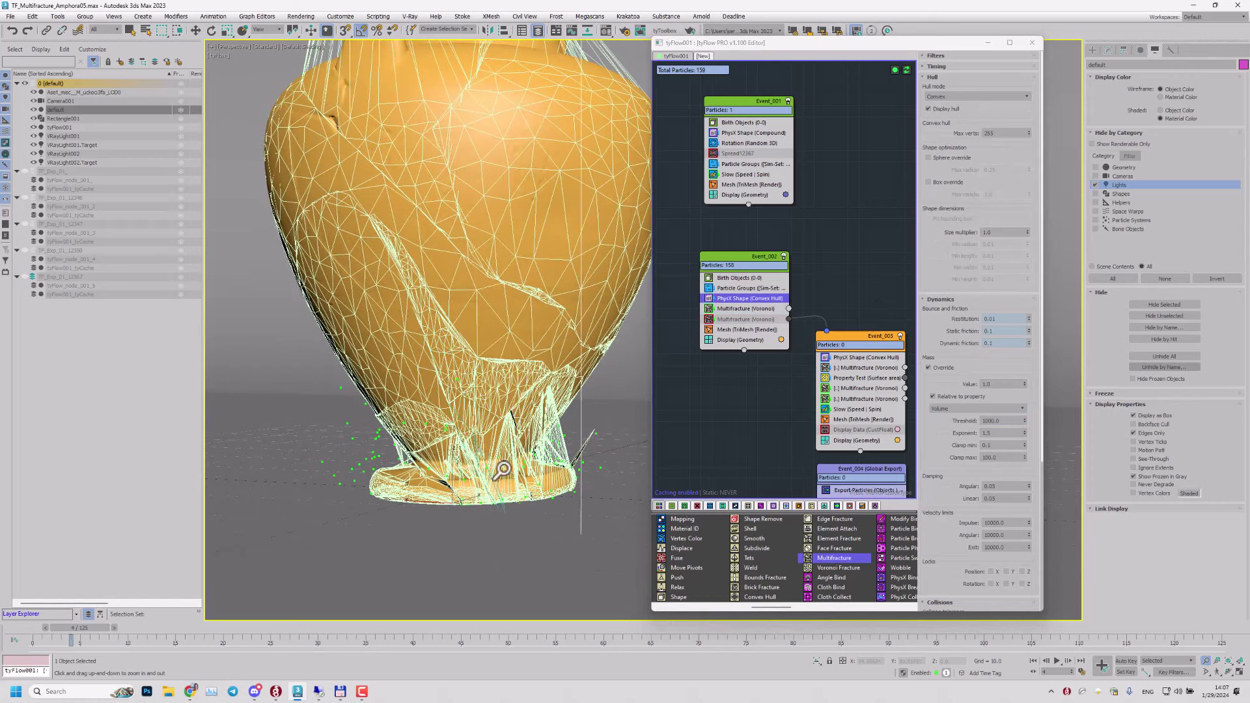
{"action": "middle_click_drag", "start_coordinate": [459, 437], "coordinate": [455, 410]}
{"action": "left_click_drag", "start_coordinate": [85, 628], "coordinate": [40, 628]}
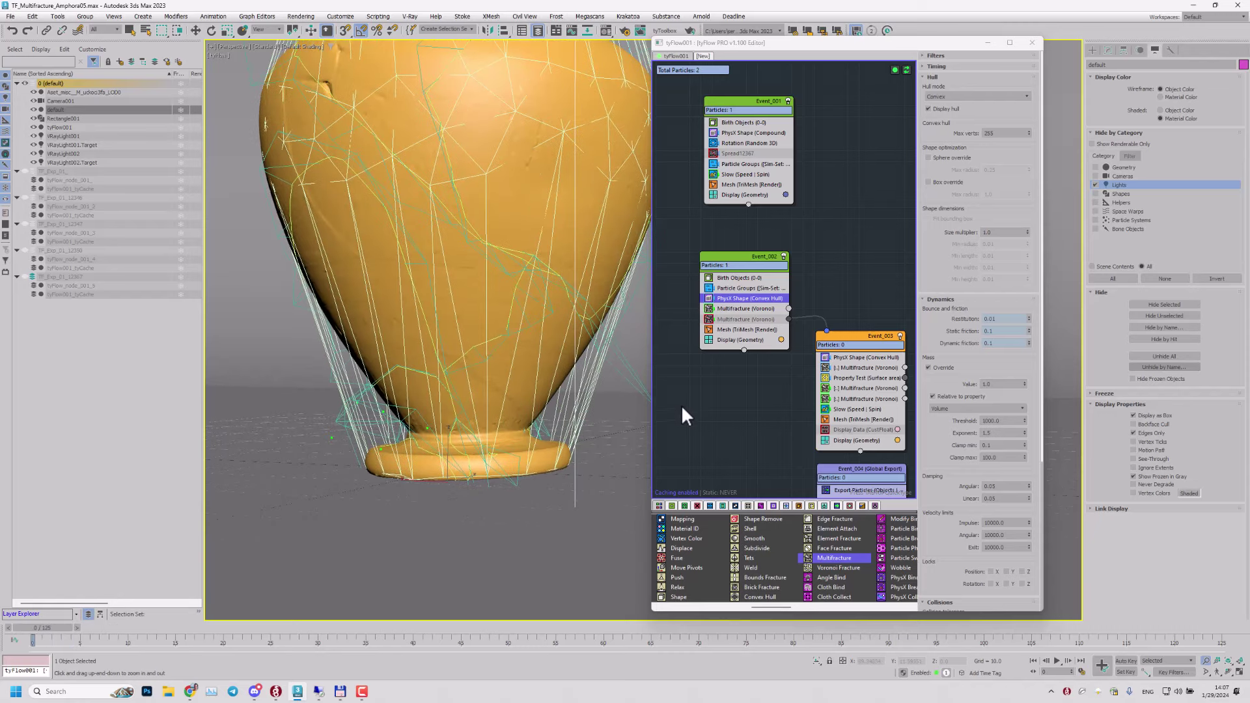
Step: Review the simulation and export groups in Event_002's Particle Groups operator with the whole amphora in view
{"action": "left_click", "coordinate": [732, 288]}
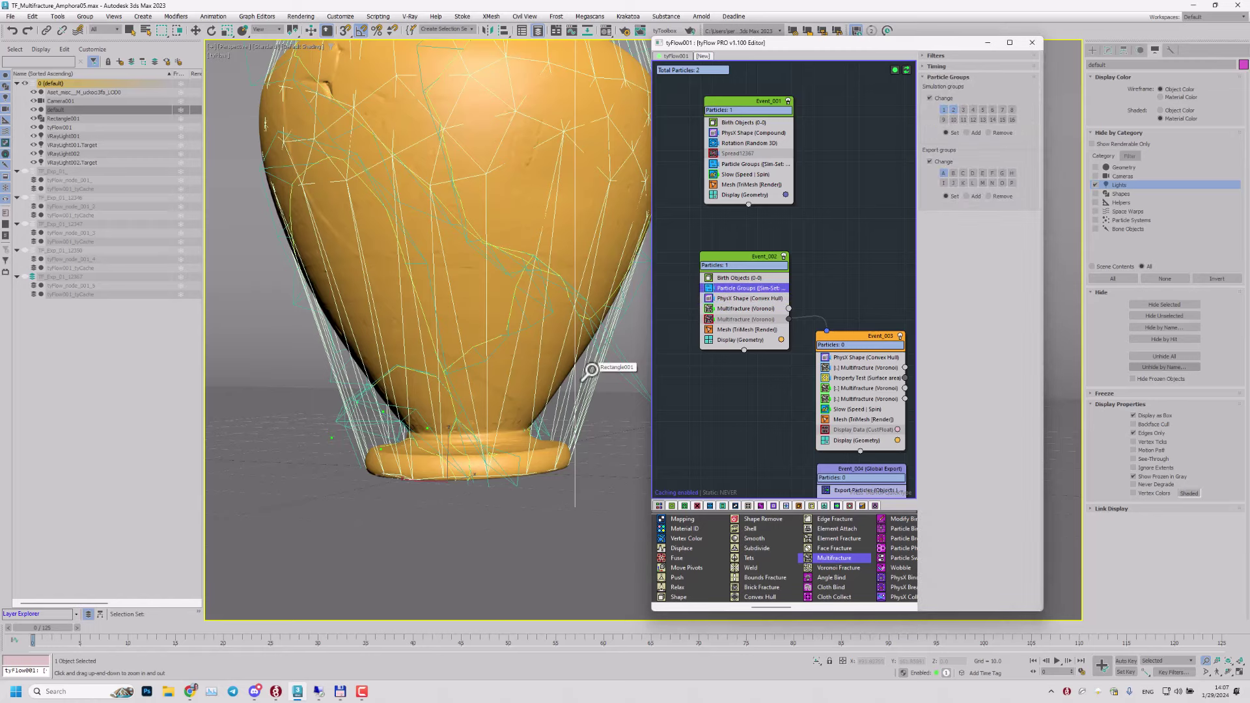
{"action": "scroll", "coordinate": [480, 384], "scroll_direction": "down", "scroll_amount": 5}
{"action": "middle_click_drag", "start_coordinate": [494, 399], "coordinate": [500, 400]}
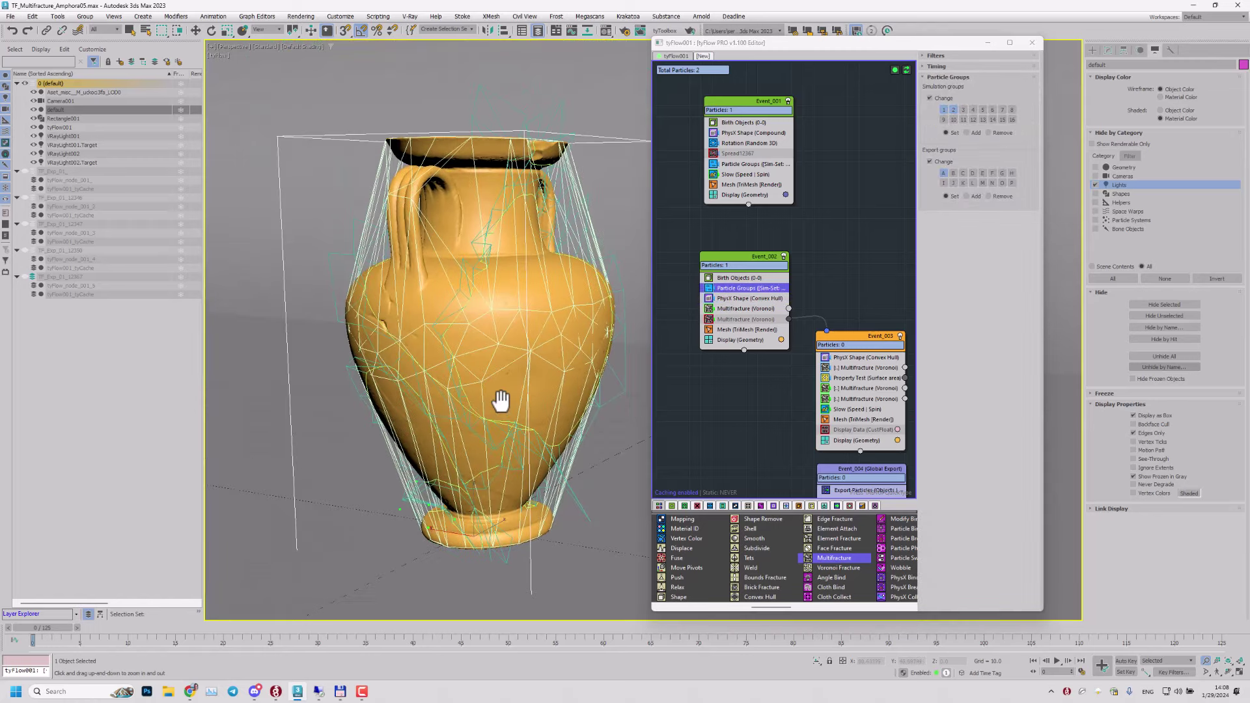
{"action": "scroll", "coordinate": [539, 392], "scroll_direction": "up", "scroll_amount": 2}
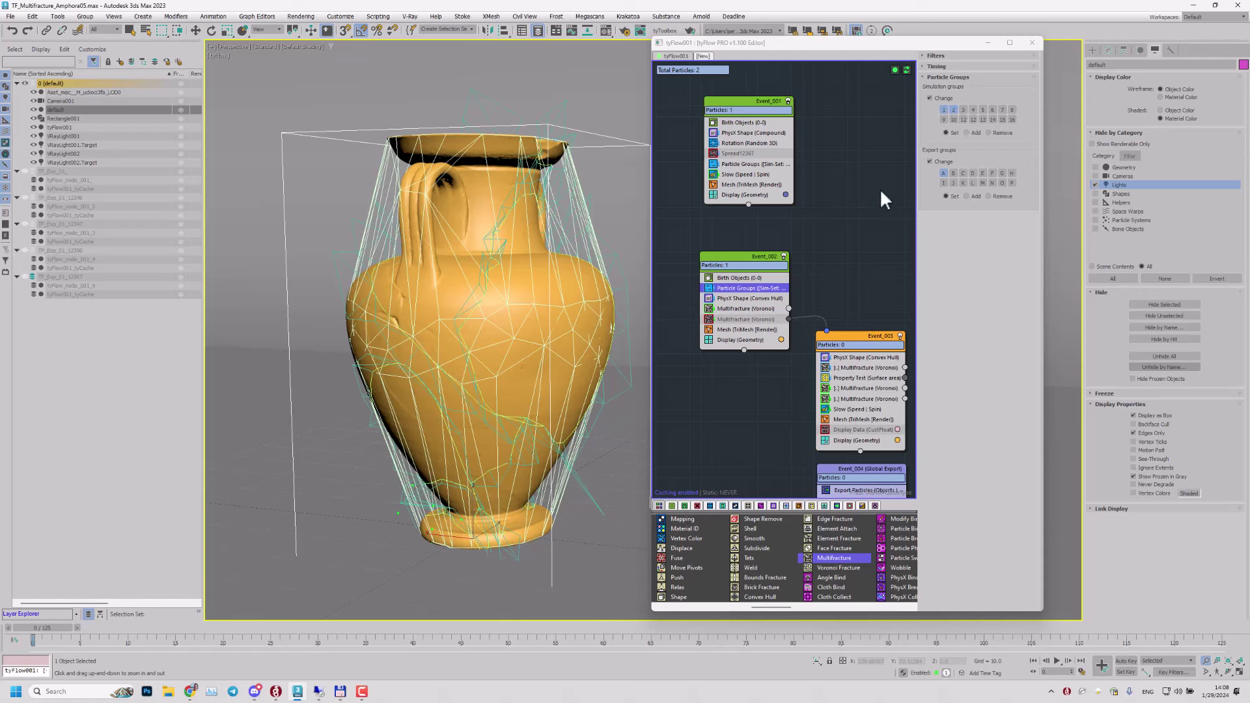
Step: Leave only simulation group 2 active in Event_002's Particle Groups operator and check the amphora's fracture at frame 1
{"action": "middle_click_drag", "start_coordinate": [561, 306], "coordinate": [551, 330], "text": "alt"}
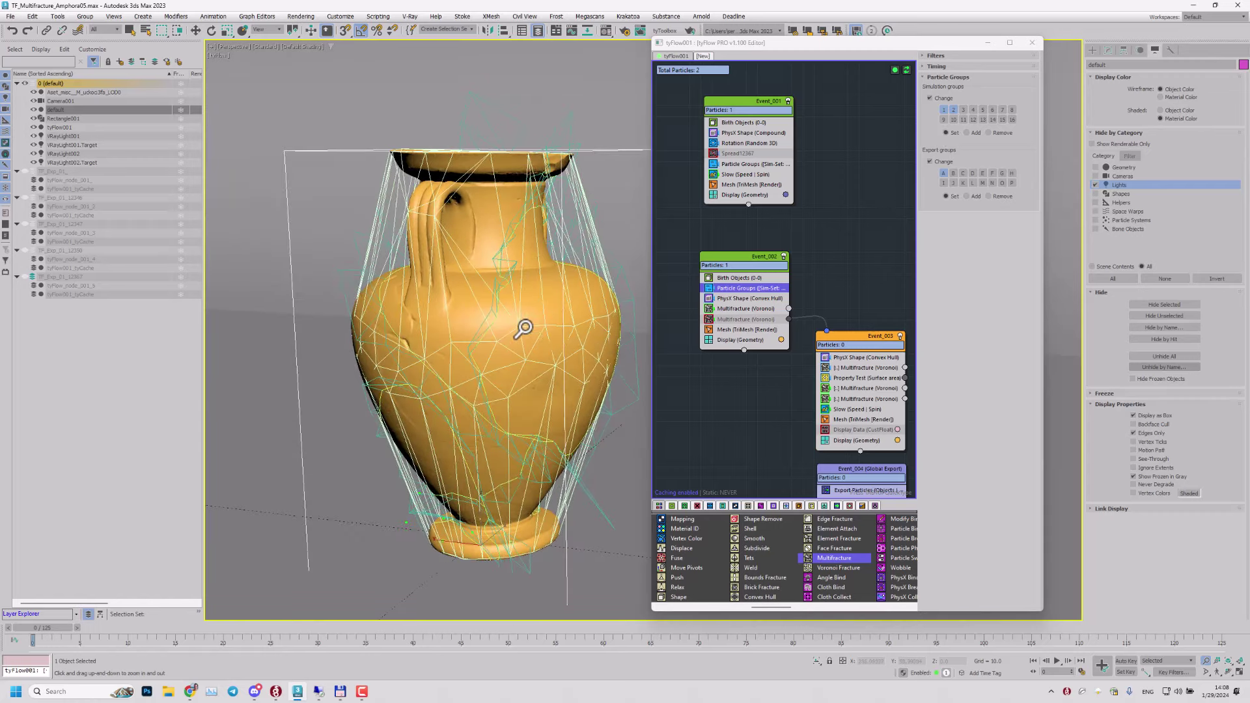
{"action": "left_click_drag", "start_coordinate": [519, 329], "coordinate": [533, 323]}
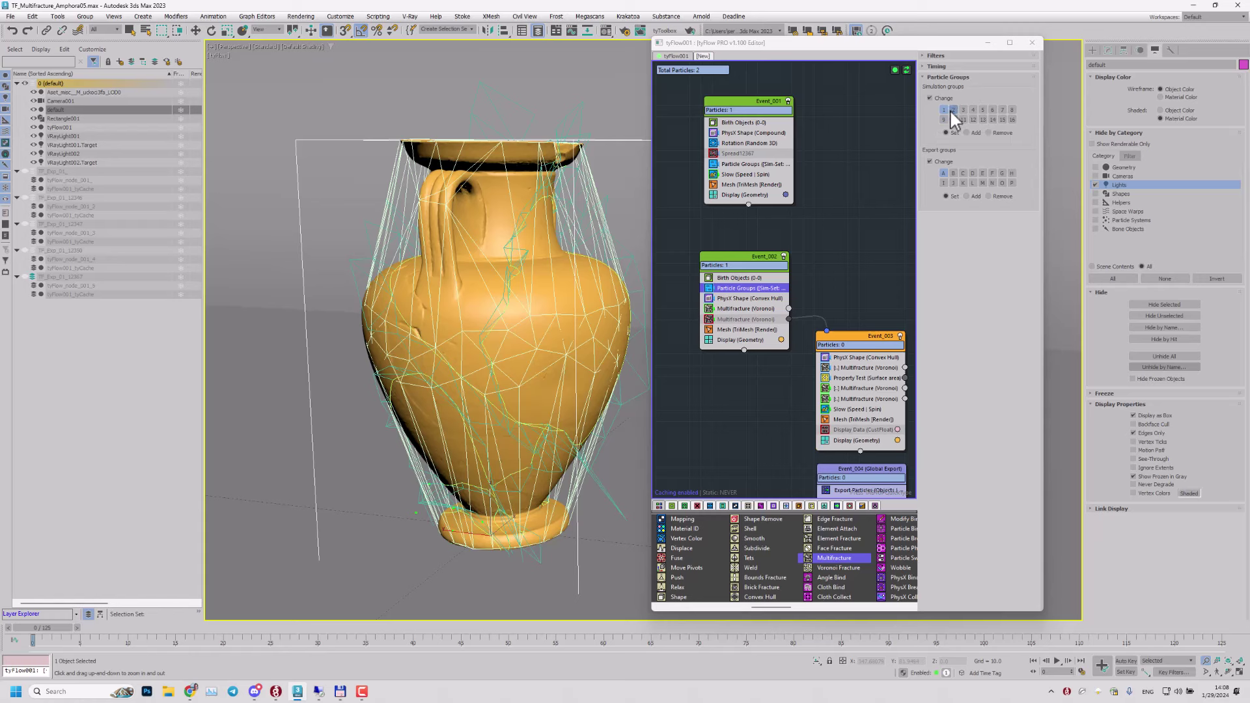
{"action": "left_click", "coordinate": [947, 109]}
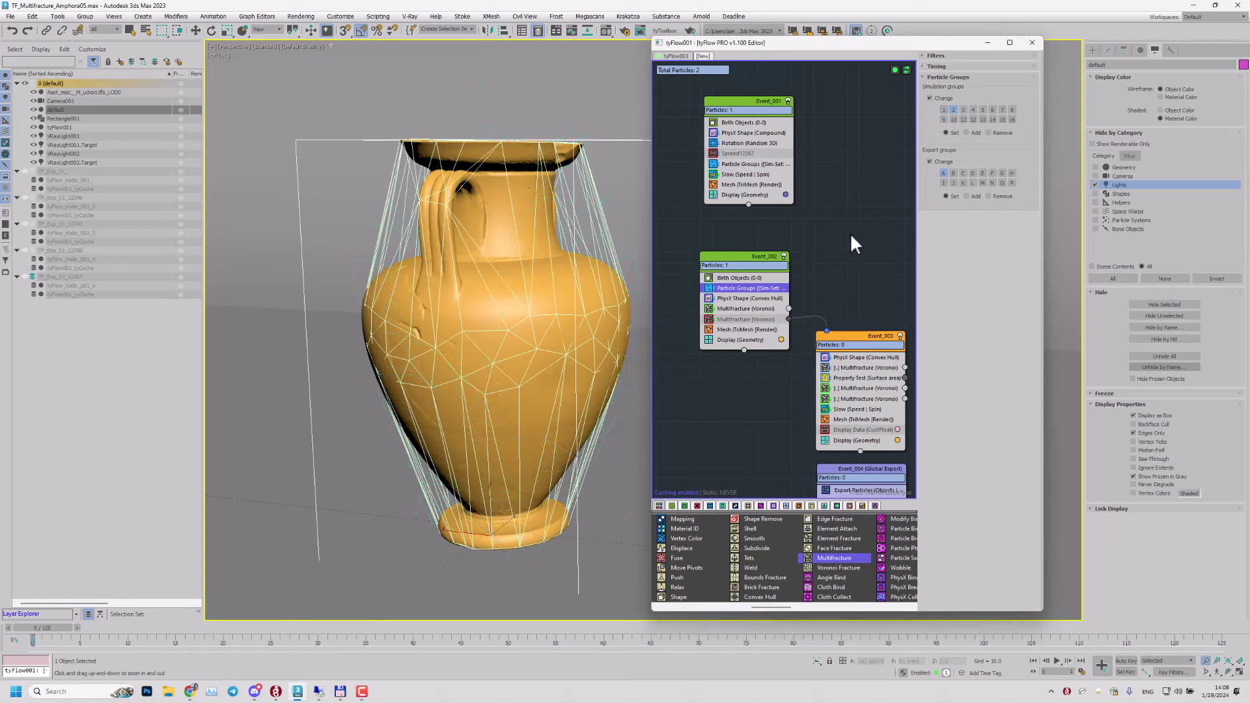
{"action": "left_click_drag", "start_coordinate": [530, 354], "coordinate": [528, 350]}
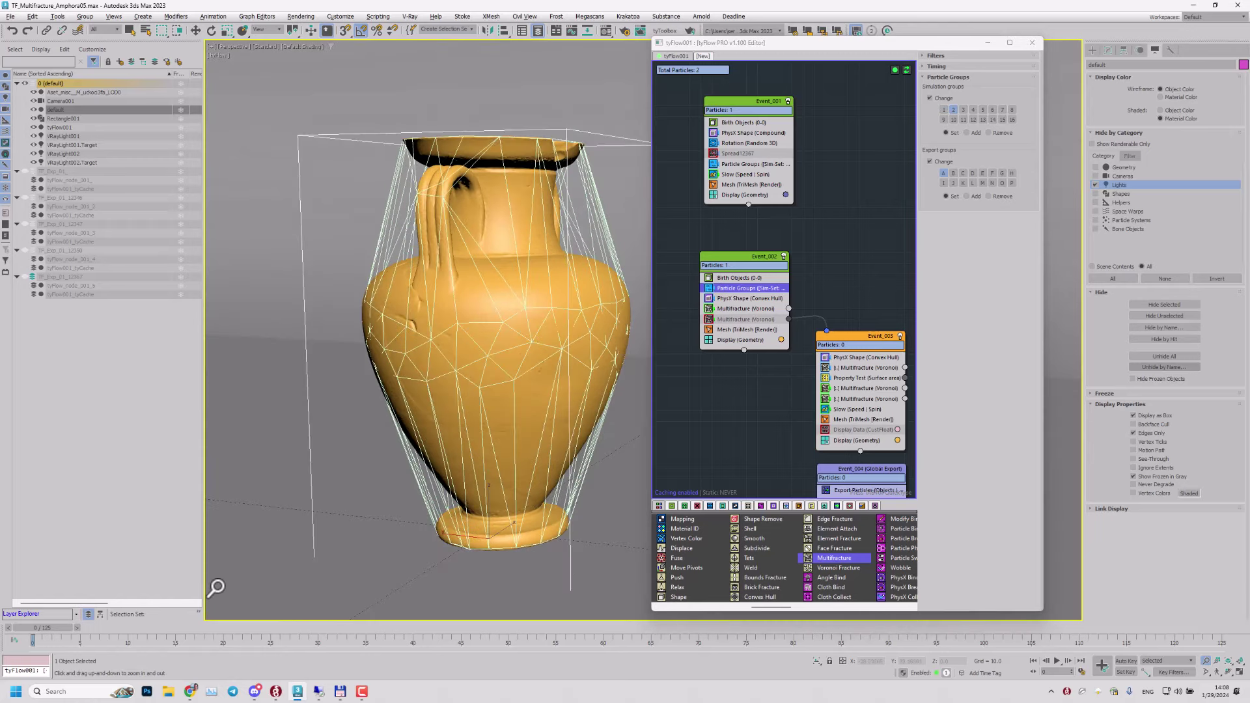
{"action": "middle_click_drag", "start_coordinate": [433, 243], "coordinate": [461, 312]}
{"action": "scroll", "coordinate": [452, 278], "scroll_direction": "down", "scroll_amount": 7}
{"action": "mouse_move", "coordinate": [42, 623]}
{"action": "left_mouse_down"}
{"action": "mouse_move", "coordinate": [69, 622]}
{"action": "mouse_move", "coordinate": [17, 624]}
{"action": "left_mouse_up"}
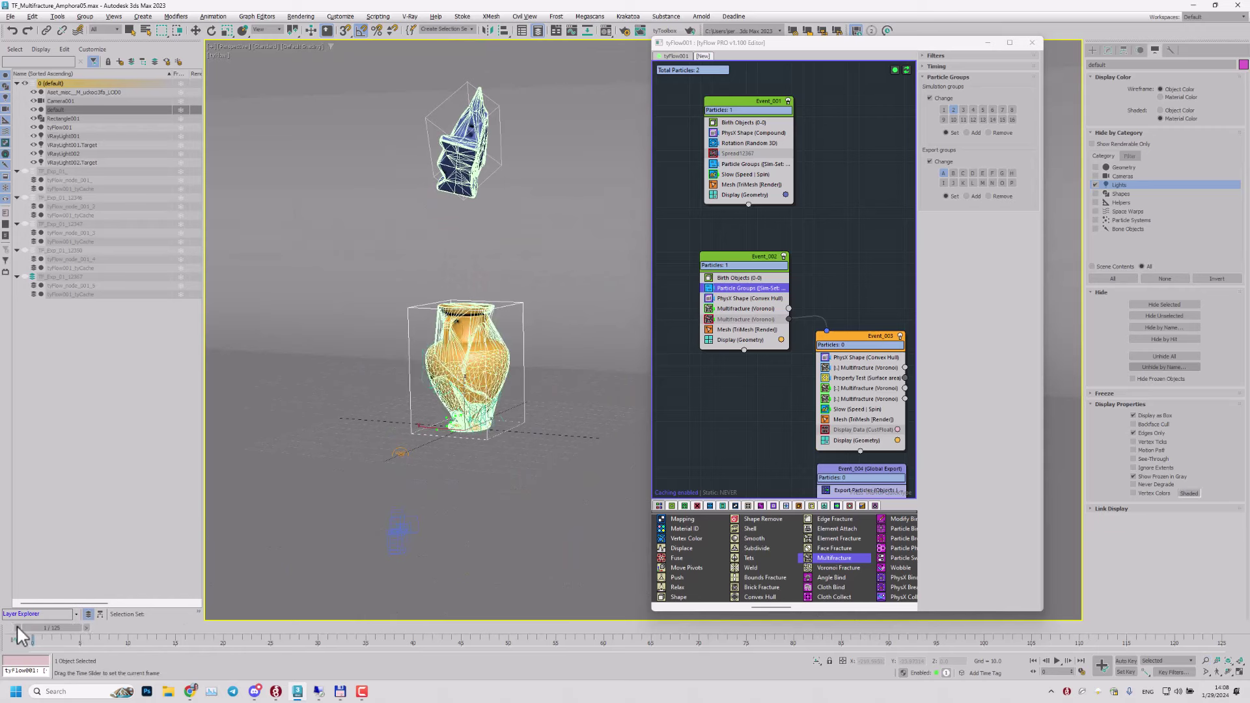
Step: Turn off Event_002's first Multifracture operator and scrub to frame 40 to test the collision with the falling blue object
{"action": "left_click", "coordinate": [709, 309]}
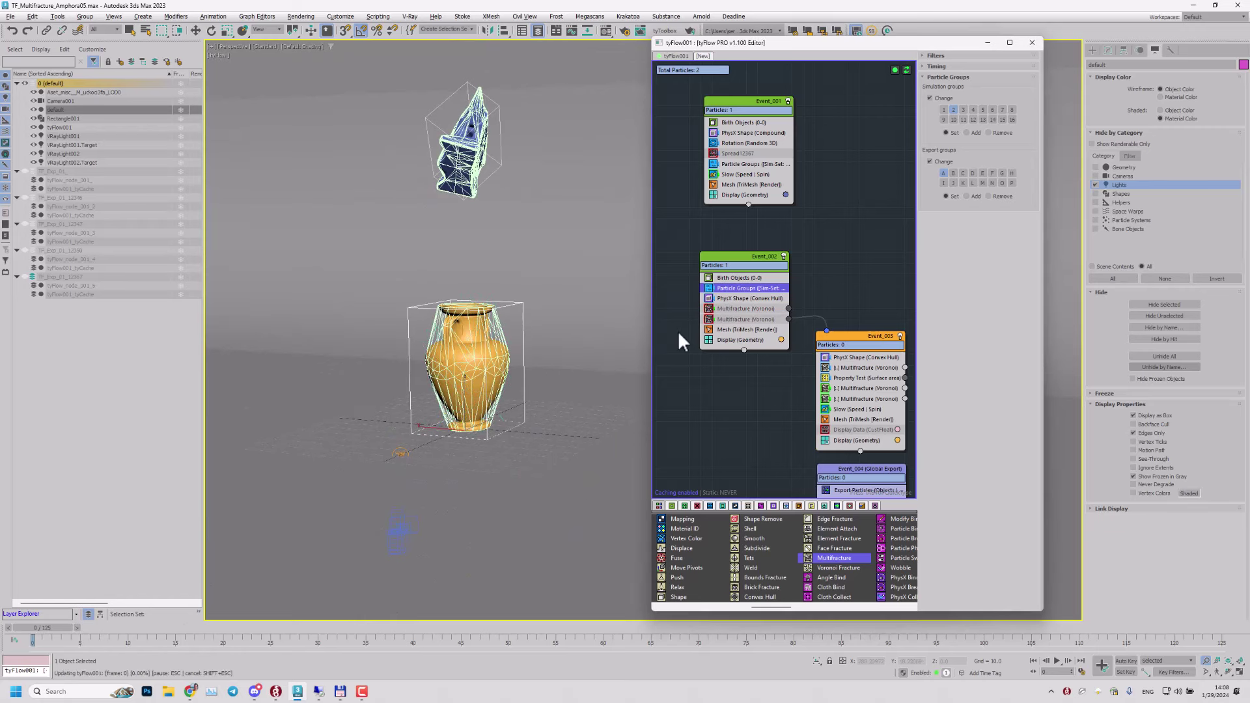
{"action": "left_click_drag", "start_coordinate": [33, 626], "coordinate": [412, 624]}
{"action": "key", "text": "alt+z"}
{"action": "left_click_drag", "start_coordinate": [475, 351], "coordinate": [566, 358]}
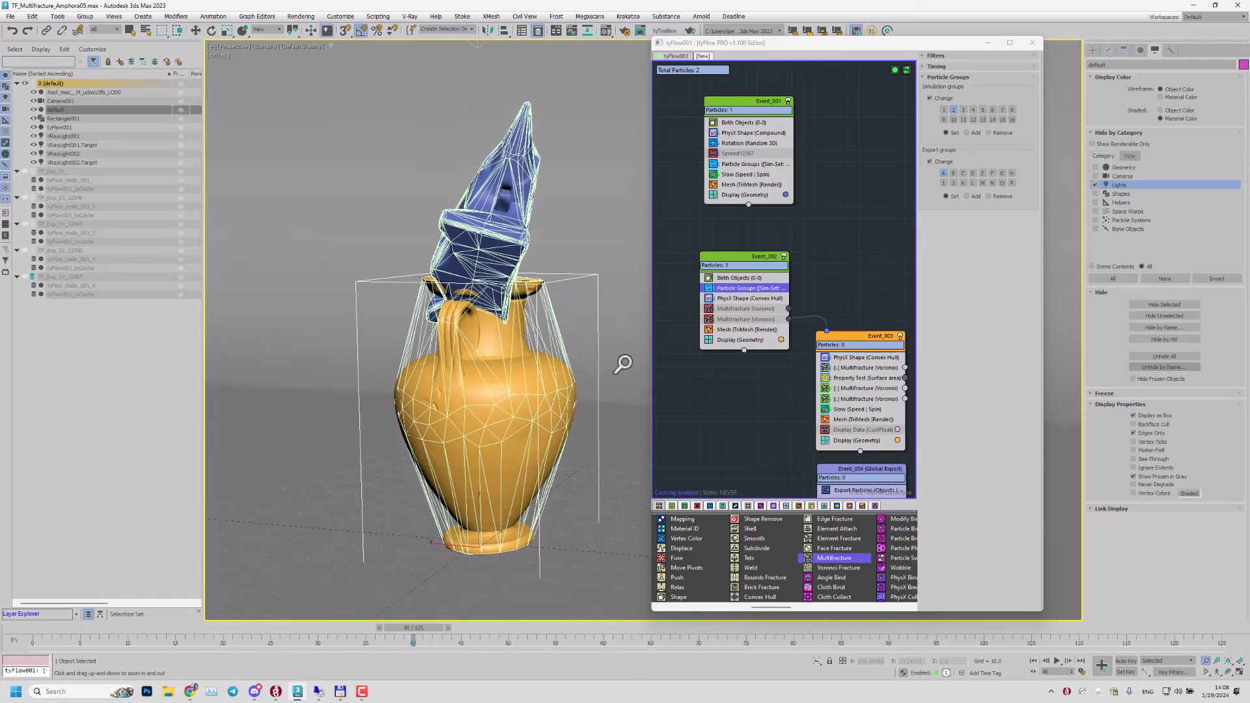
Step: Return to frame 0 and reactivate simulation group 1 alongside group 2 in Event_002's Particle Groups operator
{"action": "left_click", "coordinate": [37, 637]}
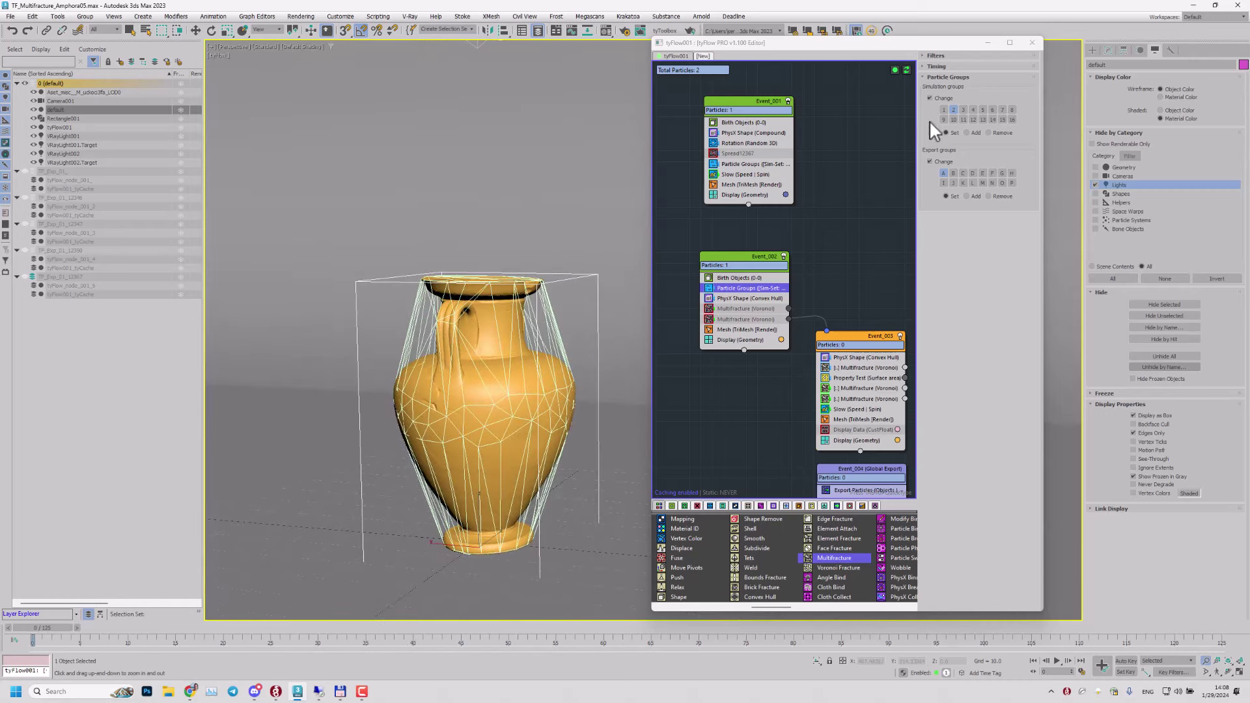
{"action": "middle_click_drag", "start_coordinate": [600, 413], "coordinate": [497, 386], "text": "alt"}
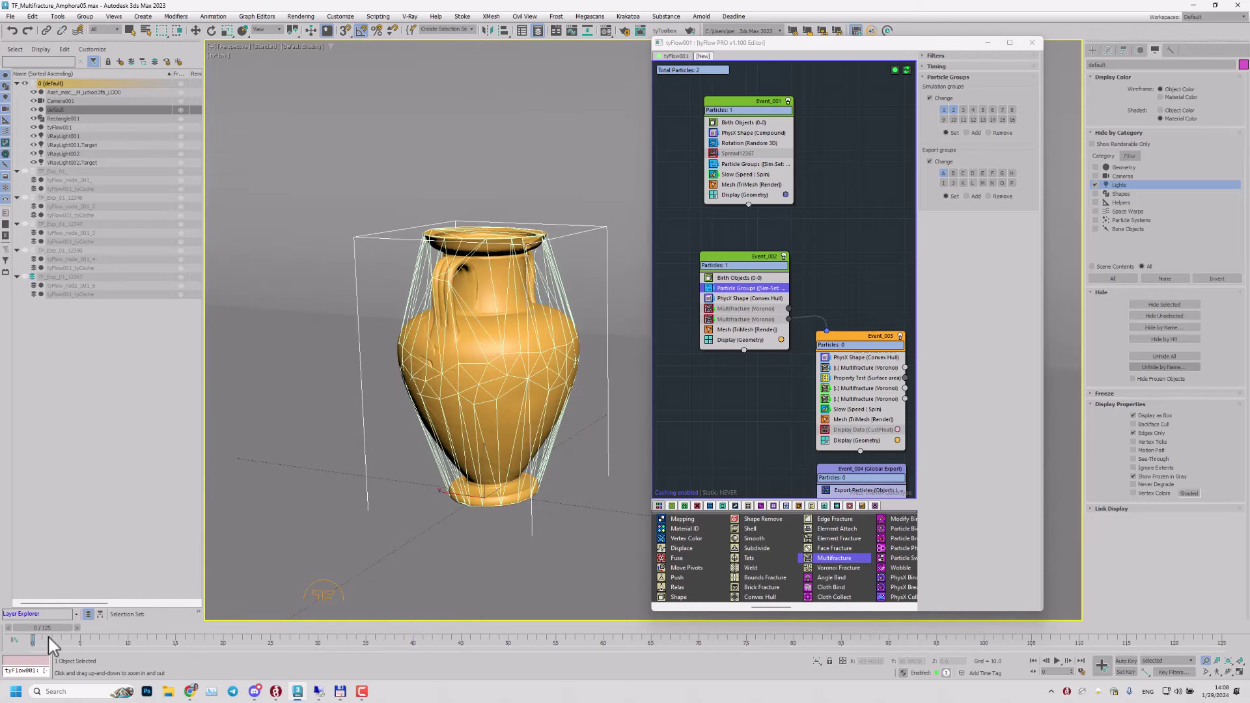
{"action": "mouse_move", "coordinate": [50, 628]}
{"action": "left_mouse_down"}
{"action": "mouse_move", "coordinate": [552, 635]}
{"action": "mouse_move", "coordinate": [30, 629]}
{"action": "left_mouse_up"}
{"action": "middle_click_drag", "start_coordinate": [641, 374], "coordinate": [599, 355]}
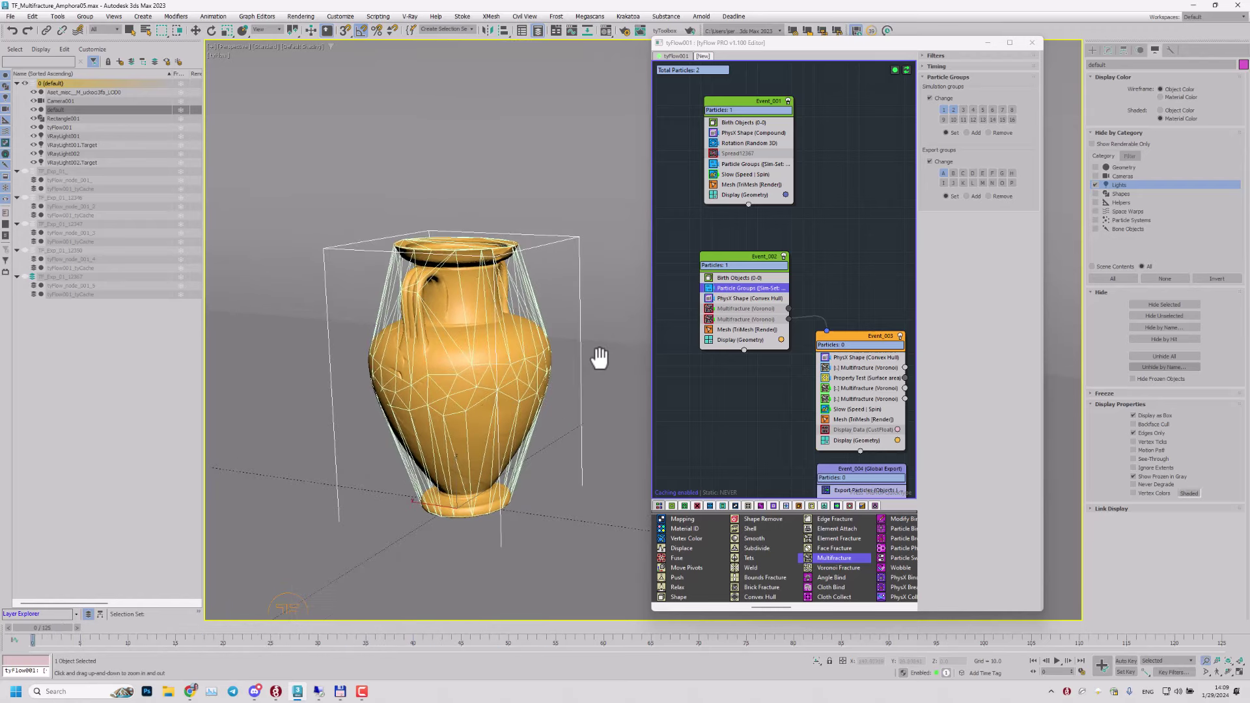
Step: Re-enable Event_002's first Multifracture operator and bring its Fracture points settings into view
{"action": "left_click", "coordinate": [755, 309]}
{"action": "left_click_drag", "start_coordinate": [505, 427], "coordinate": [498, 405]}
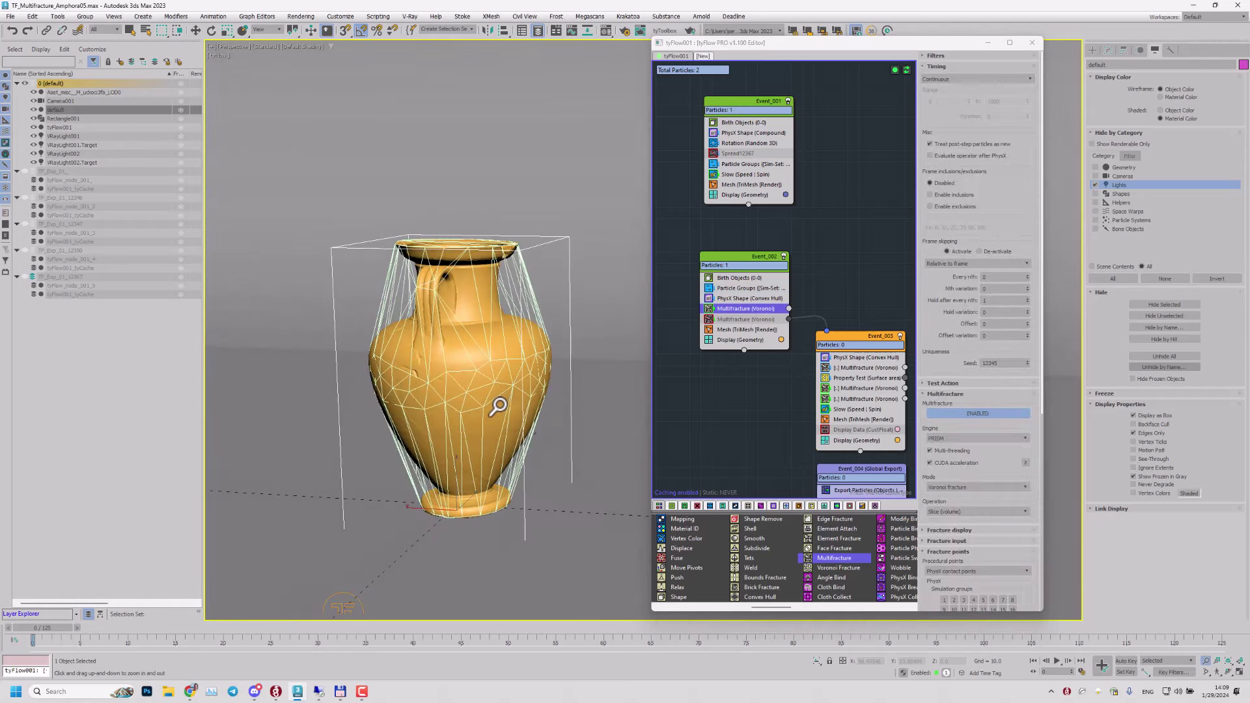
{"action": "middle_click_drag", "start_coordinate": [498, 405], "coordinate": [516, 409]}
{"action": "left_click_drag", "start_coordinate": [924, 365], "coordinate": [937, 69]}
{"action": "middle_click_drag", "start_coordinate": [580, 419], "coordinate": [568, 427]}
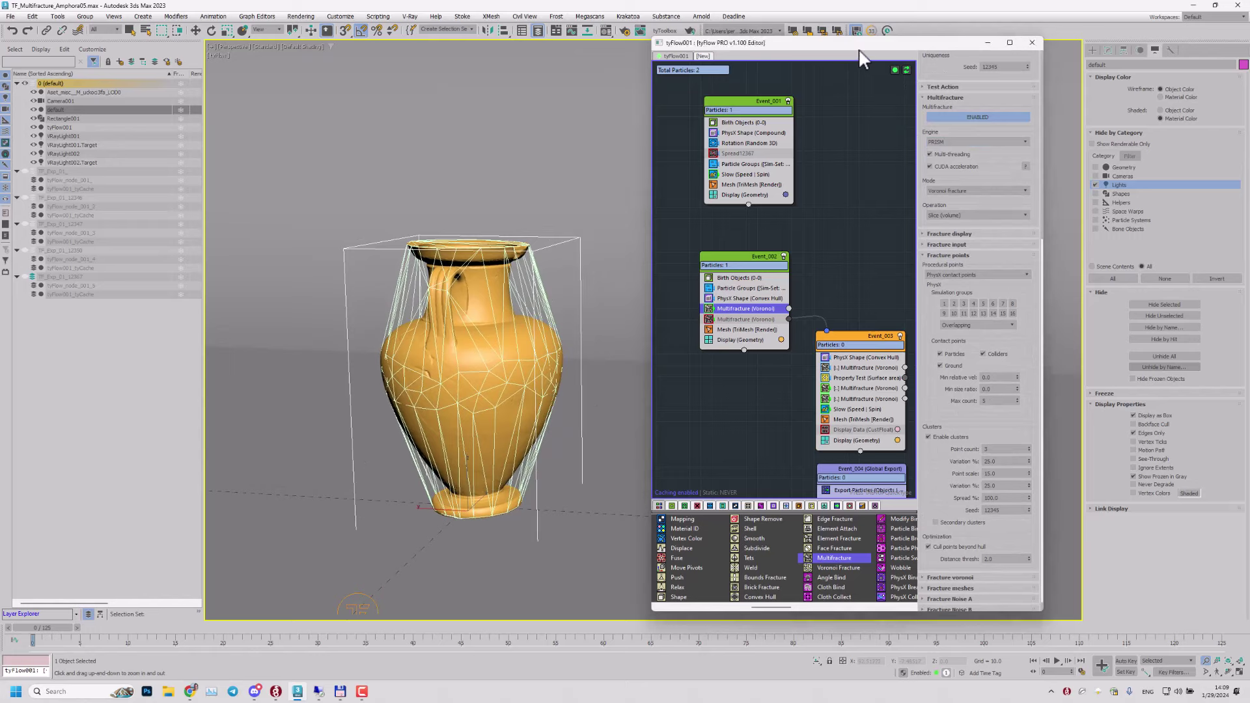
Step: Restrict the Multifracture's PhysX contact points to simulation group 1 and to Particles only, switching off Ground and Colliders
{"action": "left_click_drag", "start_coordinate": [858, 47], "coordinate": [822, 51]}
{"action": "middle_click_drag", "start_coordinate": [373, 343], "coordinate": [455, 356], "text": "alt"}
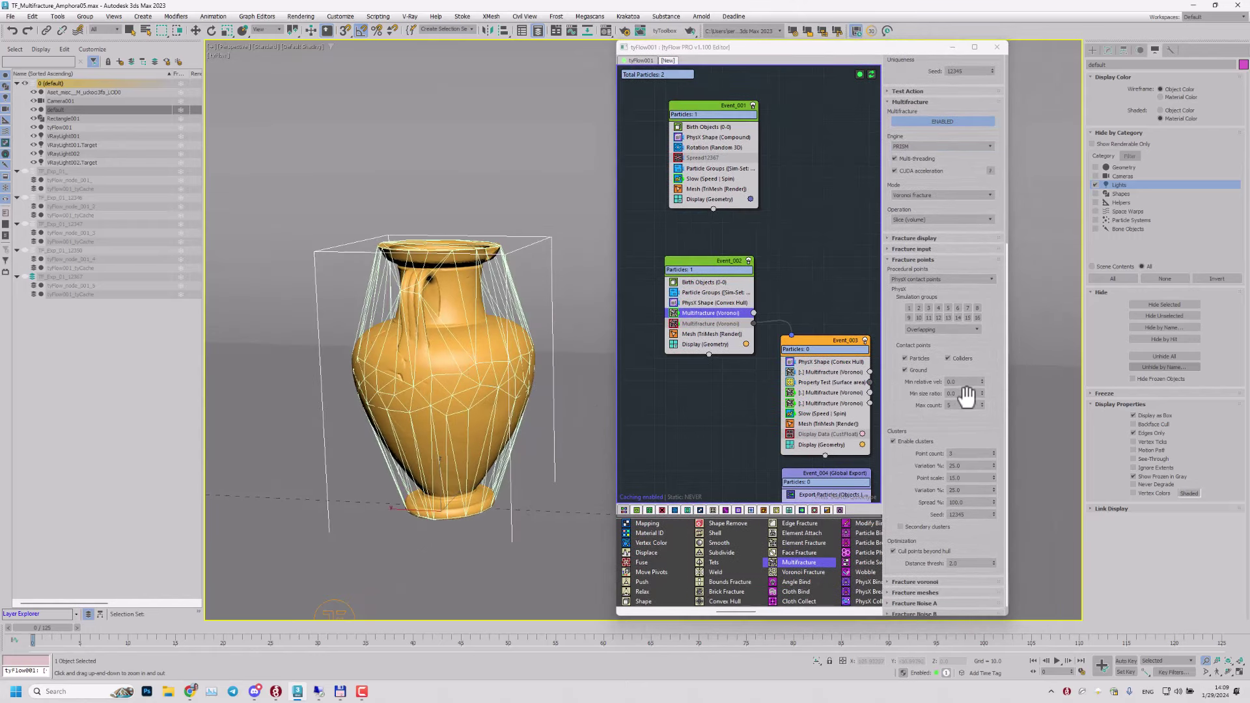
{"action": "scroll", "coordinate": [897, 414], "scroll_direction": "up", "scroll_amount": 1}
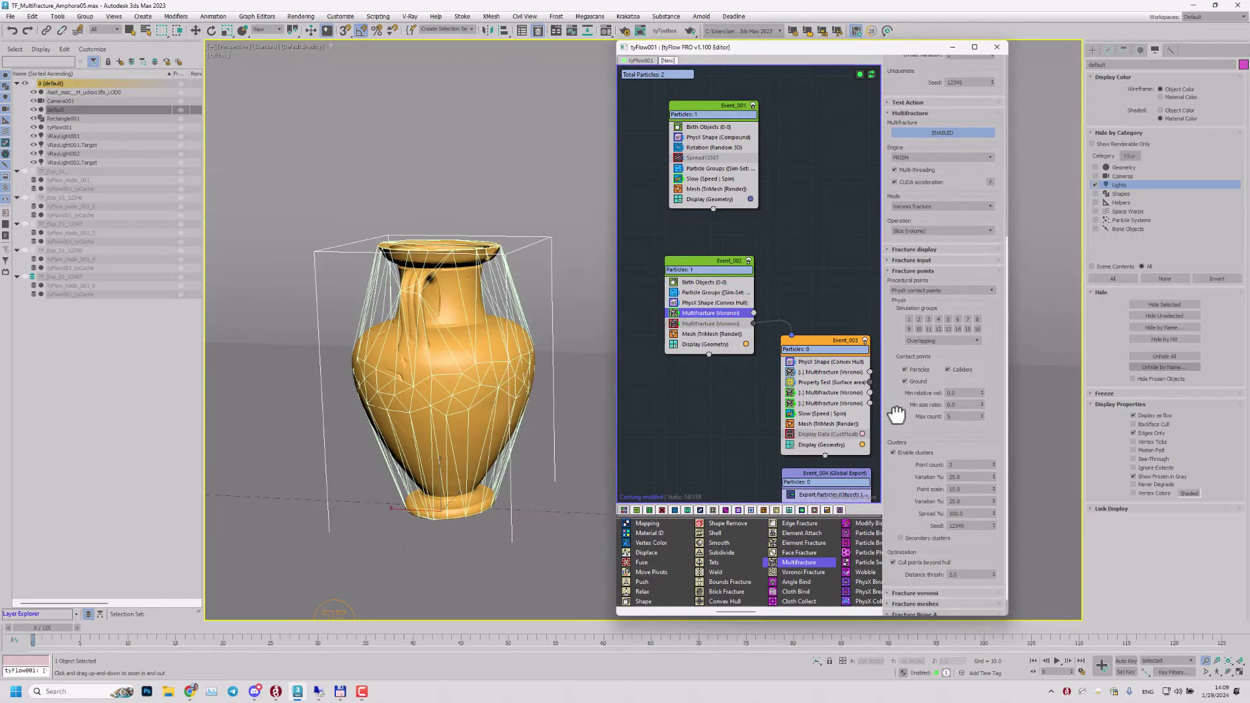
{"action": "middle_click_drag", "start_coordinate": [385, 352], "coordinate": [384, 355], "text": "alt"}
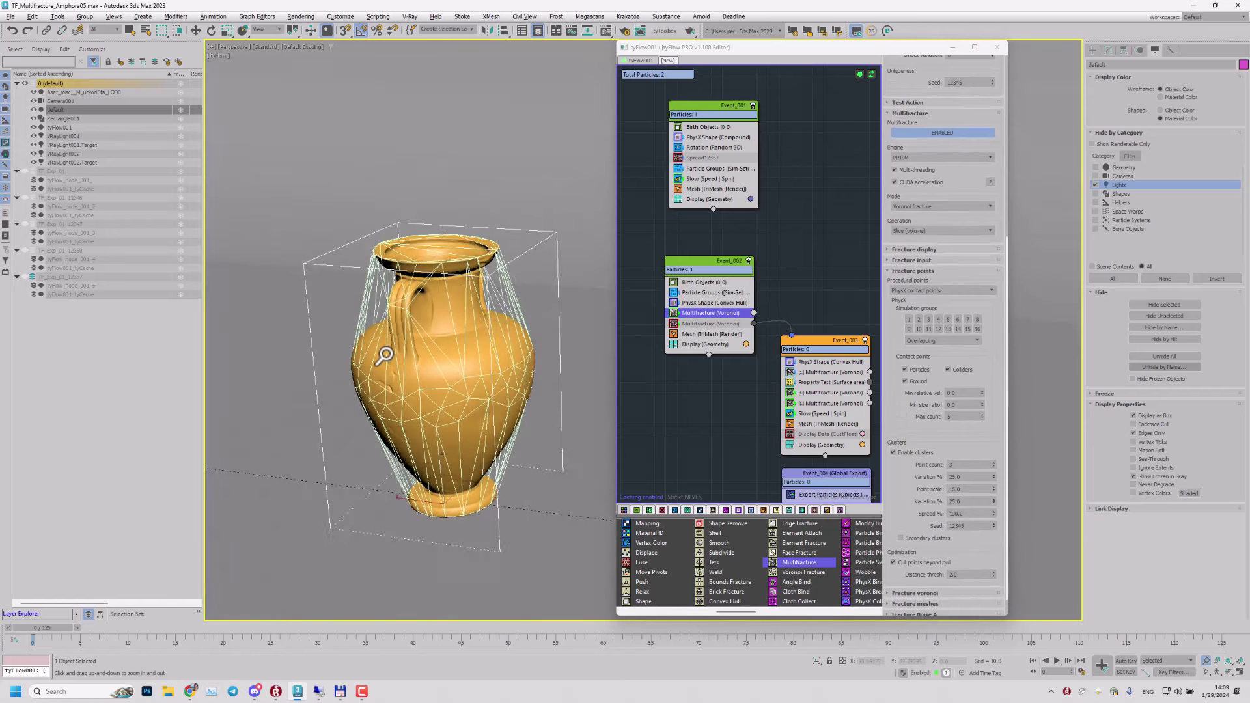
{"action": "scroll", "coordinate": [888, 422], "scroll_direction": "up", "scroll_amount": 2}
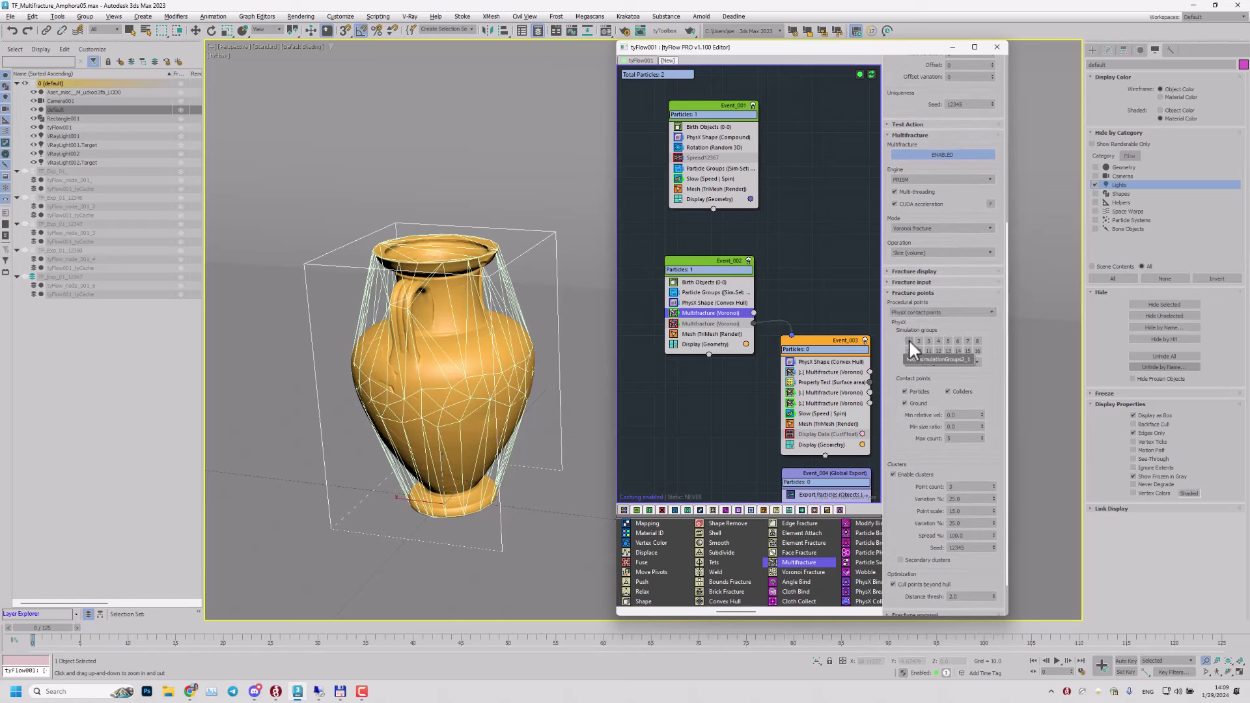
{"action": "mouse_move", "coordinate": [536, 432]}
{"action": "middle_mouse_down", "text": "alt"}
{"action": "mouse_move", "coordinate": [505, 415]}
{"action": "mouse_move", "coordinate": [522, 443]}
{"action": "mouse_move", "coordinate": [517, 465]}
{"action": "mouse_move", "coordinate": [519, 438]}
{"action": "middle_mouse_up", "text": "alt"}
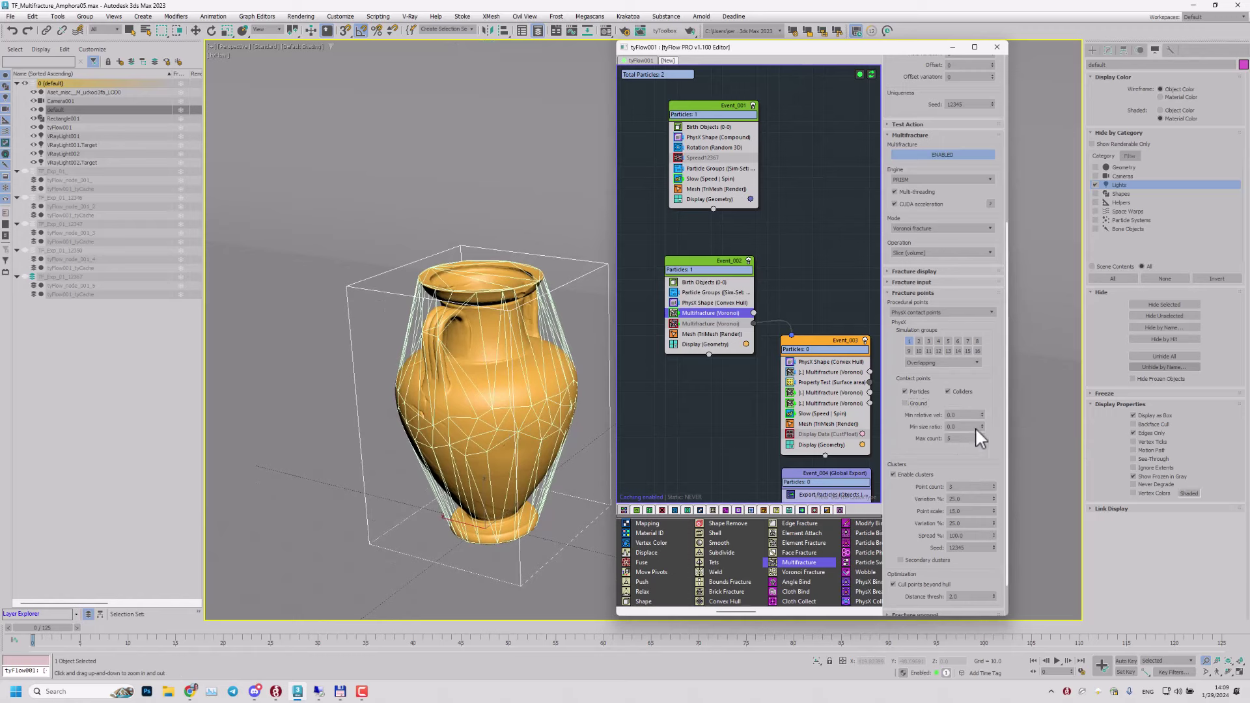
{"action": "left_click", "coordinate": [948, 391]}
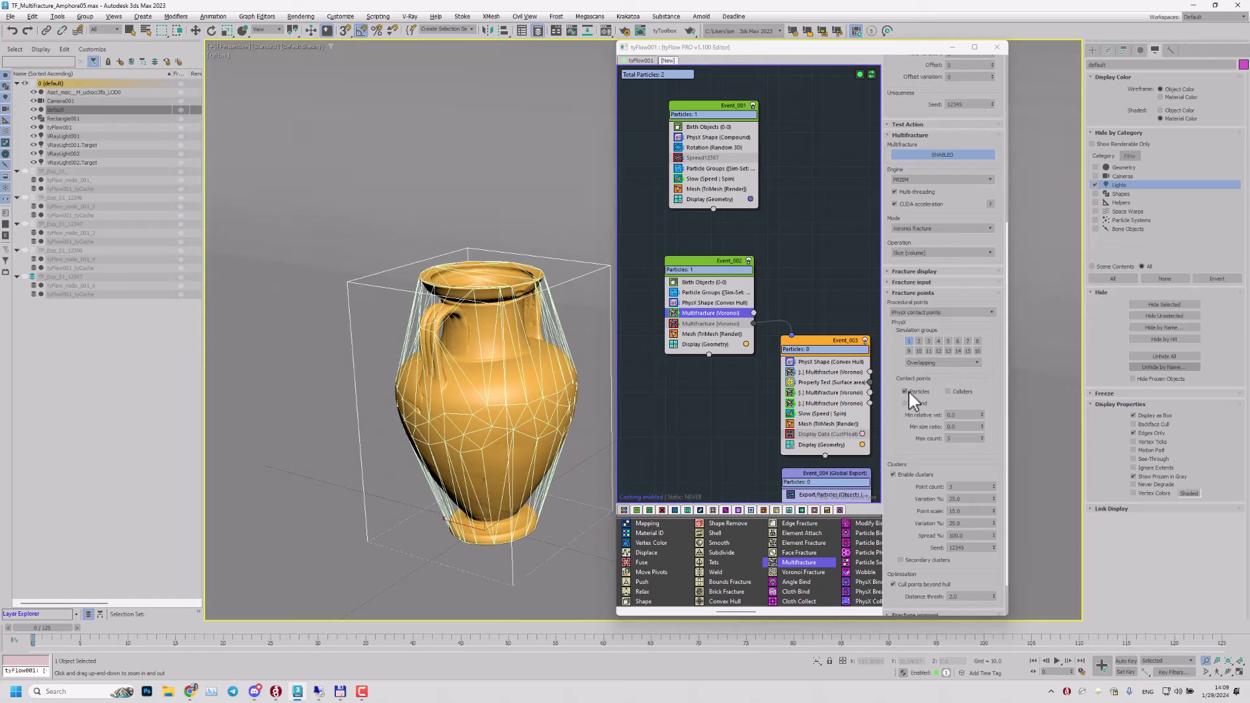
Step: Play the simulation to frame 36 and examine the contact points and fractures where the blue object meets the amphora's rim
{"action": "middle_click_drag", "start_coordinate": [430, 413], "coordinate": [439, 397]}
{"action": "key", "text": "/"}
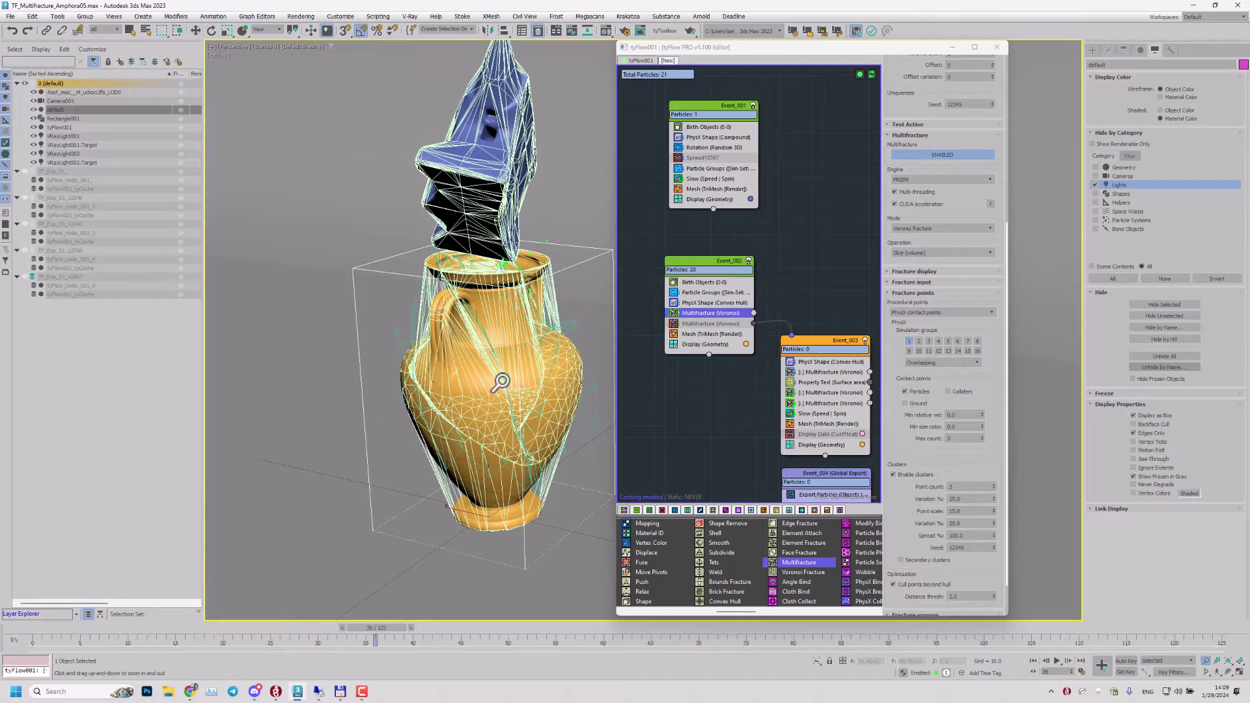
{"action": "mouse_move", "coordinate": [501, 339]}
{"action": "middle_mouse_down"}
{"action": "mouse_move", "coordinate": [495, 355]}
{"action": "mouse_move", "coordinate": [474, 332]}
{"action": "mouse_move", "coordinate": [449, 335]}
{"action": "mouse_move", "coordinate": [508, 344]}
{"action": "middle_mouse_up"}
{"action": "left_click_drag", "start_coordinate": [508, 342], "coordinate": [516, 300]}
{"action": "middle_click_drag", "start_coordinate": [515, 299], "coordinate": [506, 241], "text": "ctrl+alt"}
{"action": "left_click_drag", "start_coordinate": [507, 239], "coordinate": [467, 268]}
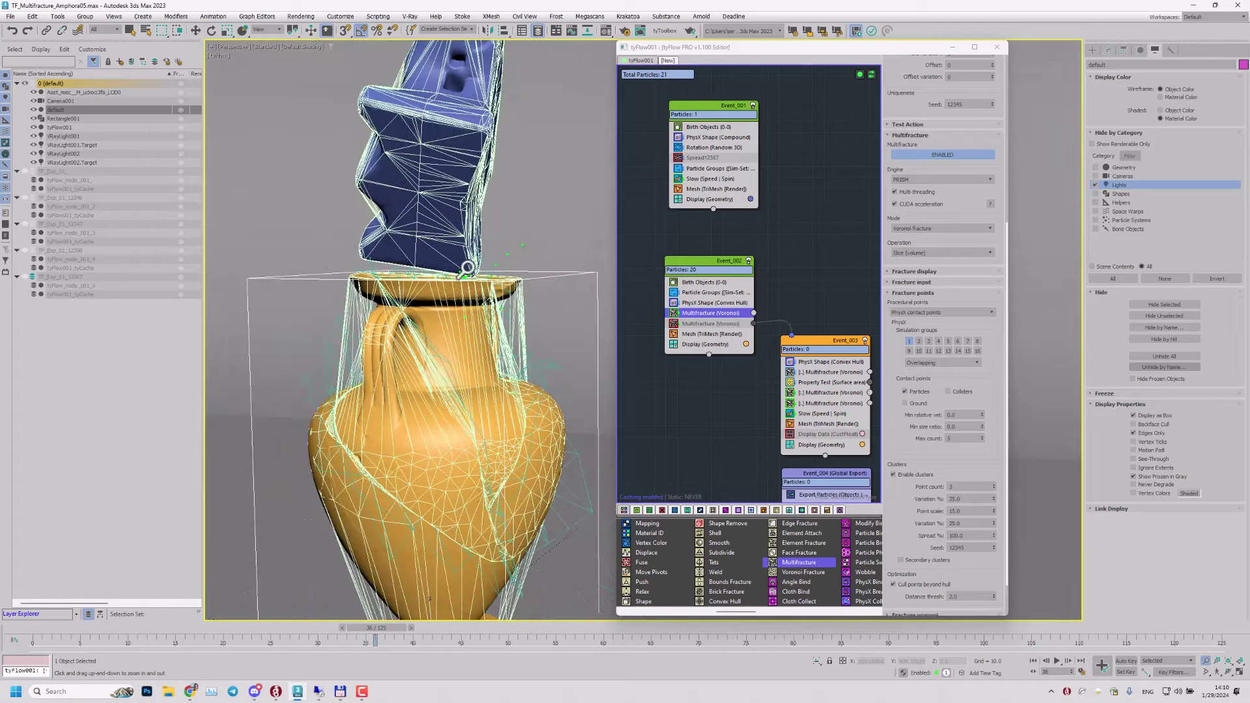
{"action": "middle_click_drag", "start_coordinate": [467, 268], "coordinate": [477, 335]}
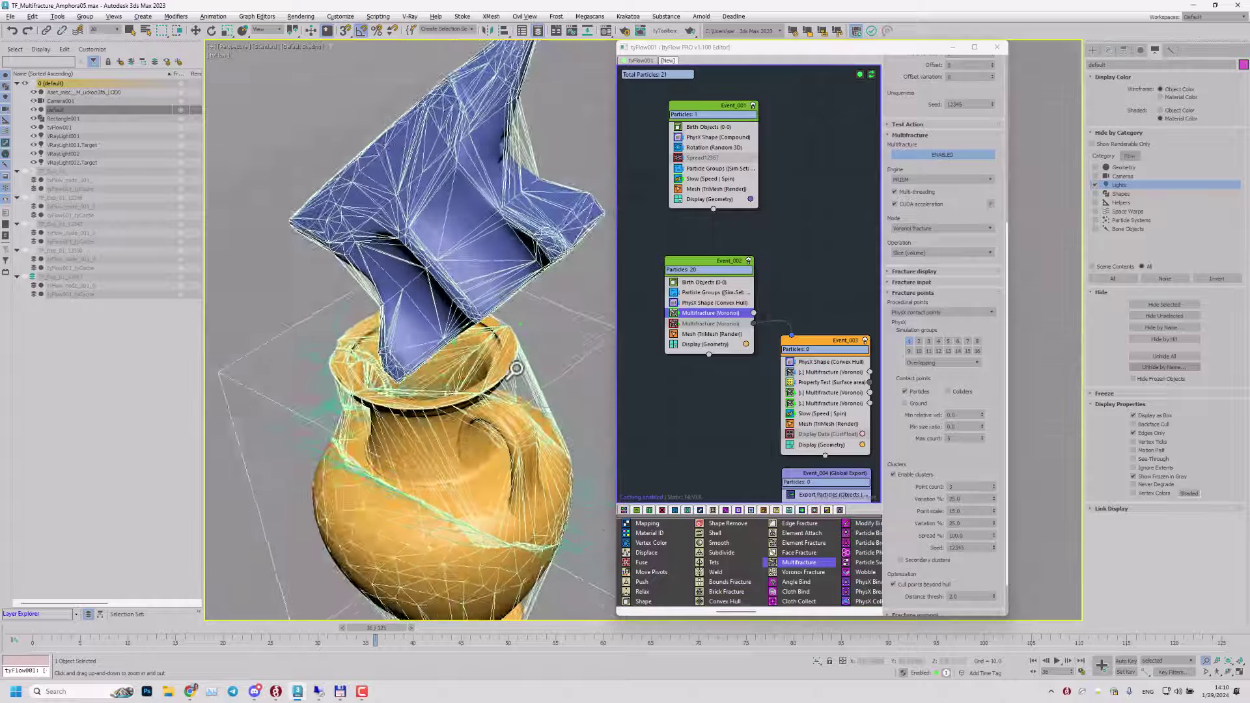
{"action": "middle_click_drag", "start_coordinate": [404, 342], "coordinate": [496, 393], "text": "alt"}
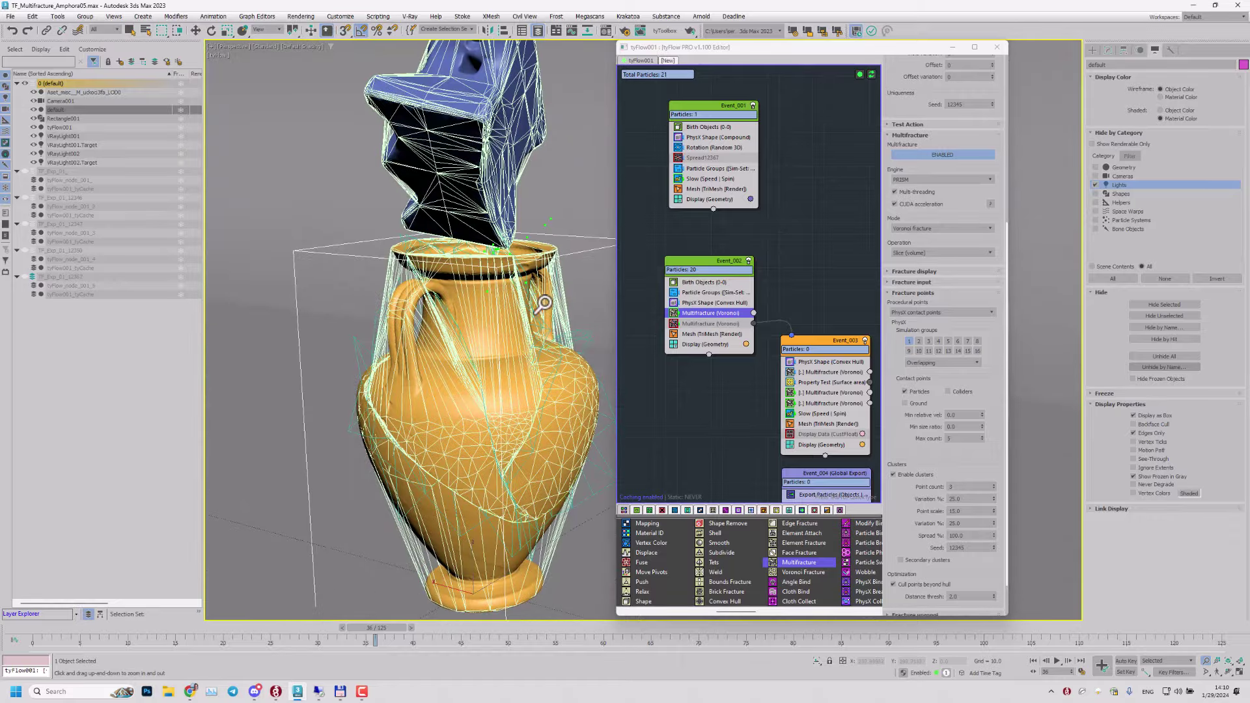
{"action": "left_click_drag", "start_coordinate": [511, 308], "coordinate": [533, 320]}
{"action": "middle_click_drag", "start_coordinate": [532, 321], "coordinate": [498, 348], "text": "alt"}
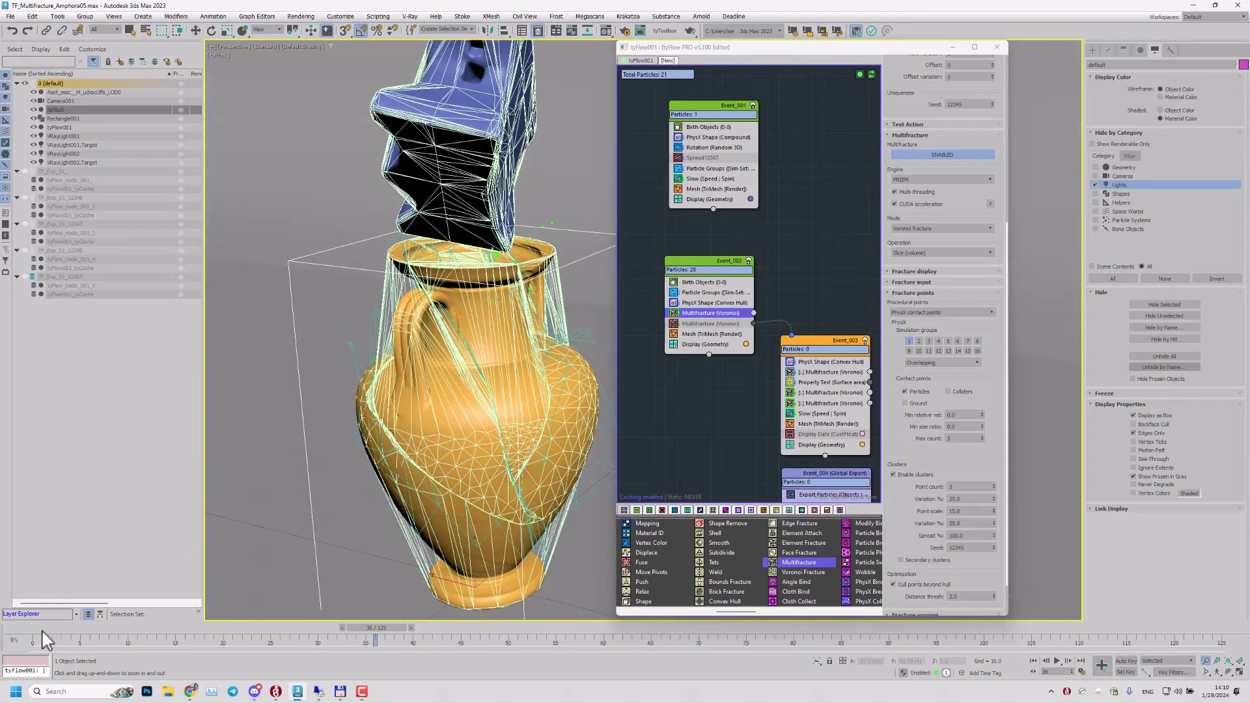
Step: Return to frame 0, set Event_002's PhysX Shape hull mode to Compound, and inspect the voxel hull around the amphora
{"action": "left_click_drag", "start_coordinate": [37, 628], "coordinate": [6, 625]}
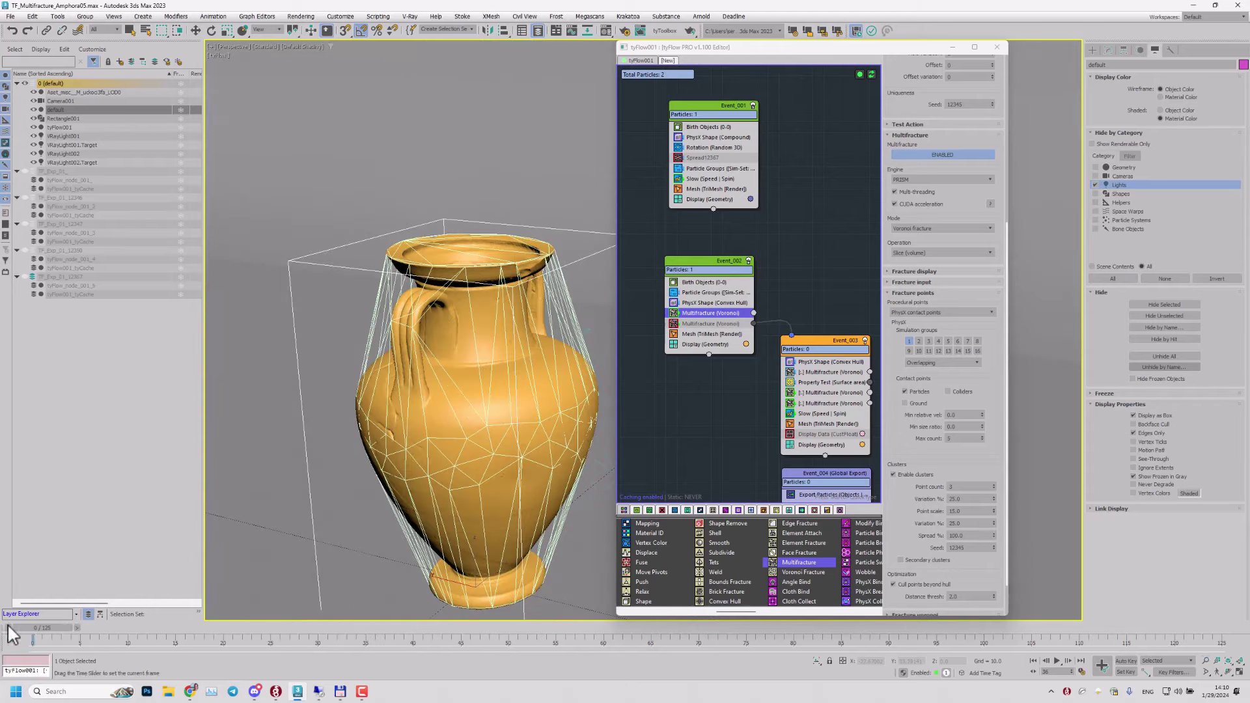
{"action": "left_click", "coordinate": [709, 303]}
{"action": "left_click", "coordinate": [923, 101]}
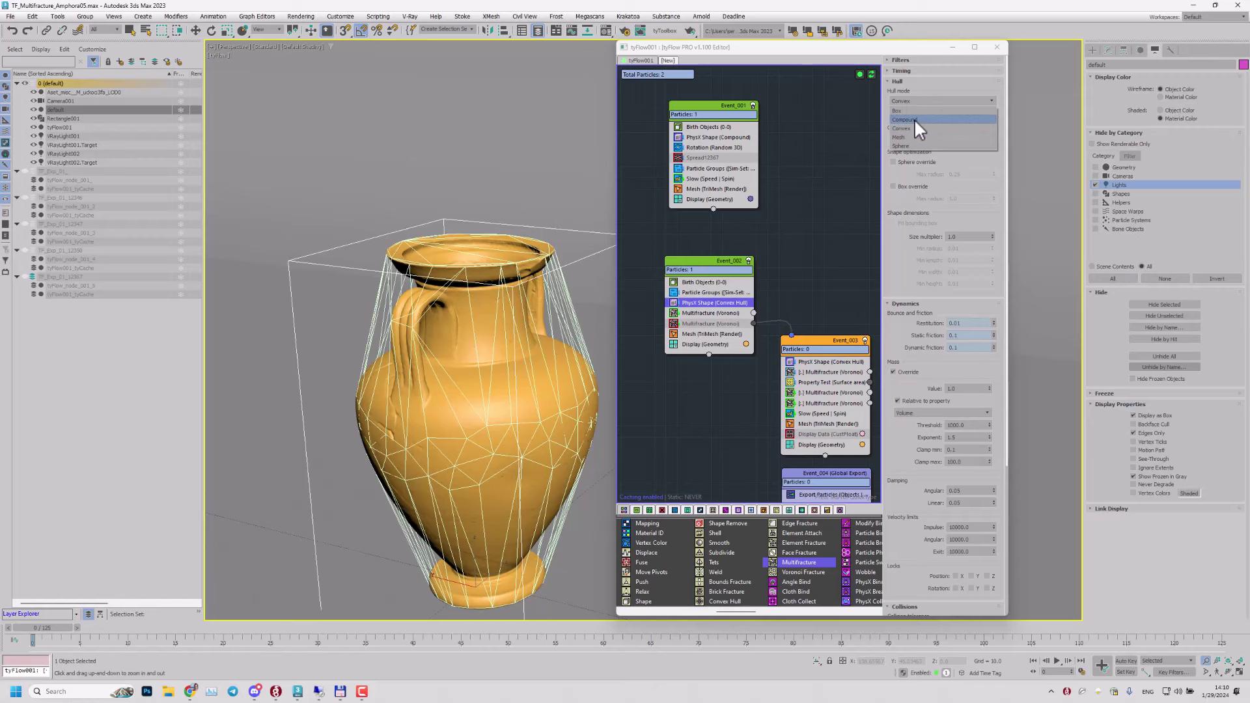
{"action": "left_click", "coordinate": [914, 120]}
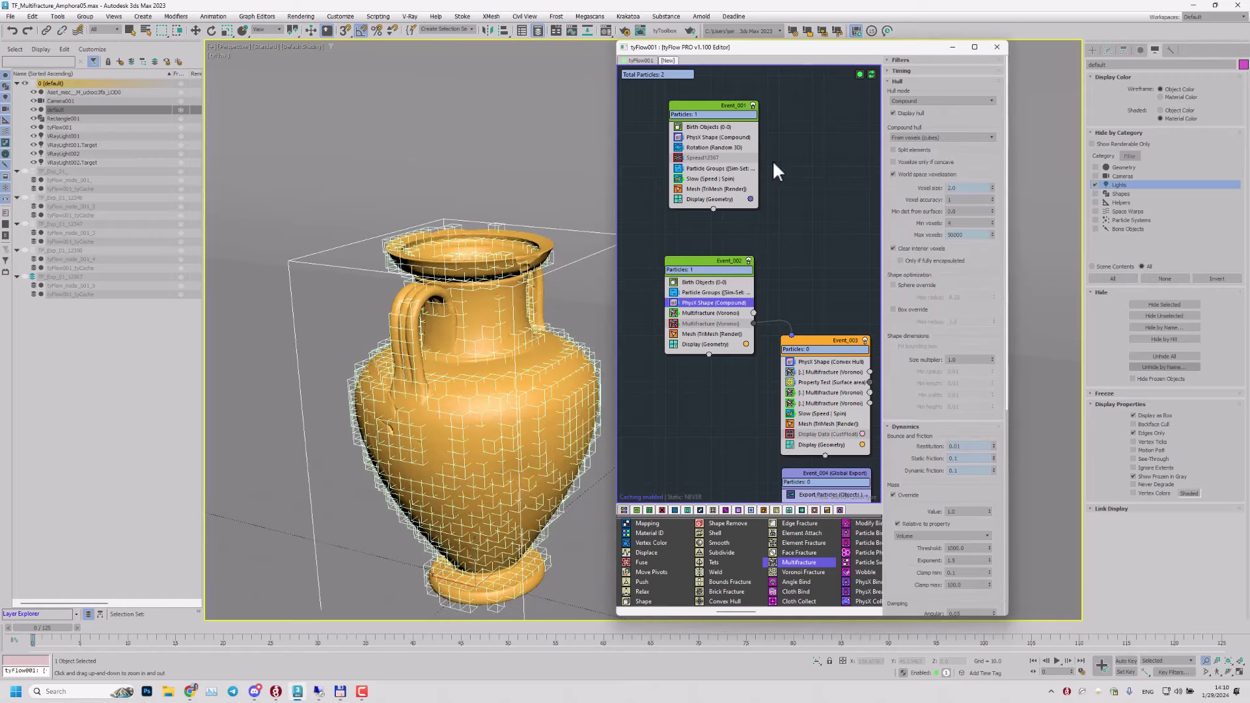
{"action": "middle_click_drag", "start_coordinate": [477, 294], "coordinate": [386, 233], "text": "alt"}
{"action": "scroll", "coordinate": [467, 292], "scroll_direction": "up", "scroll_amount": 2}
{"action": "middle_click_drag", "start_coordinate": [459, 359], "coordinate": [463, 293], "text": "alt"}
{"action": "scroll", "coordinate": [451, 208], "scroll_direction": "up", "scroll_amount": 3}
{"action": "left_click_drag", "start_coordinate": [452, 207], "coordinate": [414, 234]}
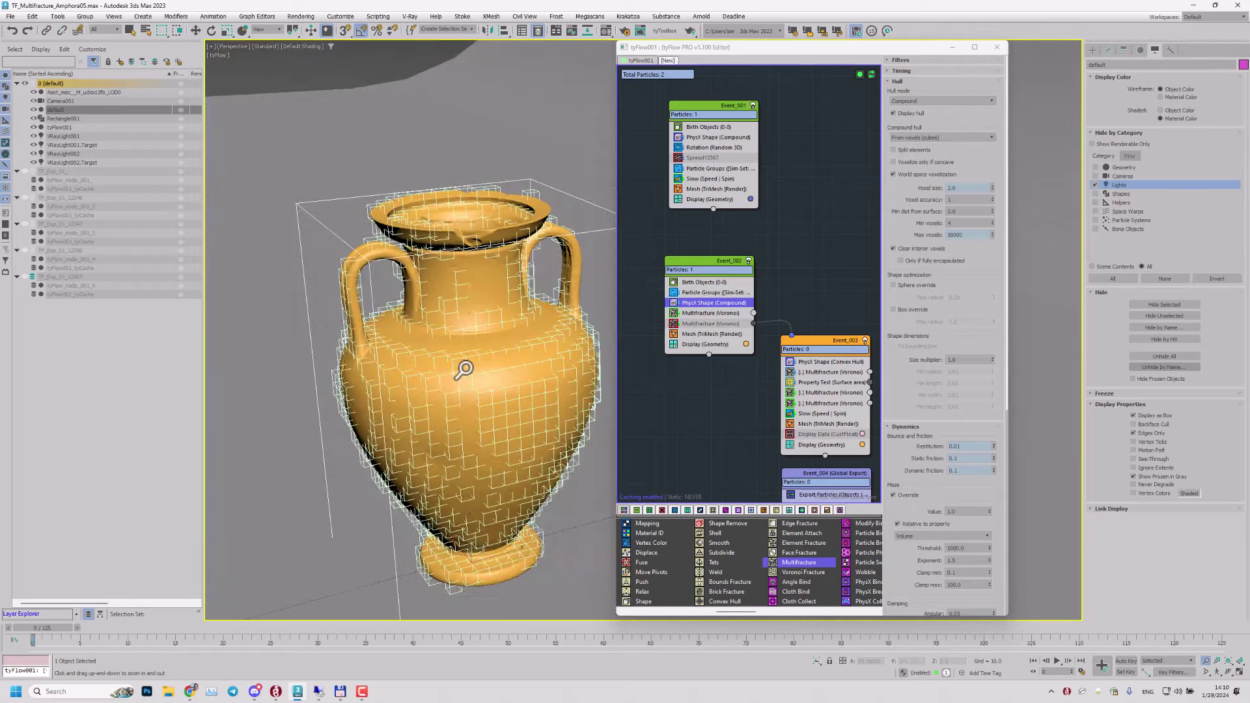
{"action": "left_click_drag", "start_coordinate": [463, 370], "coordinate": [489, 318]}
Step: Advance the simulation to frame 36 and watch the blue object approach the amphora's mouth with the compound hull
{"action": "key", "text": "slash"}
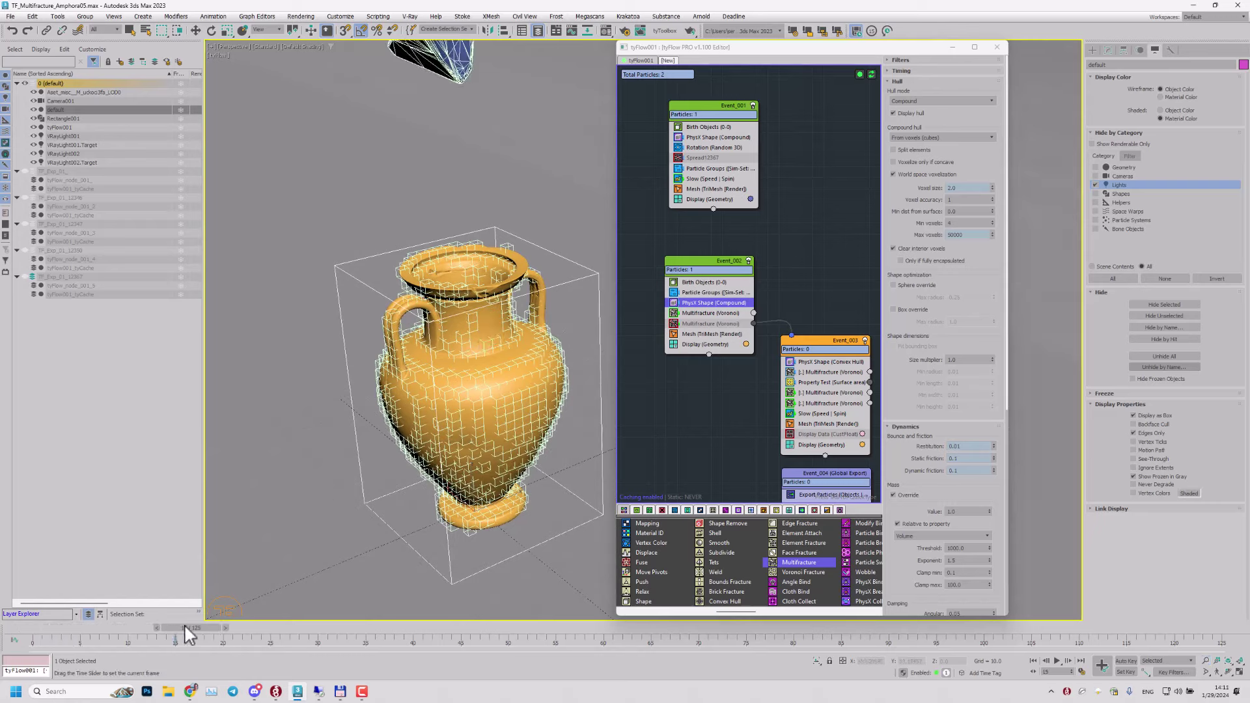
{"action": "left_click_drag", "start_coordinate": [185, 624], "coordinate": [325, 618]}
{"action": "scroll", "coordinate": [364, 475], "scroll_direction": "up", "scroll_amount": 3}
{"action": "scroll", "coordinate": [444, 390], "scroll_direction": "up", "scroll_amount": 3}
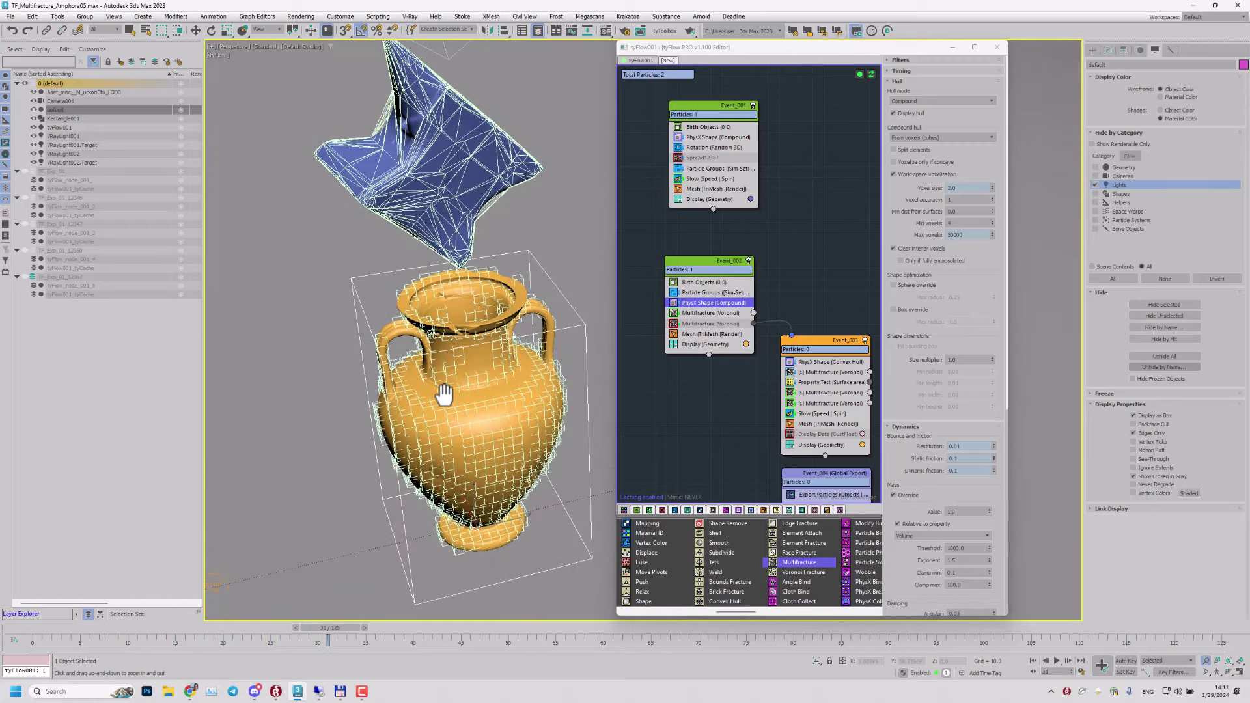
{"action": "scroll", "coordinate": [444, 394], "scroll_direction": "up", "scroll_amount": 4}
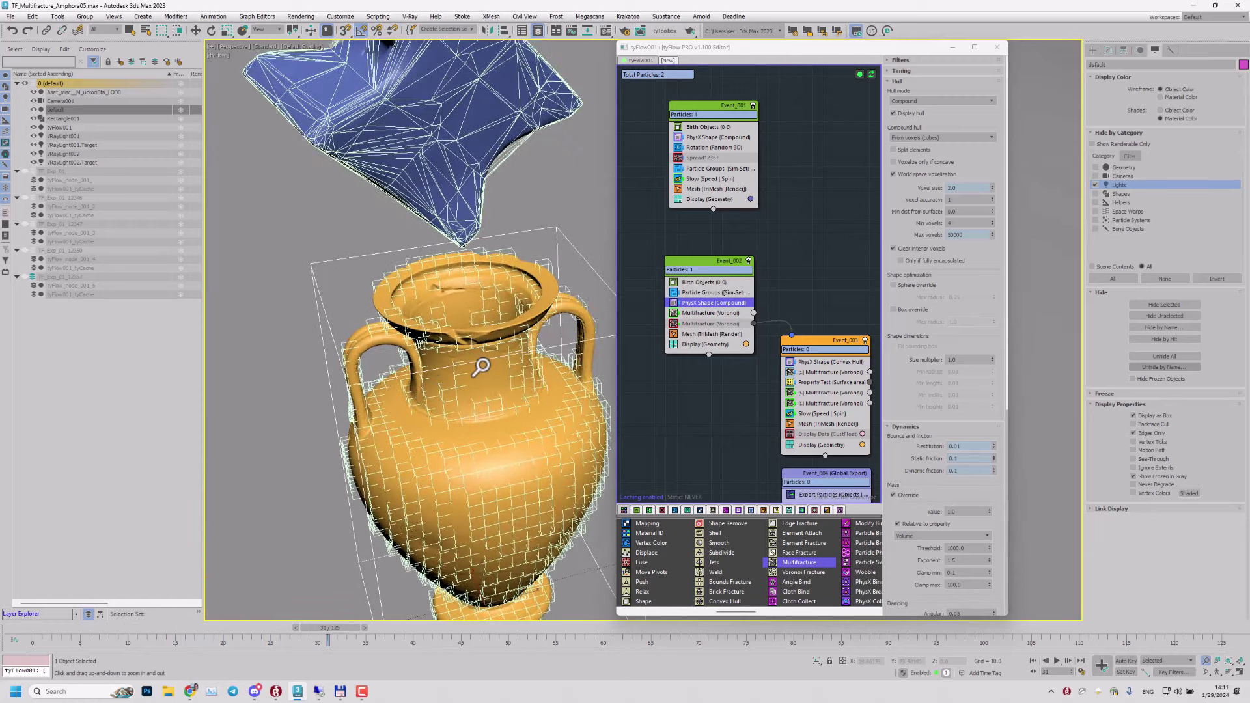
{"action": "key", "text": "period"}
{"action": "key", "text": "period"}
{"action": "key", "text": "period"}
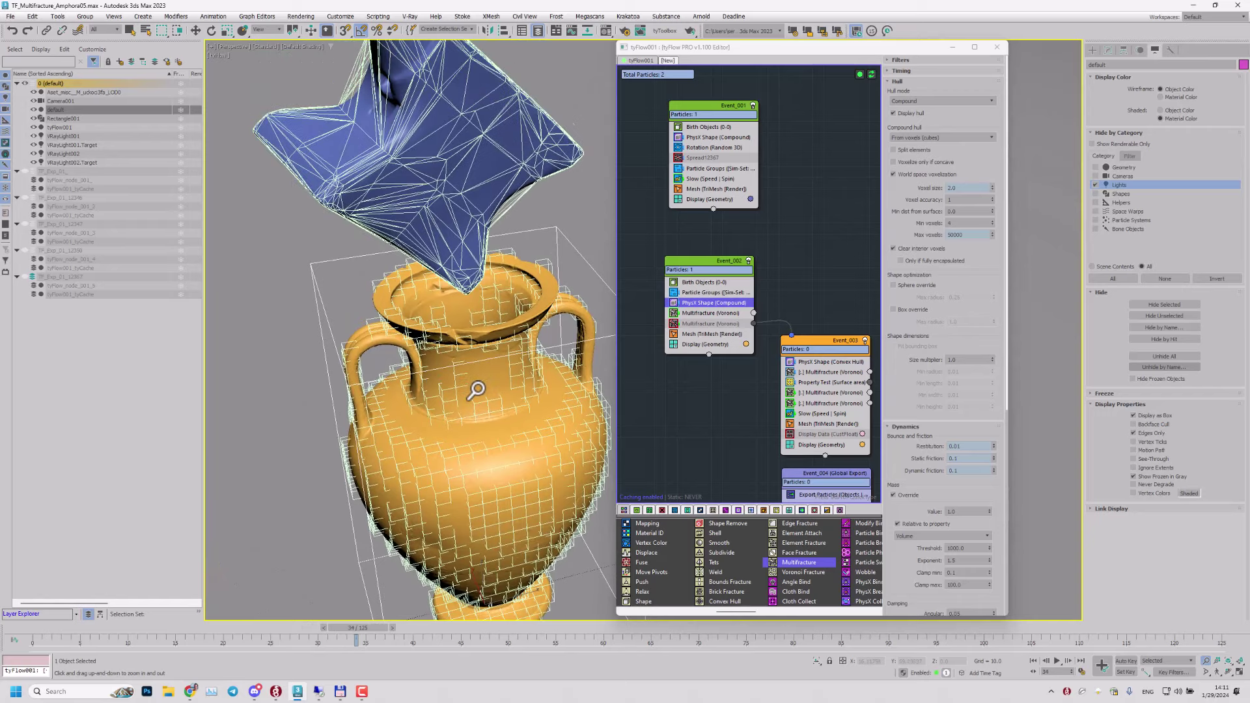
{"action": "scroll", "coordinate": [501, 384], "scroll_direction": "up", "scroll_amount": 3}
{"action": "key", "text": "period"}
{"action": "key", "text": "period"}
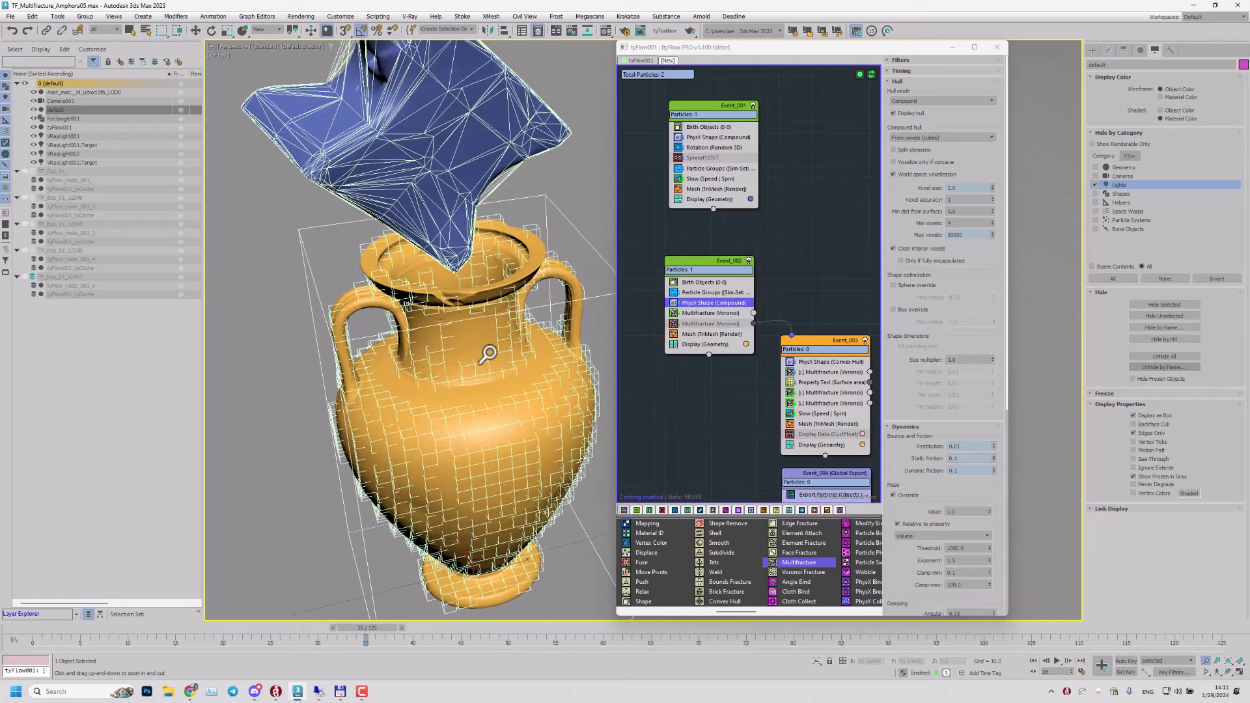
Step: Step to frame 37 and examine the contact points and fractures around the amphora's rim from several angles
{"action": "middle_click_drag", "start_coordinate": [511, 389], "coordinate": [475, 339], "text": "alt"}
{"action": "scroll", "coordinate": [452, 242], "scroll_direction": "up", "scroll_amount": 2}
{"action": "middle_click_drag", "start_coordinate": [453, 241], "coordinate": [450, 296]}
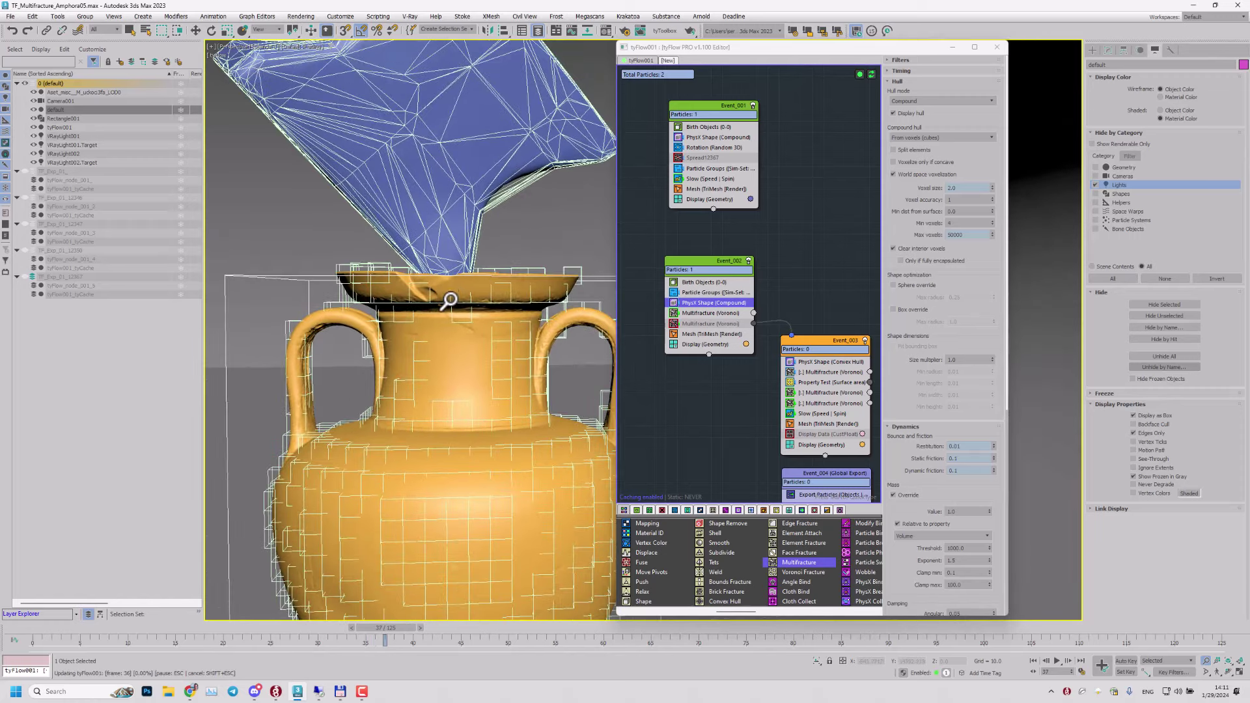
{"action": "key", "text": "period"}
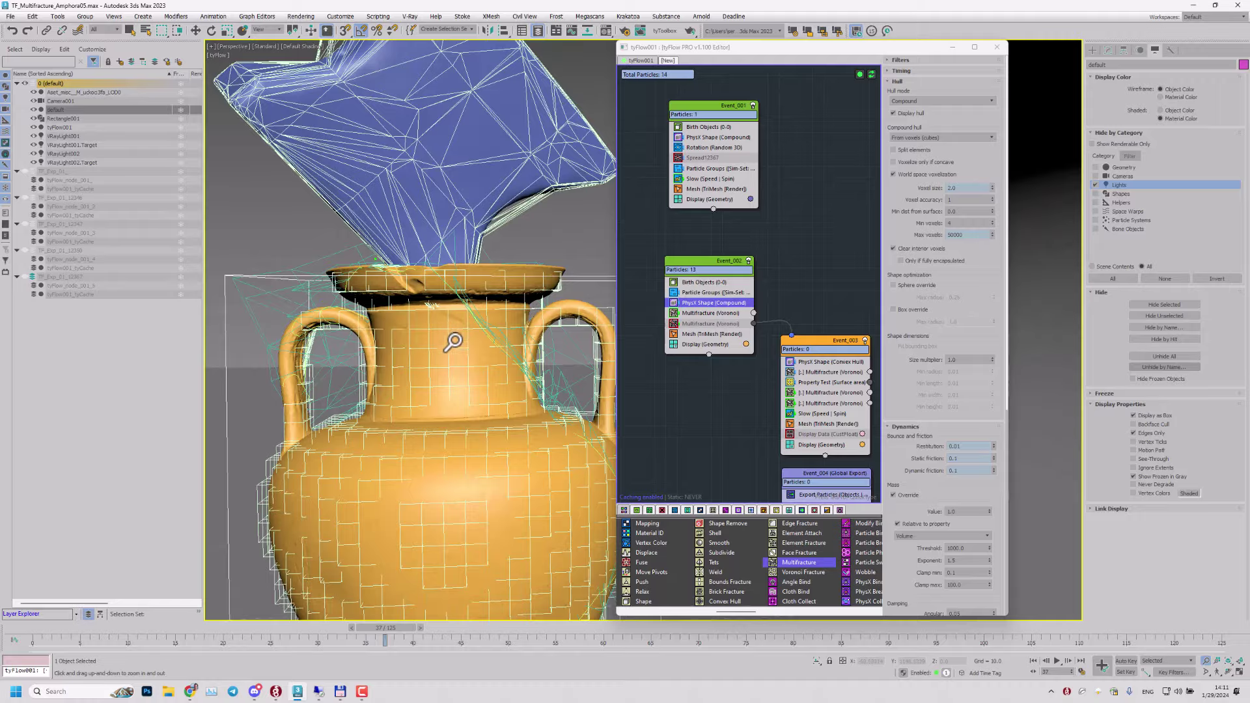
{"action": "middle_click_drag", "start_coordinate": [452, 352], "coordinate": [537, 356], "text": "alt"}
{"action": "left_click_drag", "start_coordinate": [536, 355], "coordinate": [523, 355], "text": "alt"}
{"action": "middle_click_drag", "start_coordinate": [523, 355], "coordinate": [456, 330], "text": "alt"}
{"action": "scroll", "coordinate": [507, 354], "scroll_direction": "down", "scroll_amount": 4}
{"action": "scroll", "coordinate": [487, 350], "scroll_direction": "up", "scroll_amount": 2}
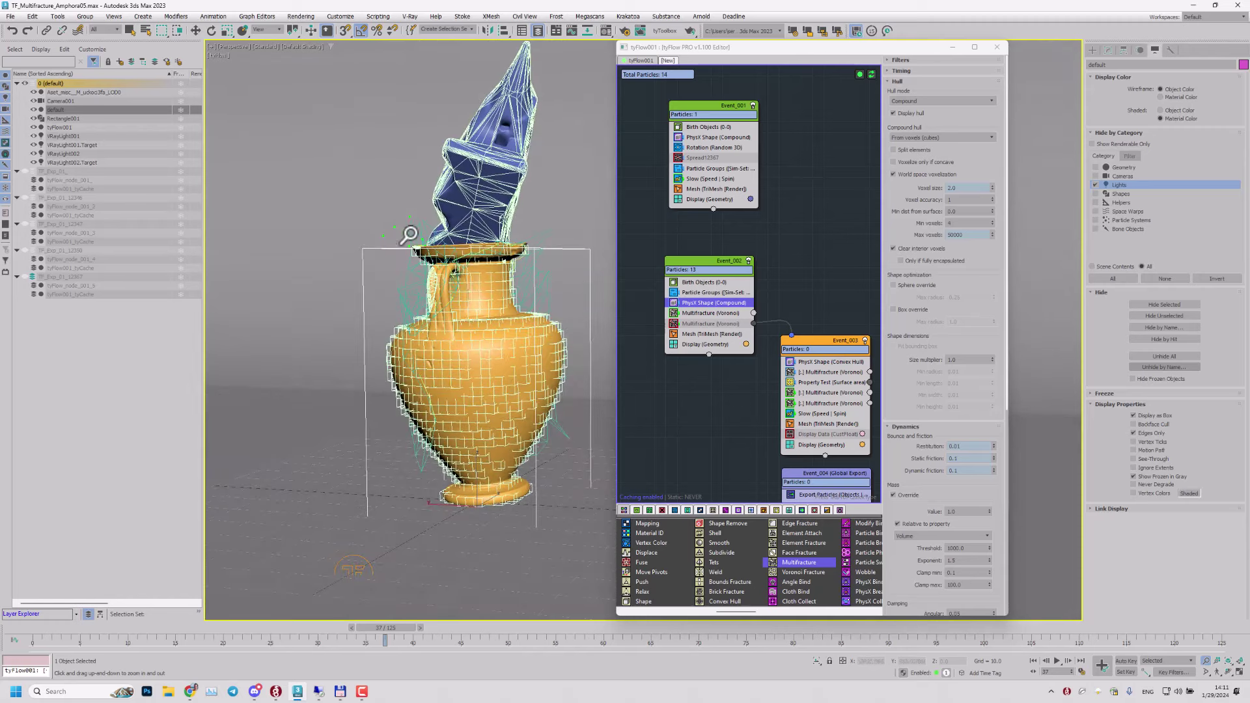
Step: Move the simulation back to frame 33 and show the fracture points settings of Event_002's first Multifracture operator
{"action": "middle_click_drag", "start_coordinate": [468, 261], "coordinate": [484, 285], "text": "alt"}
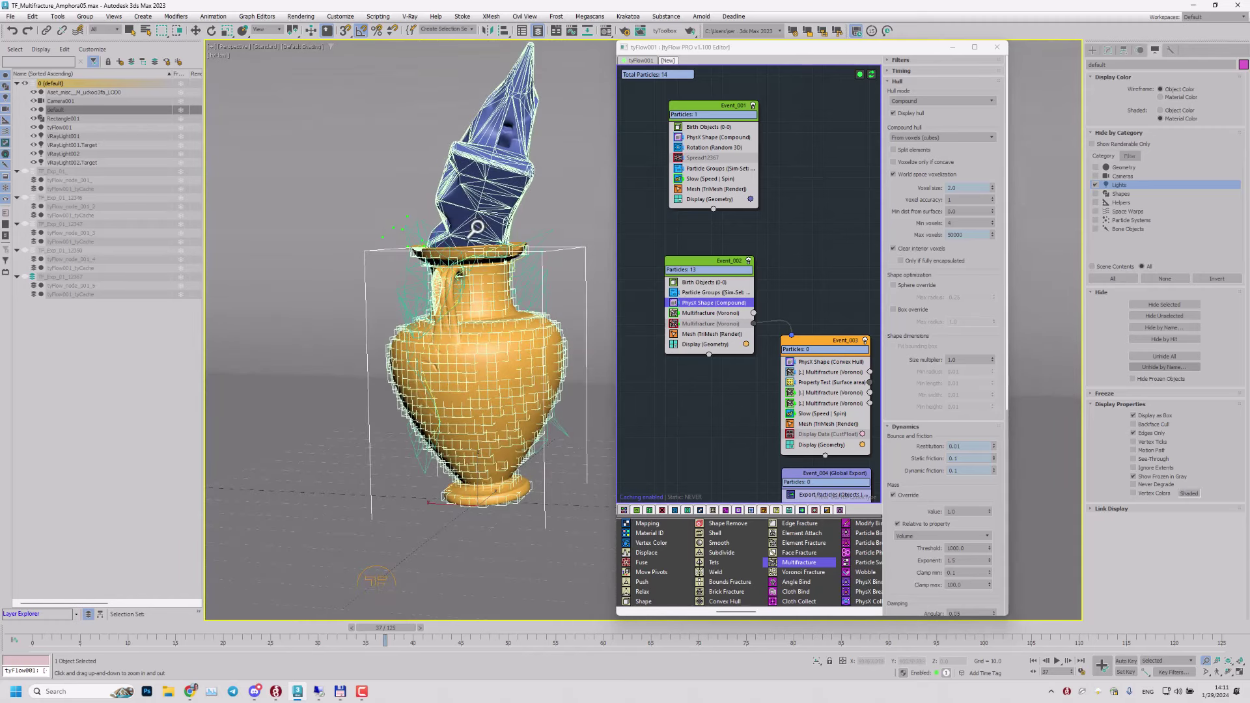
{"action": "left_click_drag", "start_coordinate": [477, 227], "coordinate": [408, 373]}
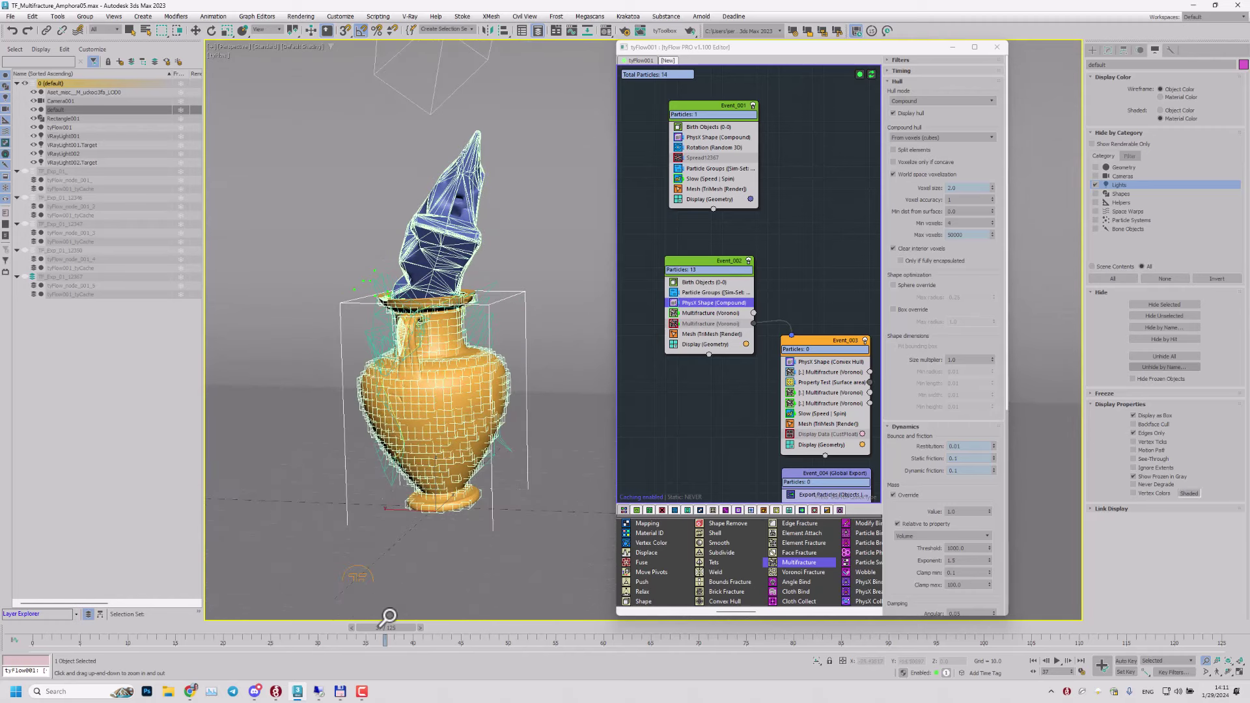
{"action": "left_click_drag", "start_coordinate": [384, 631], "coordinate": [347, 630]}
{"action": "middle_click_drag", "start_coordinate": [701, 402], "coordinate": [695, 359]}
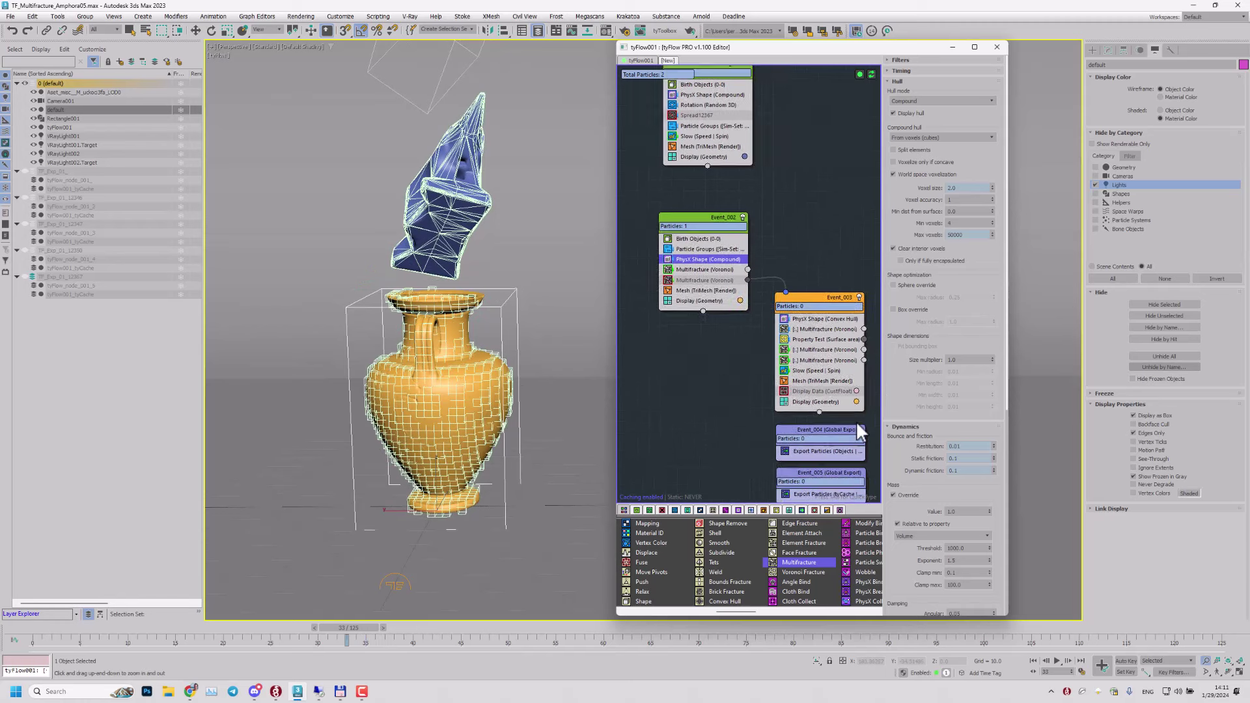
{"action": "left_click_drag", "start_coordinate": [894, 466], "coordinate": [888, 384]}
{"action": "left_click", "coordinate": [690, 270]}
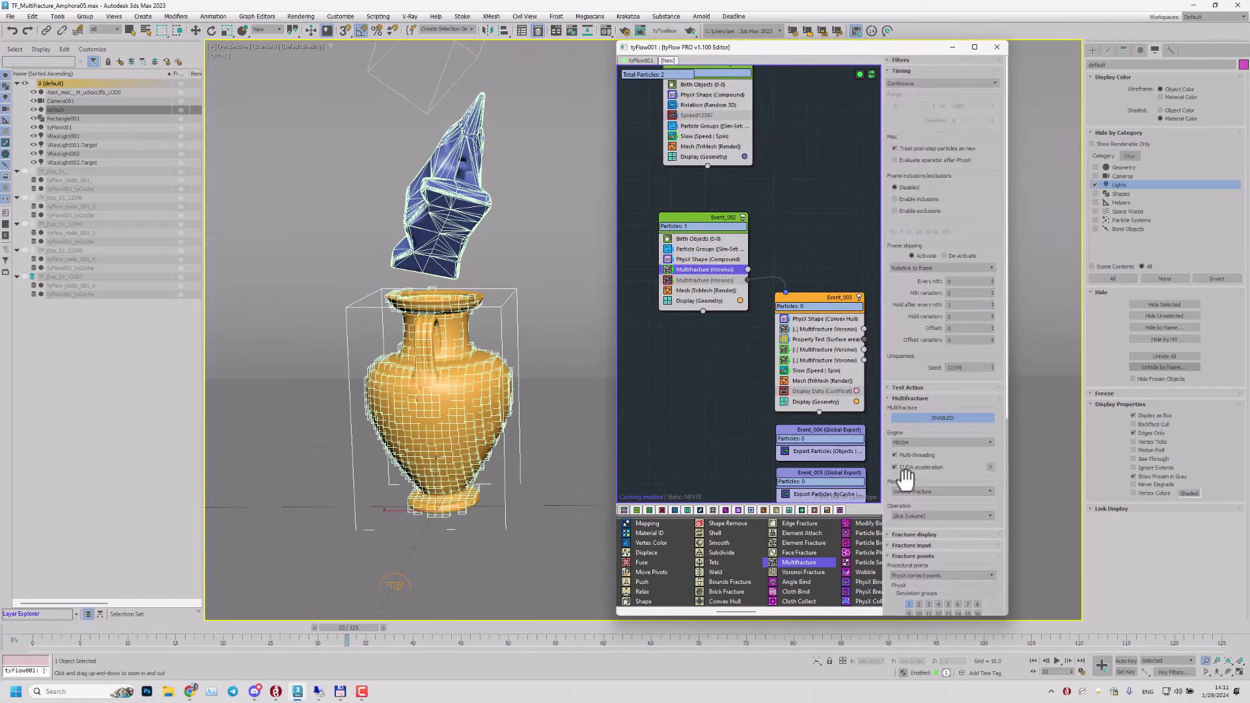
{"action": "left_click_drag", "start_coordinate": [891, 429], "coordinate": [885, 281]}
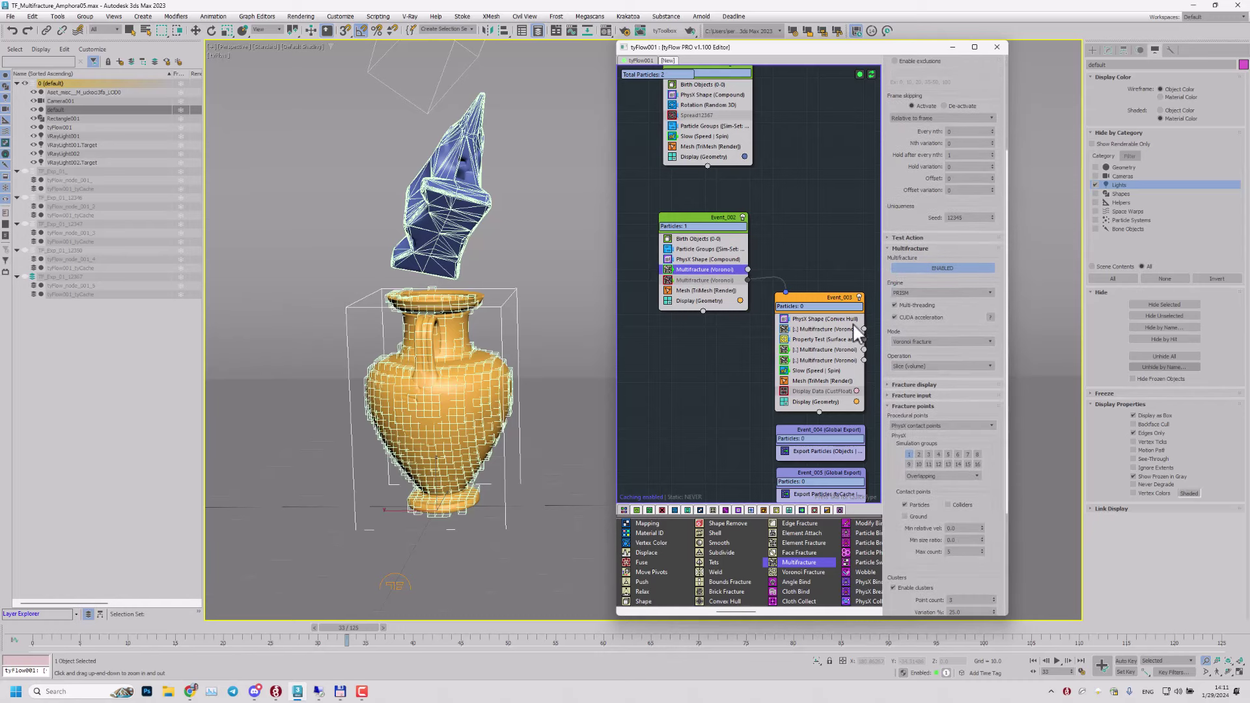
{"action": "left_click_drag", "start_coordinate": [902, 449], "coordinate": [886, 284]}
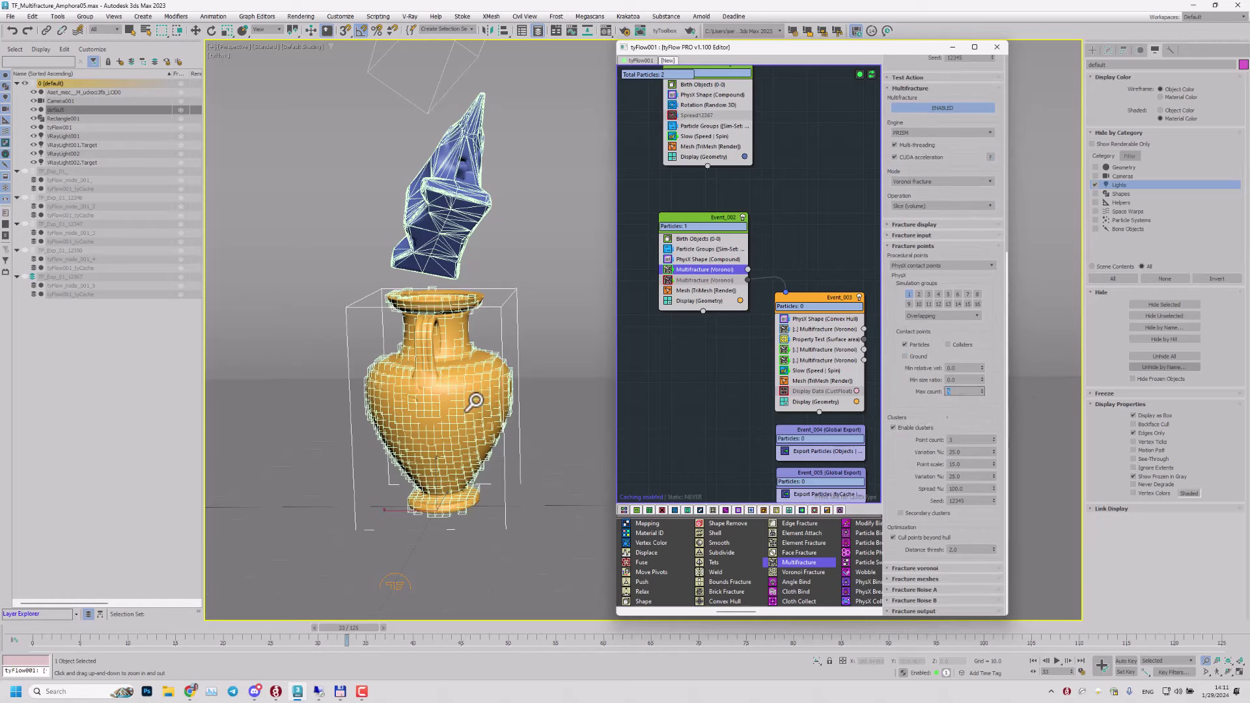
Step: Review the contact points' Max count setting and examine the amphora's voxel hull below the blue object
{"action": "middle_click_drag", "start_coordinate": [467, 358], "coordinate": [468, 373]}
{"action": "left_click", "coordinate": [951, 393]}
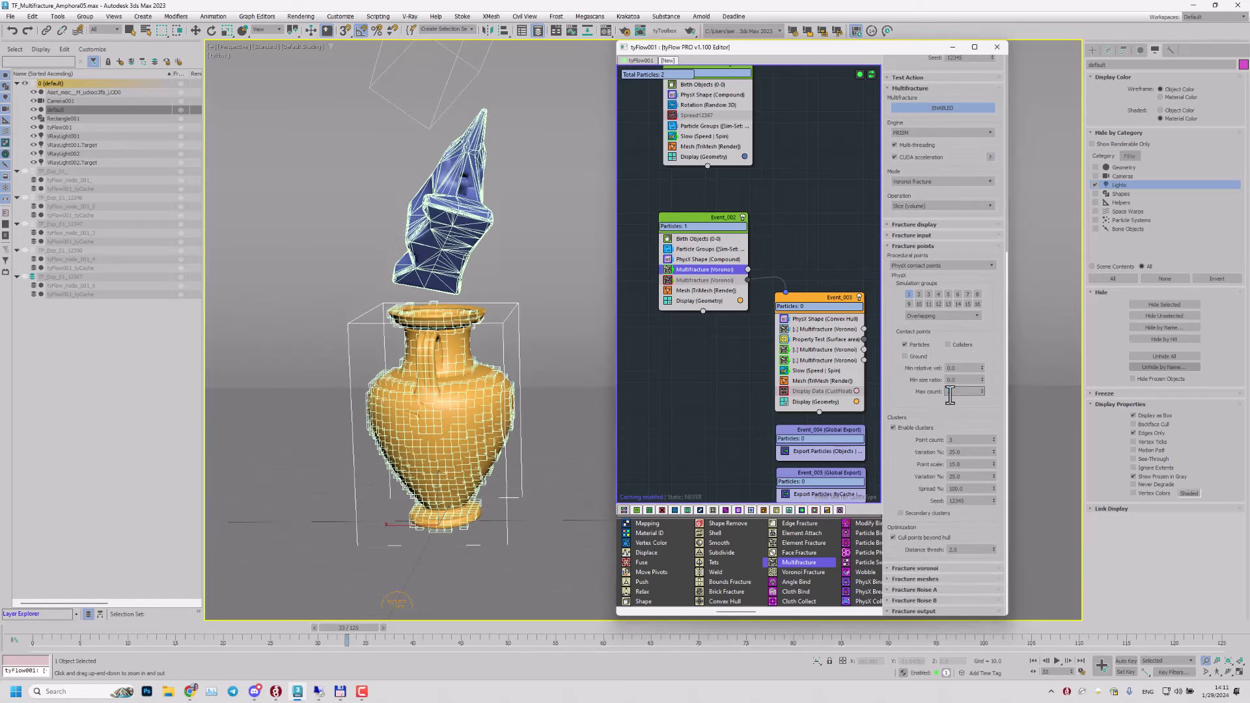
{"action": "middle_click_drag", "start_coordinate": [424, 338], "coordinate": [430, 348]}
{"action": "left_click_drag", "start_coordinate": [430, 348], "coordinate": [459, 329]}
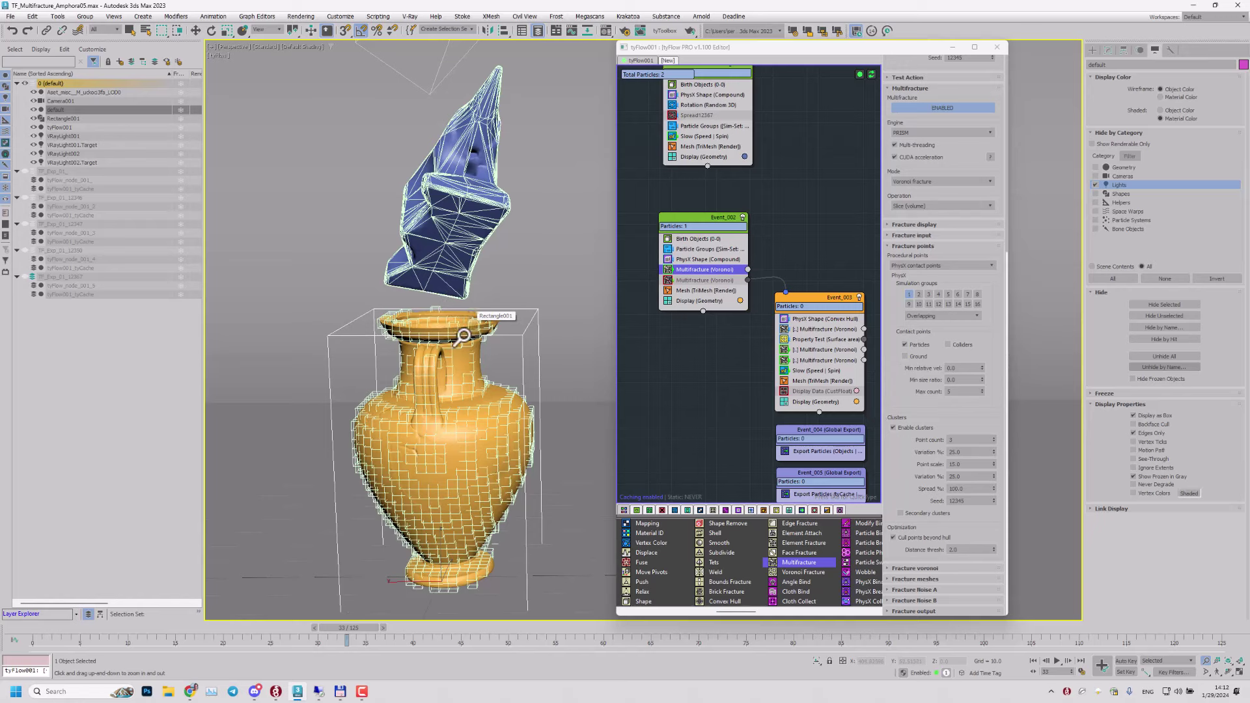
{"action": "left_click_drag", "start_coordinate": [466, 346], "coordinate": [480, 354]}
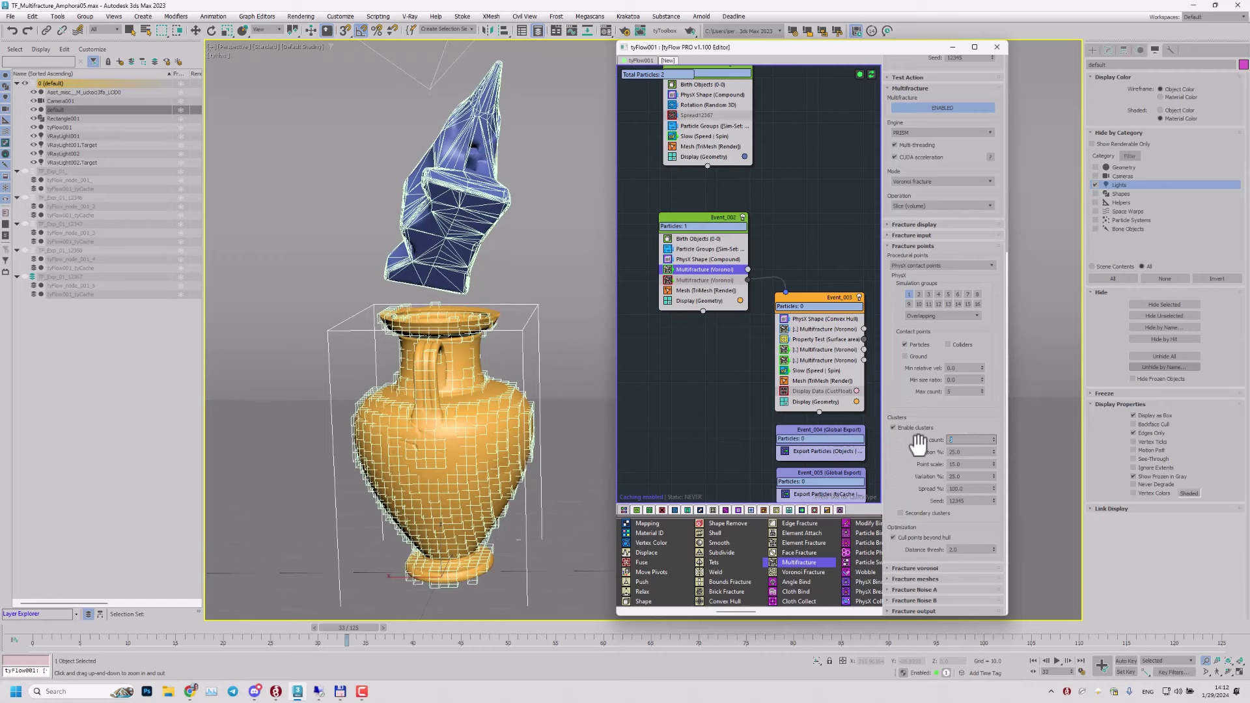
Step: Set the Multifracture clusters' point count to 10 and point scale to 50
{"action": "left_click", "coordinate": [909, 460]}
{"action": "double_click", "coordinate": [952, 440]}
{"action": "type", "text": "10"}
{"action": "key", "text": "Tab"}
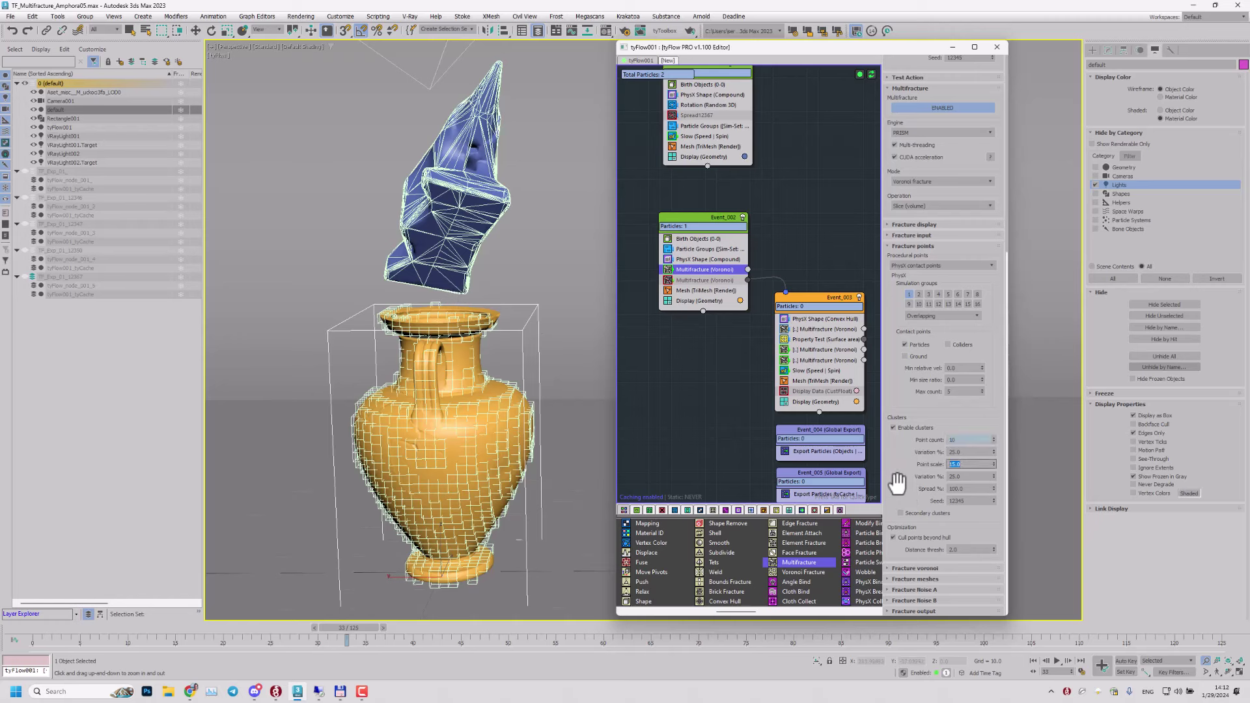
{"action": "left_click_drag", "start_coordinate": [436, 372], "coordinate": [466, 349]}
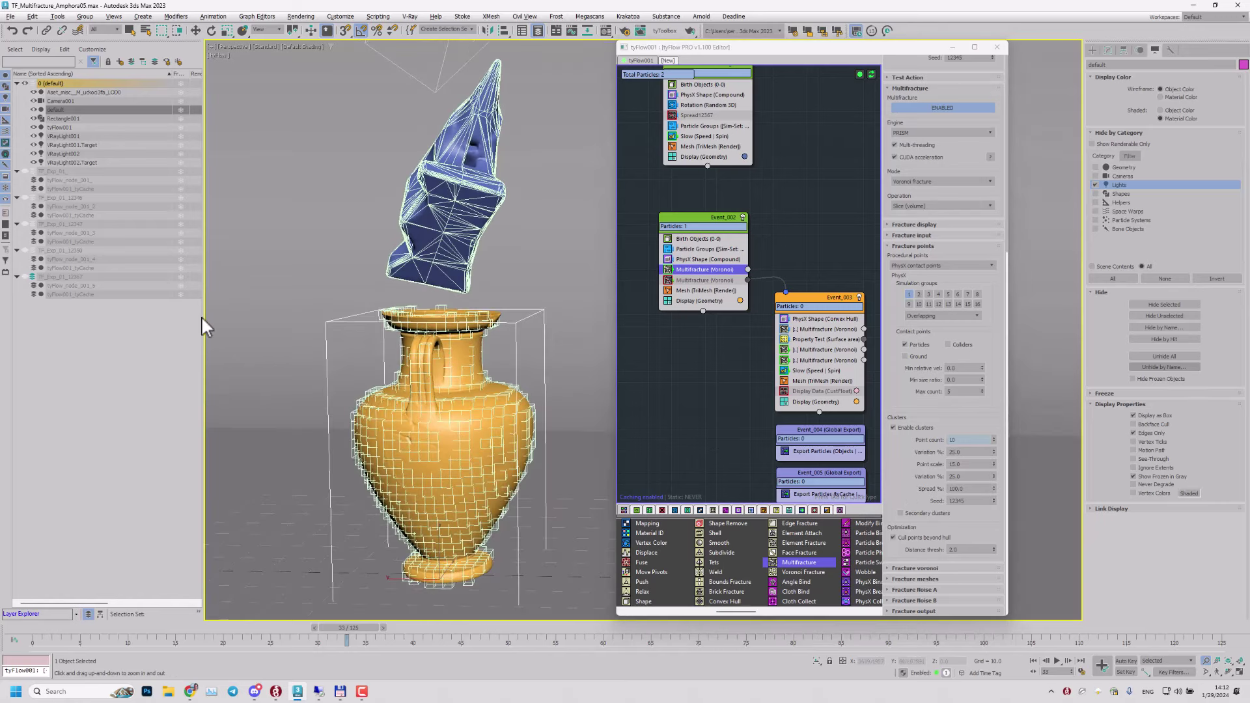
{"action": "double_click", "coordinate": [971, 464]}
{"action": "type", "text": "50"}
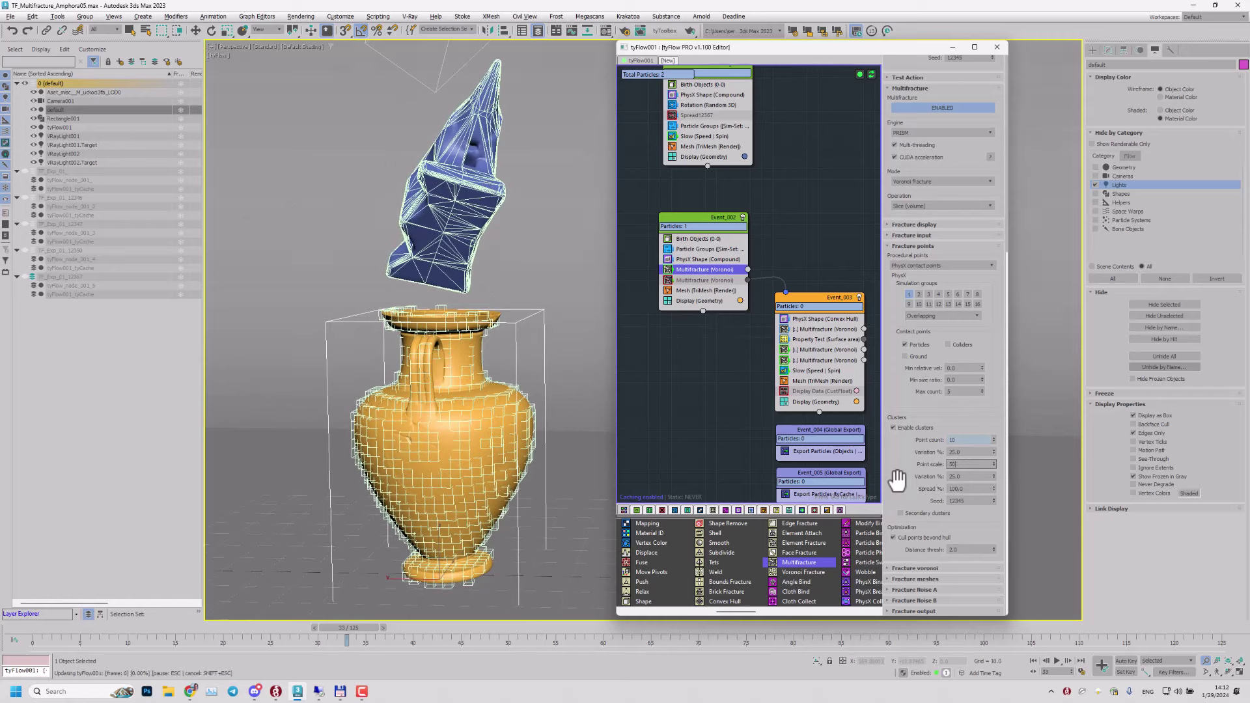
Step: Advance the simulation to frame 37 and examine how the fracture points spread around the amphora
{"action": "scroll", "coordinate": [508, 319], "scroll_direction": "up", "scroll_amount": 2}
{"action": "middle_click_drag", "start_coordinate": [515, 330], "coordinate": [516, 313]}
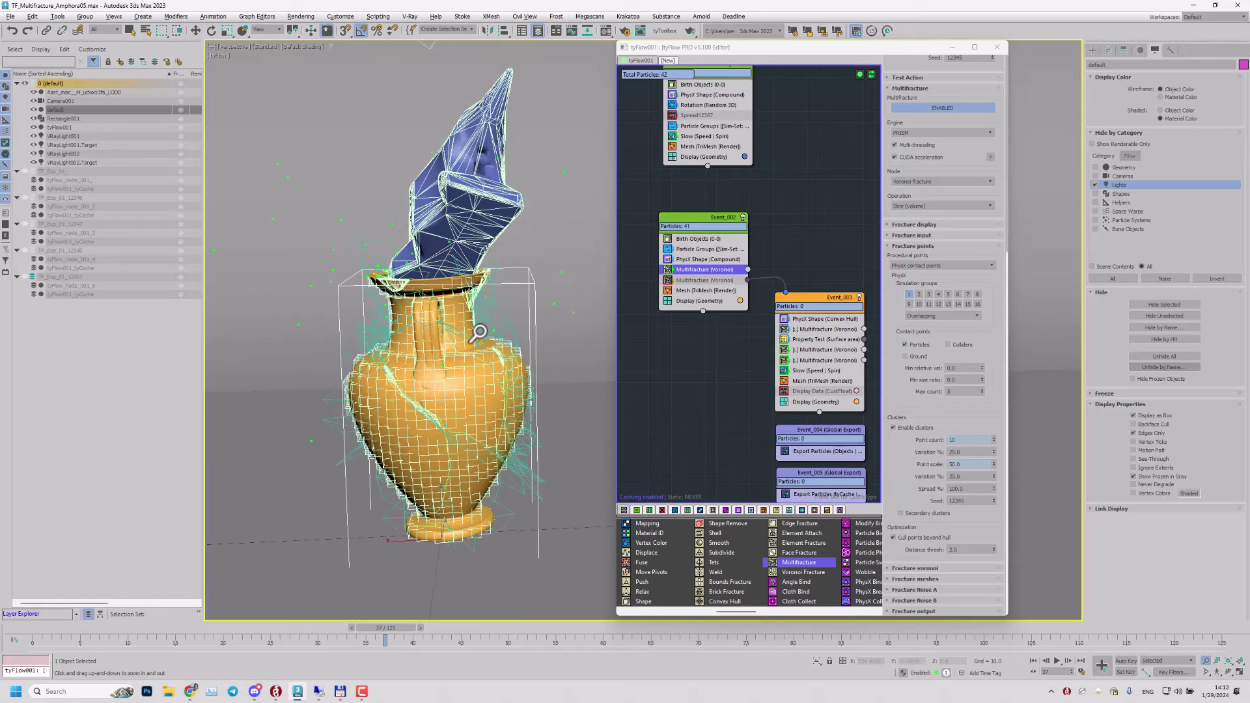
{"action": "scroll", "coordinate": [493, 379], "scroll_direction": "down", "scroll_amount": 5}
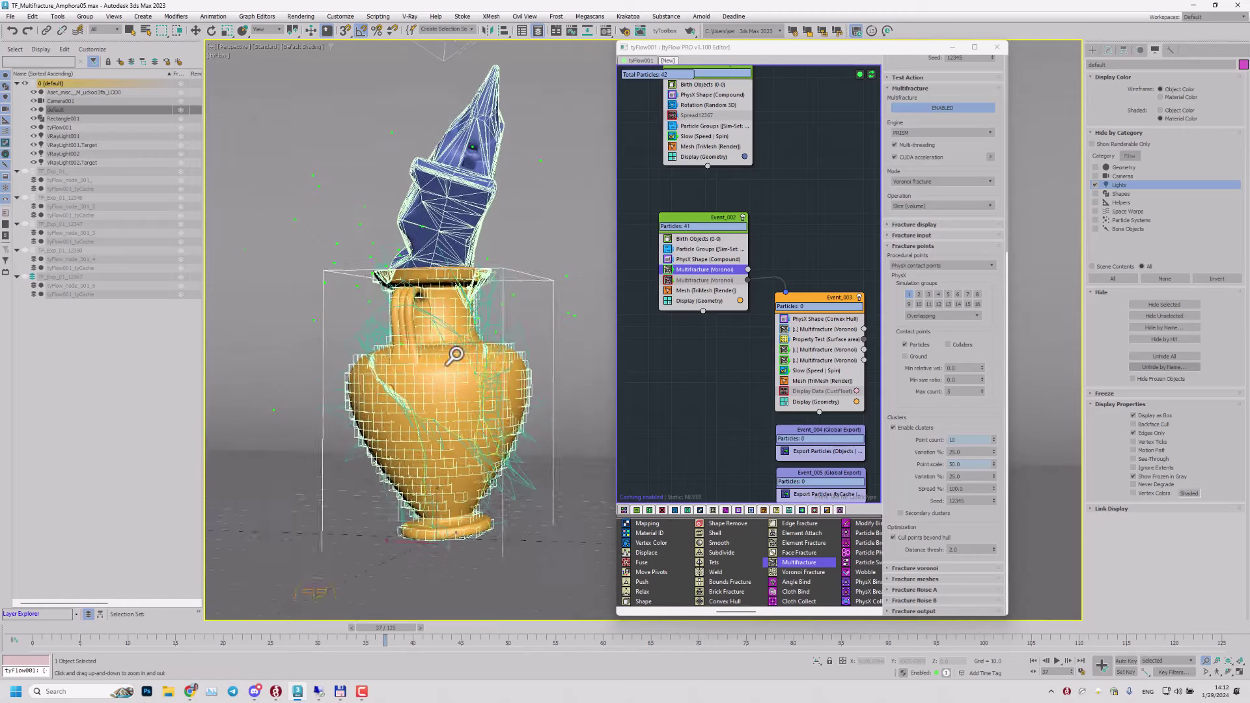
{"action": "middle_click_drag", "start_coordinate": [429, 383], "coordinate": [495, 351], "text": "alt"}
Step: Show Event_002's PhysX Shape settings and inspect the compound hulls of the amphora's fragments from several angles
{"action": "left_click", "coordinate": [708, 259]}
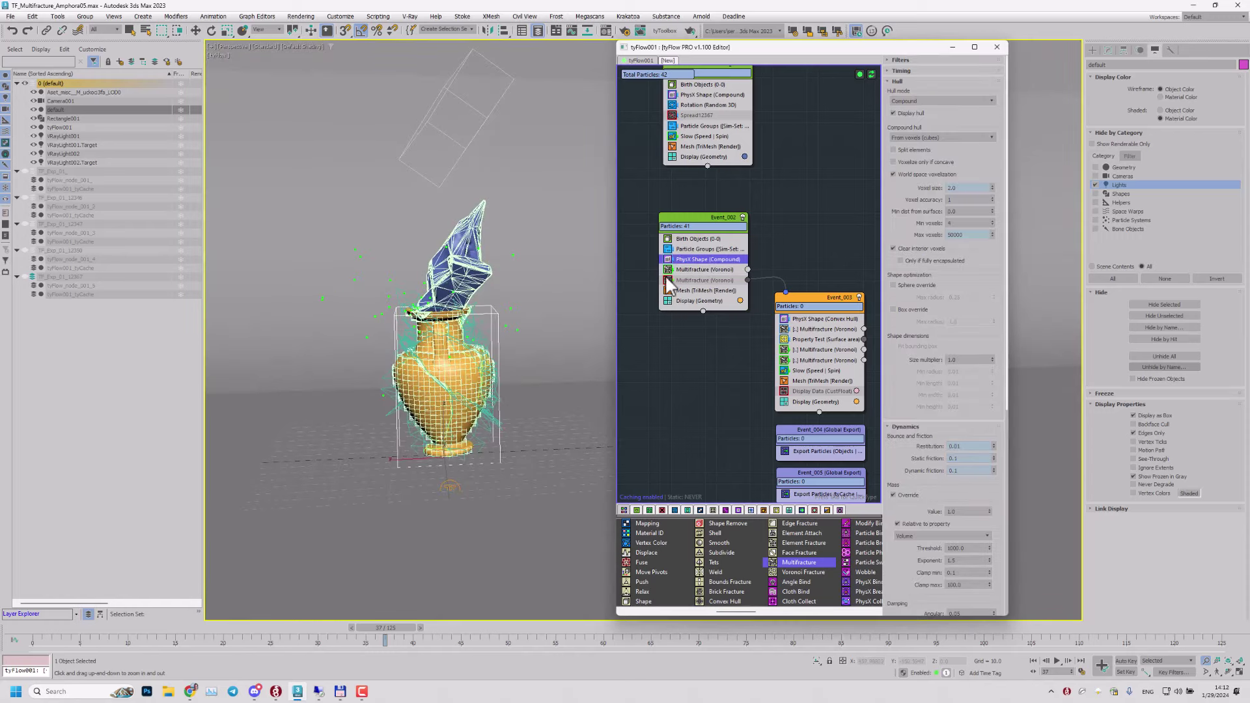
{"action": "scroll", "coordinate": [428, 338], "scroll_direction": "up", "scroll_amount": 5}
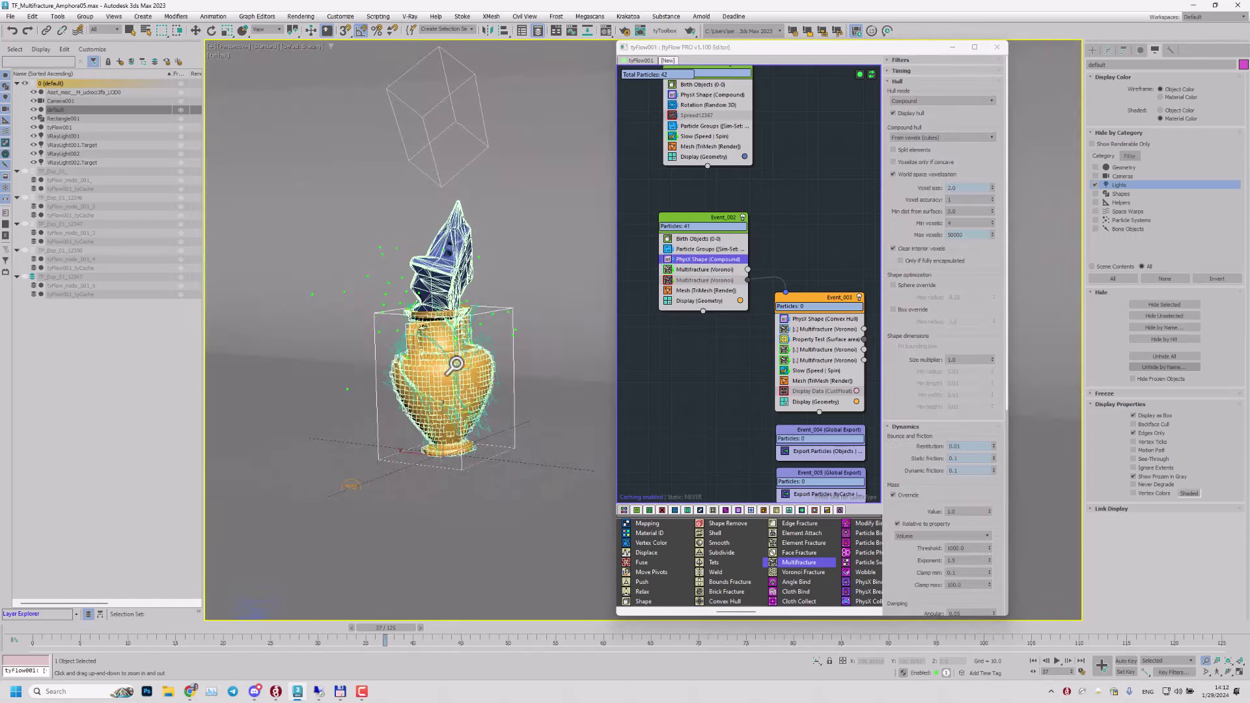
{"action": "middle_click_drag", "start_coordinate": [428, 337], "coordinate": [434, 366], "text": "alt"}
{"action": "scroll", "coordinate": [423, 346], "scroll_direction": "up", "scroll_amount": 3}
{"action": "middle_click_drag", "start_coordinate": [384, 458], "coordinate": [457, 414], "text": "alt"}
{"action": "scroll", "coordinate": [448, 426], "scroll_direction": "down", "scroll_amount": 3}
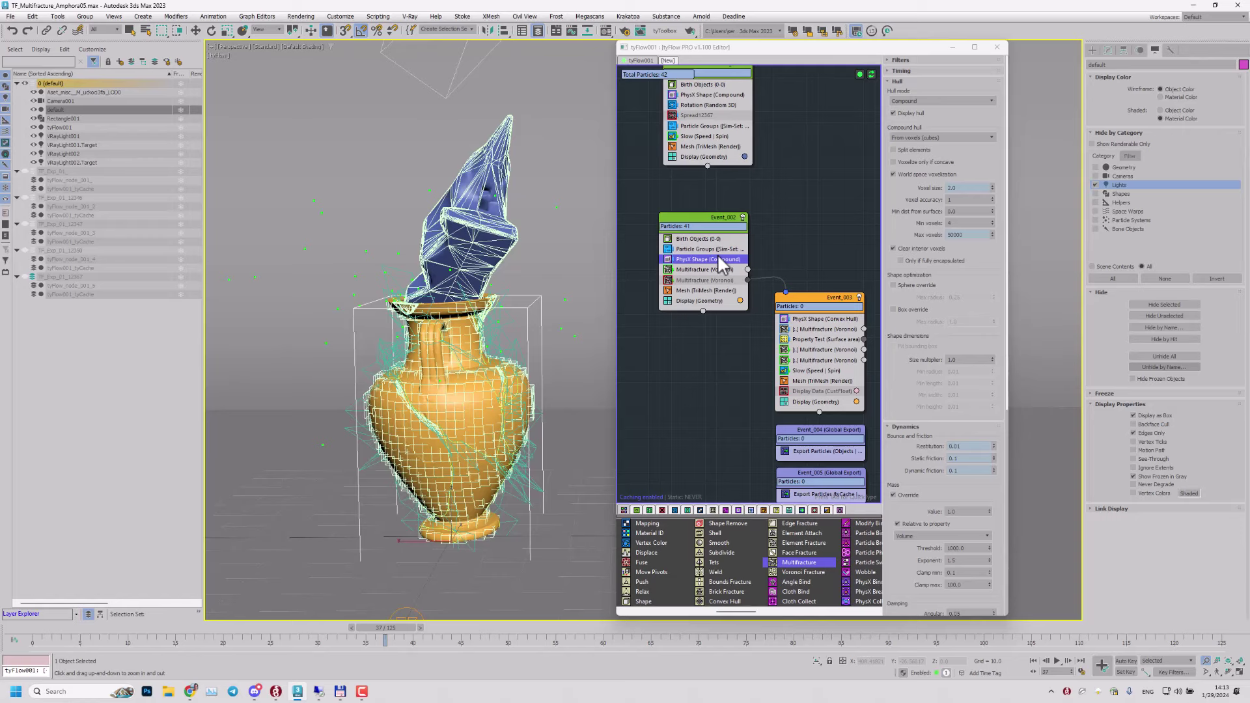
{"action": "mouse_move", "coordinate": [487, 335]}
{"action": "middle_mouse_down", "text": "alt"}
{"action": "mouse_move", "coordinate": [435, 342]}
{"action": "mouse_move", "coordinate": [475, 345]}
{"action": "middle_mouse_up", "text": "alt"}
{"action": "left_click_drag", "start_coordinate": [475, 344], "coordinate": [412, 313]}
{"action": "middle_click_drag", "start_coordinate": [445, 314], "coordinate": [380, 334], "text": "alt"}
{"action": "middle_click_drag", "start_coordinate": [403, 420], "coordinate": [444, 393], "text": "alt"}
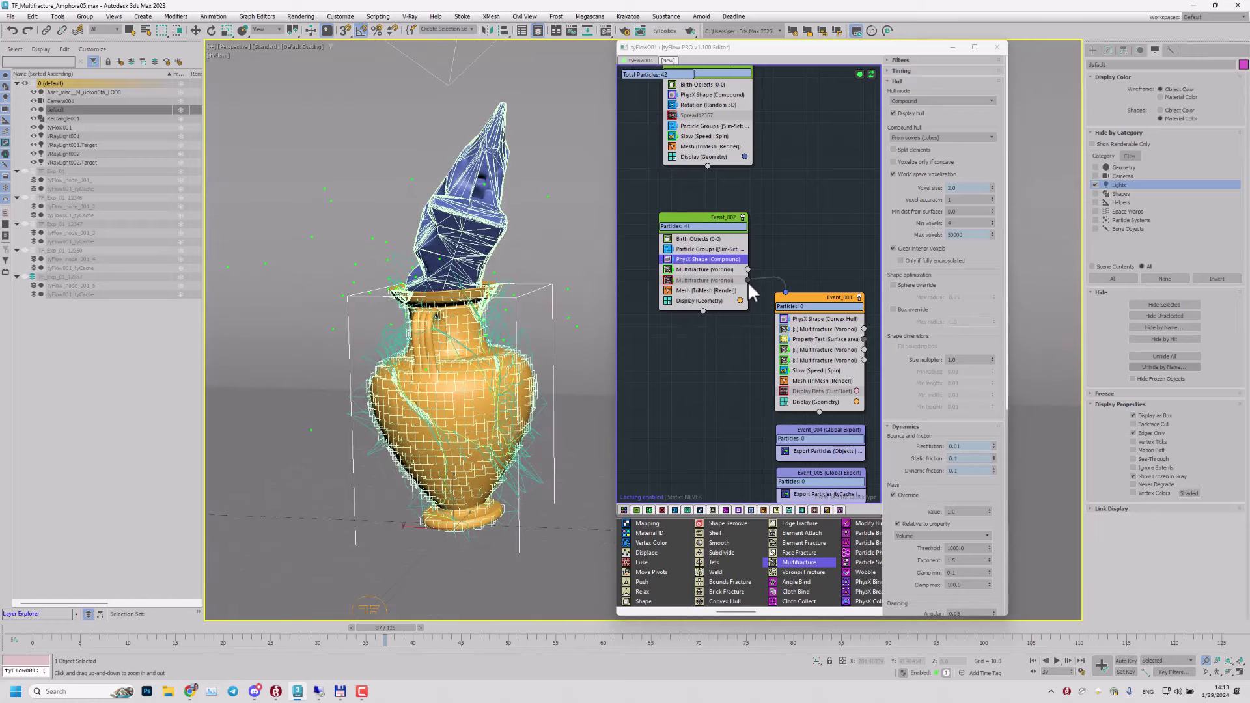
Step: Select Event_003 and inspect the amphora's fracture lines and handle more closely
{"action": "left_click_drag", "start_coordinate": [805, 306], "coordinate": [803, 310]}
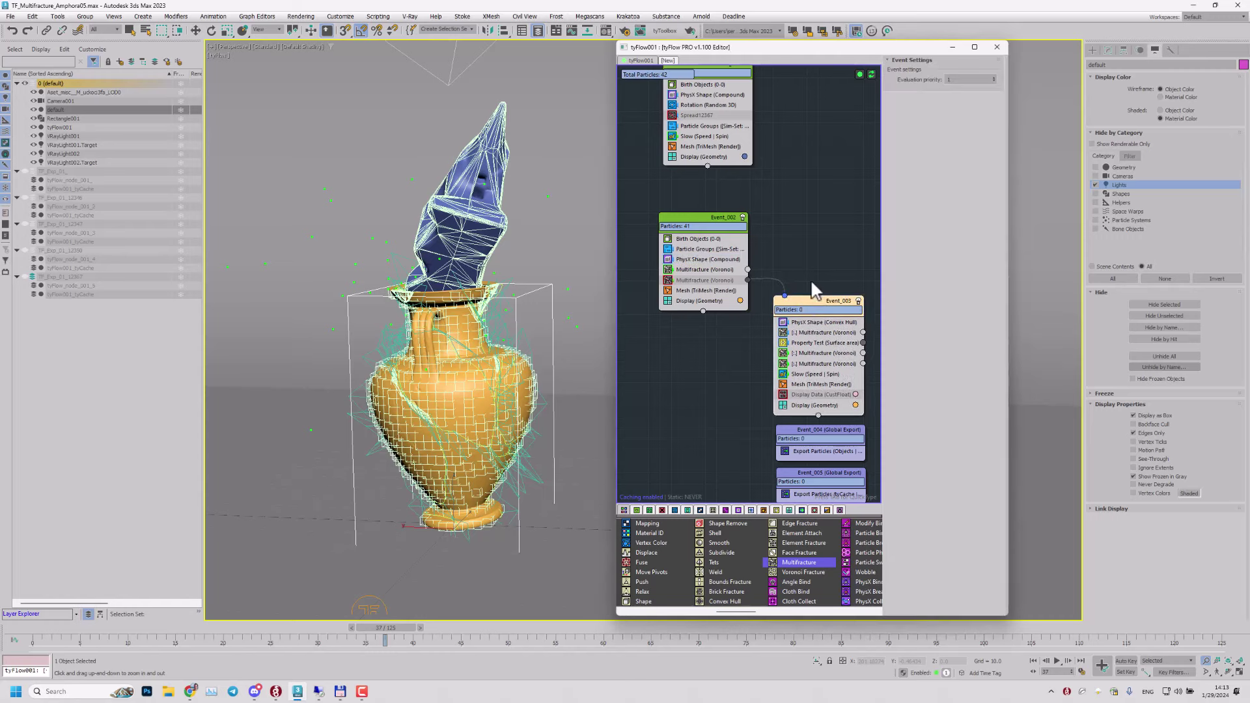
{"action": "middle_click_drag", "start_coordinate": [464, 335], "coordinate": [440, 340], "text": "alt"}
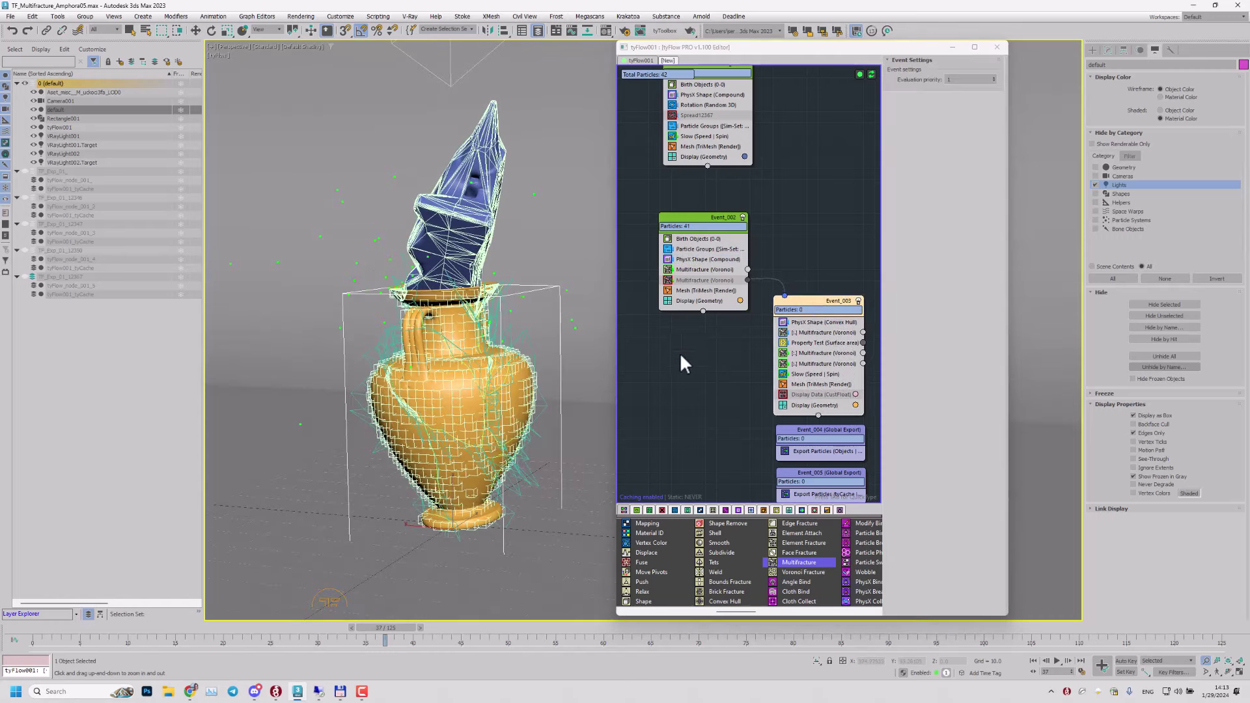
{"action": "middle_click_drag", "start_coordinate": [471, 392], "coordinate": [473, 390], "text": "alt"}
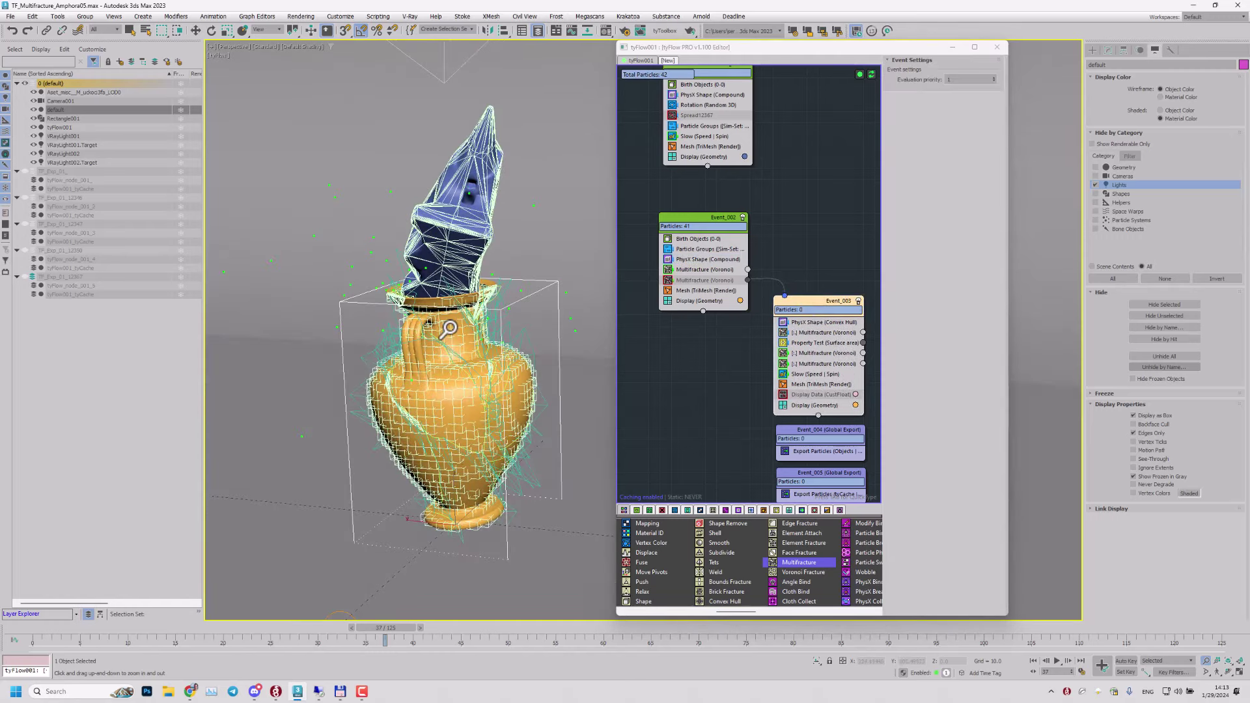
{"action": "scroll", "coordinate": [465, 320], "scroll_direction": "up", "scroll_amount": 3}
{"action": "middle_click_drag", "start_coordinate": [512, 334], "coordinate": [494, 321]}
Step: Return to frame 0 and delete Event_002's first Multifracture operator, keeping the one linked to Event_003
{"action": "left_click", "coordinate": [705, 271]}
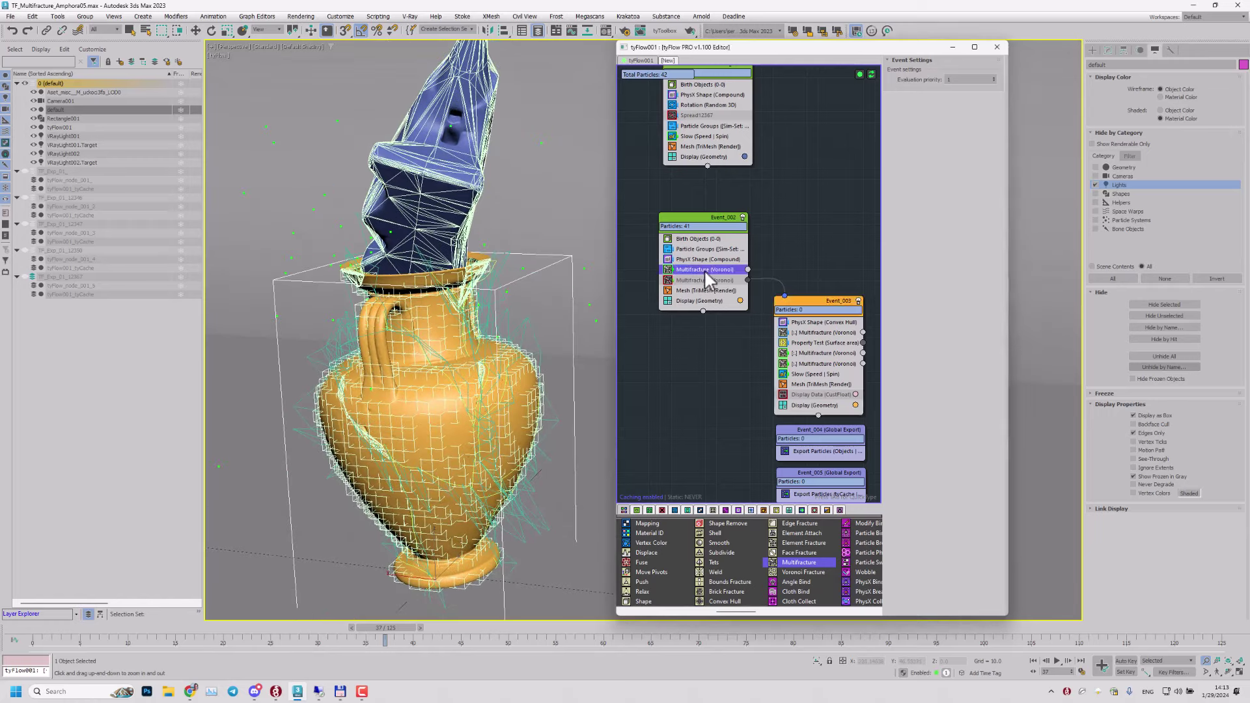
{"action": "left_click", "coordinate": [701, 269]}
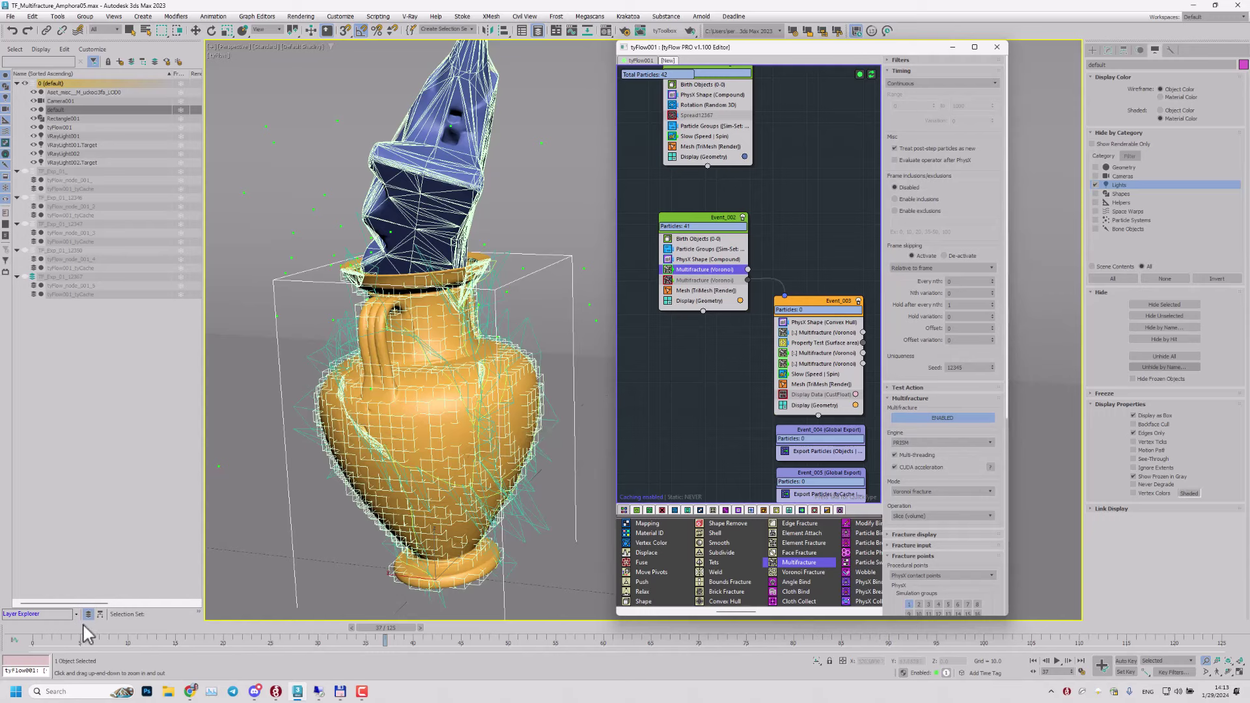
{"action": "left_click_drag", "start_coordinate": [87, 631], "coordinate": [3, 624]}
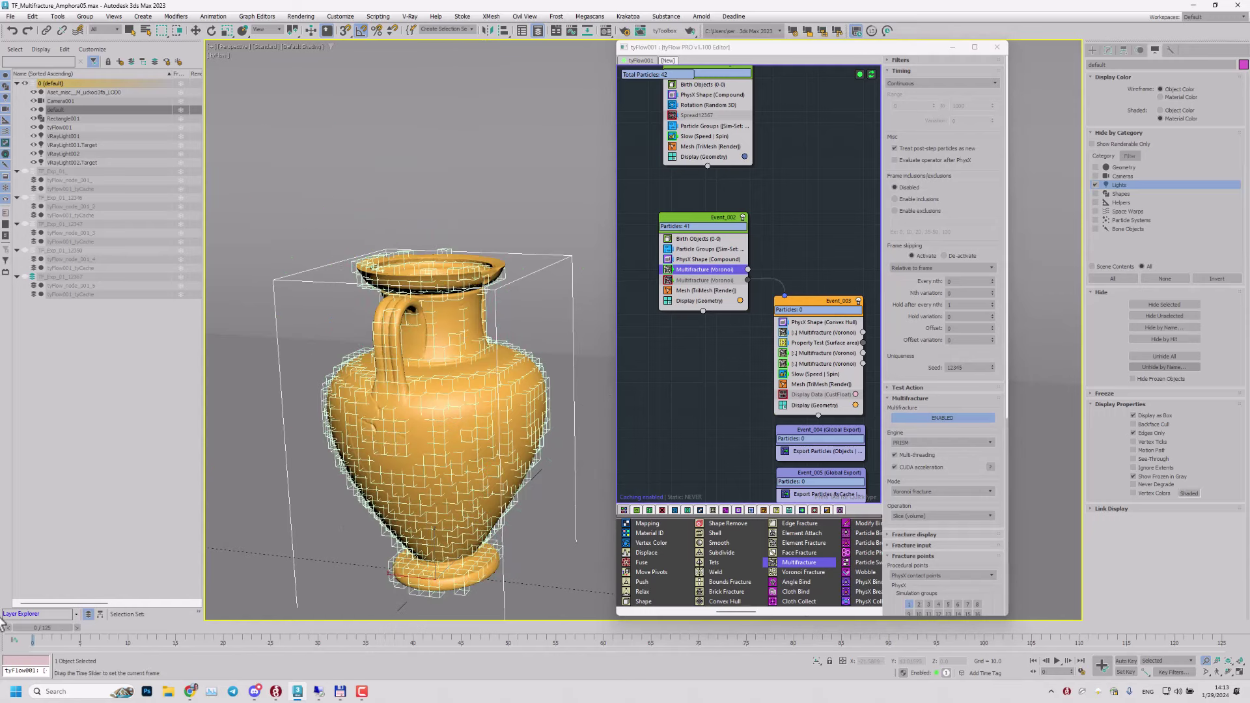
{"action": "left_click", "coordinate": [702, 280]}
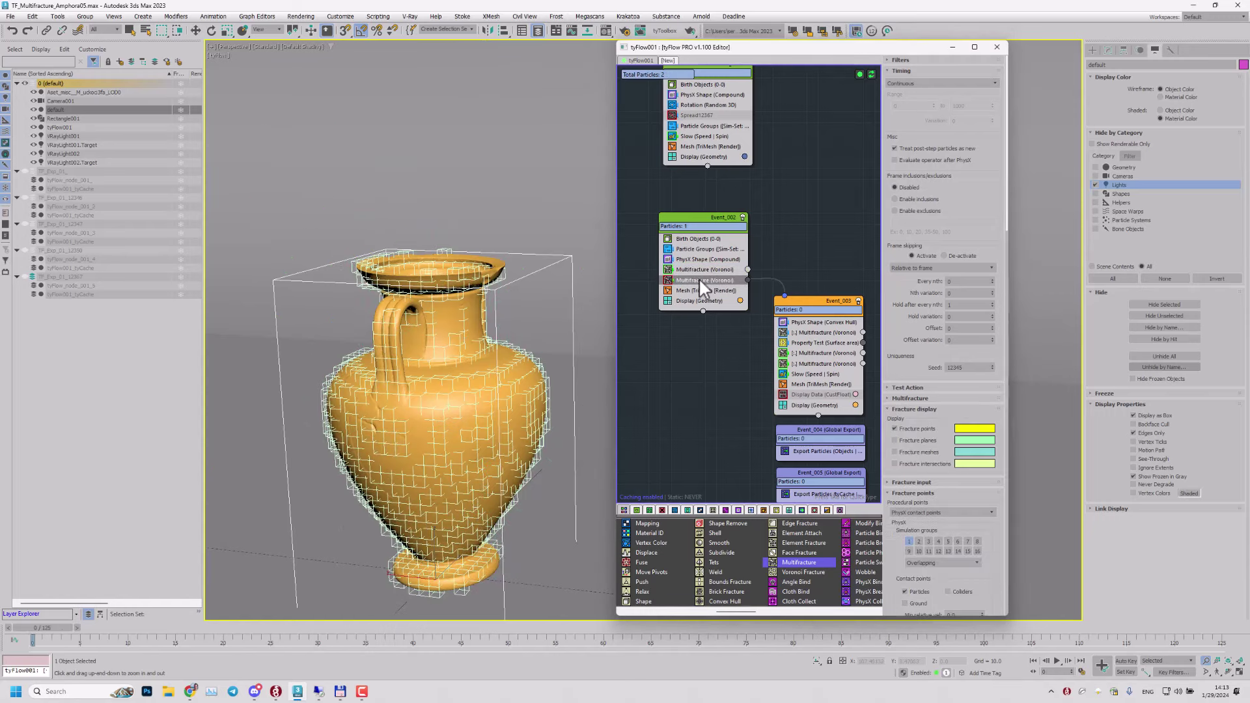
{"action": "left_click_drag", "start_coordinate": [699, 279], "coordinate": [701, 270]}
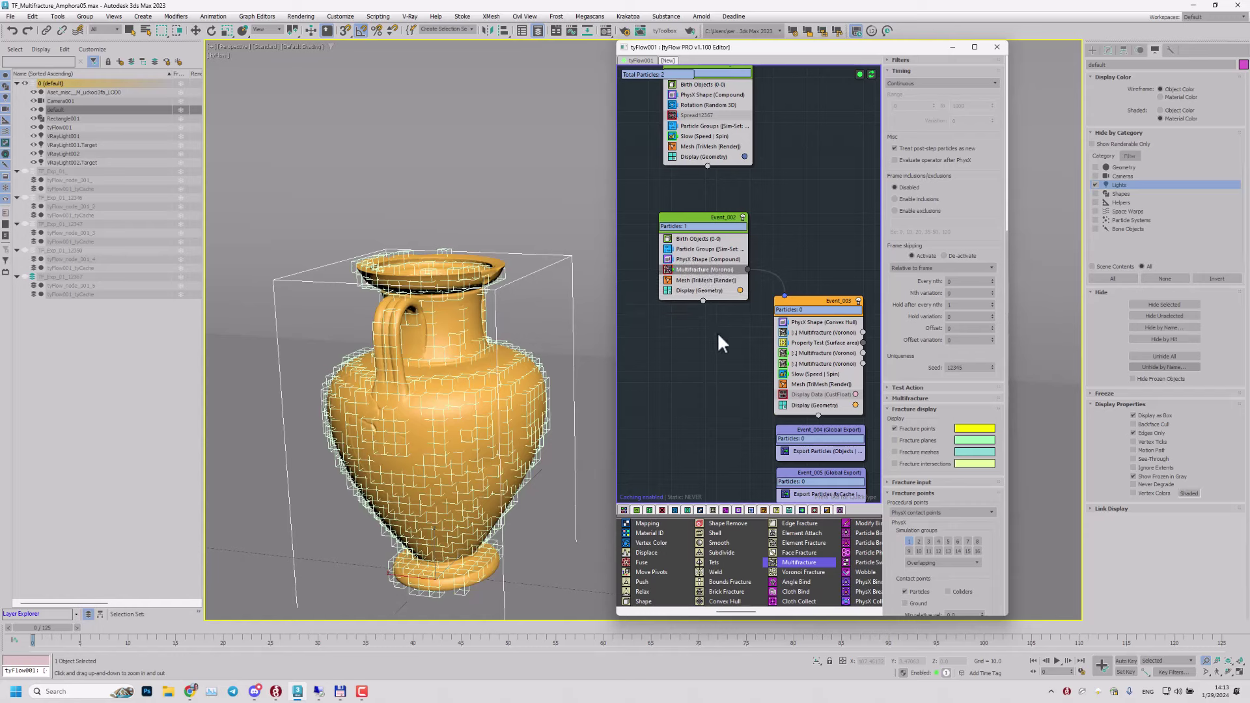
{"action": "mouse_move", "coordinate": [718, 334]}
{"action": "middle_mouse_down"}
{"action": "mouse_move", "coordinate": [720, 324]}
{"action": "mouse_move", "coordinate": [716, 334]}
{"action": "middle_mouse_up"}
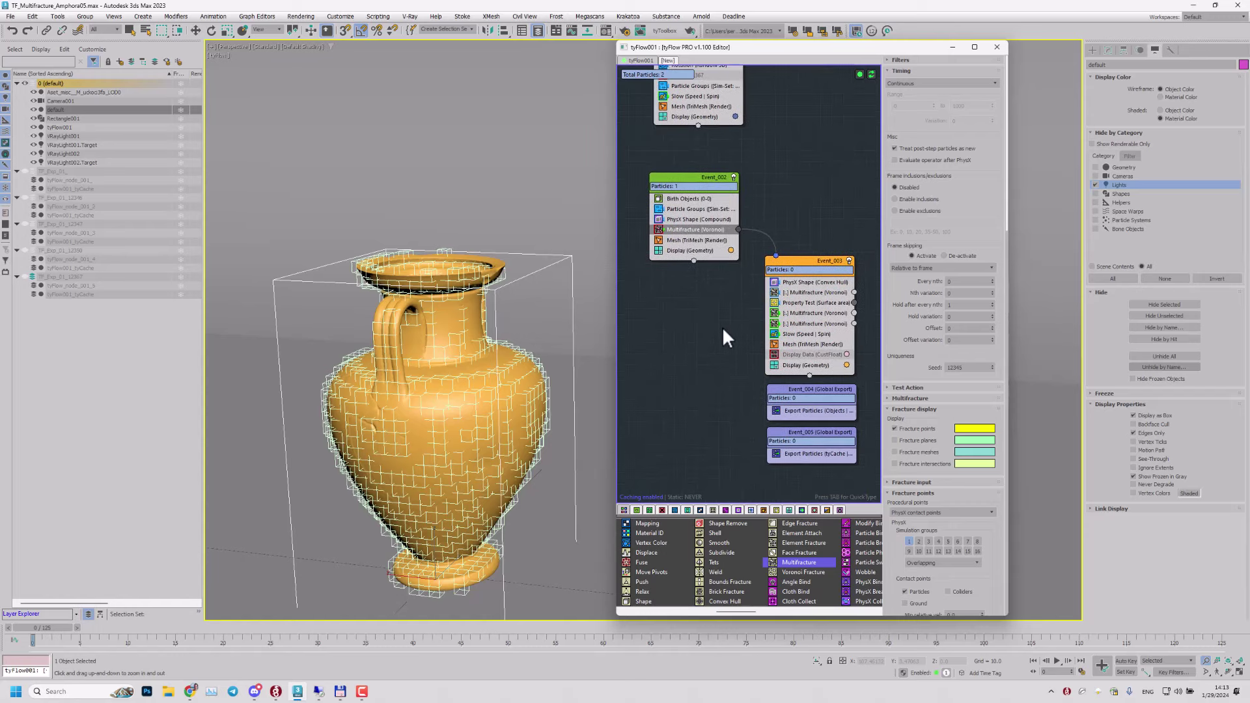
Step: Disable Event_003's three Multifracture operators and Property Test, and enable Event_002's remaining Multifracture operator
{"action": "left_click", "coordinate": [775, 324]}
{"action": "left_click", "coordinate": [775, 314]}
{"action": "left_click", "coordinate": [775, 303]}
{"action": "left_click", "coordinate": [776, 293]}
{"action": "middle_click_drag", "start_coordinate": [521, 342], "coordinate": [459, 383], "text": "alt"}
{"action": "middle_click_drag", "start_coordinate": [459, 382], "coordinate": [526, 394]}
{"action": "left_click", "coordinate": [665, 231]}
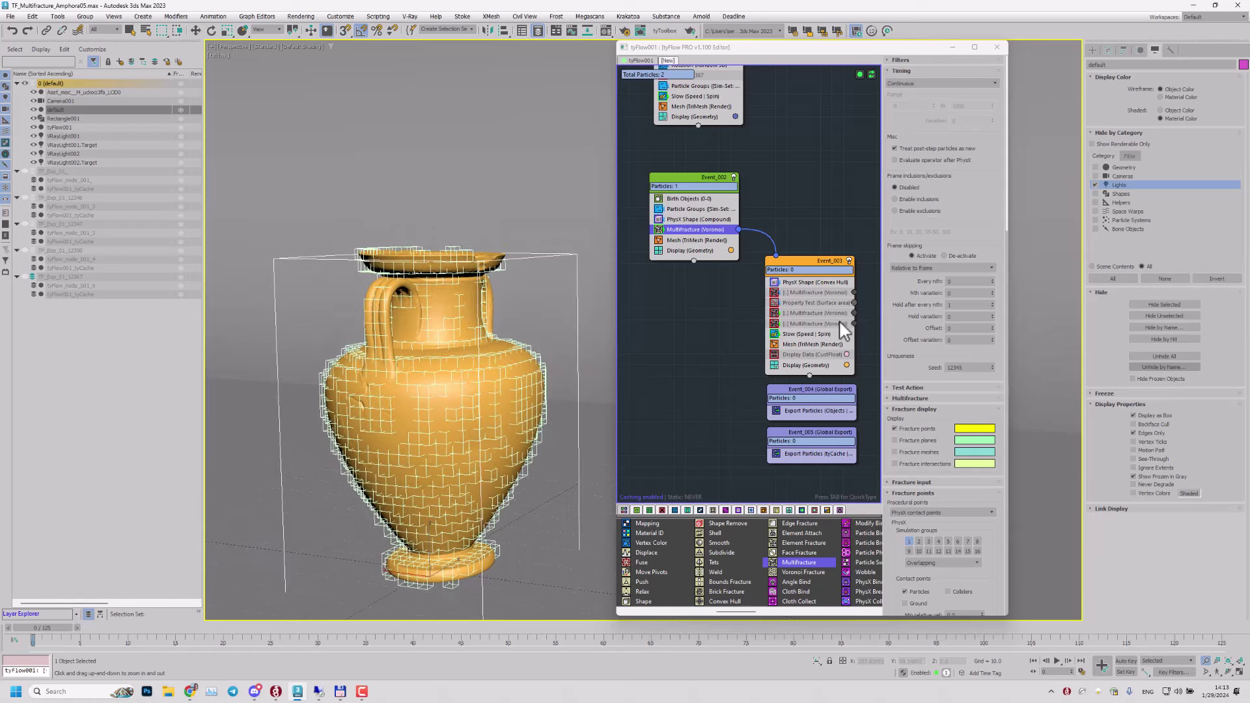
Step: Advance the simulation to frame 37 and examine the fracture points and cracks across the amphora's rim, handles and body
{"action": "middle_click_drag", "start_coordinate": [549, 336], "coordinate": [496, 282], "text": "alt"}
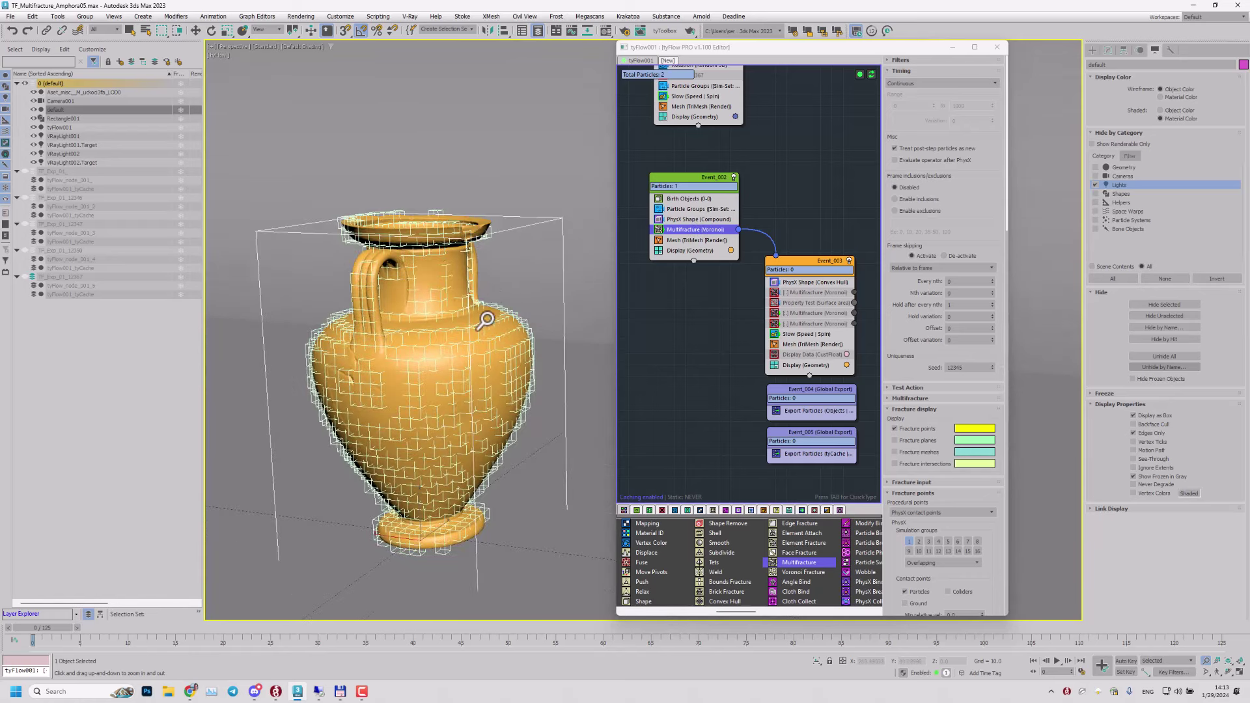
{"action": "key", "text": "slash"}
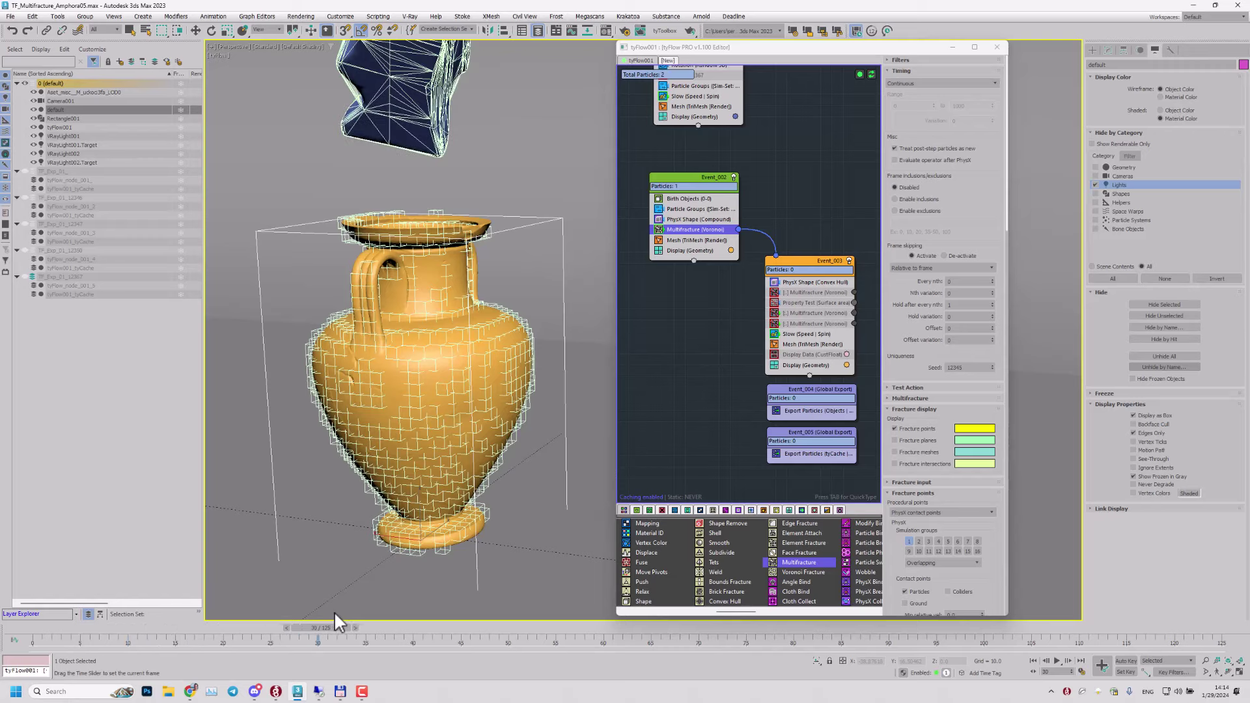
{"action": "middle_click_drag", "start_coordinate": [438, 357], "coordinate": [450, 387]}
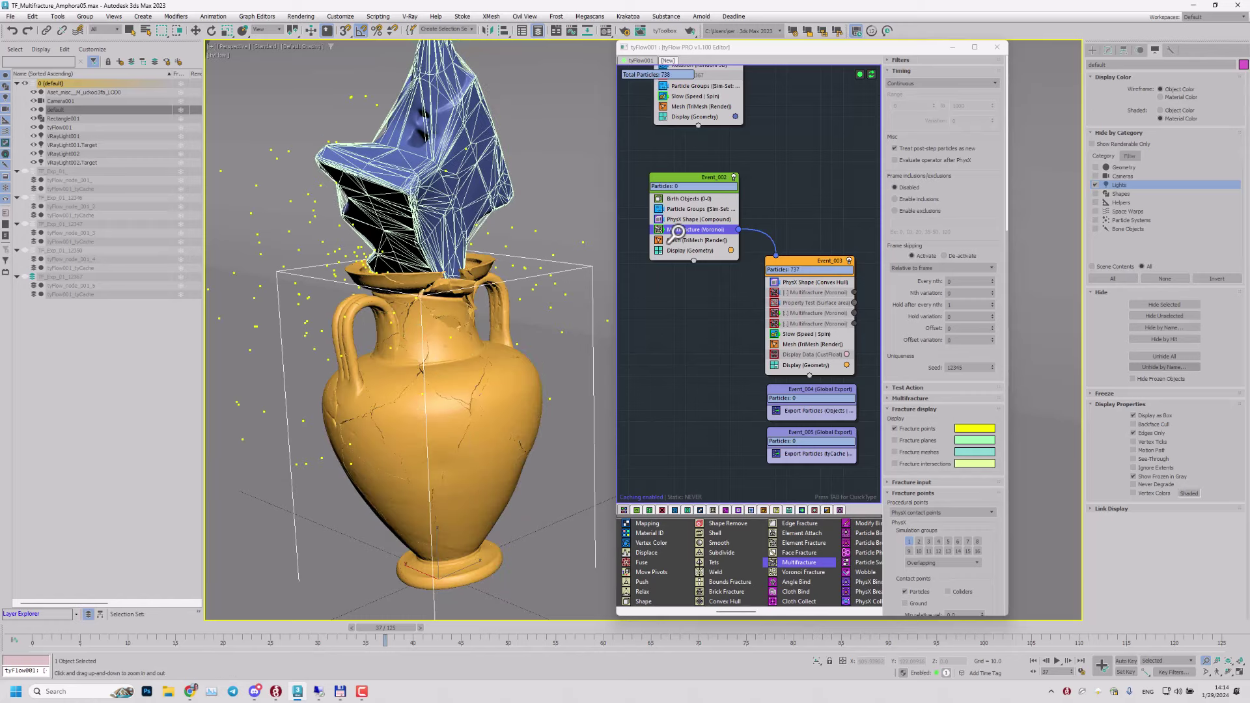
{"action": "mouse_move", "coordinate": [483, 332]}
{"action": "middle_mouse_down", "text": "alt"}
{"action": "mouse_move", "coordinate": [453, 313]}
{"action": "mouse_move", "coordinate": [476, 312]}
{"action": "middle_mouse_up", "text": "alt"}
{"action": "scroll", "coordinate": [429, 332], "scroll_direction": "up", "scroll_amount": 5}
{"action": "scroll", "coordinate": [429, 332], "scroll_direction": "down", "scroll_amount": 5}
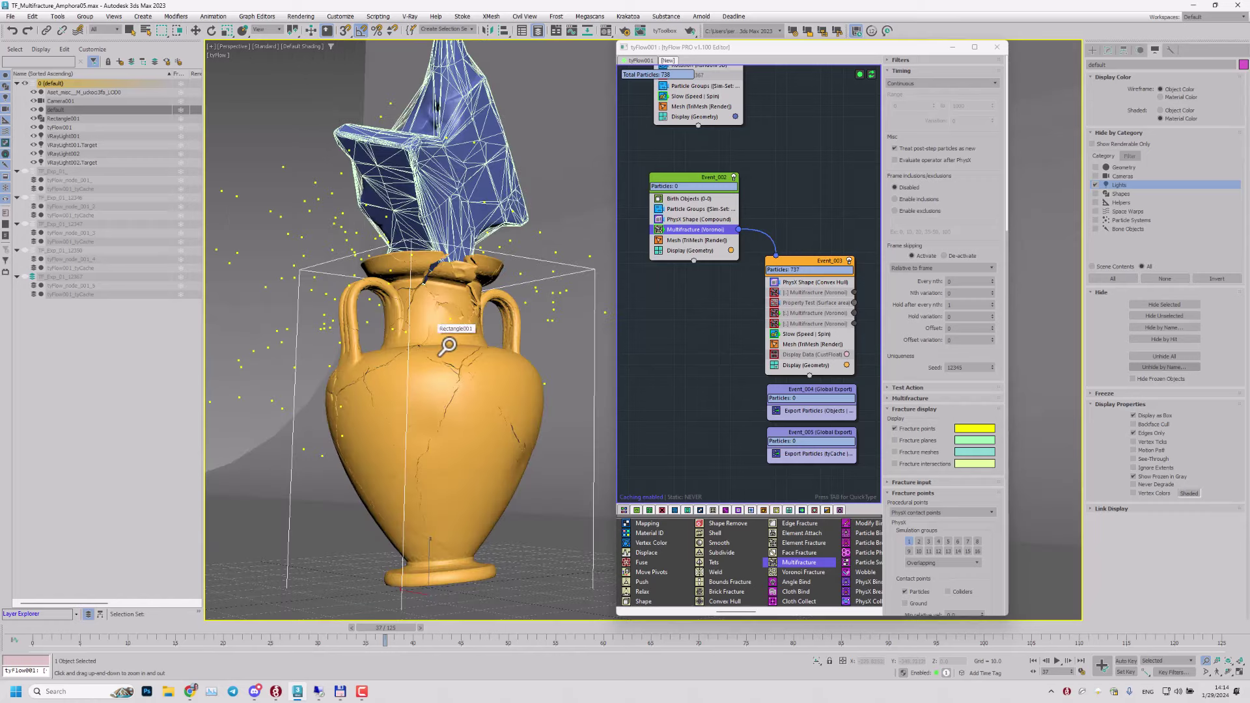
{"action": "scroll", "coordinate": [445, 352], "scroll_direction": "up", "scroll_amount": 3}
{"action": "middle_click_drag", "start_coordinate": [445, 361], "coordinate": [460, 358]}
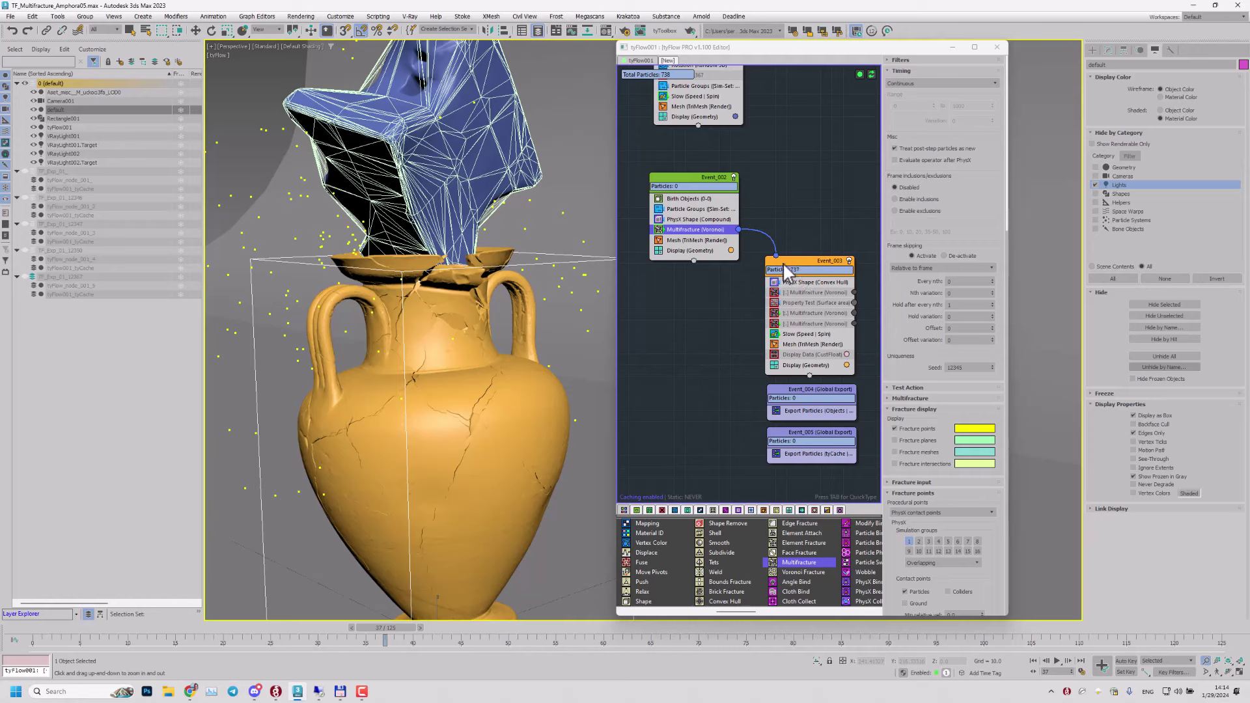
Step: Select Event_003 and inspect the cracks on the amphora's shoulder and neck up close
{"action": "left_click_drag", "start_coordinate": [806, 264], "coordinate": [802, 265]}
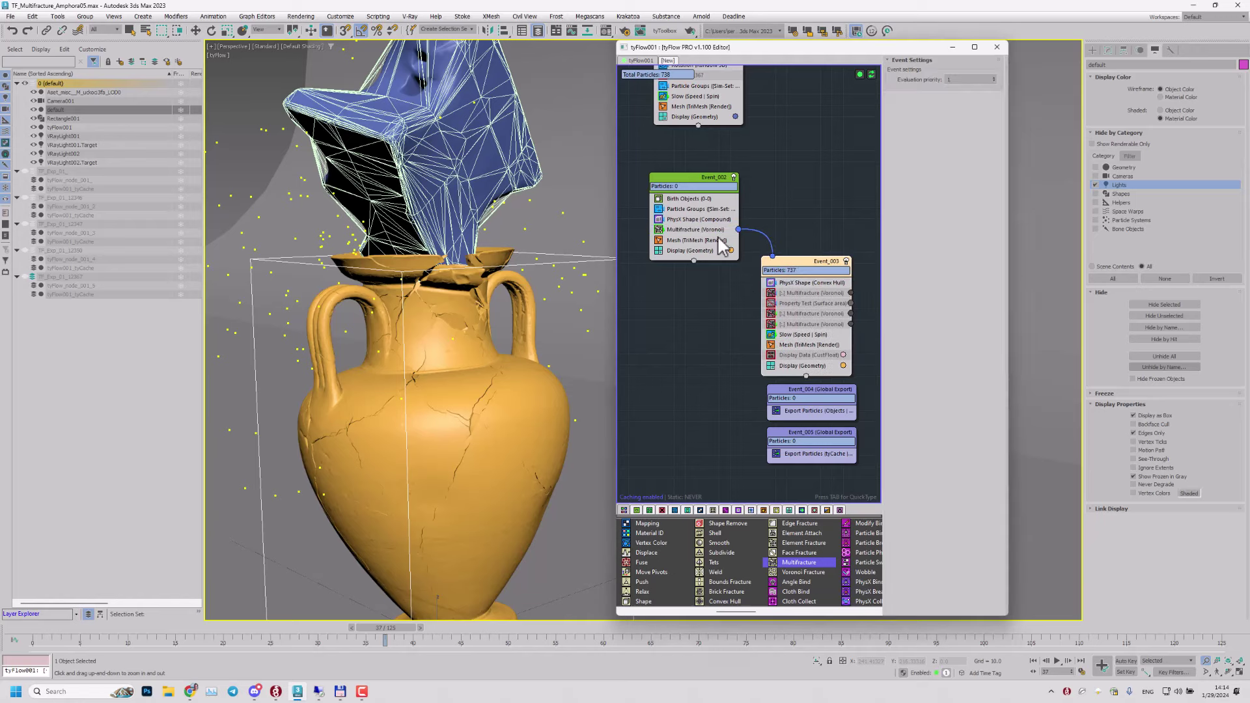
{"action": "middle_click_drag", "start_coordinate": [378, 346], "coordinate": [410, 324], "text": "alt"}
{"action": "scroll", "coordinate": [447, 333], "scroll_direction": "up", "scroll_amount": 1}
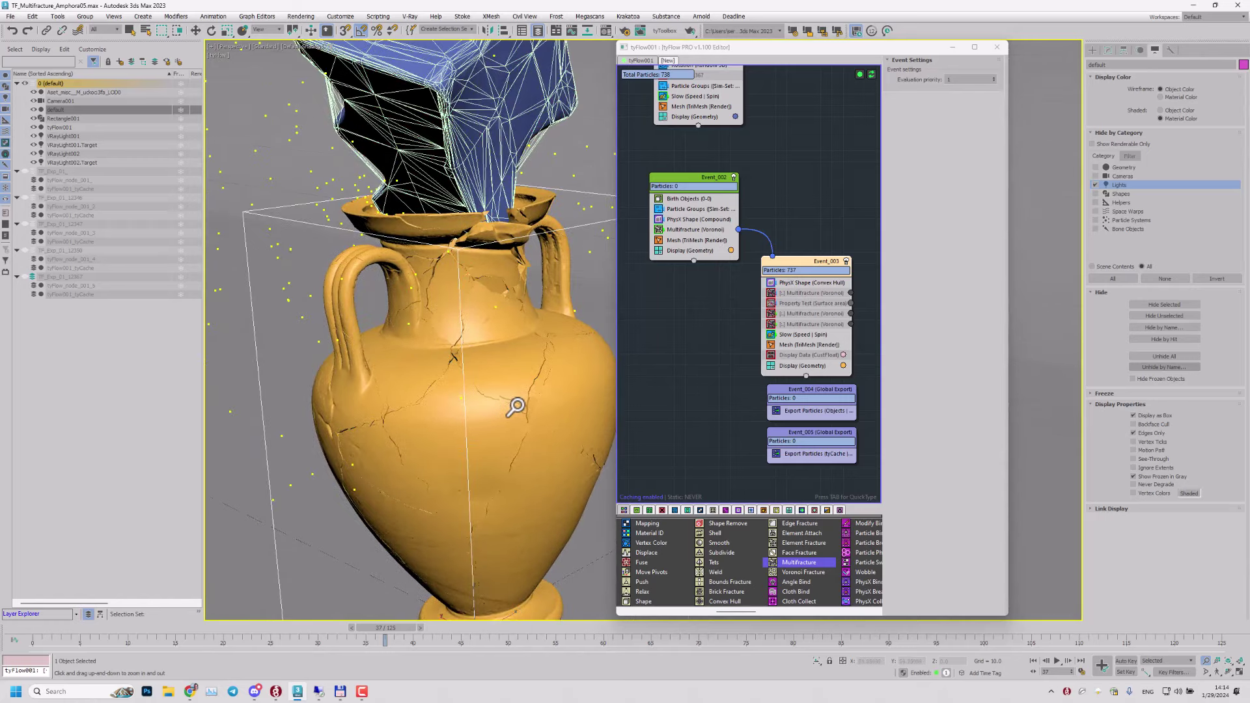
Step: Open the settings of Event_002's Multifracture operator and collapse its Fracture display and Fracture points sections to reach Fracture voronoi
{"action": "scroll", "coordinate": [501, 397], "scroll_direction": "up", "scroll_amount": 6}
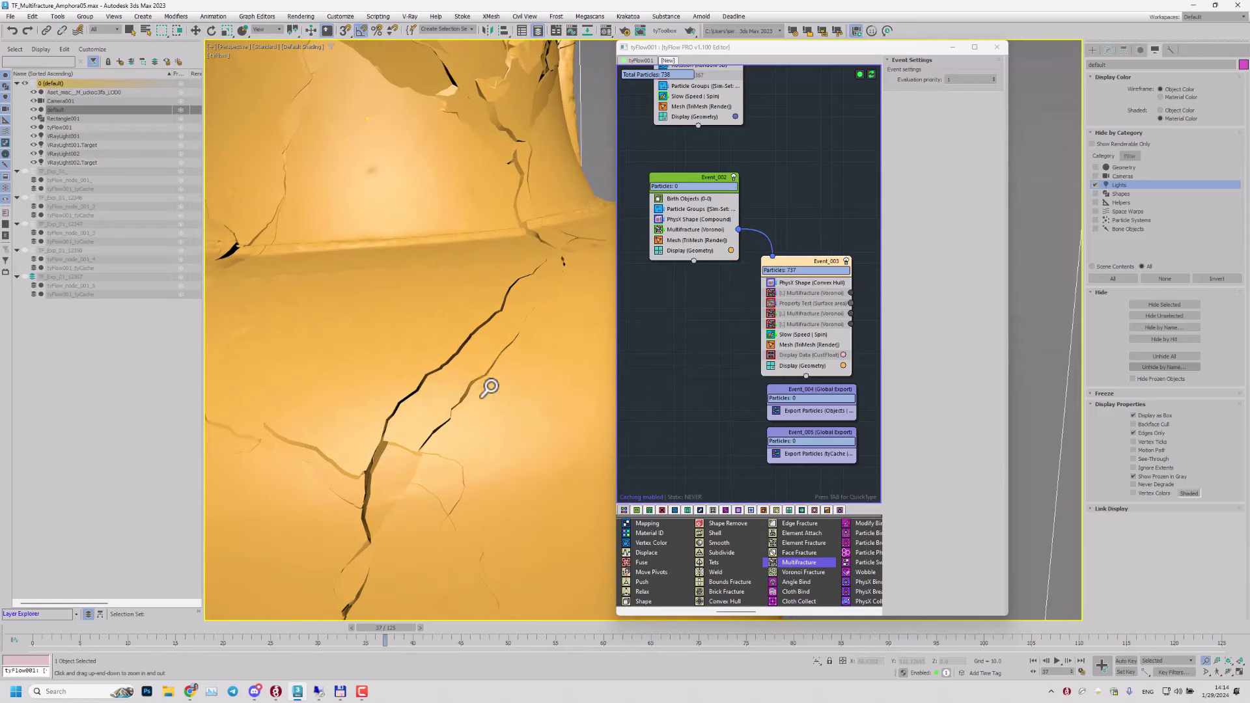
{"action": "scroll", "coordinate": [456, 394], "scroll_direction": "down", "scroll_amount": 7}
{"action": "scroll", "coordinate": [351, 417], "scroll_direction": "up", "scroll_amount": 3}
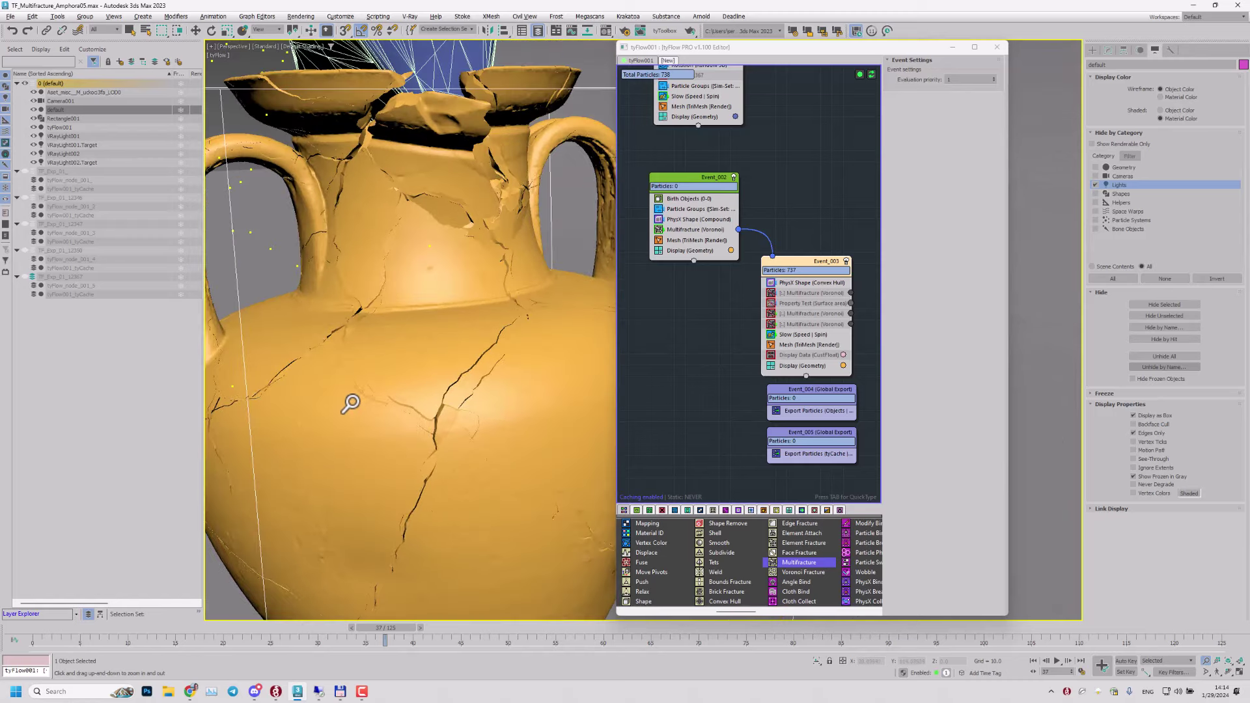
{"action": "scroll", "coordinate": [364, 400], "scroll_direction": "up", "scroll_amount": 4}
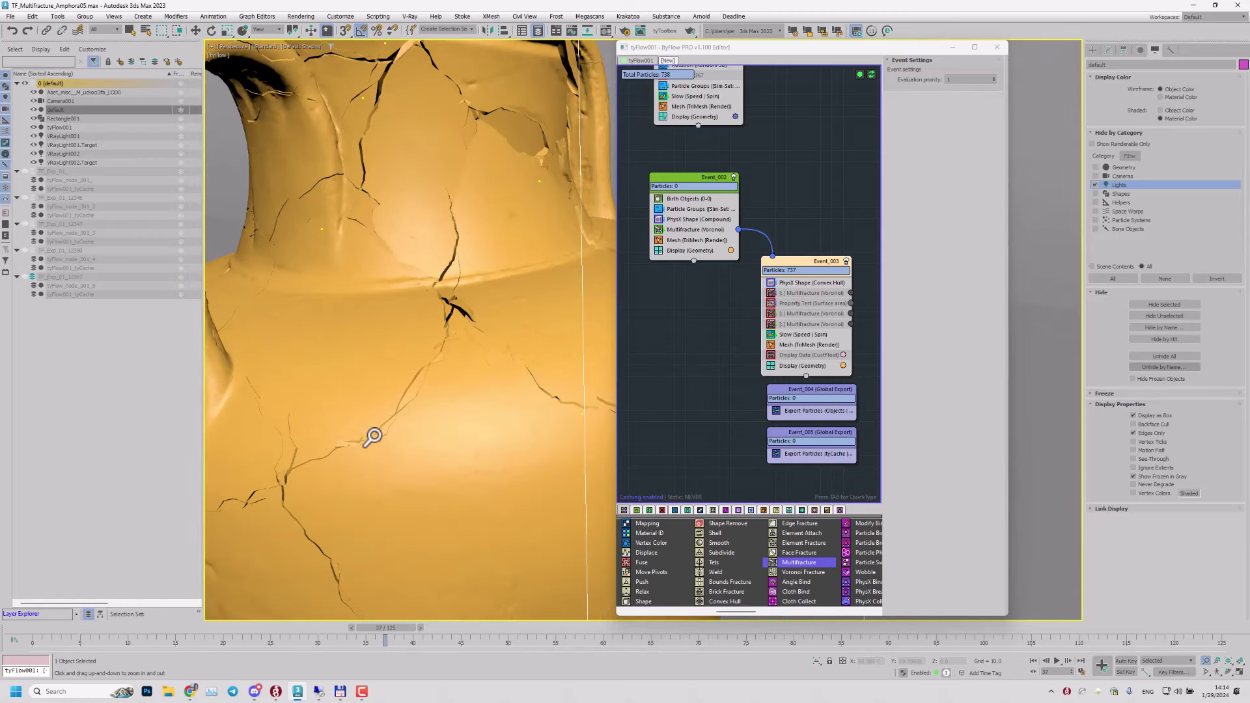
{"action": "left_click", "coordinate": [685, 229]}
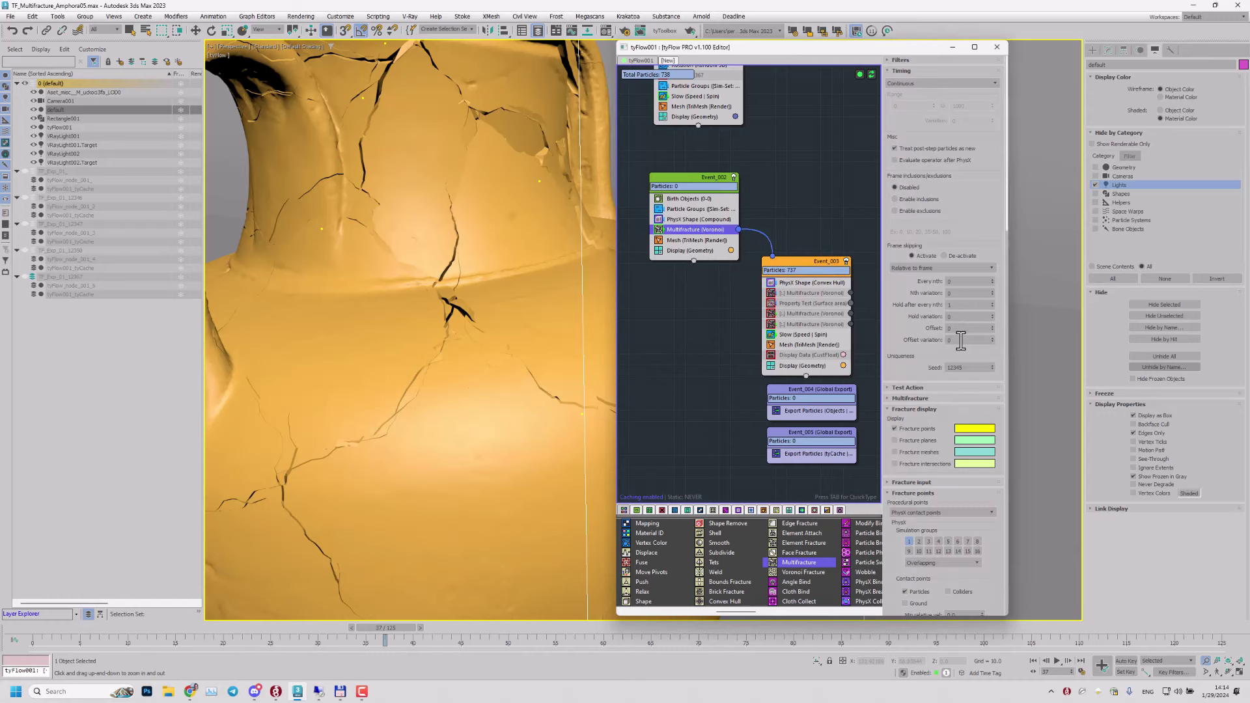
{"action": "left_click_drag", "start_coordinate": [887, 345], "coordinate": [885, 238]}
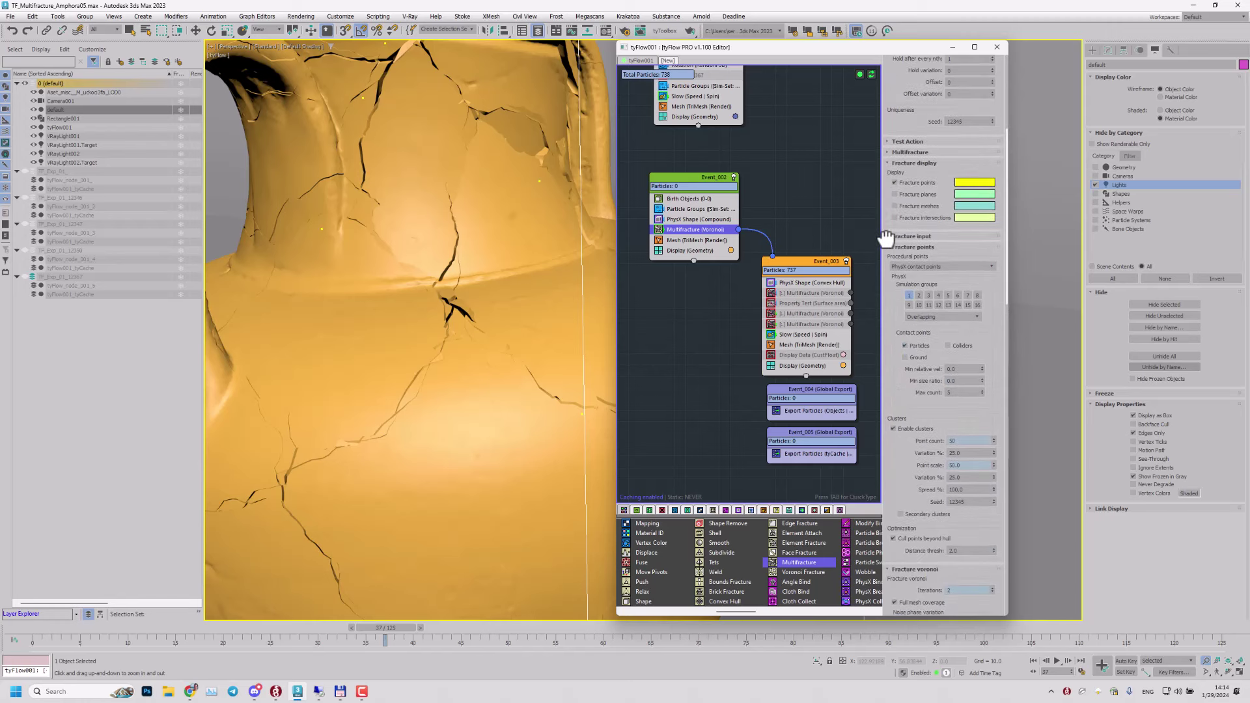
{"action": "left_click", "coordinate": [905, 164]}
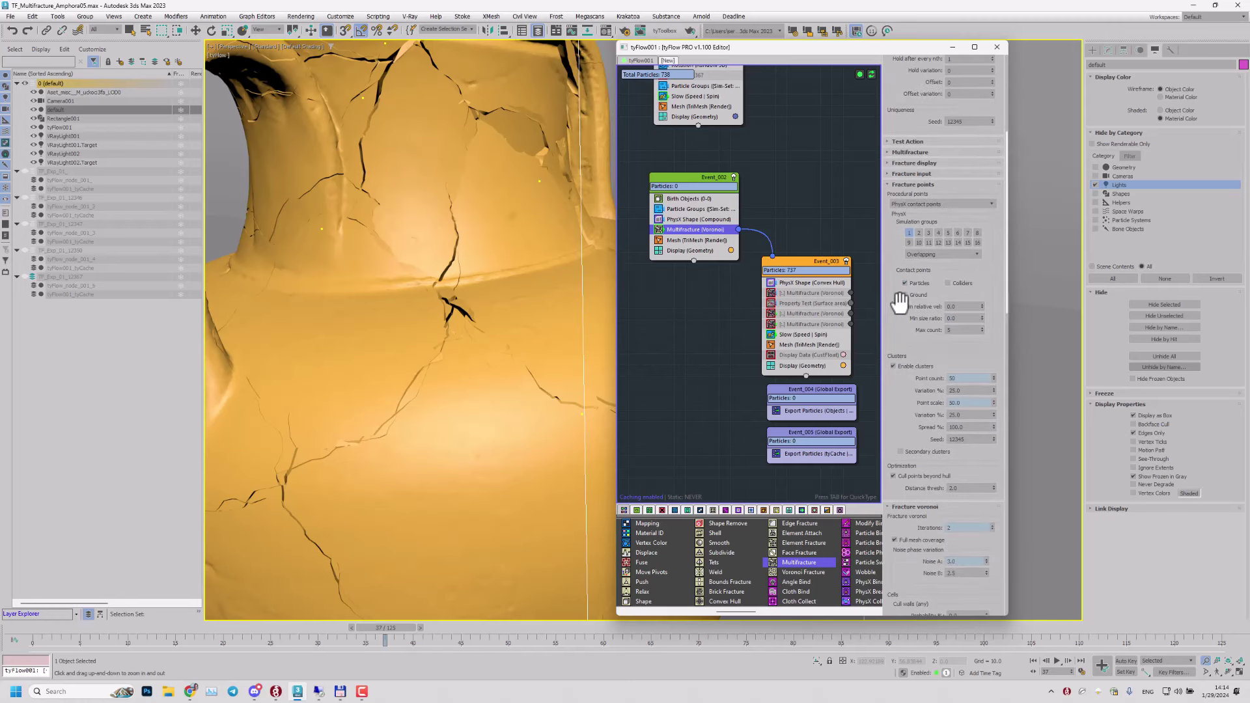
{"action": "left_click_drag", "start_coordinate": [898, 304], "coordinate": [899, 307]}
{"action": "left_click", "coordinate": [911, 187]}
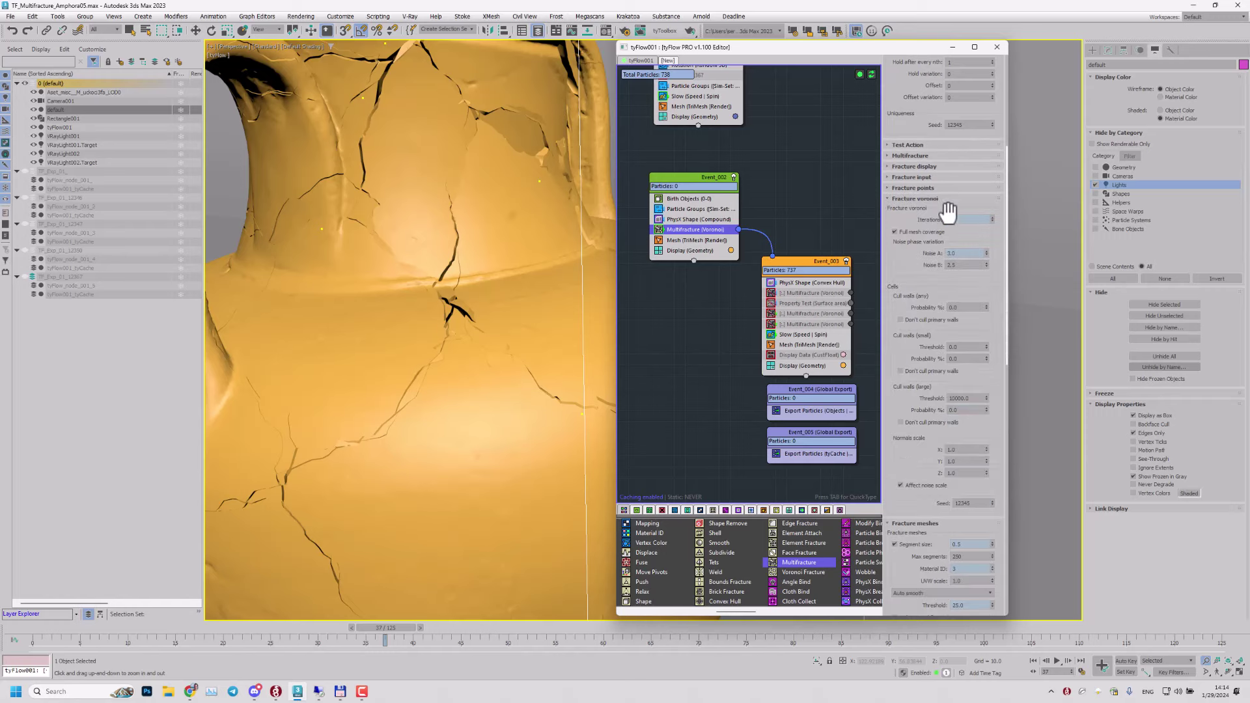
Step: Set the Fracture voronoi iterations of Event_002's Multifracture operator to 1
{"action": "double_click", "coordinate": [969, 219]}
{"action": "left_click_drag", "start_coordinate": [440, 317], "coordinate": [447, 329]}
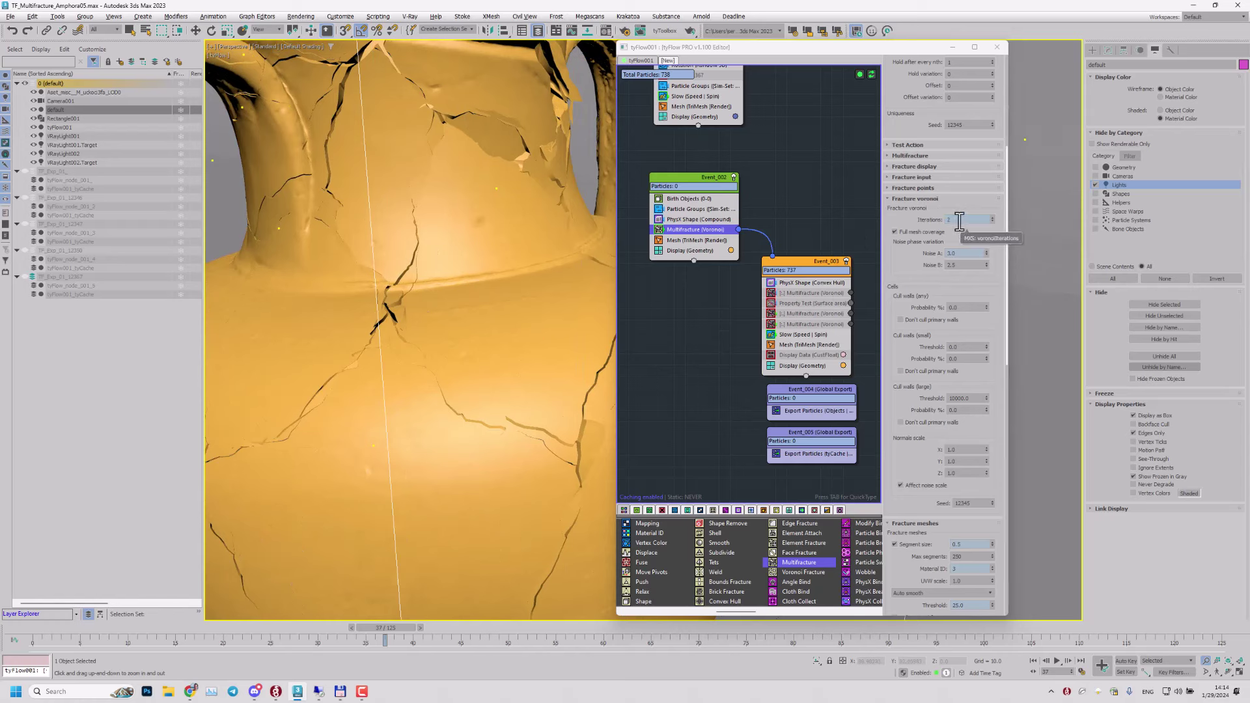
{"action": "type", "text": "1"}
{"action": "key", "text": "Return"}
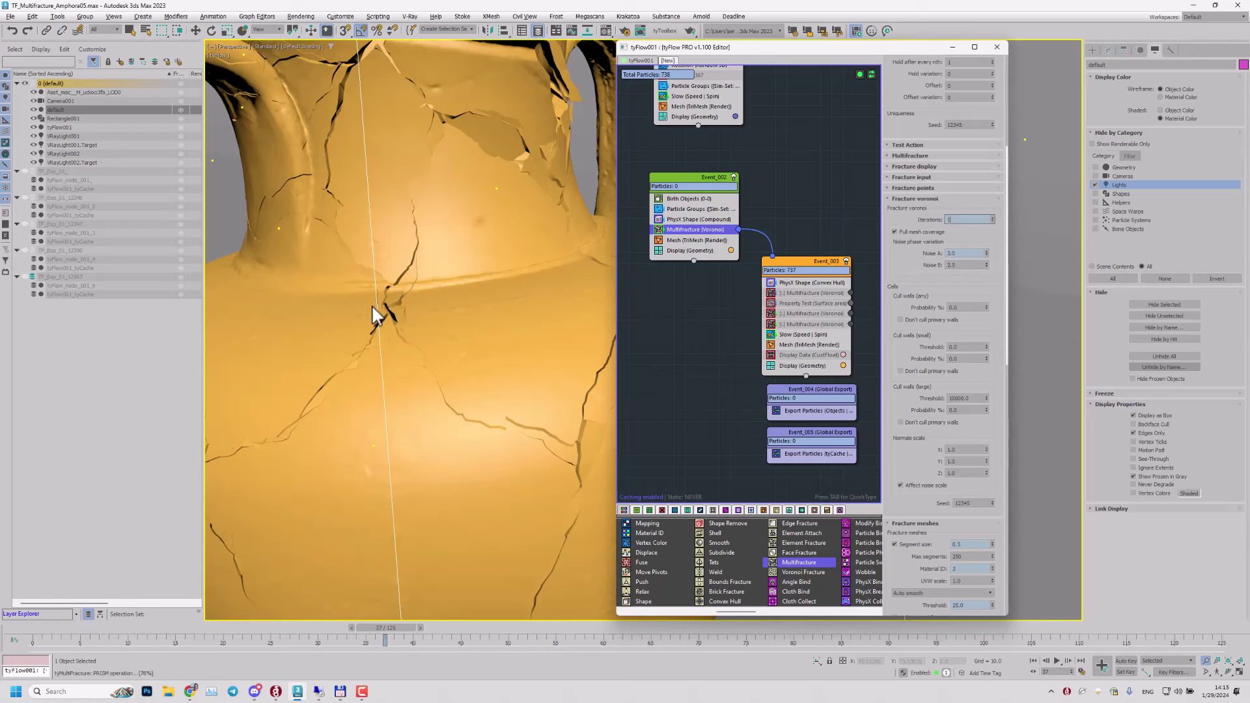
Step: Go back to frame 35 and forward to frame 37, comparing the amphora before and after it cracks
{"action": "middle_click_drag", "start_coordinate": [394, 324], "coordinate": [398, 323]}
{"action": "scroll", "coordinate": [442, 313], "scroll_direction": "down", "scroll_amount": 3}
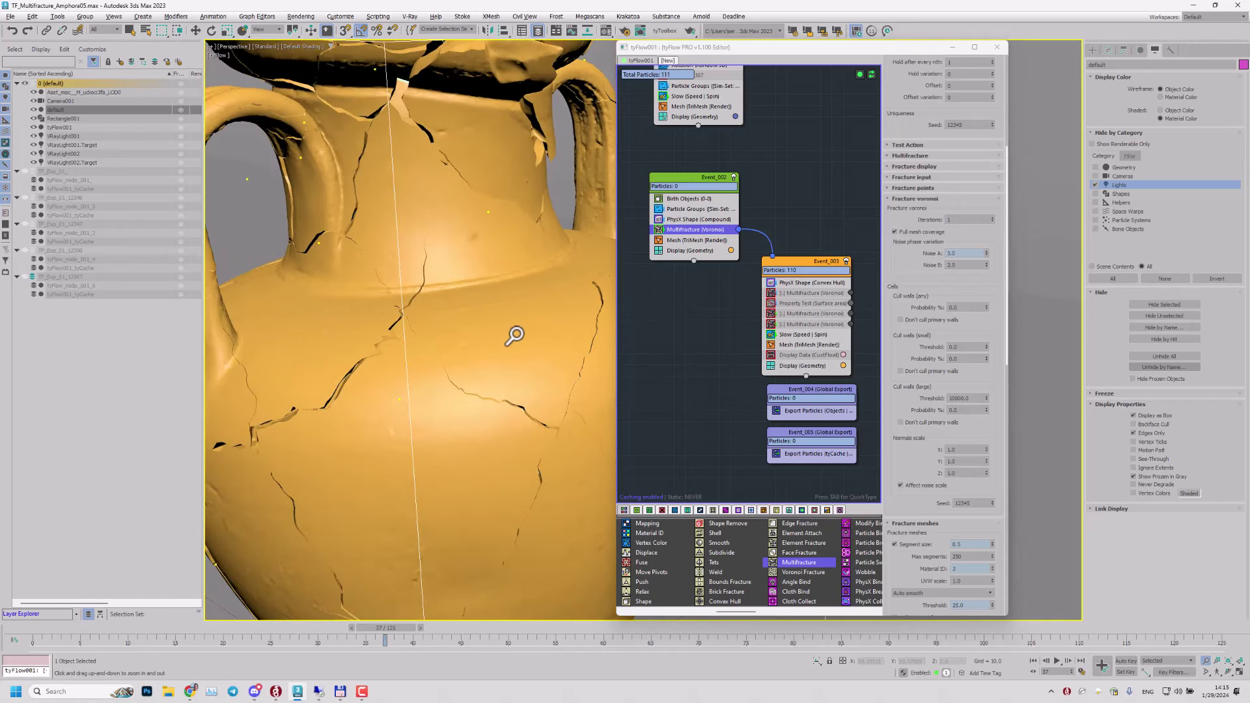
{"action": "scroll", "coordinate": [456, 341], "scroll_direction": "up", "scroll_amount": 3}
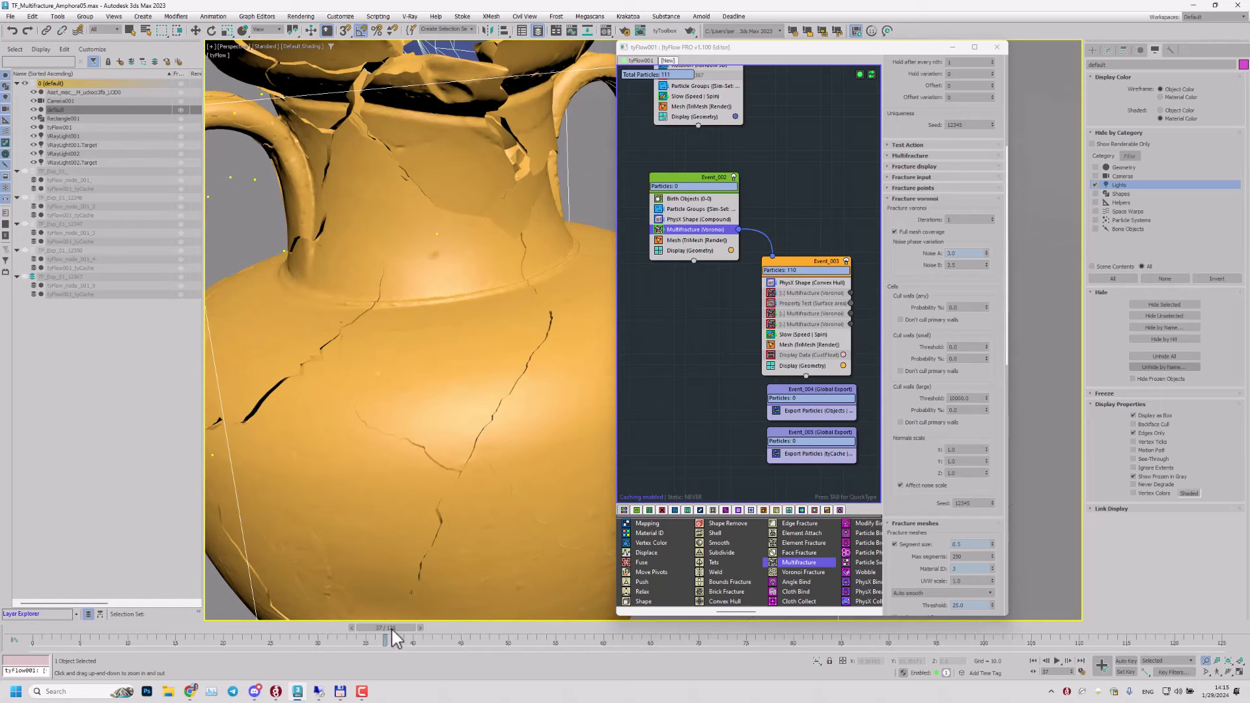
{"action": "left_click_drag", "start_coordinate": [392, 630], "coordinate": [374, 626]}
{"action": "middle_click_drag", "start_coordinate": [415, 593], "coordinate": [415, 486]}
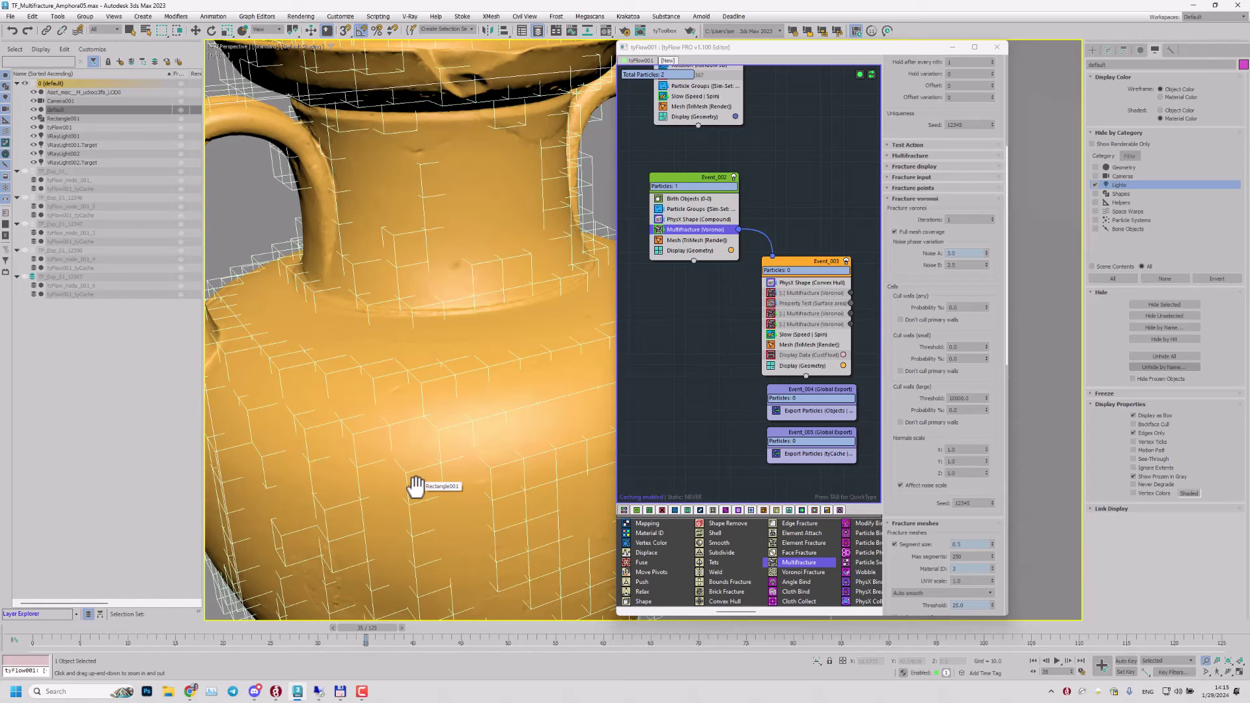
{"action": "key", "text": "period"}
{"action": "key", "text": "period"}
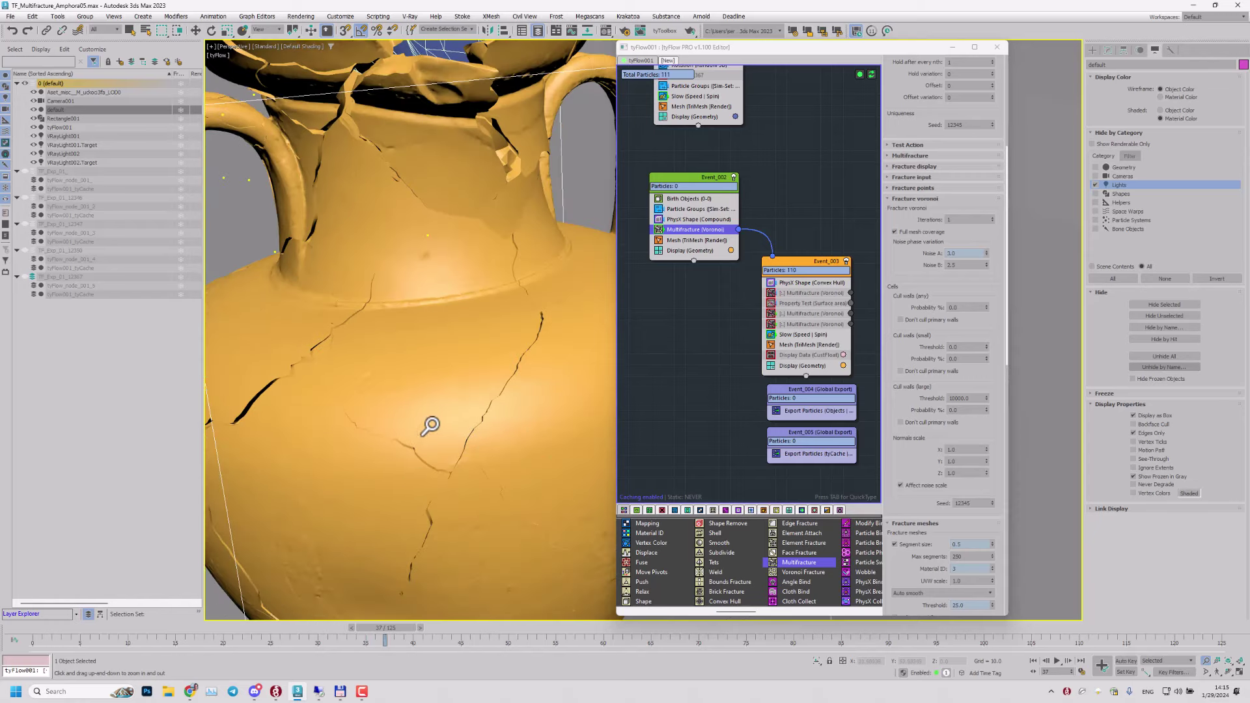
Step: Toggle the wireframe and edged-faces display on and off, and inspect the cracks on the amphora's shoulder, neck and rim
{"action": "middle_click_drag", "start_coordinate": [435, 446], "coordinate": [428, 403]}
{"action": "key", "text": "F3"}
{"action": "key", "text": "F3"}
{"action": "key", "text": "F4"}
{"action": "key", "text": "F4"}
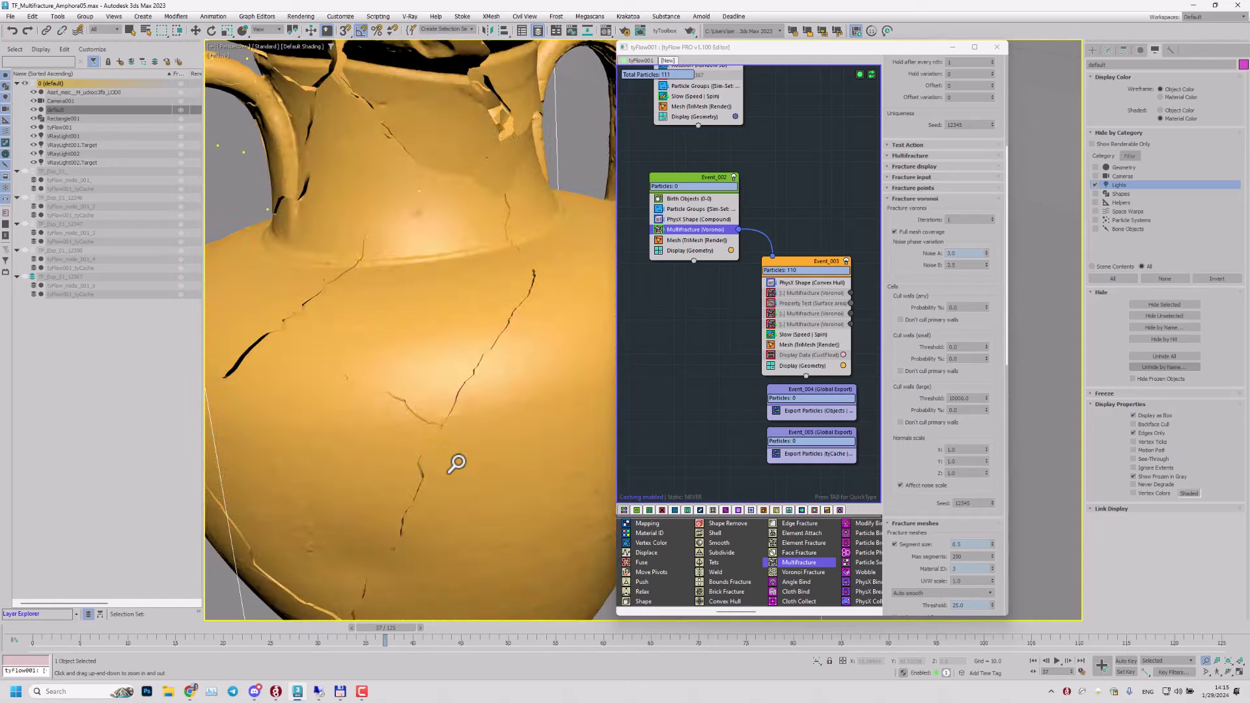
{"action": "mouse_move", "coordinate": [456, 463]}
{"action": "middle_mouse_down", "text": "alt"}
{"action": "mouse_move", "coordinate": [418, 435]}
{"action": "mouse_move", "coordinate": [453, 458]}
{"action": "mouse_move", "coordinate": [438, 382]}
{"action": "mouse_move", "coordinate": [459, 390]}
{"action": "middle_mouse_up", "text": "alt"}
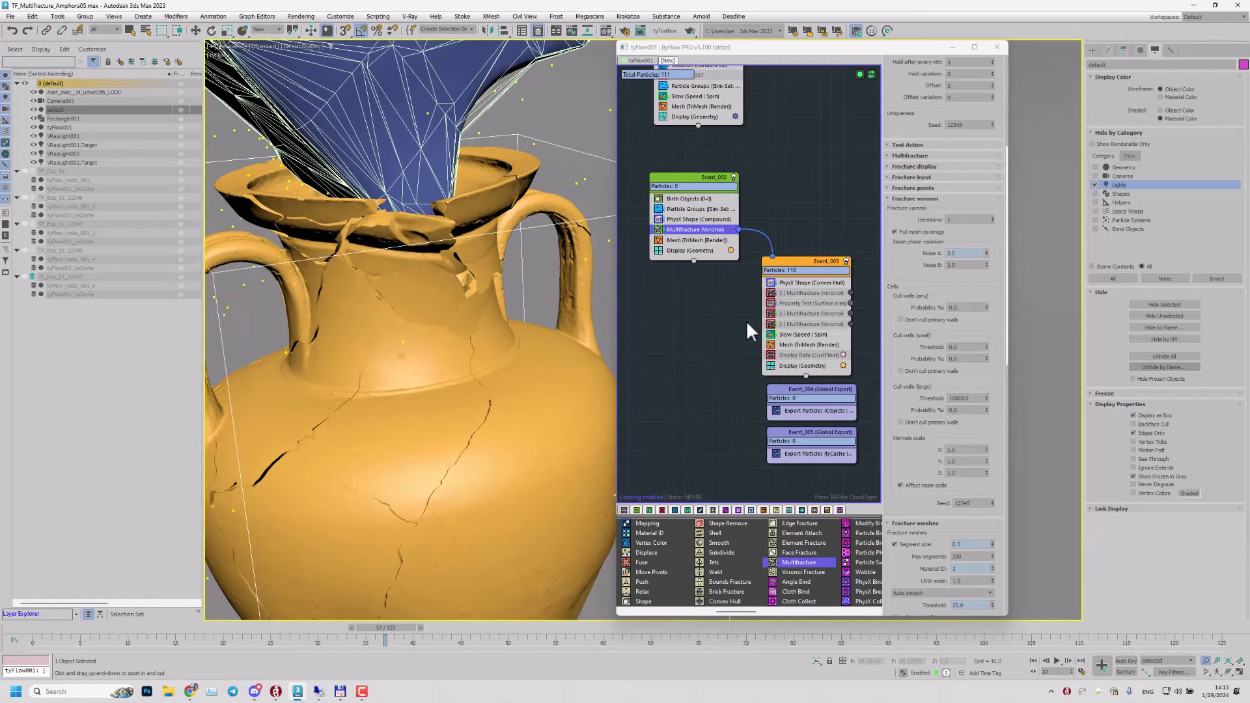
Step: Enable the hull display in Event_003's PhysX Shape operator and examine the convex hulls around the amphora pieces at frame 37
{"action": "left_click", "coordinate": [807, 282]}
{"action": "middle_click_drag", "start_coordinate": [404, 321], "coordinate": [411, 317], "text": "ctrl+alt"}
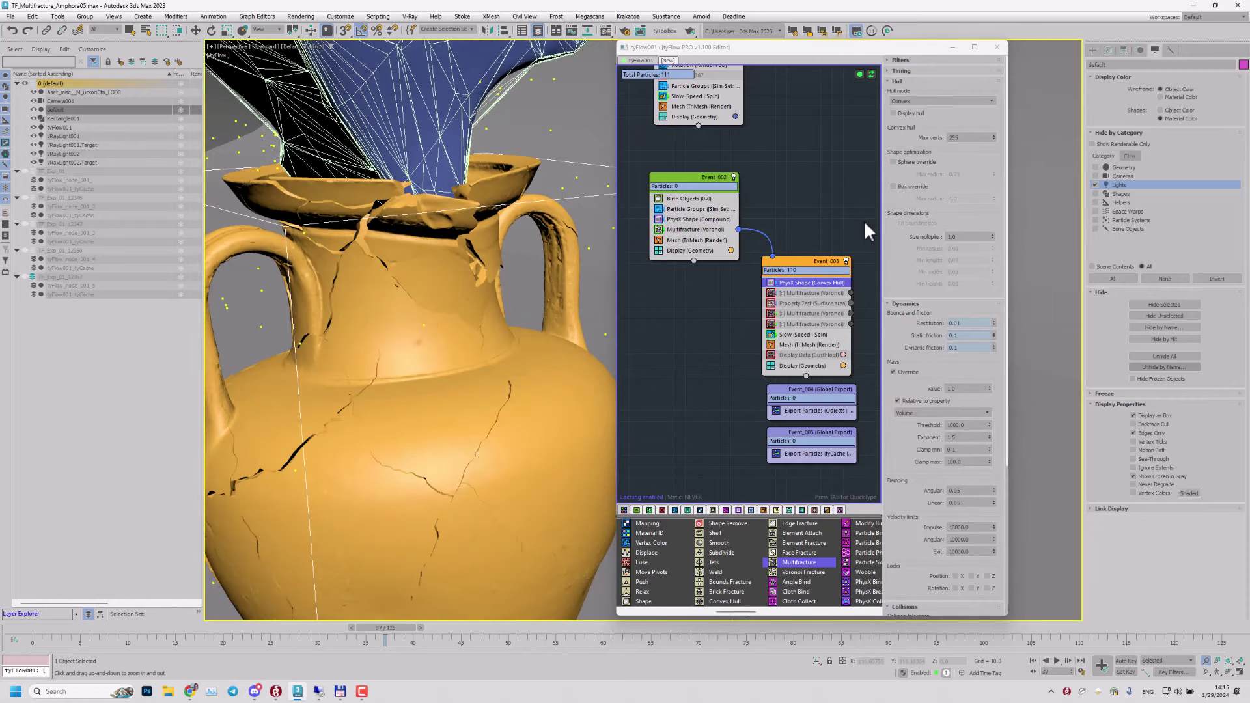
{"action": "left_click", "coordinate": [893, 112]}
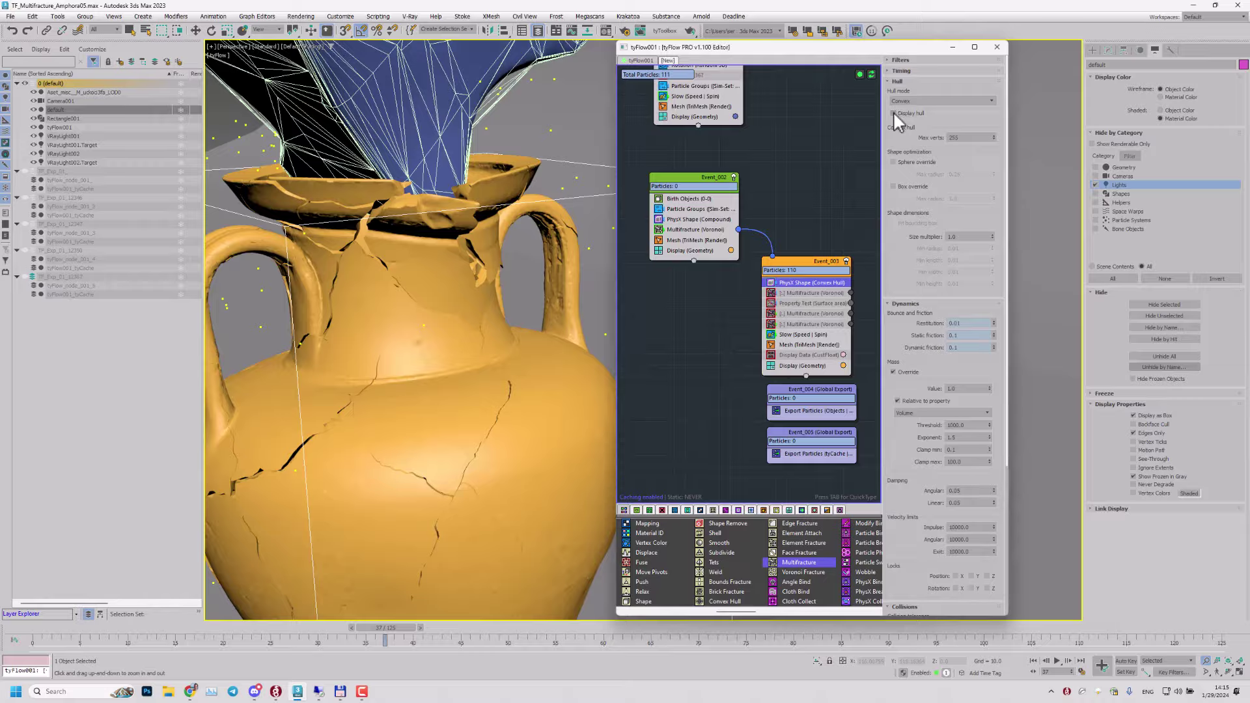
{"action": "middle_click_drag", "start_coordinate": [316, 310], "coordinate": [240, 391], "text": "ctrl+alt"}
{"action": "mouse_move", "coordinate": [240, 391]}
{"action": "middle_mouse_down", "text": "ctrl+alt"}
{"action": "mouse_move", "coordinate": [239, 354]}
{"action": "mouse_move", "coordinate": [304, 358]}
{"action": "mouse_move", "coordinate": [228, 391]}
{"action": "middle_mouse_up", "text": "ctrl+alt"}
{"action": "left_click_drag", "start_coordinate": [228, 389], "coordinate": [401, 418]}
{"action": "left_click_drag", "start_coordinate": [452, 483], "coordinate": [464, 389]}
{"action": "middle_click_drag", "start_coordinate": [464, 388], "coordinate": [443, 390], "text": "alt"}
{"action": "middle_click_drag", "start_coordinate": [725, 363], "coordinate": [721, 352]}
{"action": "middle_click_drag", "start_coordinate": [435, 355], "coordinate": [426, 356], "text": "alt"}
{"action": "scroll", "coordinate": [427, 356], "scroll_direction": "down", "scroll_amount": 1}
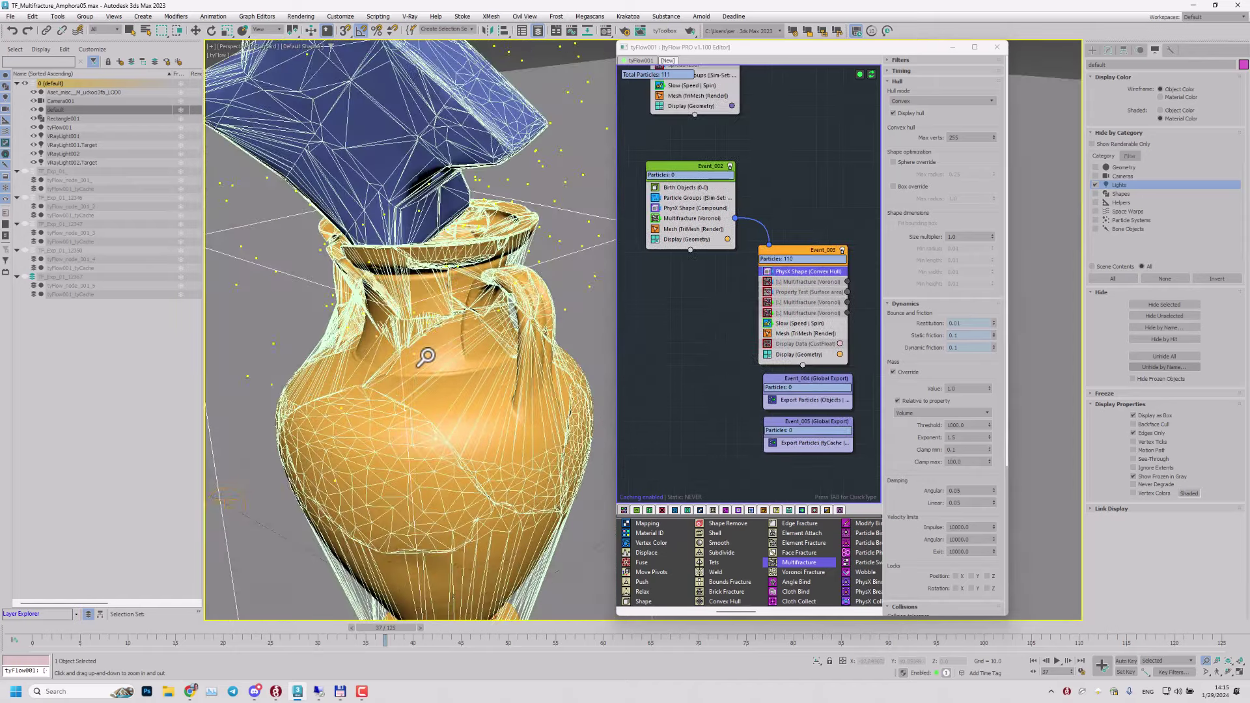
Step: Advance the simulation to frame 39 and examine from several angles how the convex hulls push the pieces apart
{"action": "key", "text": "period"}
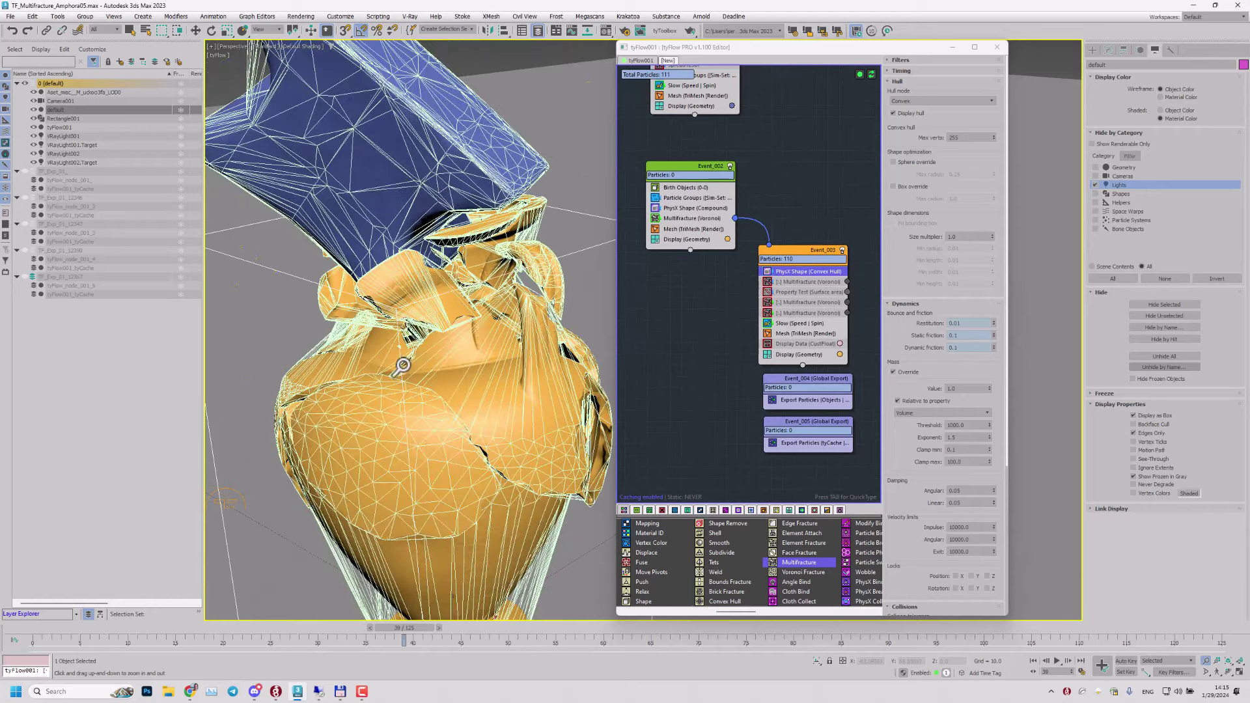
{"action": "scroll", "coordinate": [416, 368], "scroll_direction": "down", "scroll_amount": 4}
{"action": "middle_click_drag", "start_coordinate": [410, 368], "coordinate": [424, 325], "text": "alt"}
{"action": "scroll", "coordinate": [424, 322], "scroll_direction": "up", "scroll_amount": 2}
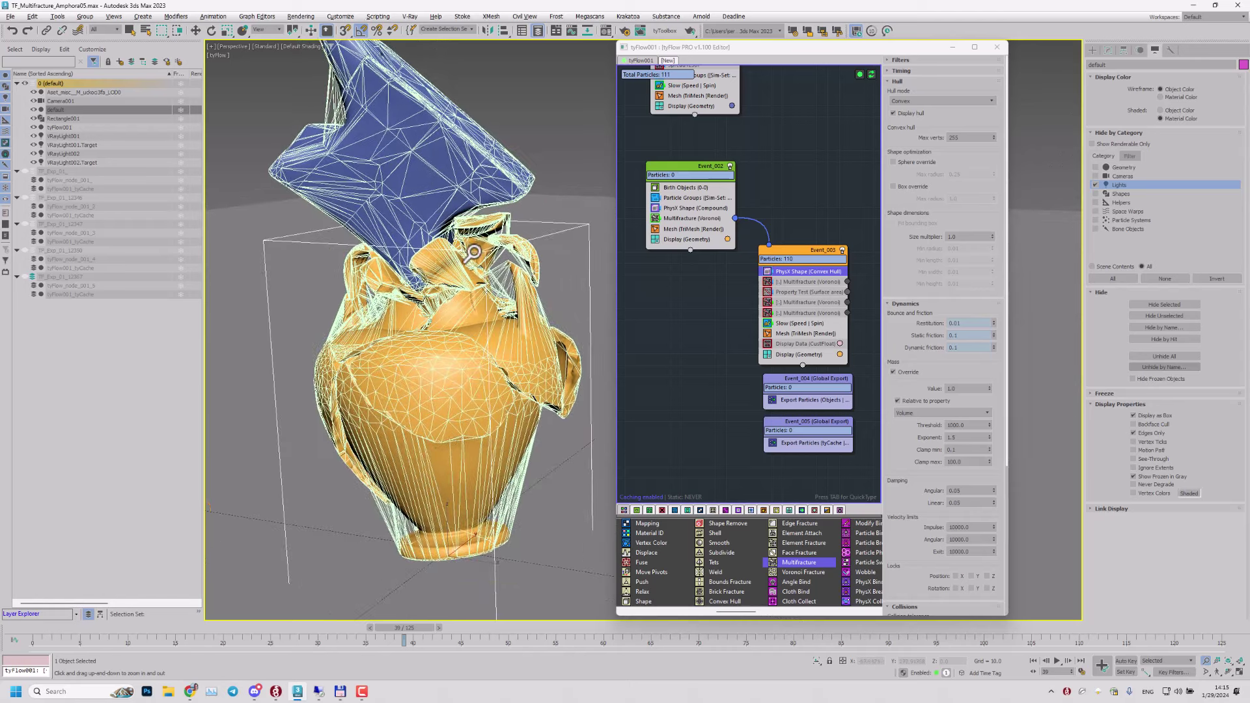
{"action": "scroll", "coordinate": [473, 251], "scroll_direction": "down", "scroll_amount": 5}
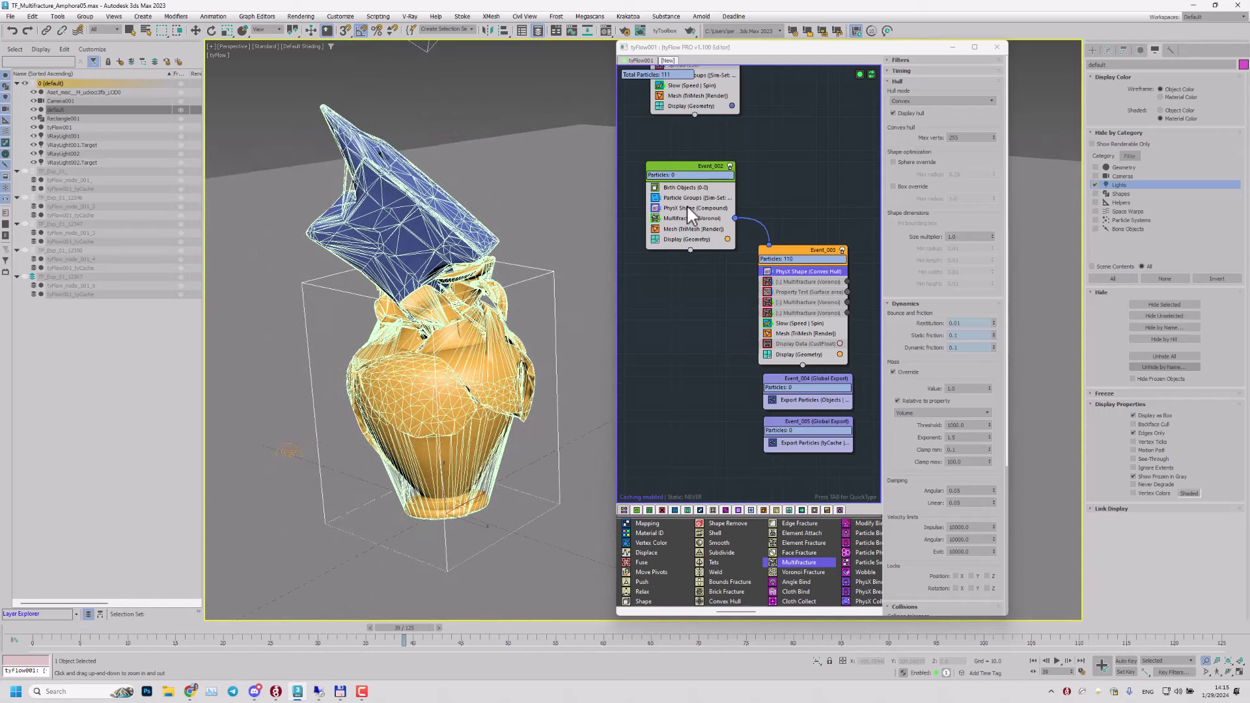
{"action": "middle_click_drag", "start_coordinate": [450, 328], "coordinate": [434, 373], "text": "alt"}
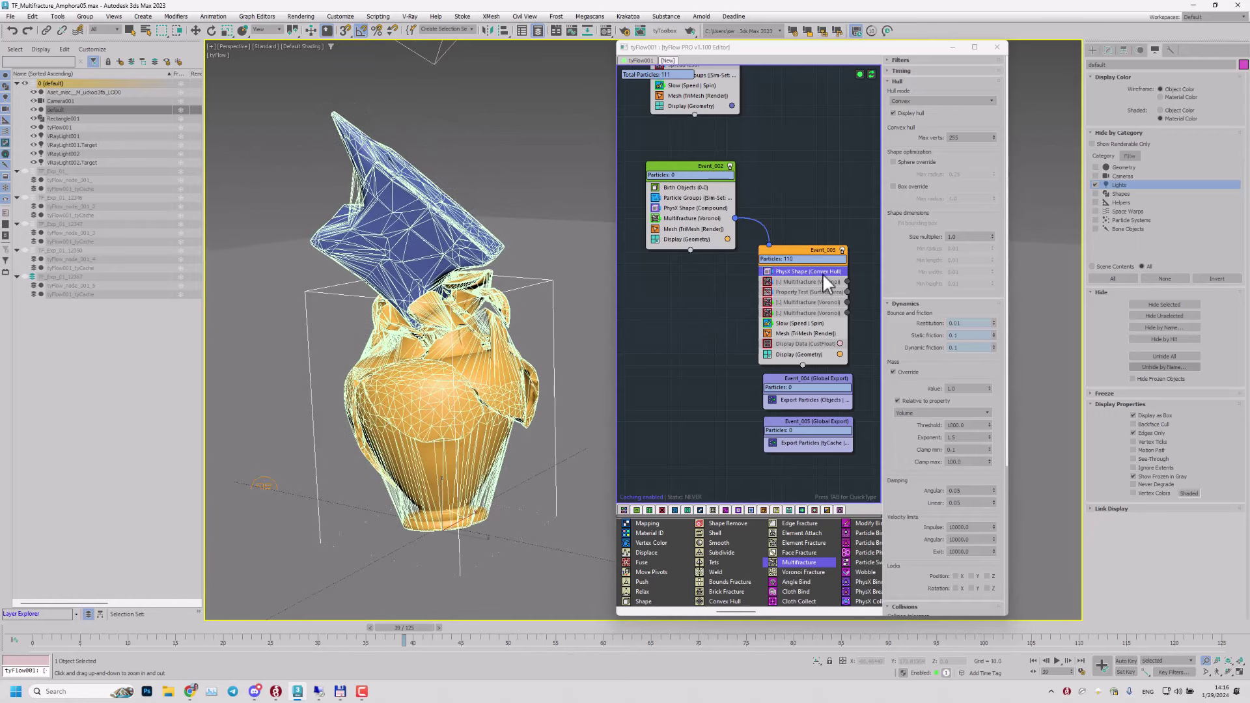
Step: Turn off the hull display in Event_003's PhysX Shape operator and examine the breaking amphora between frames 41 and 44
{"action": "left_click", "coordinate": [894, 111]}
{"action": "middle_click_drag", "start_coordinate": [402, 385], "coordinate": [442, 378], "text": "alt"}
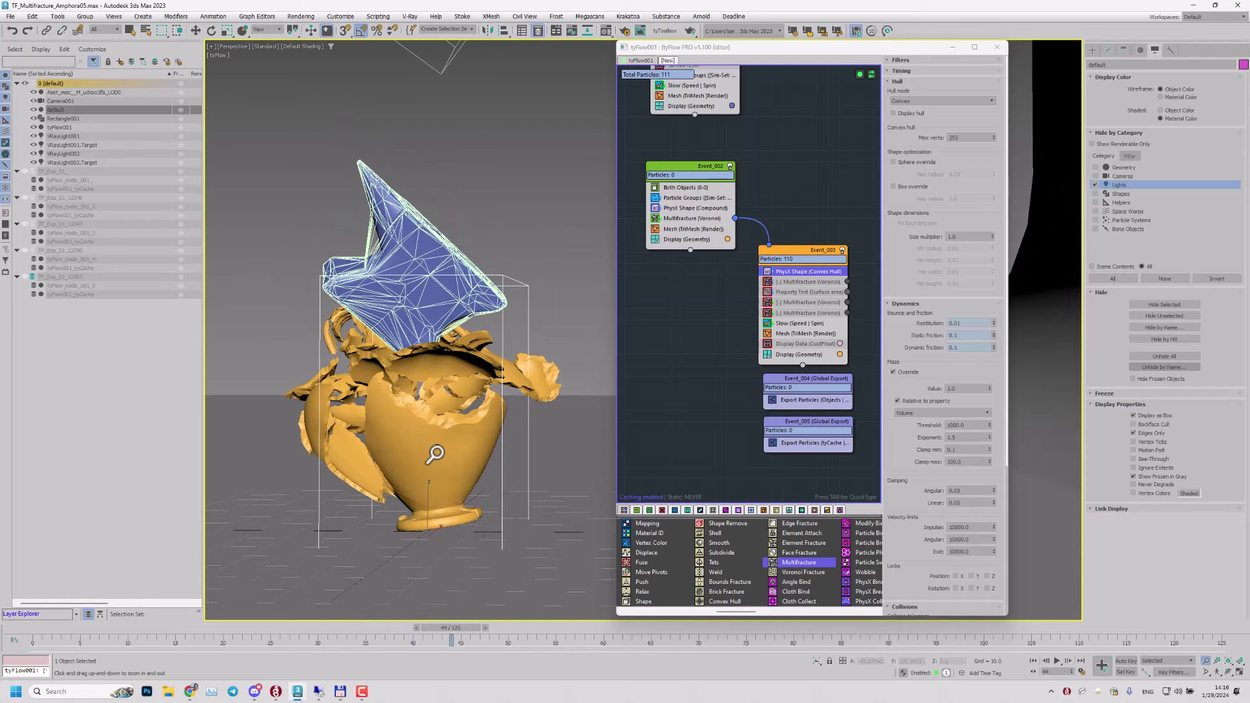
{"action": "key", "text": "period"}
{"action": "key", "text": "comma"}
{"action": "key", "text": "comma"}
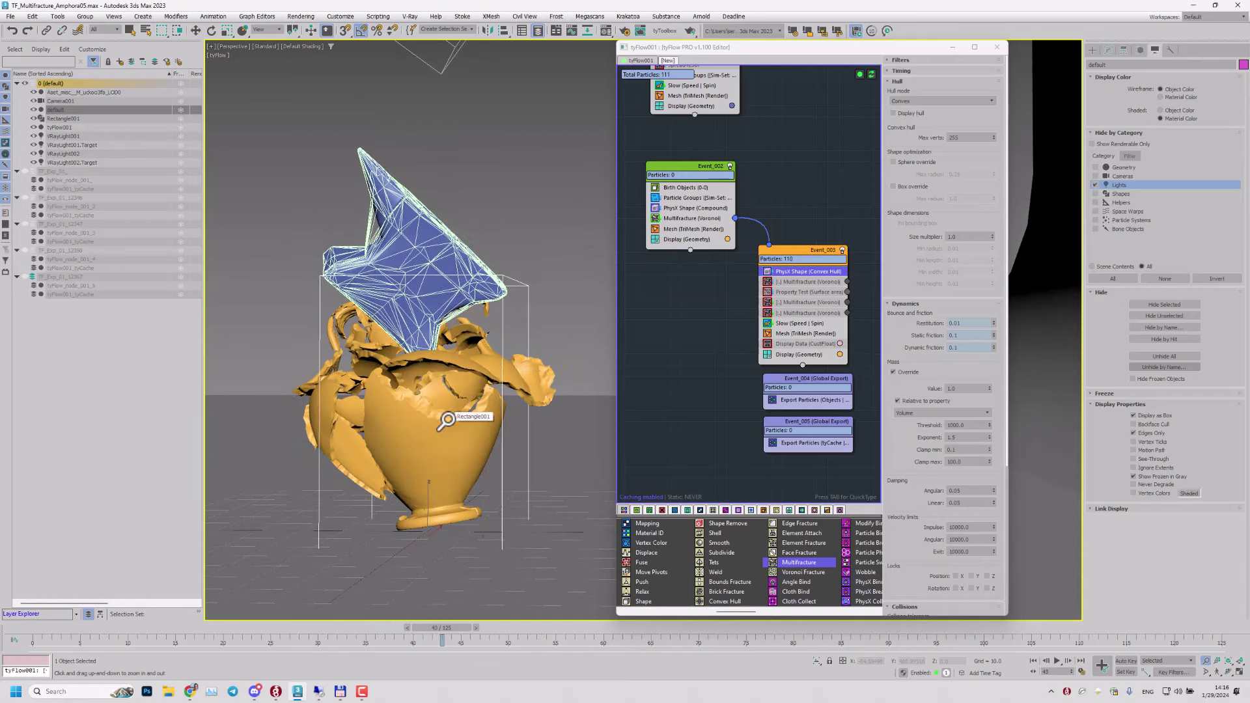
{"action": "key", "text": "comma"}
{"action": "key", "text": "comma"}
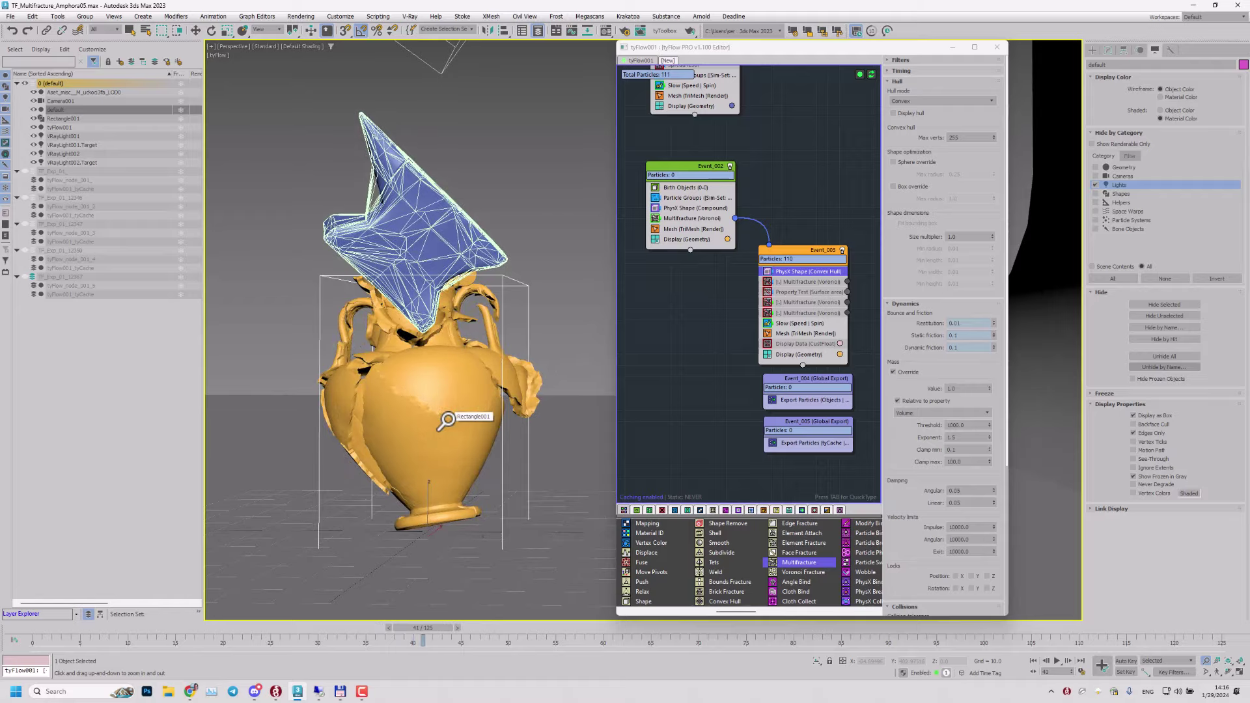
{"action": "key", "text": "period"}
Step: Move between frames 40 and 42 to inspect up close the large shoulder fragment where the falling rock hits it
{"action": "left_click_drag", "start_coordinate": [475, 388], "coordinate": [496, 358]}
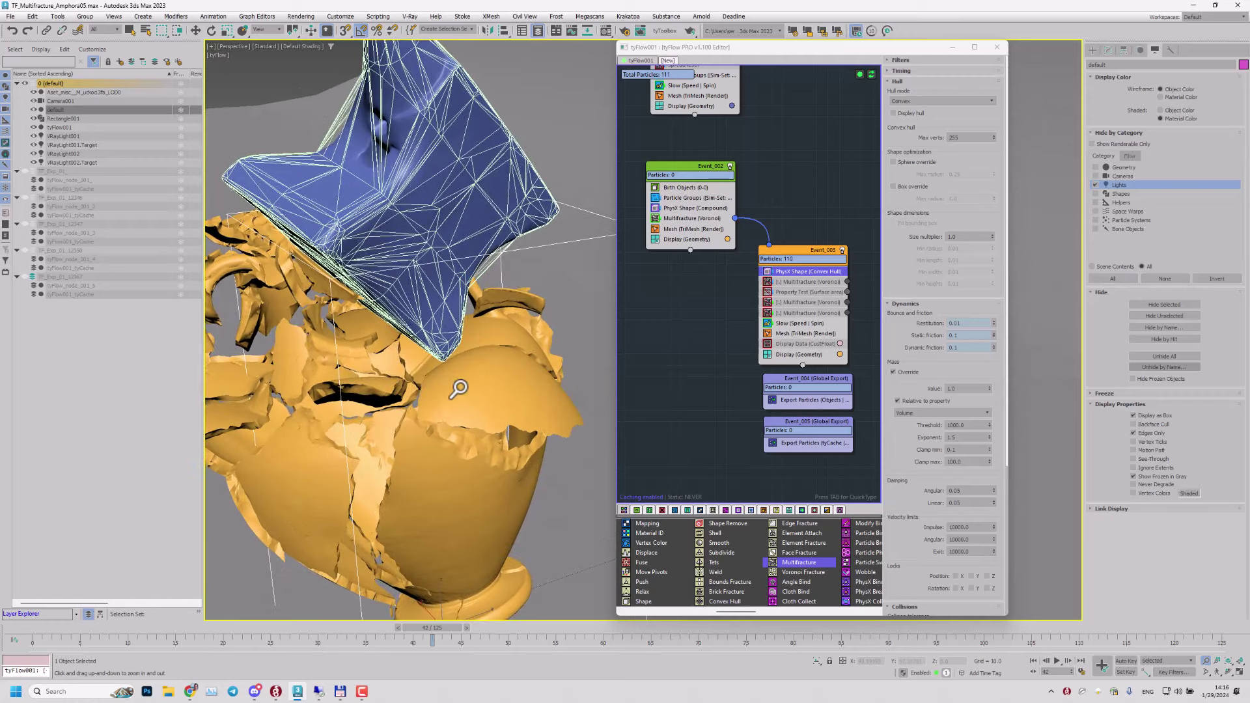
{"action": "key", "text": "comma"}
{"action": "key", "text": "comma"}
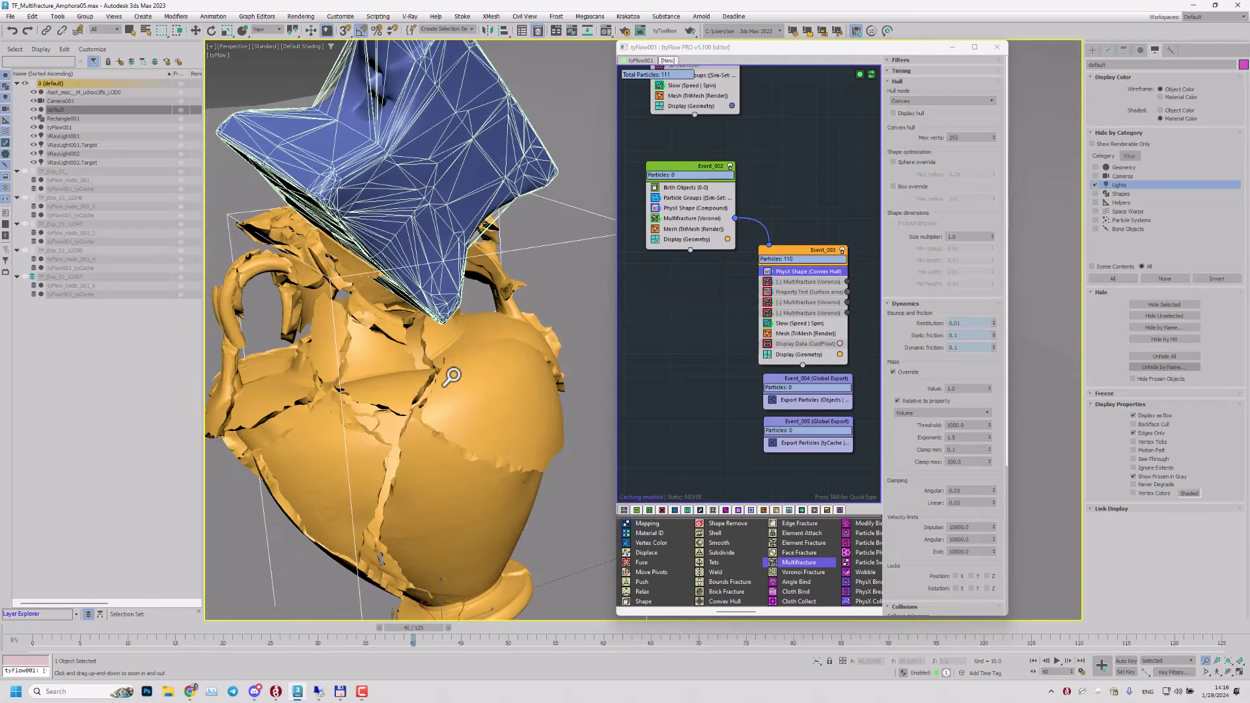
{"action": "key", "text": "period"}
{"action": "key", "text": "period"}
{"action": "key", "text": "period"}
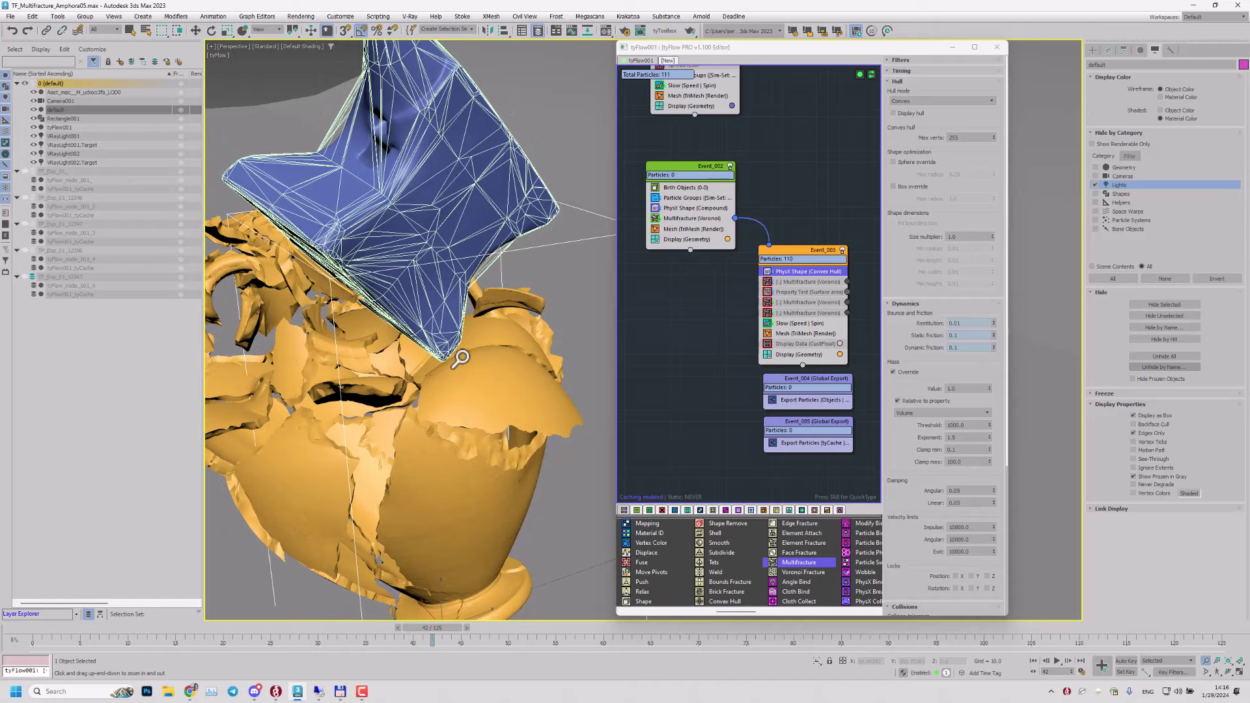
{"action": "left_click_drag", "start_coordinate": [449, 368], "coordinate": [450, 325]}
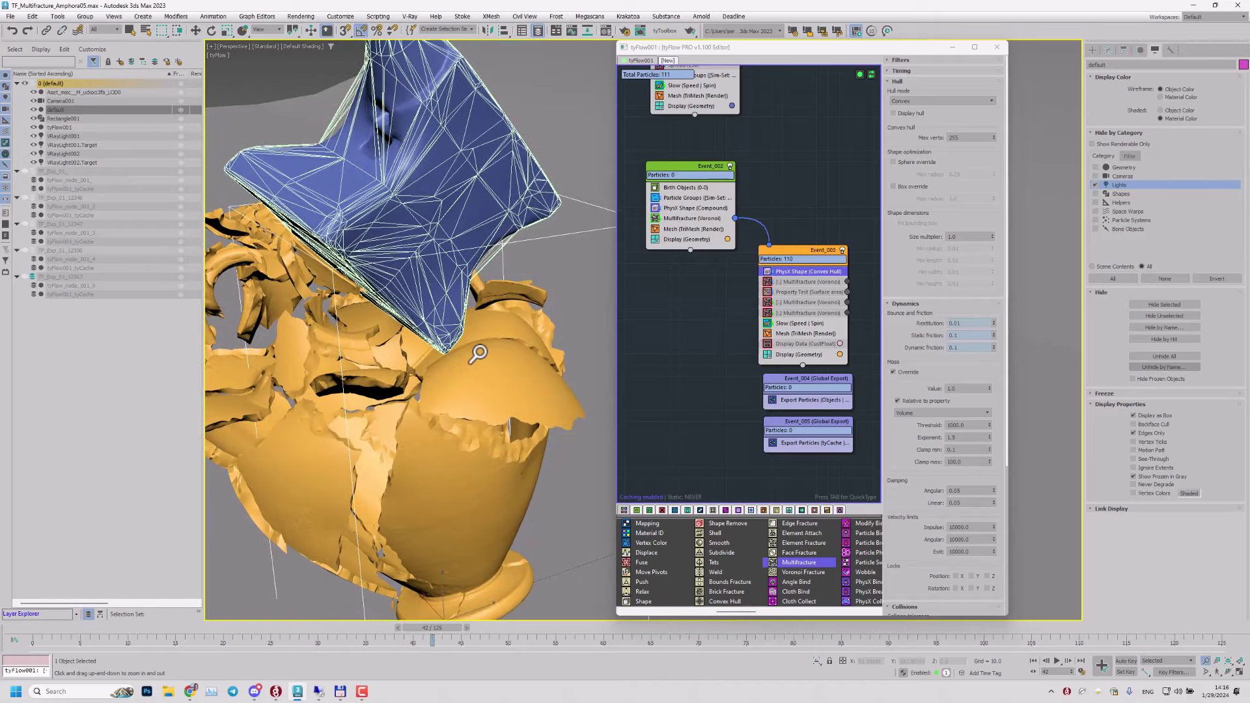
Step: Examine the separated body fragments from other sides around frame 42, moving back and forth through the neighbouring frames
{"action": "middle_click_drag", "start_coordinate": [504, 403], "coordinate": [471, 395], "text": "alt"}
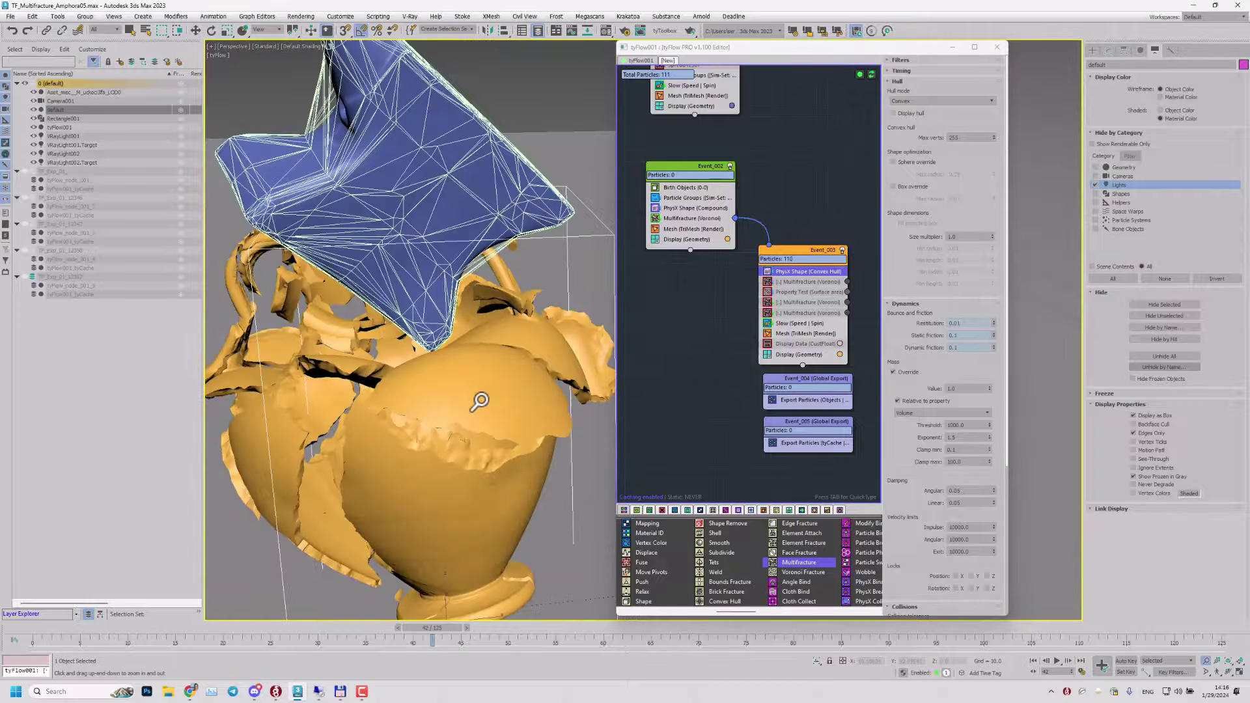
{"action": "key", "text": "comma"}
{"action": "key", "text": "comma"}
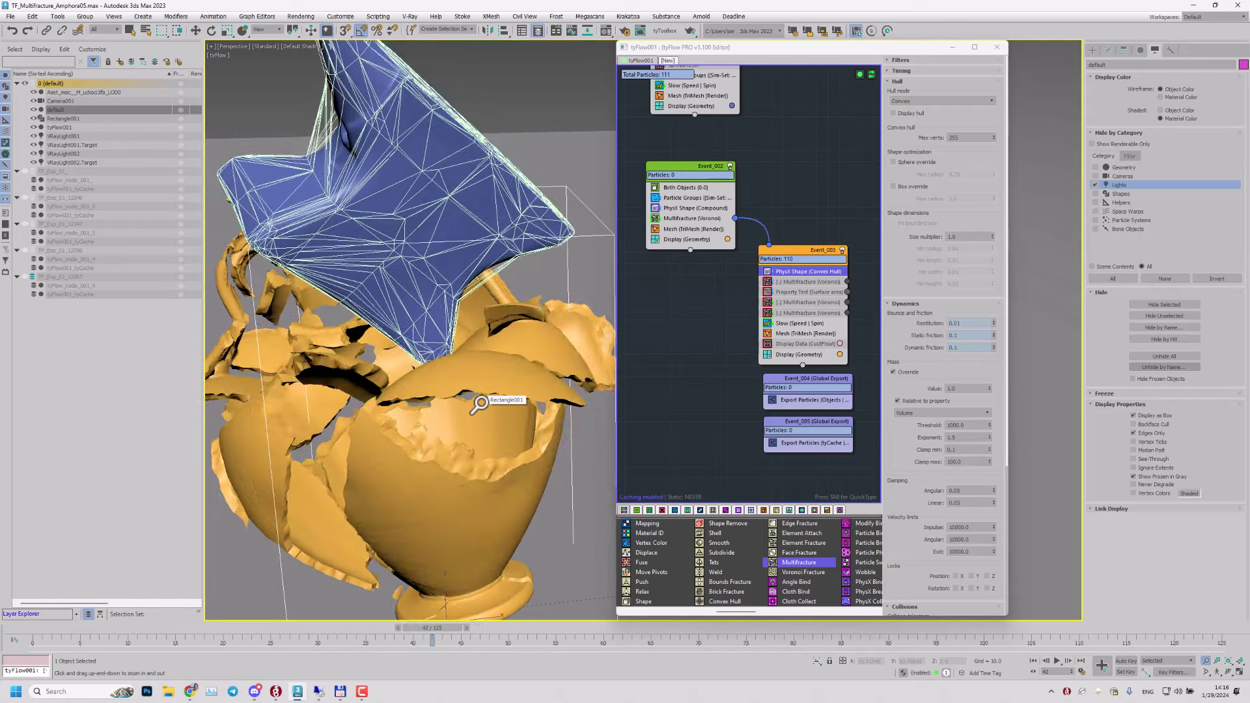
{"action": "key", "text": "period"}
{"action": "key", "text": "period"}
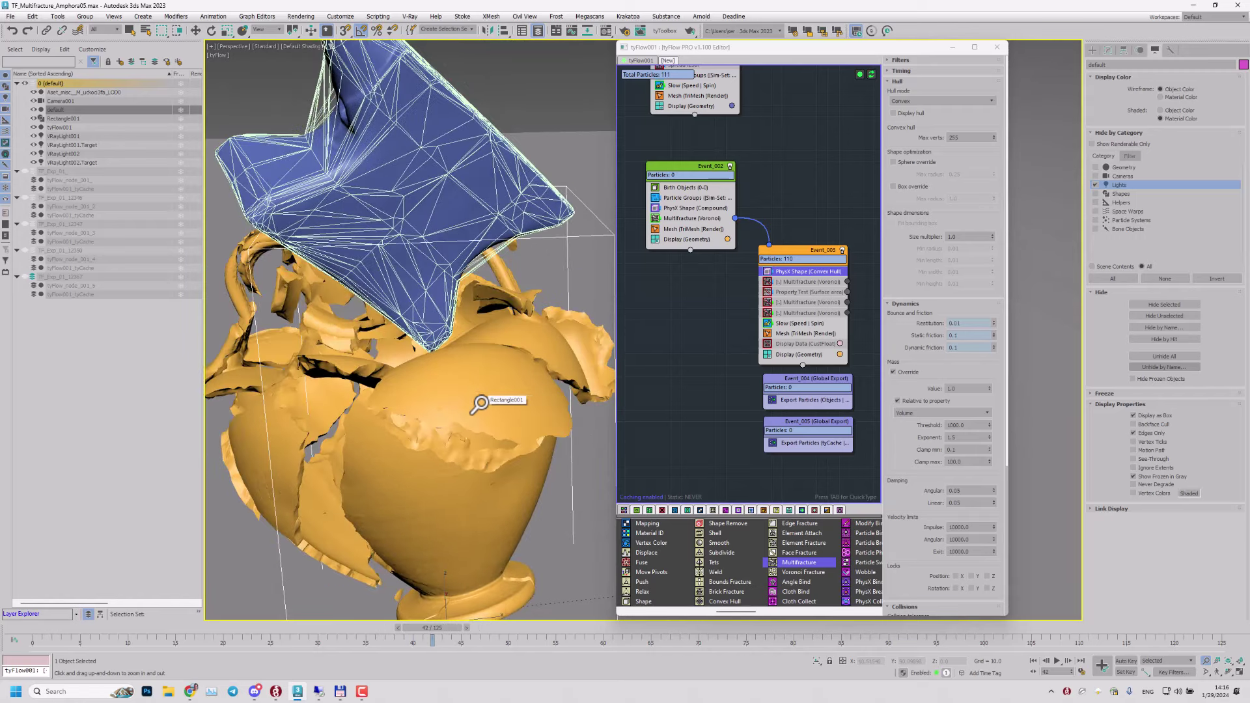
{"action": "middle_click_drag", "start_coordinate": [479, 411], "coordinate": [425, 406], "text": "alt"}
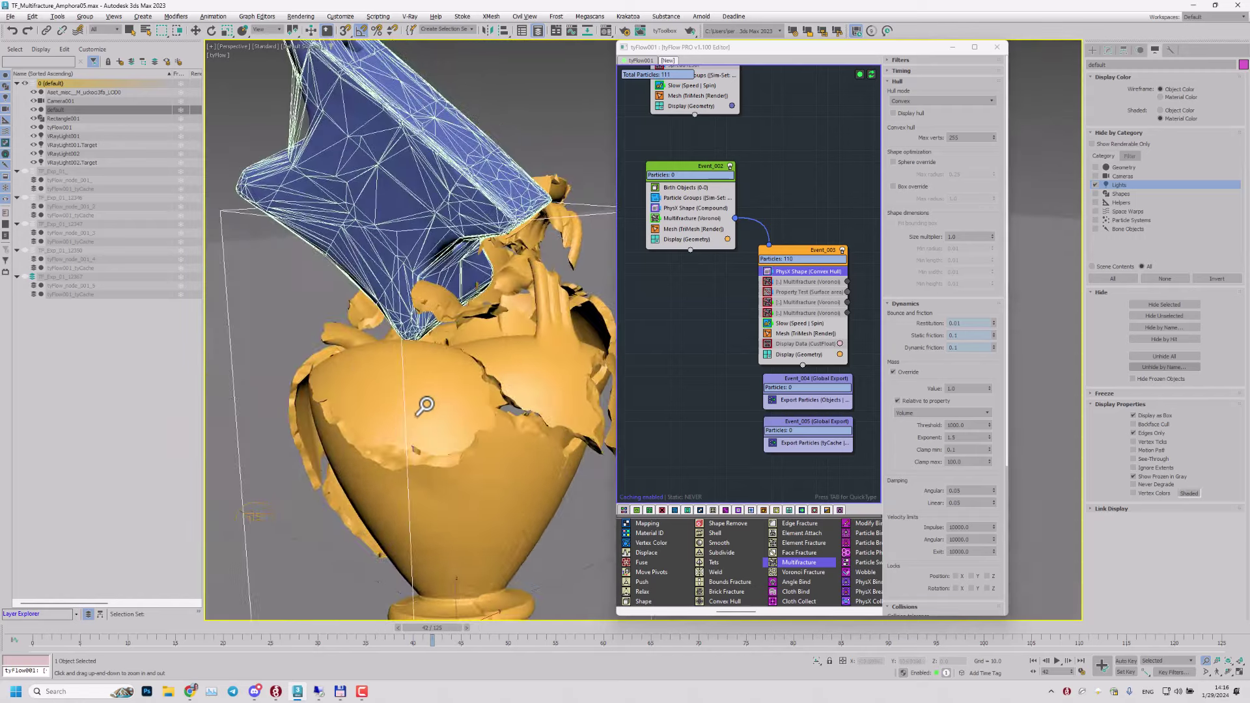
Step: Return to frame 34, before the impact, and open the settings of Event_003's second Multifracture operator
{"action": "left_click_drag", "start_coordinate": [401, 619], "coordinate": [360, 615]}
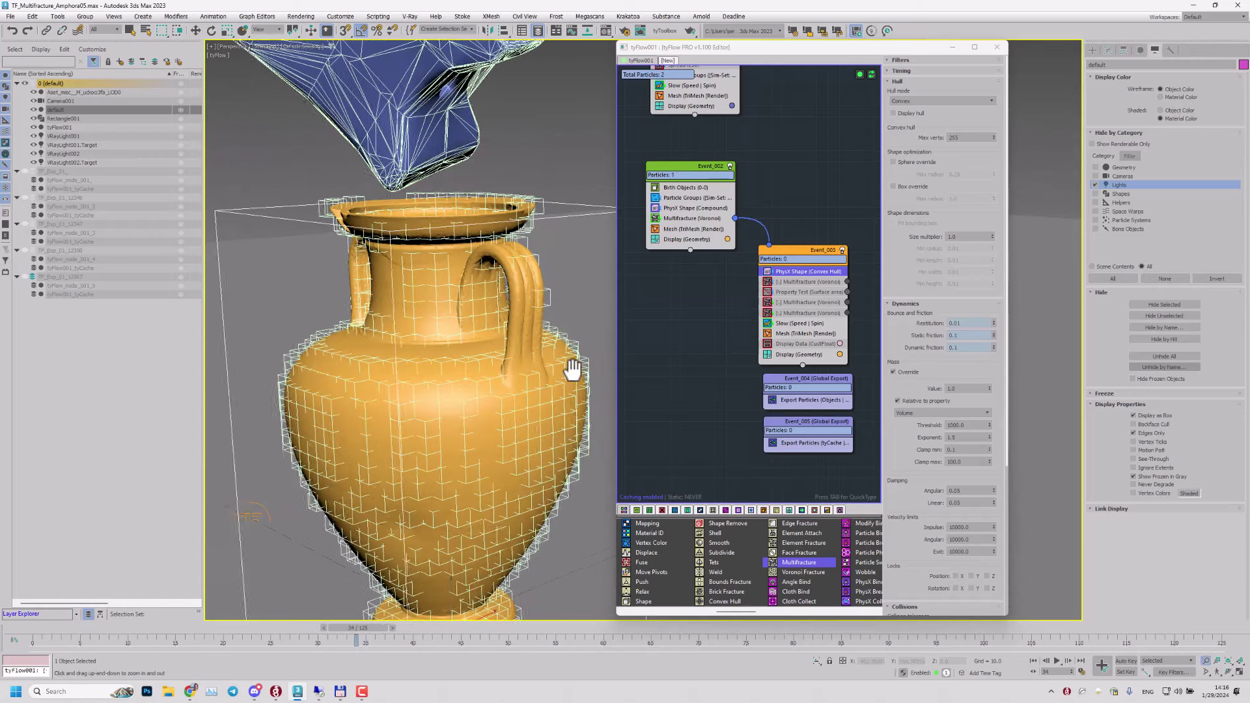
{"action": "scroll", "coordinate": [571, 362], "scroll_direction": "up", "scroll_amount": 3}
{"action": "left_click", "coordinate": [796, 301]}
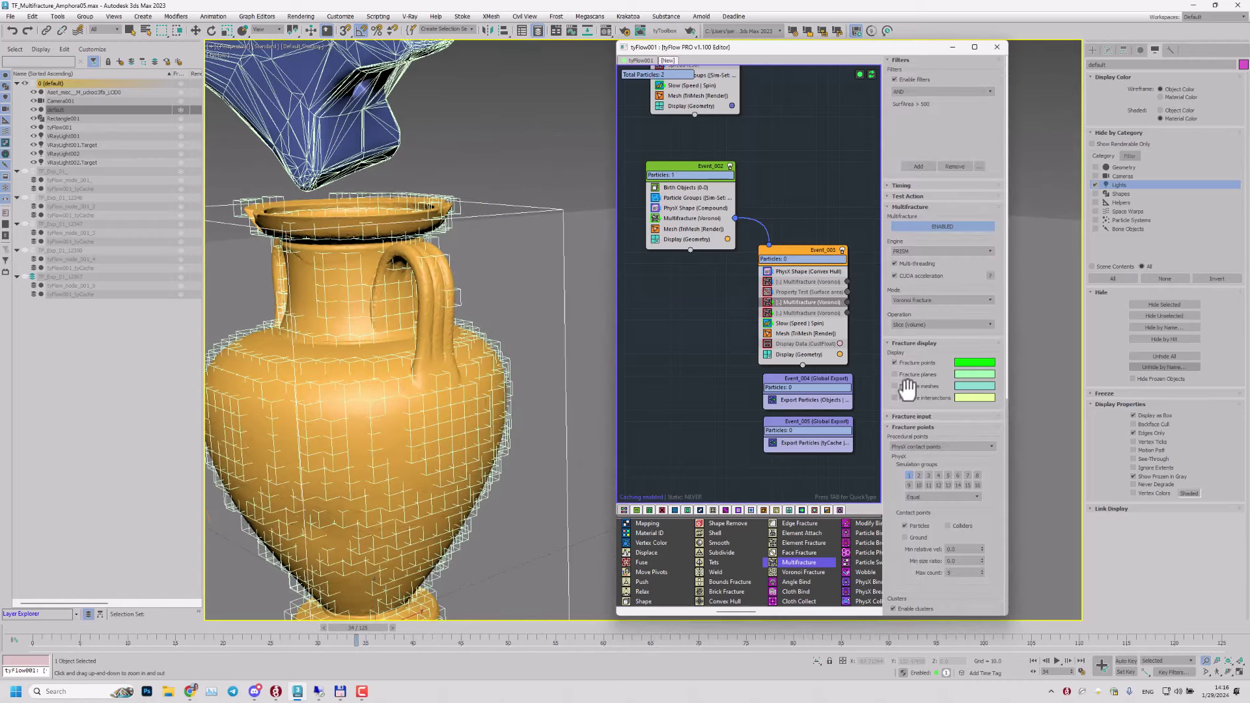
Step: Review the contact point and cluster settings of Event_003's second Multifracture operator alongside the rock above the intact amphora
{"action": "middle_click_drag", "start_coordinate": [340, 408], "coordinate": [439, 394]}
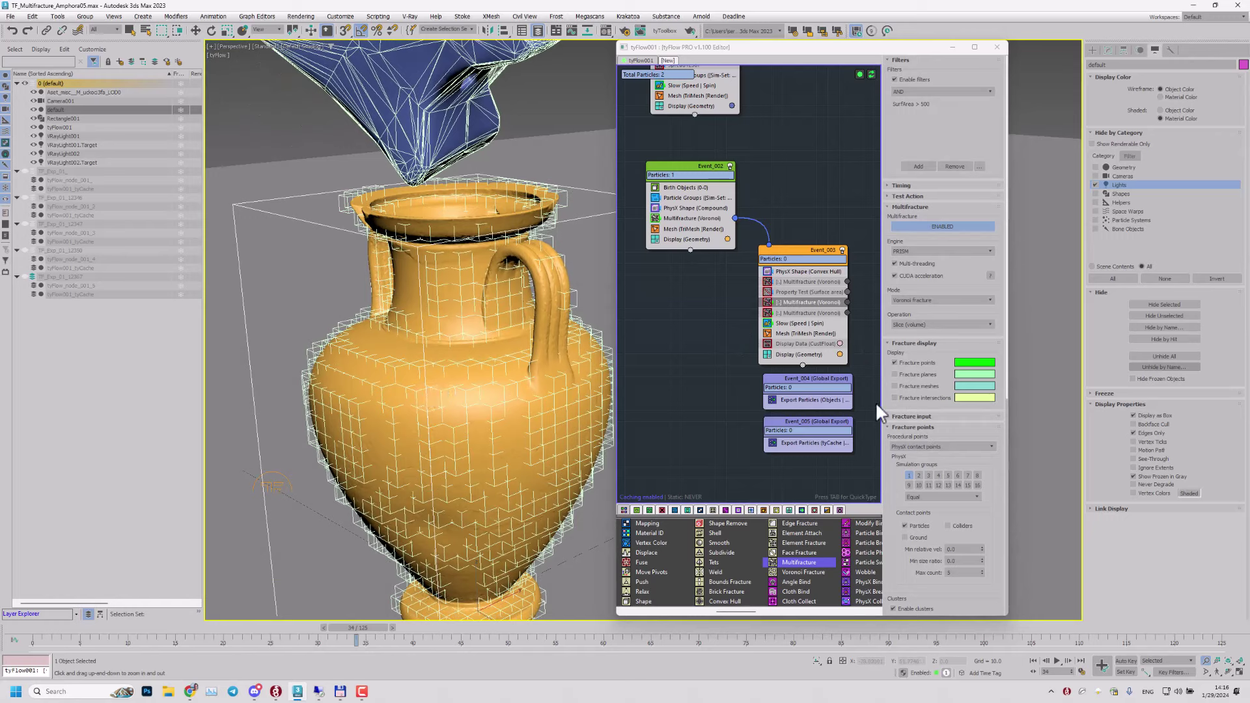
{"action": "scroll", "coordinate": [895, 479], "scroll_direction": "down", "scroll_amount": 1}
{"action": "left_click_drag", "start_coordinate": [897, 412], "coordinate": [862, 419]}
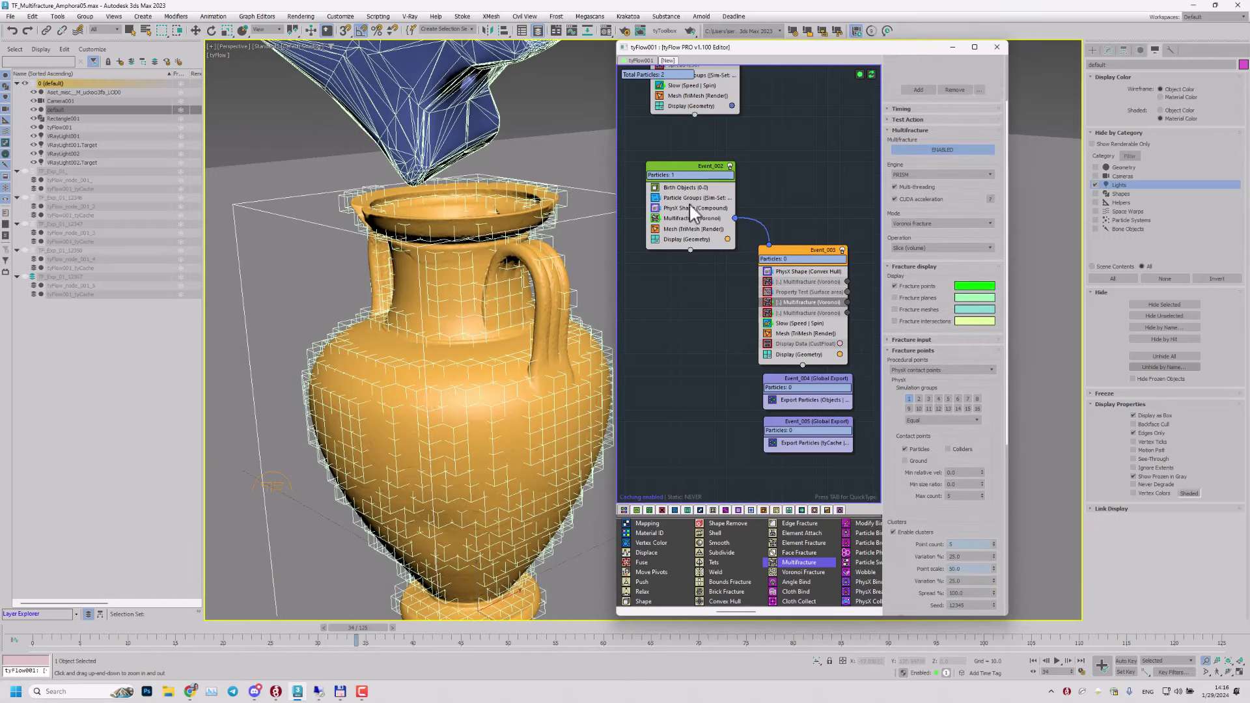
{"action": "left_click_drag", "start_coordinate": [901, 404], "coordinate": [909, 433]}
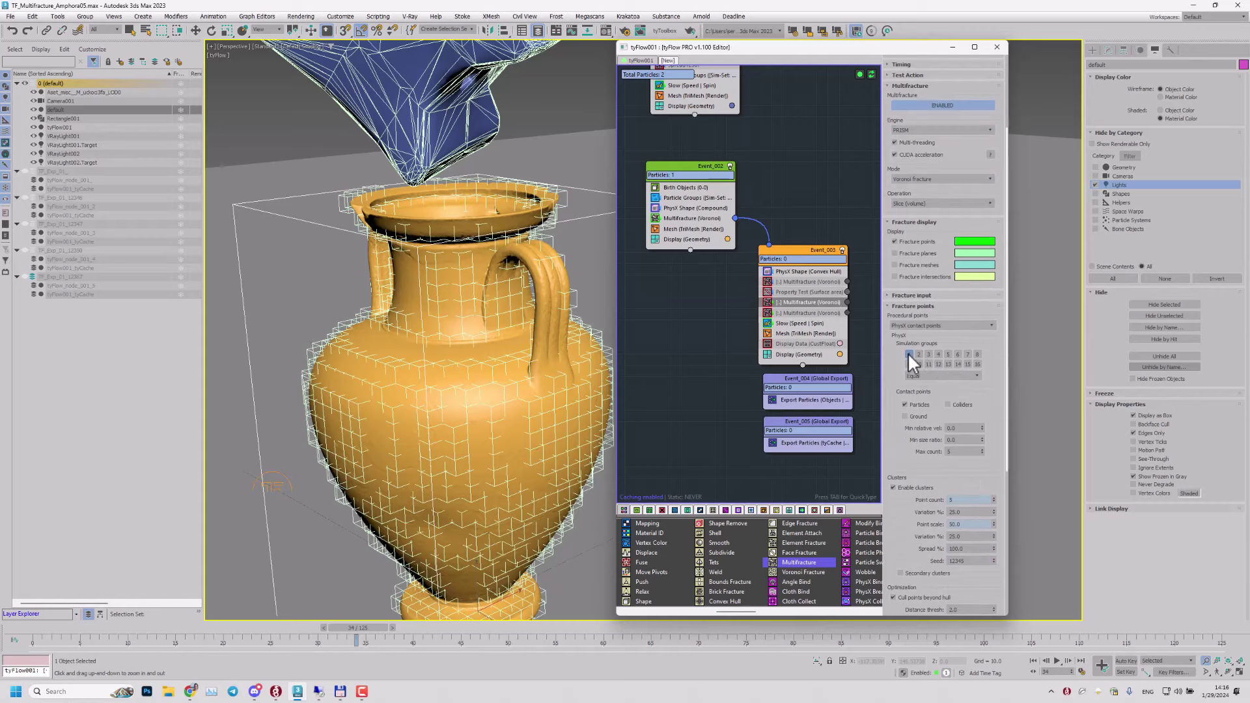
{"action": "middle_click_drag", "start_coordinate": [553, 279], "coordinate": [351, 262]}
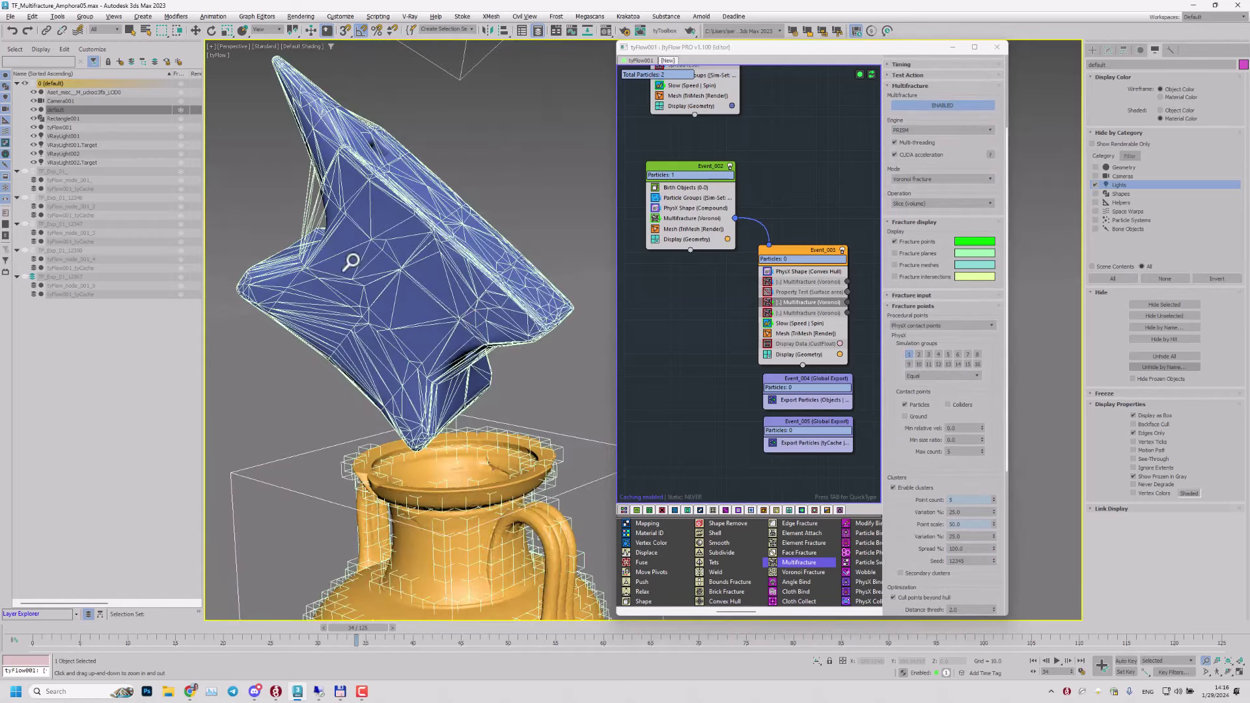
{"action": "middle_click_drag", "start_coordinate": [463, 410], "coordinate": [472, 350]}
{"action": "left_click_drag", "start_coordinate": [893, 455], "coordinate": [889, 365]}
{"action": "left_click_drag", "start_coordinate": [890, 451], "coordinate": [893, 396]}
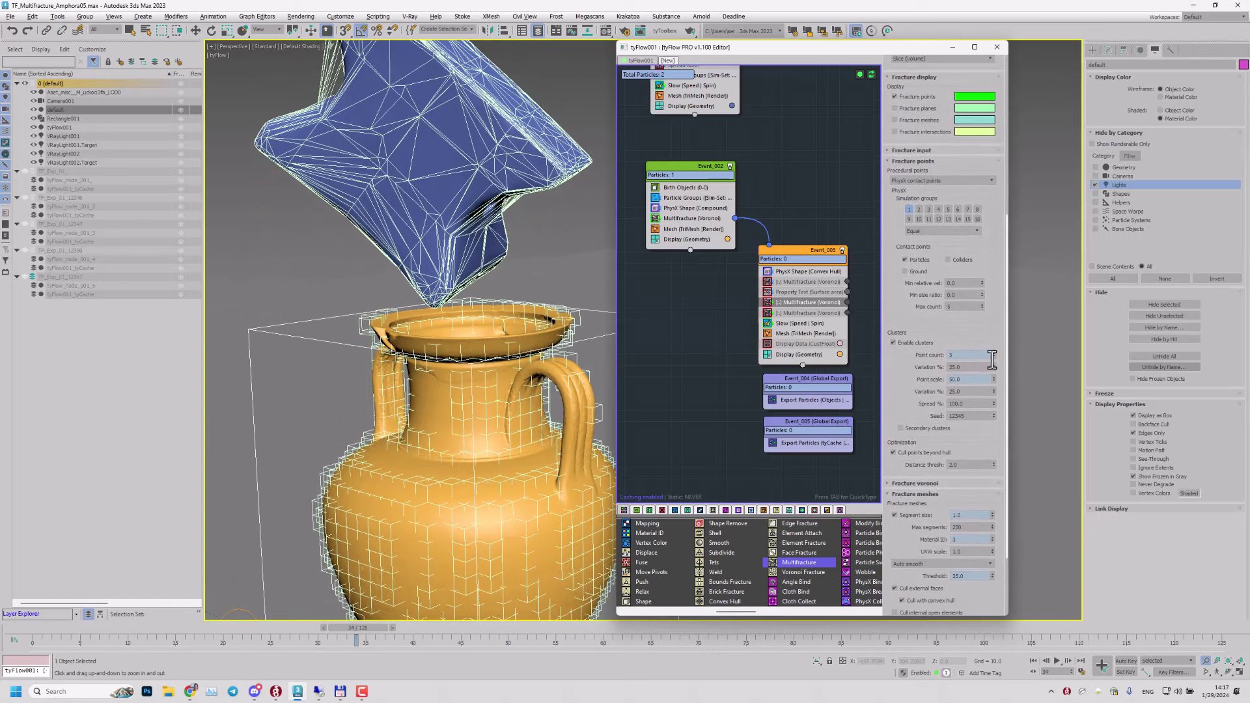
{"action": "scroll", "coordinate": [904, 391], "scroll_direction": "down", "scroll_amount": 2}
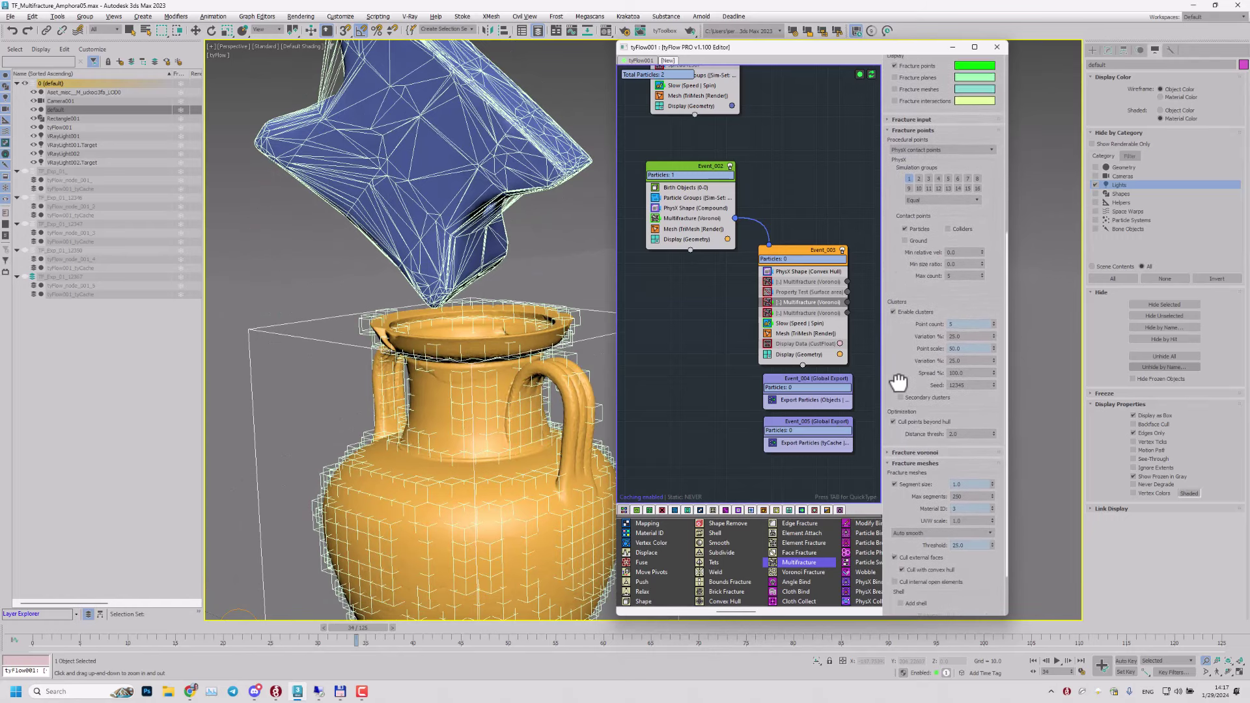
{"action": "left_click_drag", "start_coordinate": [898, 378], "coordinate": [899, 395]}
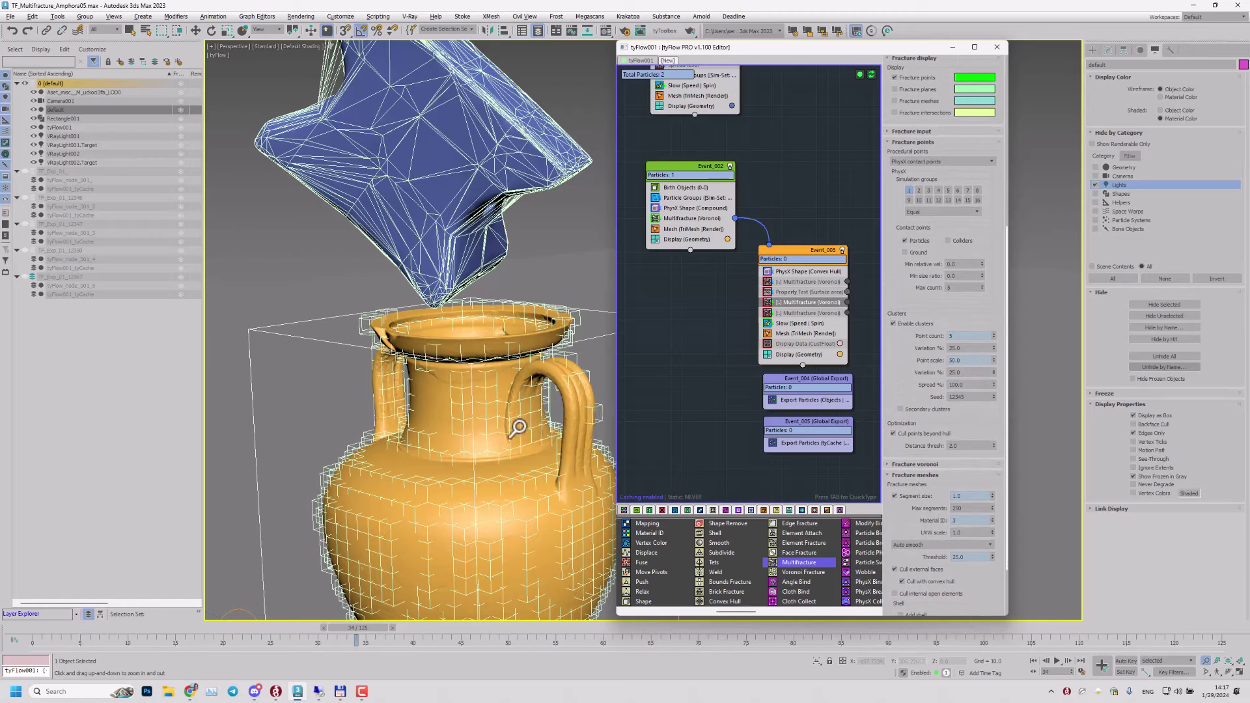
Step: Advance from the impact at frame 41 to frame 43 and examine how the shoulder fragment breaks under the rock
{"action": "middle_click_drag", "start_coordinate": [467, 416], "coordinate": [504, 420], "text": "alt"}
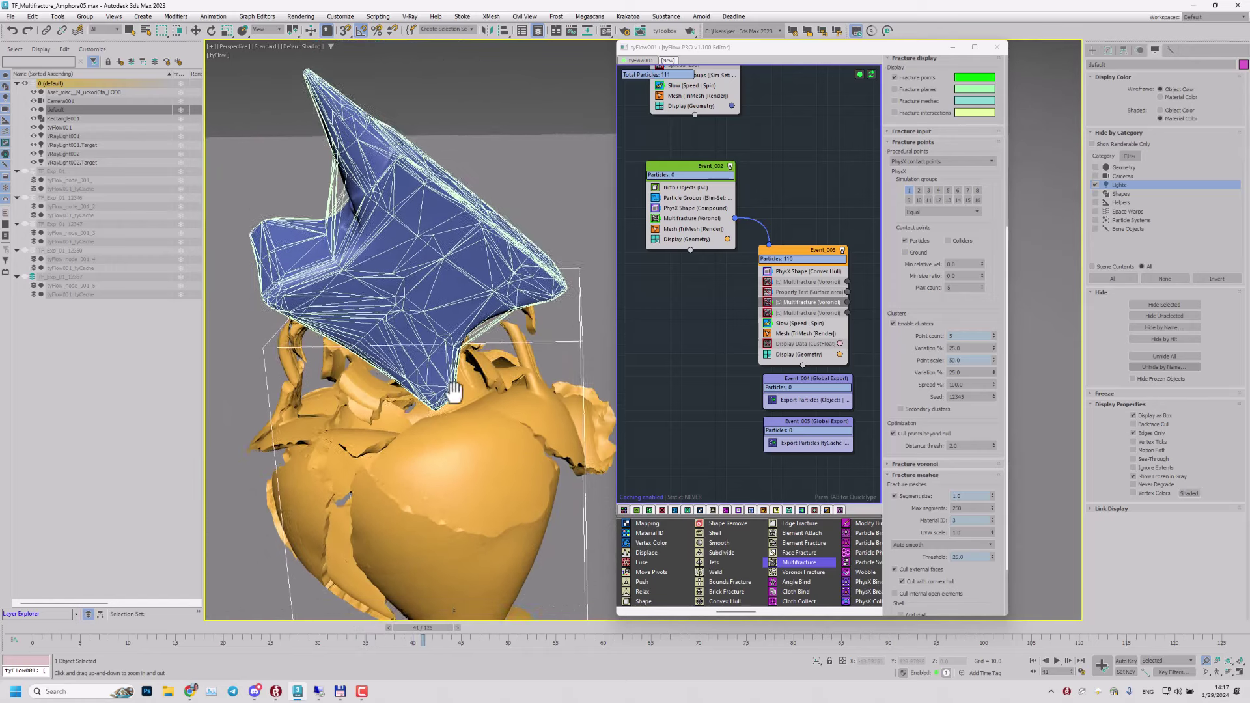
{"action": "middle_click_drag", "start_coordinate": [454, 392], "coordinate": [456, 366]}
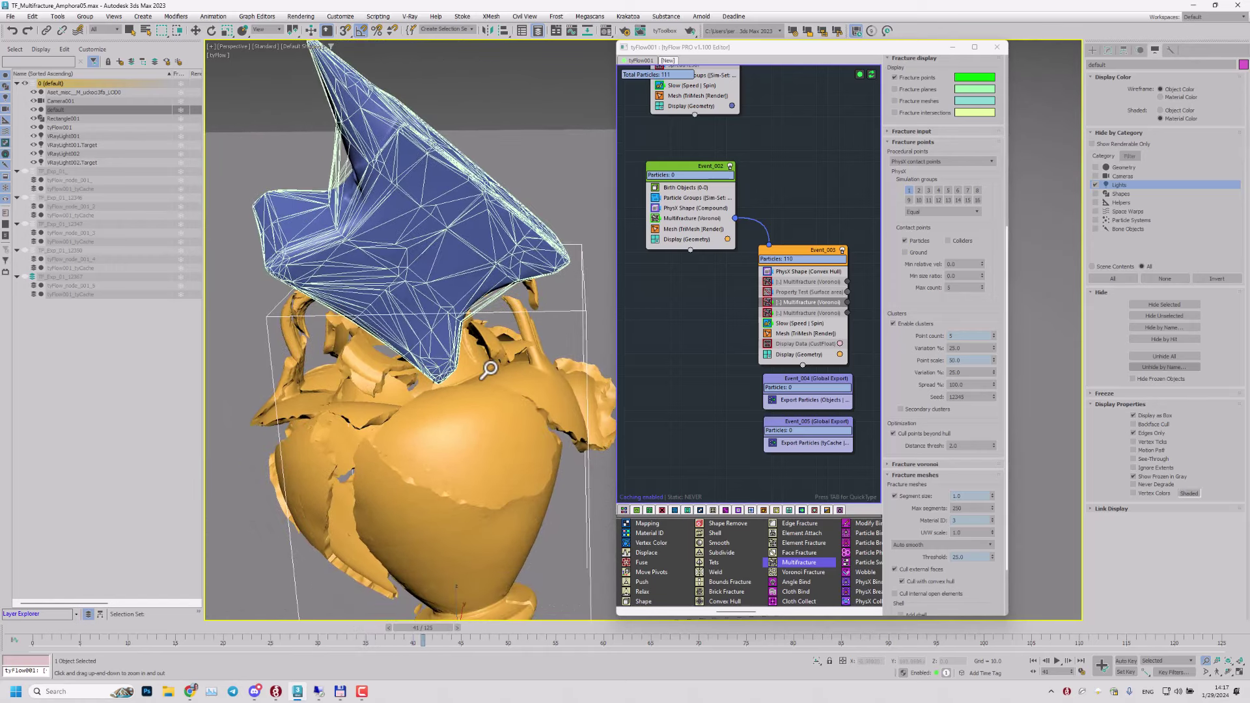
{"action": "middle_click_drag", "start_coordinate": [468, 419], "coordinate": [466, 373]}
{"action": "key", "text": "period"}
{"action": "key", "text": "period"}
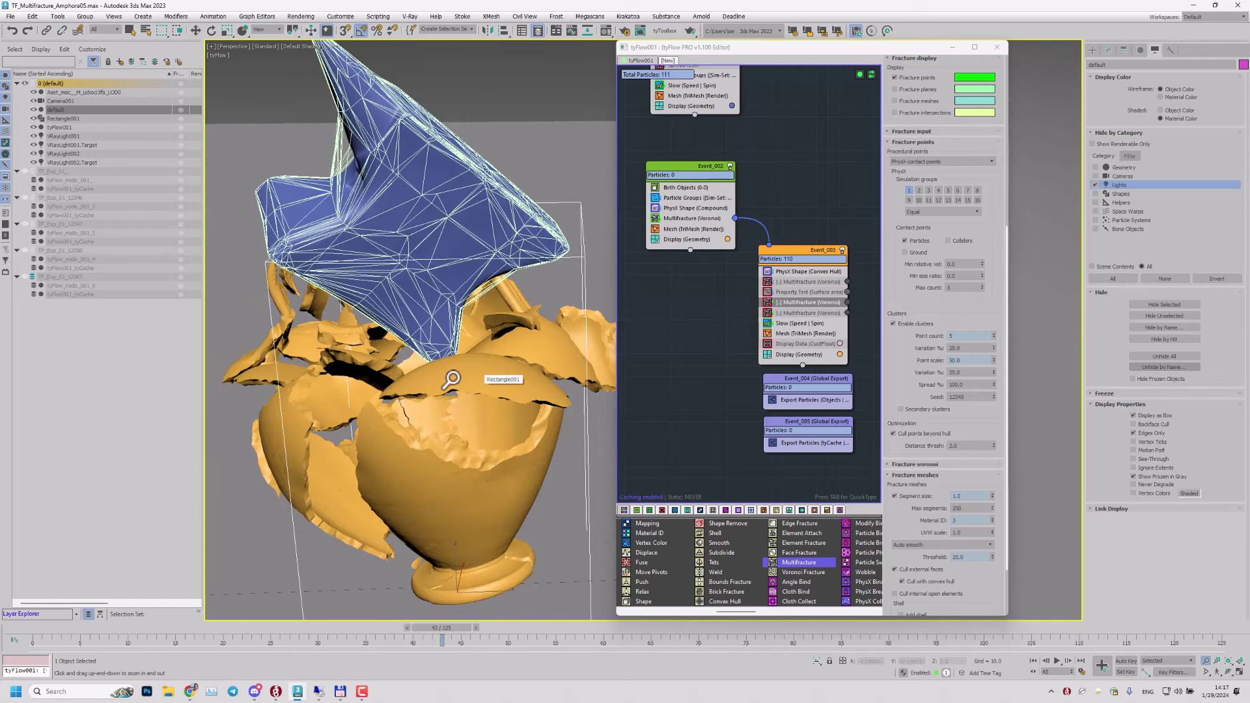
{"action": "key", "text": "comma"}
{"action": "mouse_move", "coordinate": [427, 361]}
{"action": "middle_mouse_down", "text": "alt"}
{"action": "mouse_move", "coordinate": [443, 372]}
{"action": "mouse_move", "coordinate": [430, 374]}
{"action": "middle_mouse_up", "text": "alt"}
{"action": "left_click_drag", "start_coordinate": [430, 373], "coordinate": [453, 375]}
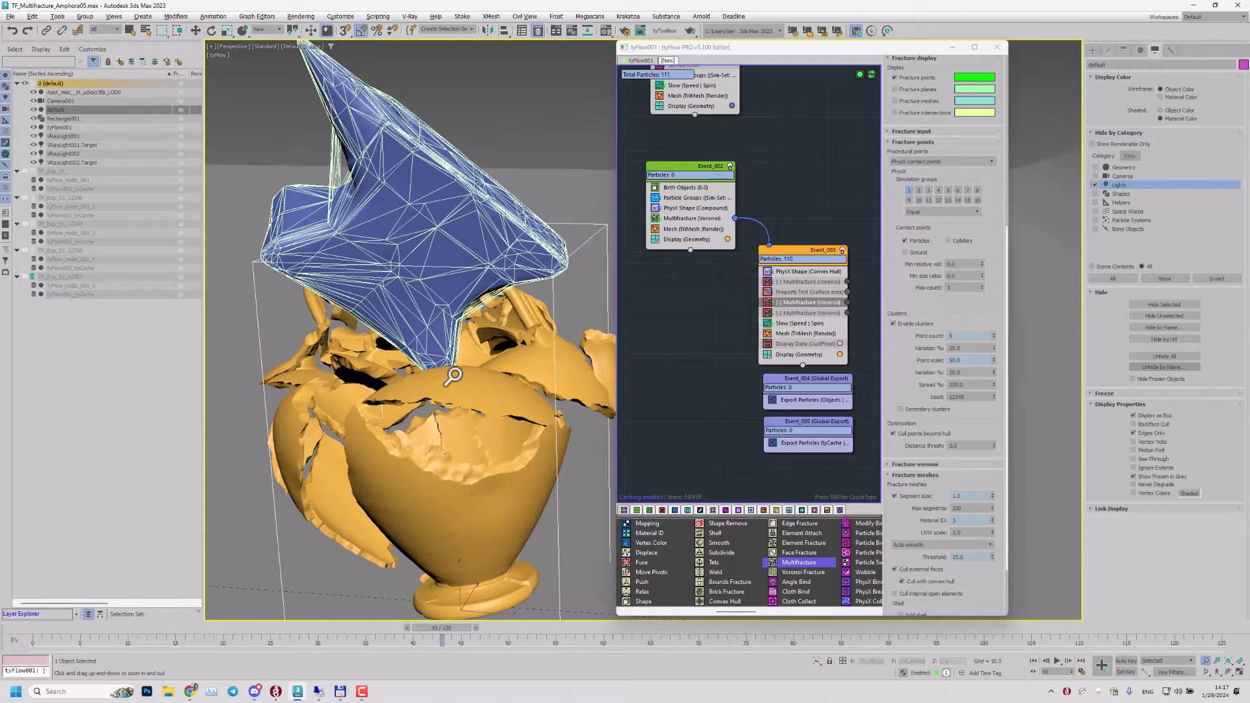
Step: Show the details of the surface area filter in Event_003's second Multifracture operator
{"action": "scroll", "coordinate": [891, 100], "scroll_direction": "up", "scroll_amount": 5}
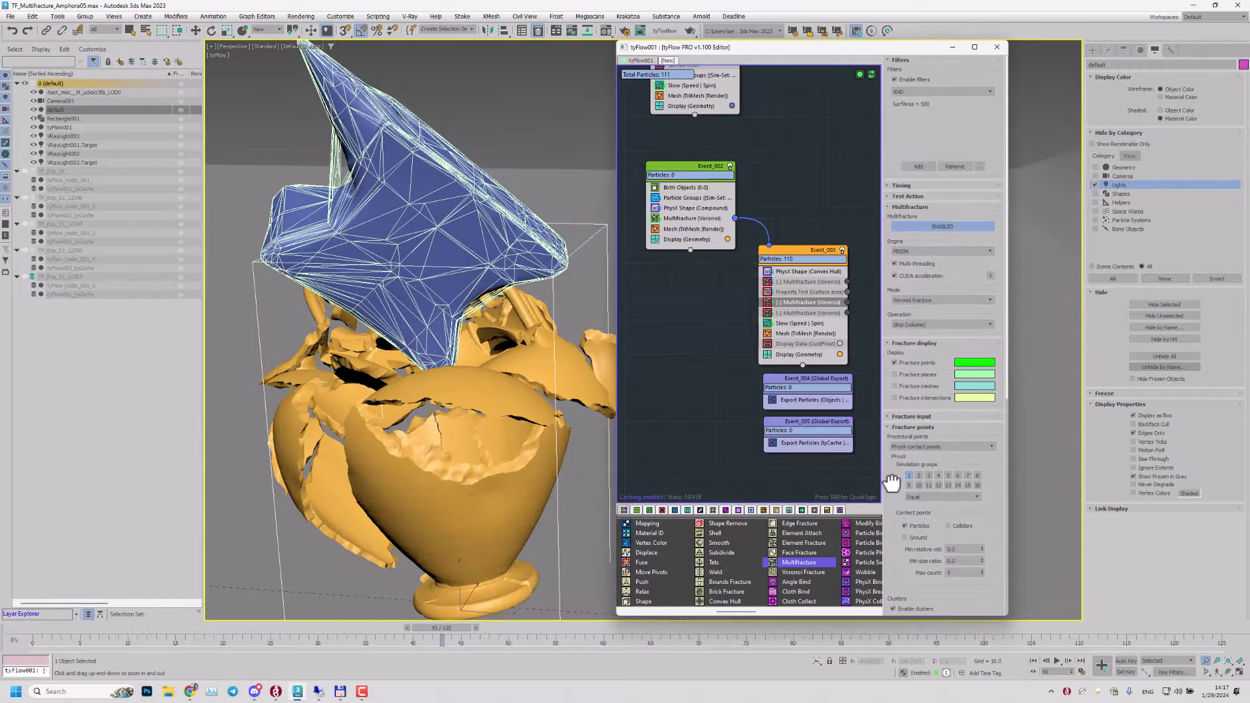
{"action": "left_click", "coordinate": [901, 101]}
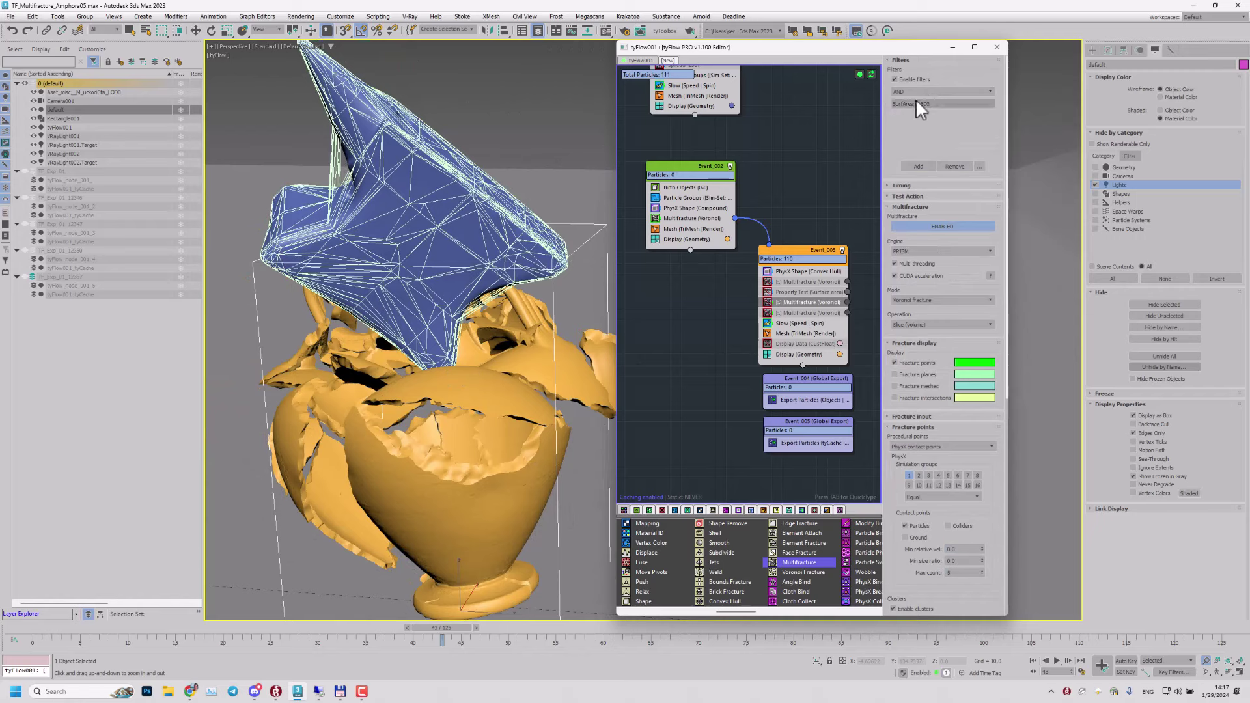
{"action": "middle_click_drag", "start_coordinate": [740, 374], "coordinate": [731, 350]}
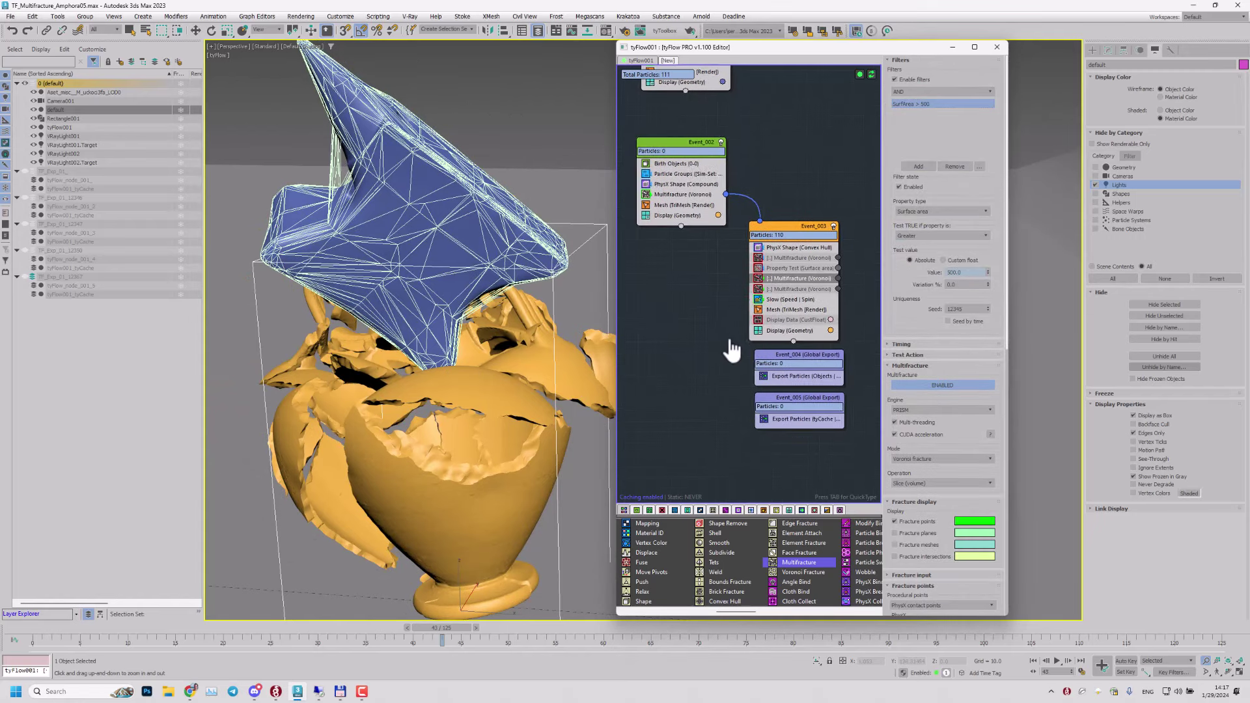
Step: Open Event_003's Property Test operator, collapse its Timing settings and check the data channel that stores the surface area test values
{"action": "left_click", "coordinate": [791, 268]}
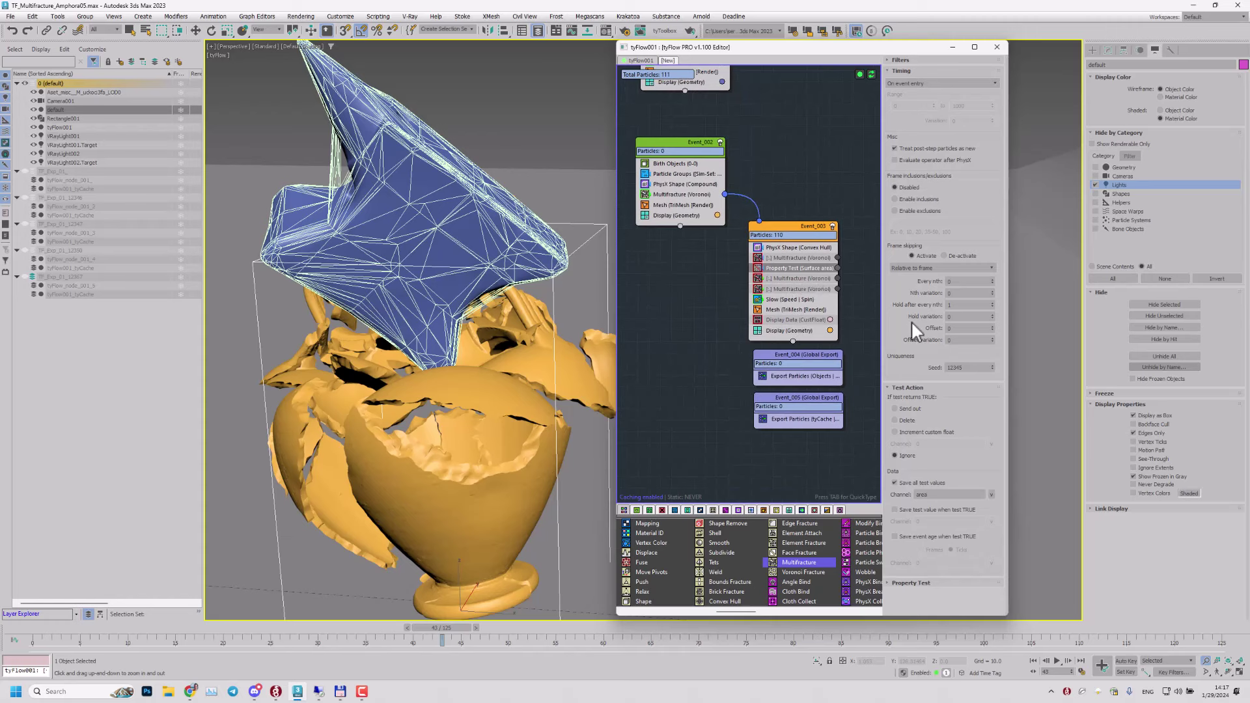
{"action": "left_click", "coordinate": [913, 71]}
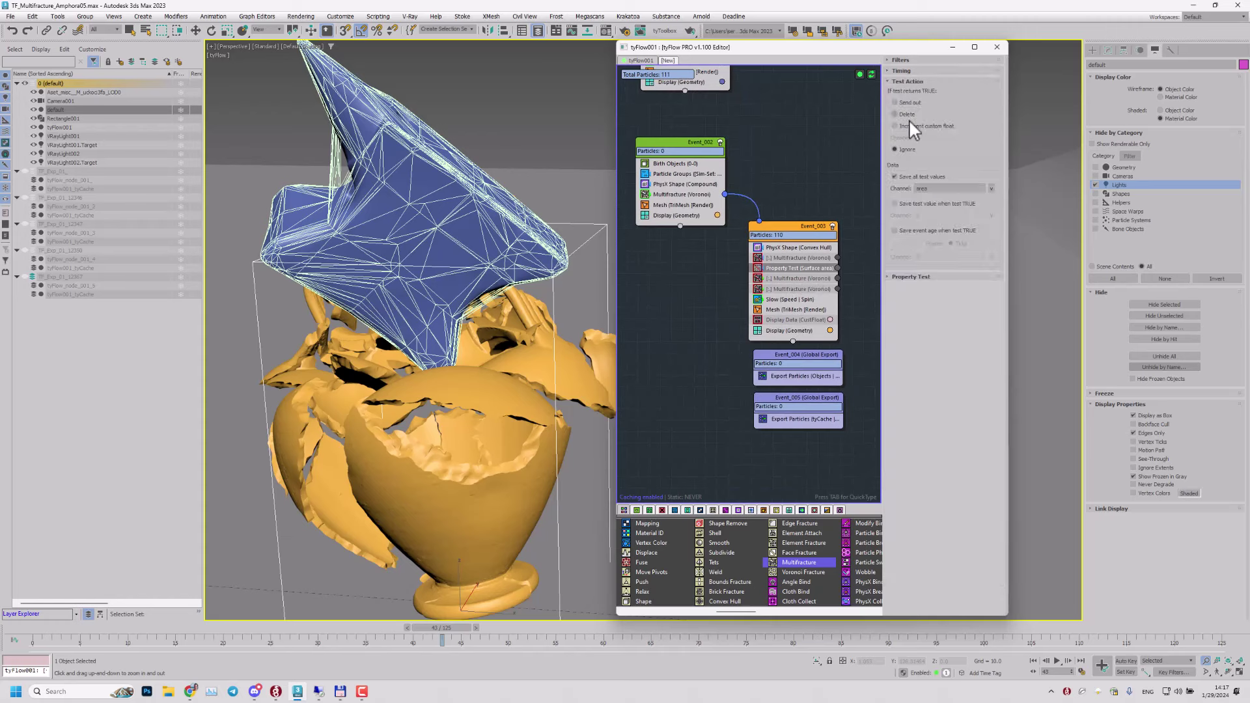
{"action": "left_click", "coordinate": [937, 189]}
{"action": "mouse_move", "coordinate": [466, 390]}
{"action": "middle_mouse_down", "text": "alt"}
{"action": "mouse_move", "coordinate": [355, 367]}
{"action": "mouse_move", "coordinate": [468, 433]}
{"action": "mouse_move", "coordinate": [463, 410]}
{"action": "middle_mouse_up", "text": "alt"}
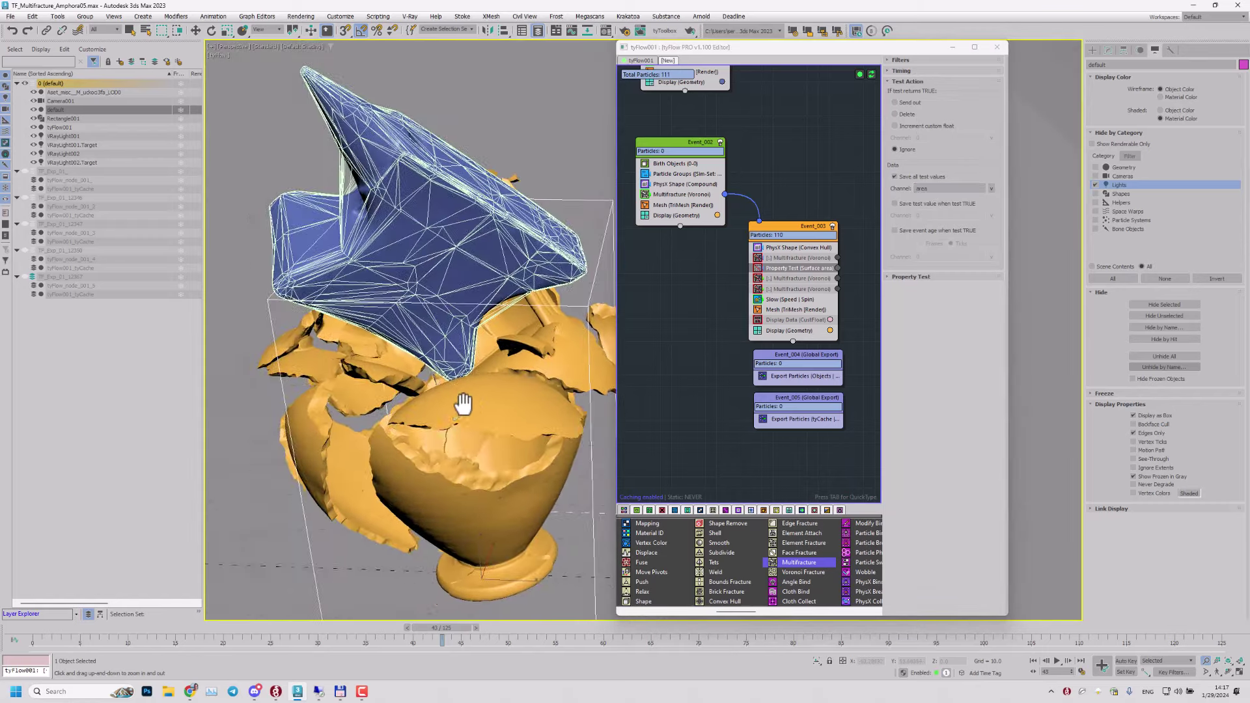
{"action": "middle_click_drag", "start_coordinate": [533, 341], "coordinate": [532, 351], "text": "alt"}
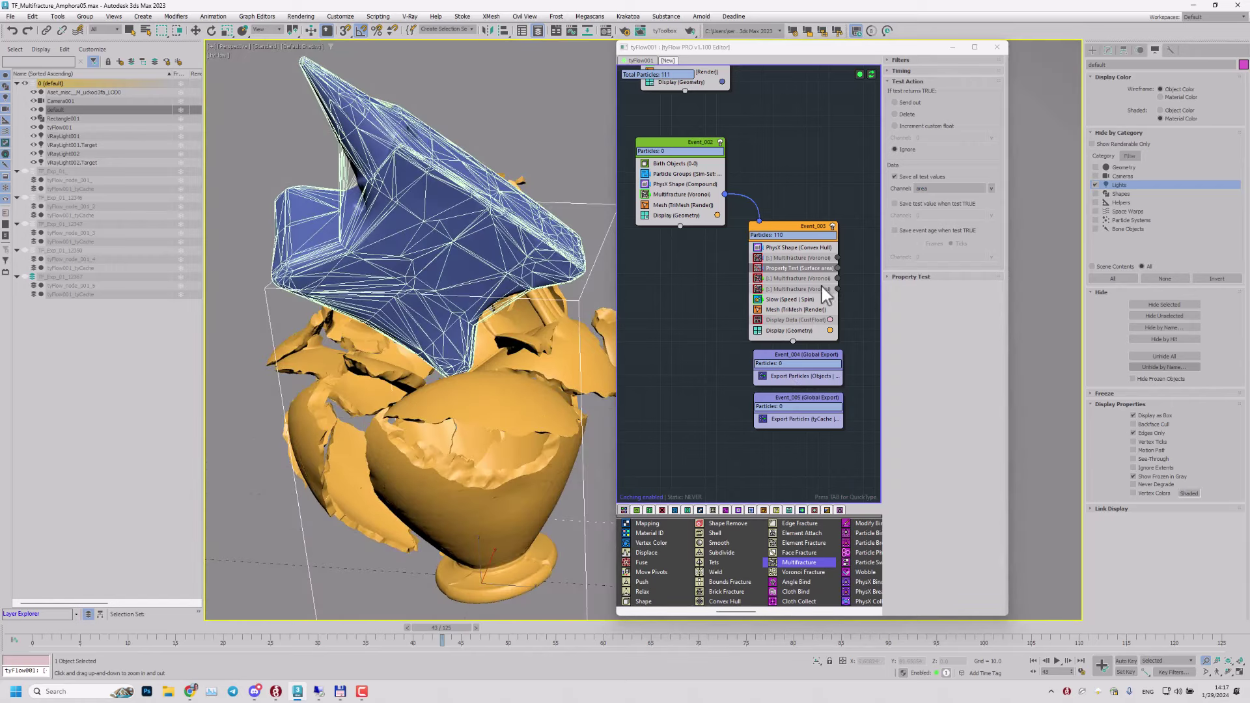
Step: Compare the surface area filter of Event_003's last Multifracture operator with that of the second, leaving the second one open
{"action": "left_click", "coordinate": [788, 287]}
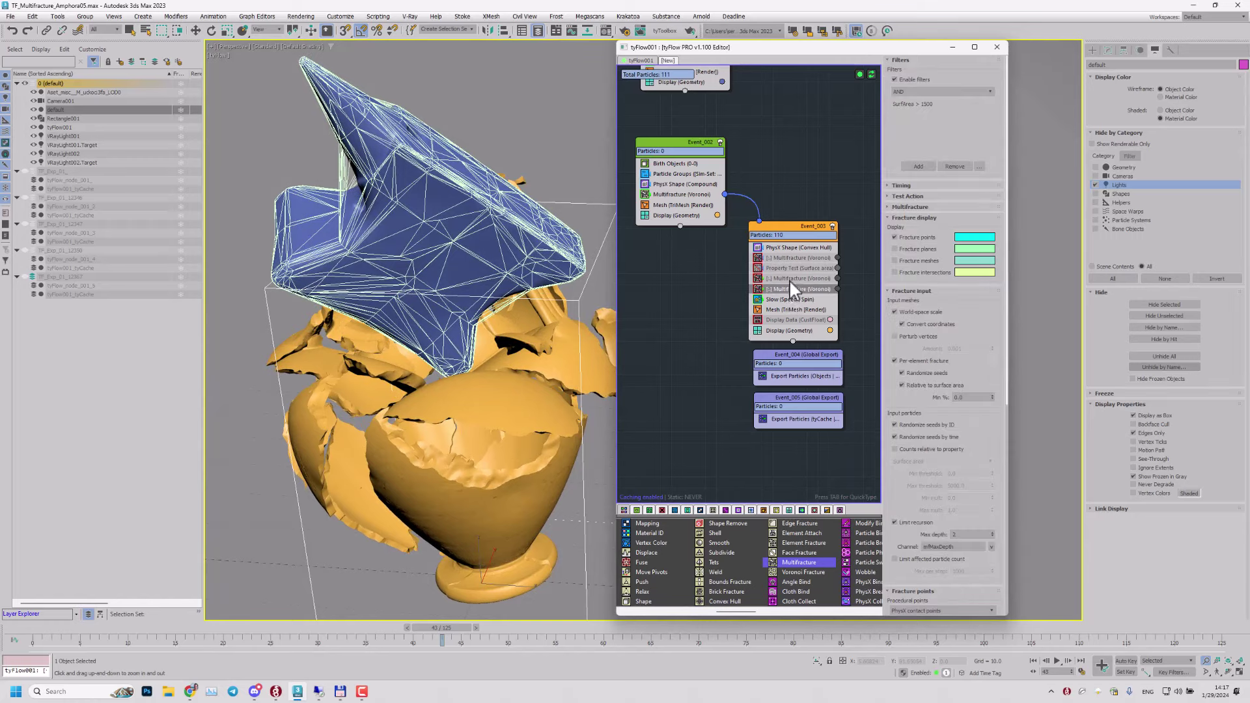
{"action": "left_click", "coordinate": [790, 279]}
{"action": "scroll", "coordinate": [547, 332], "scroll_direction": "up", "scroll_amount": 2}
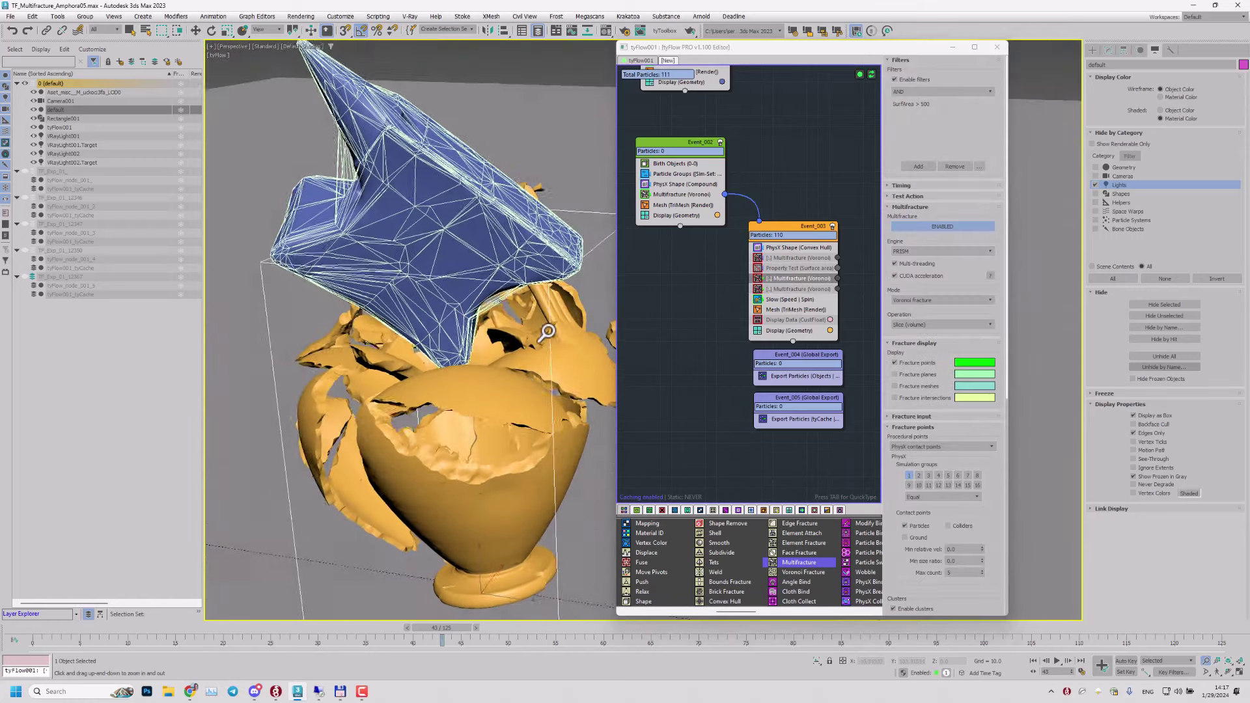
{"action": "scroll", "coordinate": [546, 332], "scroll_direction": "up", "scroll_amount": 1}
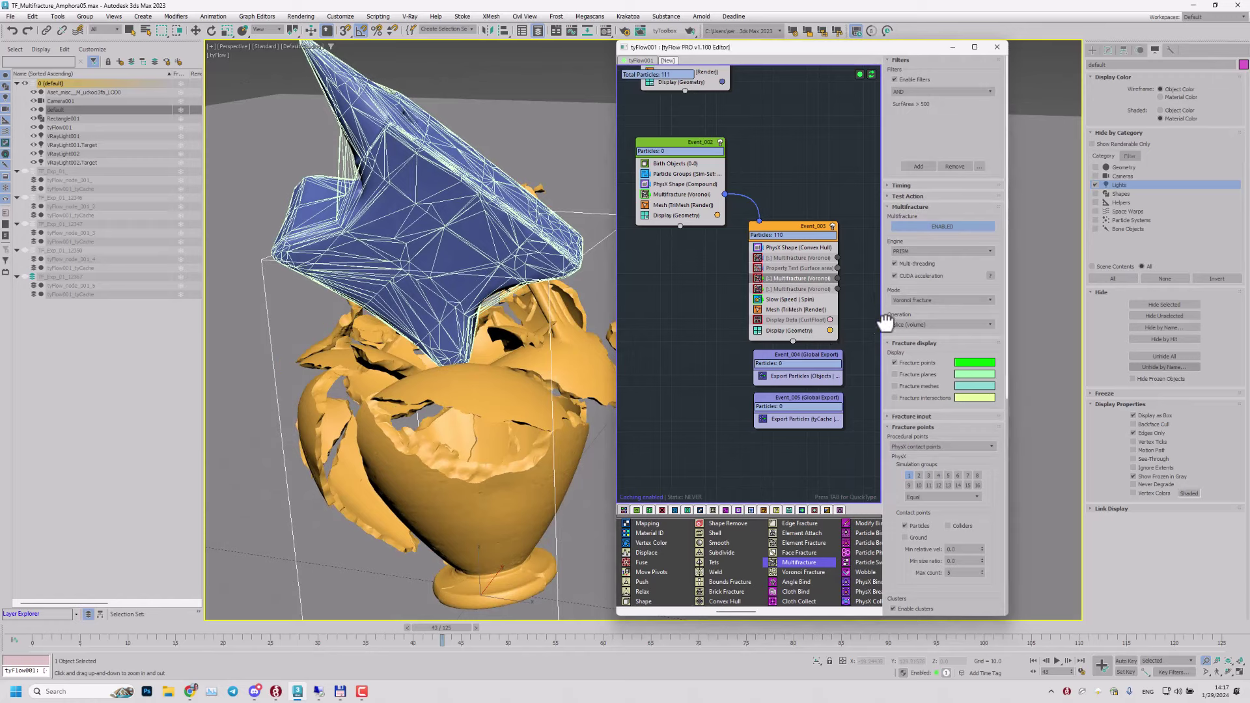
{"action": "left_click_drag", "start_coordinate": [460, 345], "coordinate": [564, 332]}
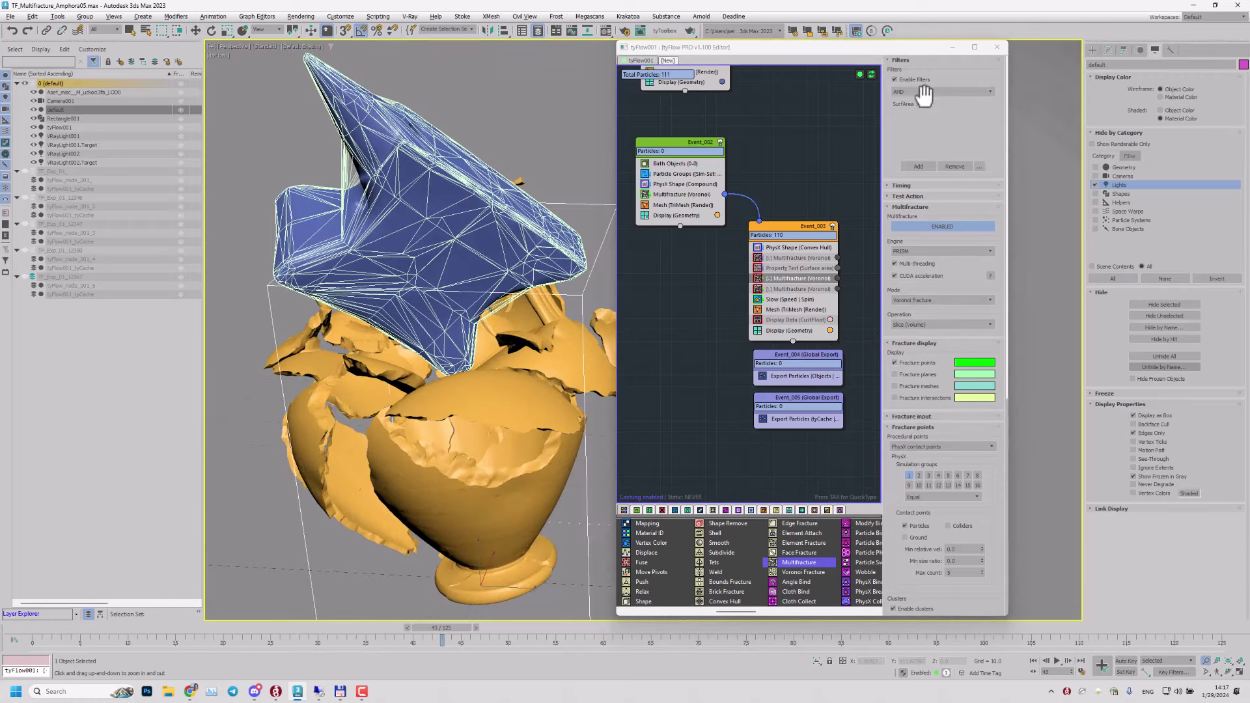
Step: Examine the large amphora fragments under the rock at frame 43 from above and from the side
{"action": "middle_click_drag", "start_coordinate": [454, 368], "coordinate": [466, 410], "text": "alt"}
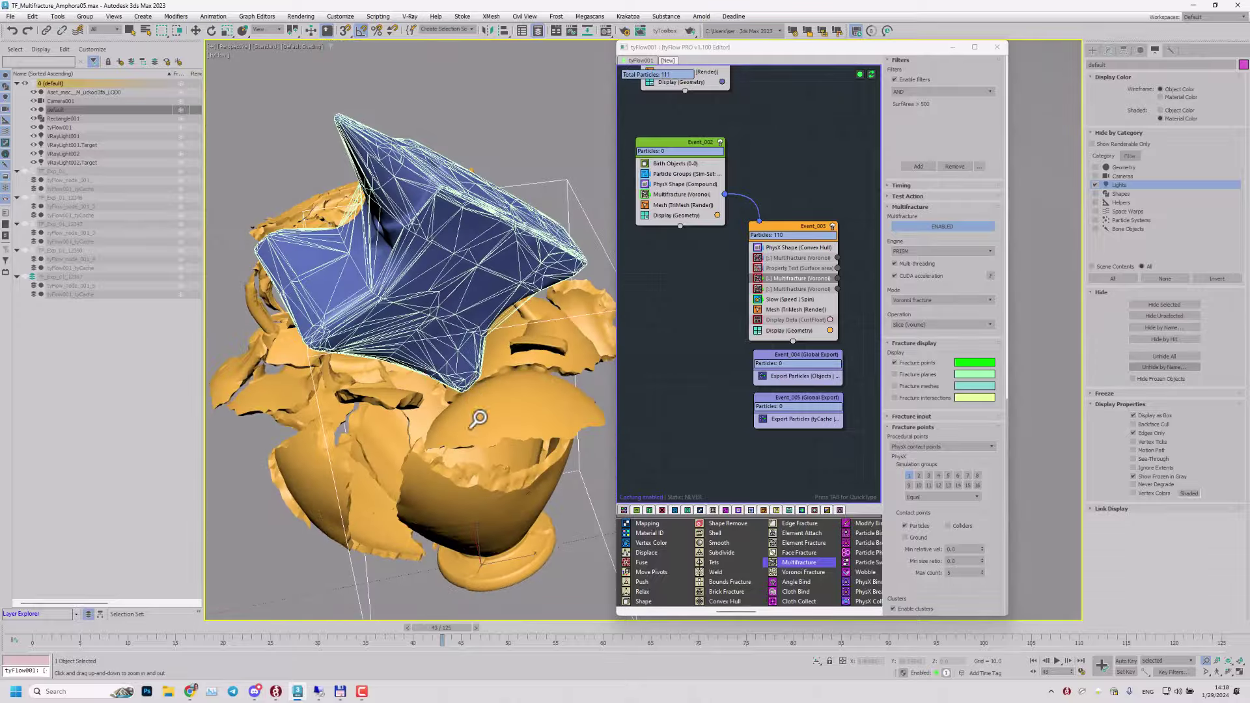
{"action": "middle_click_drag", "start_coordinate": [502, 373], "coordinate": [471, 404], "text": "alt"}
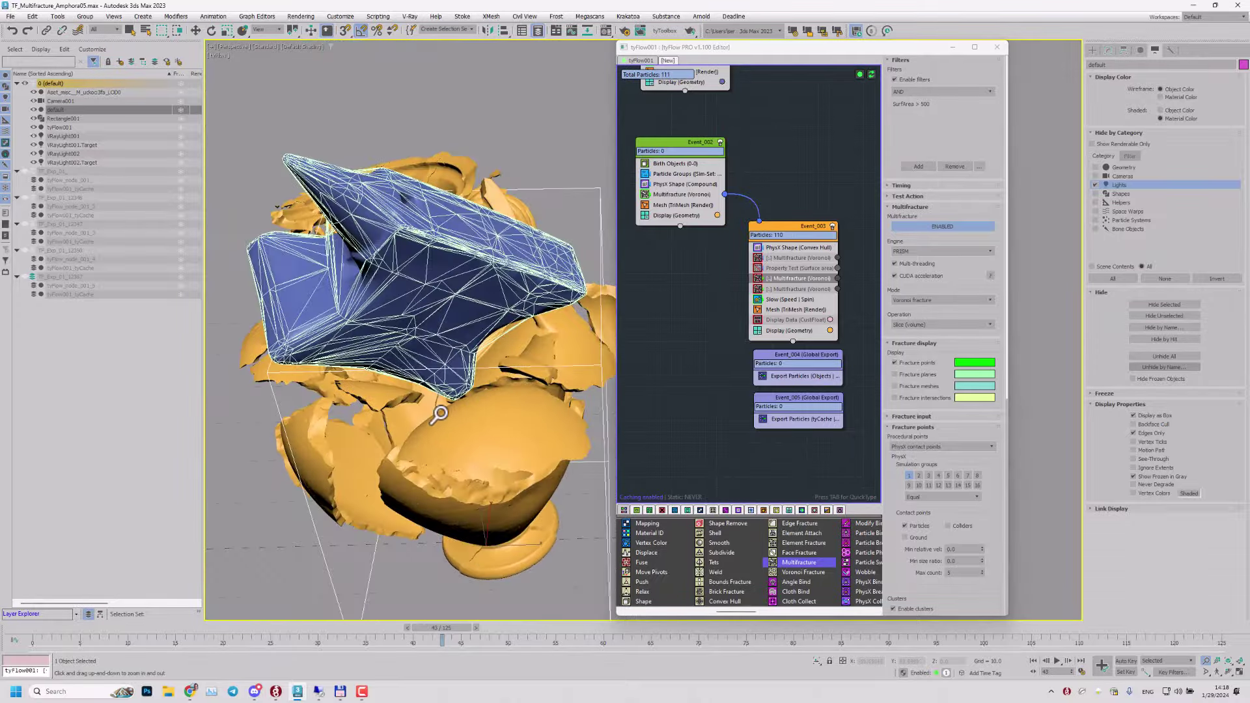
{"action": "middle_click_drag", "start_coordinate": [556, 414], "coordinate": [498, 395], "text": "alt"}
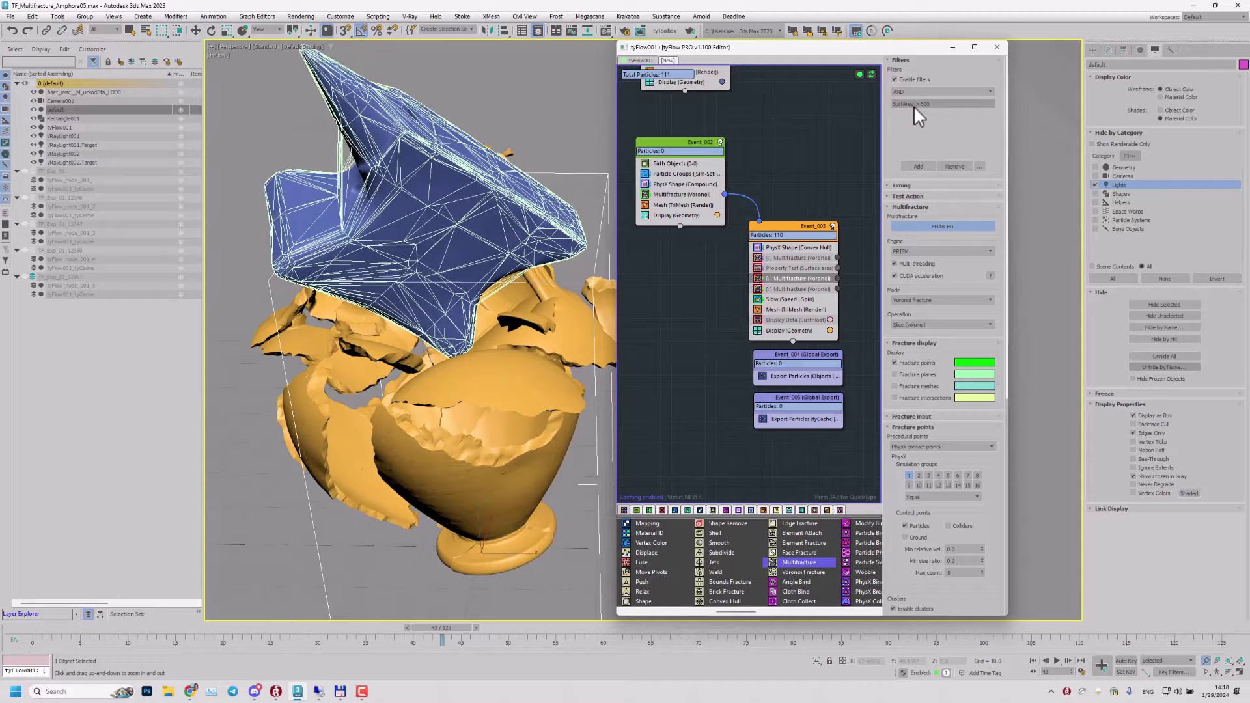
{"action": "middle_click_drag", "start_coordinate": [491, 305], "coordinate": [496, 333], "text": "alt"}
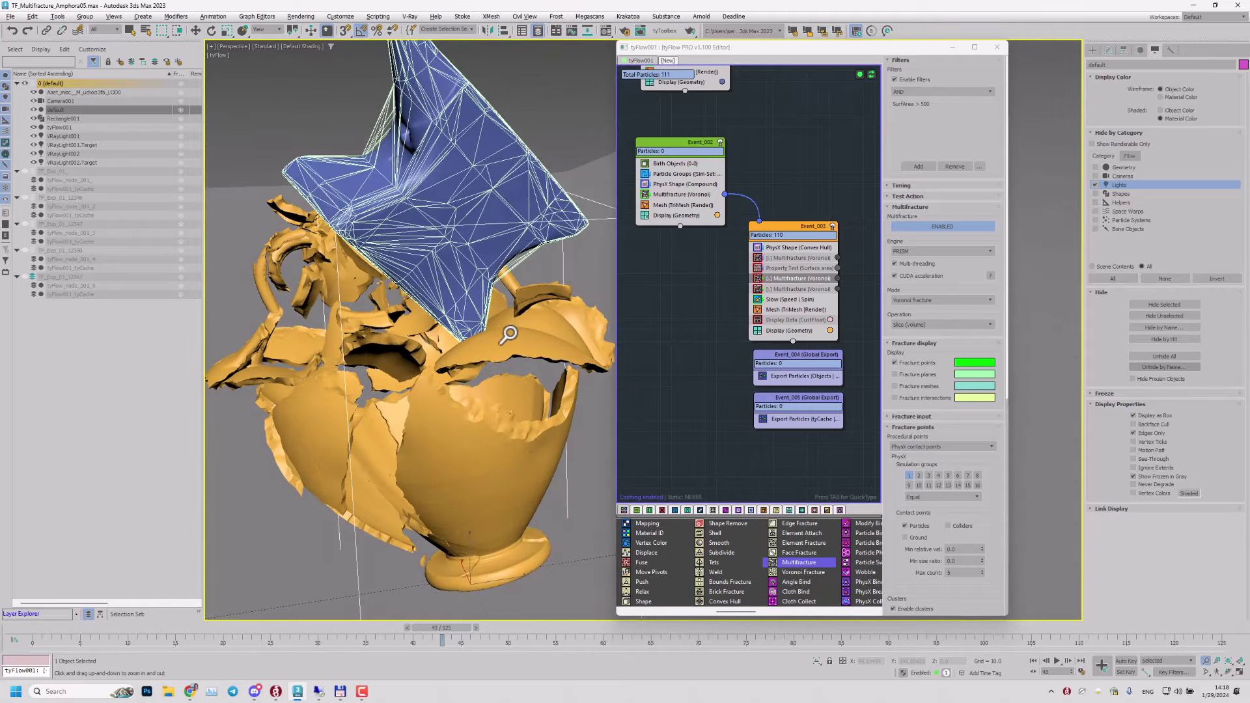
Step: Review the second Multifracture's contact point and cluster settings again and collapse its Fracture meshes section
{"action": "left_click_drag", "start_coordinate": [893, 536], "coordinate": [889, 480]}
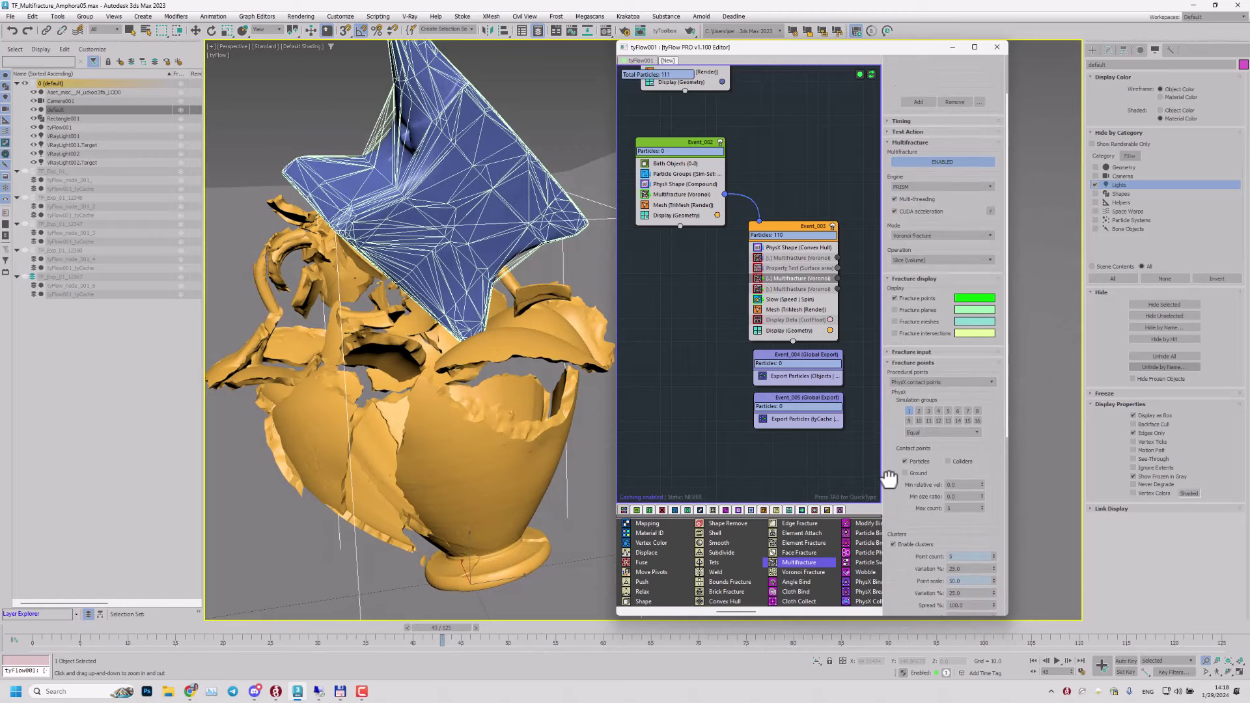
{"action": "middle_click_drag", "start_coordinate": [469, 379], "coordinate": [465, 391], "text": "alt"}
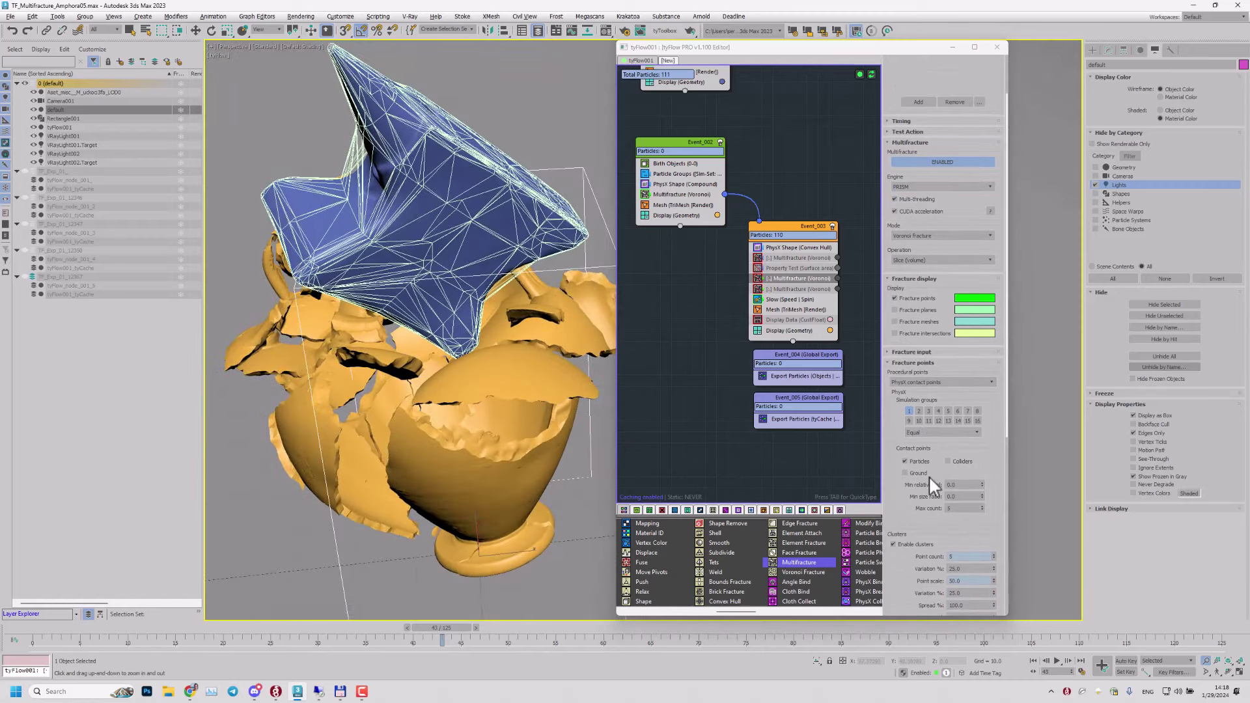
{"action": "left_click_drag", "start_coordinate": [897, 516], "coordinate": [886, 175]}
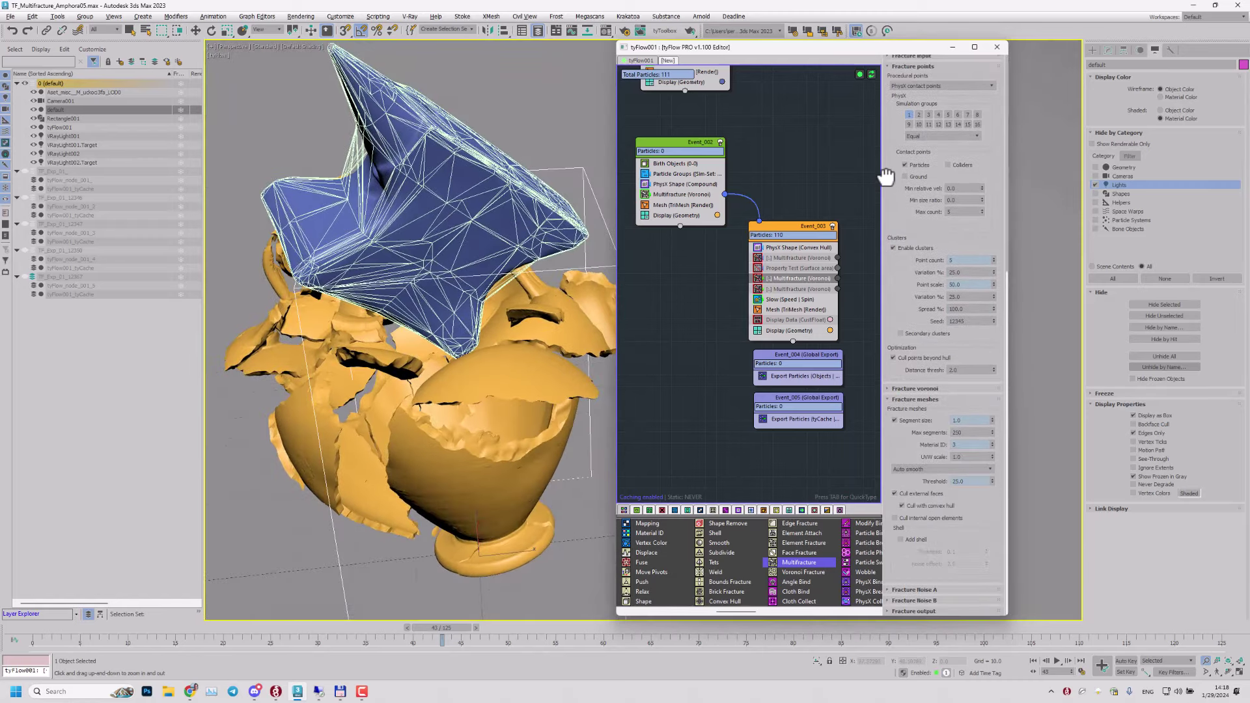
{"action": "left_click", "coordinate": [895, 398]}
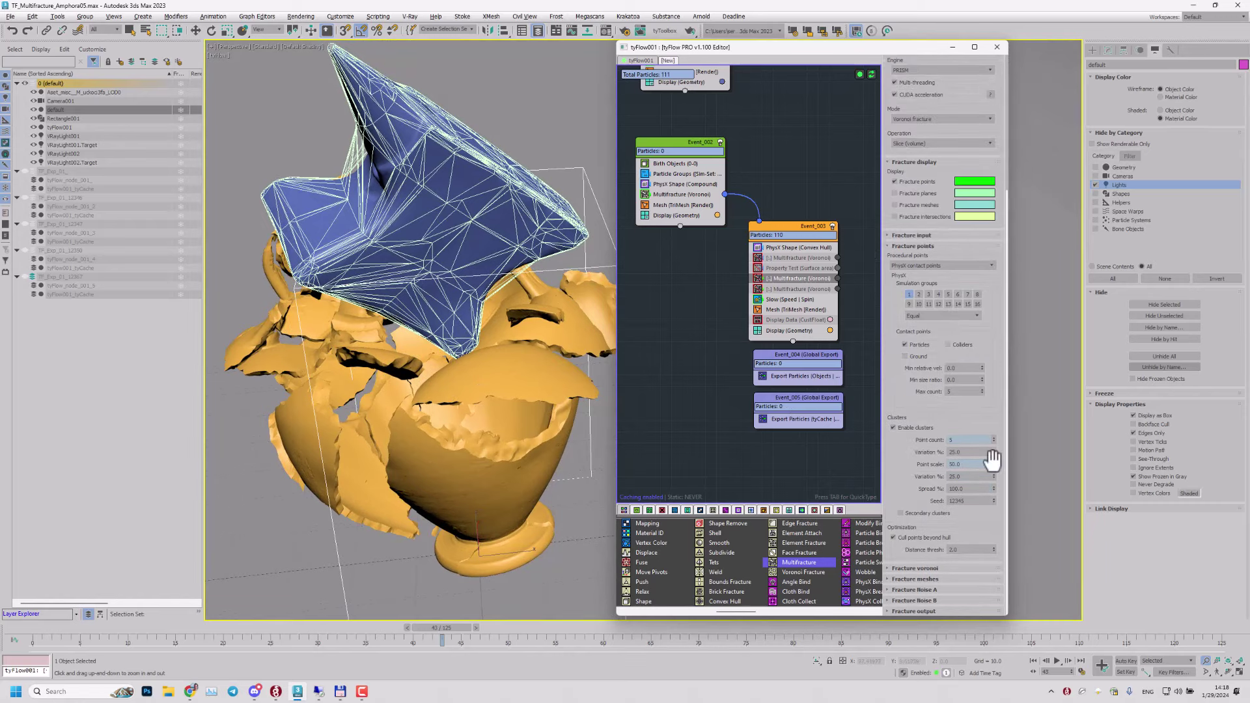
{"action": "left_click_drag", "start_coordinate": [902, 468], "coordinate": [905, 523]}
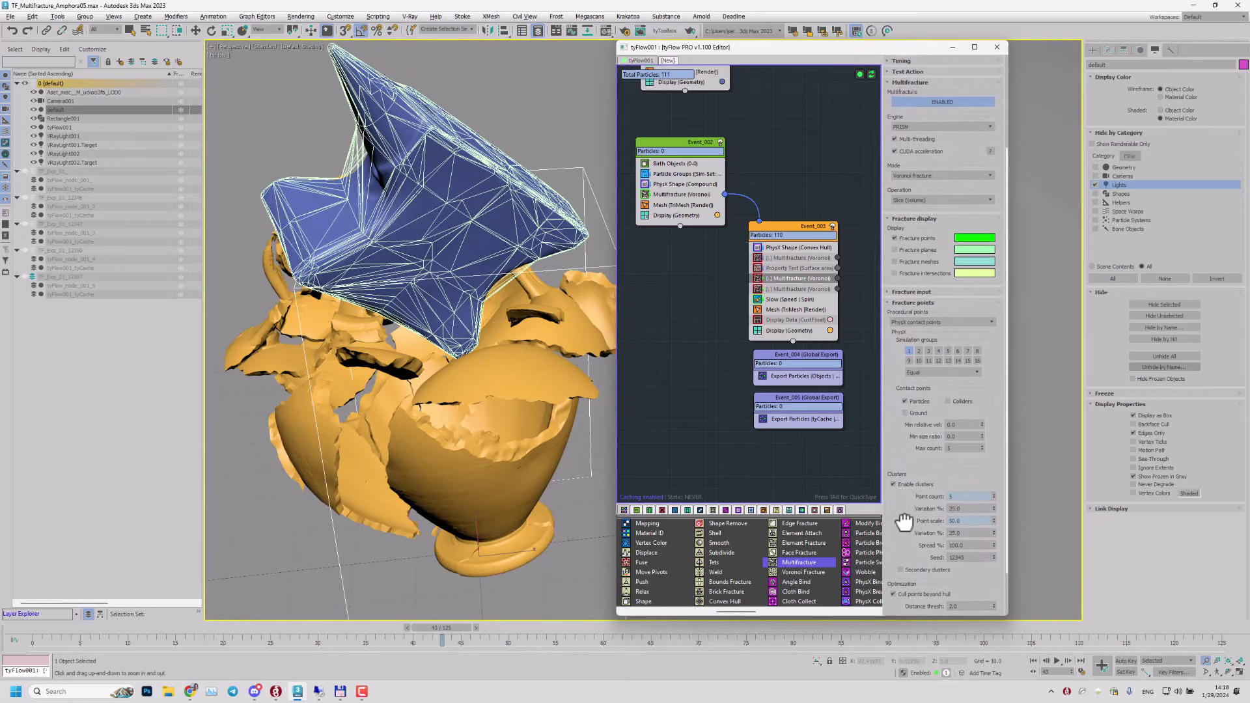
Step: Expand the second Multifracture's Fracture input settings, check the recursion limit and max depth, and inspect the shoulder fragment up close
{"action": "left_click", "coordinate": [908, 292]}
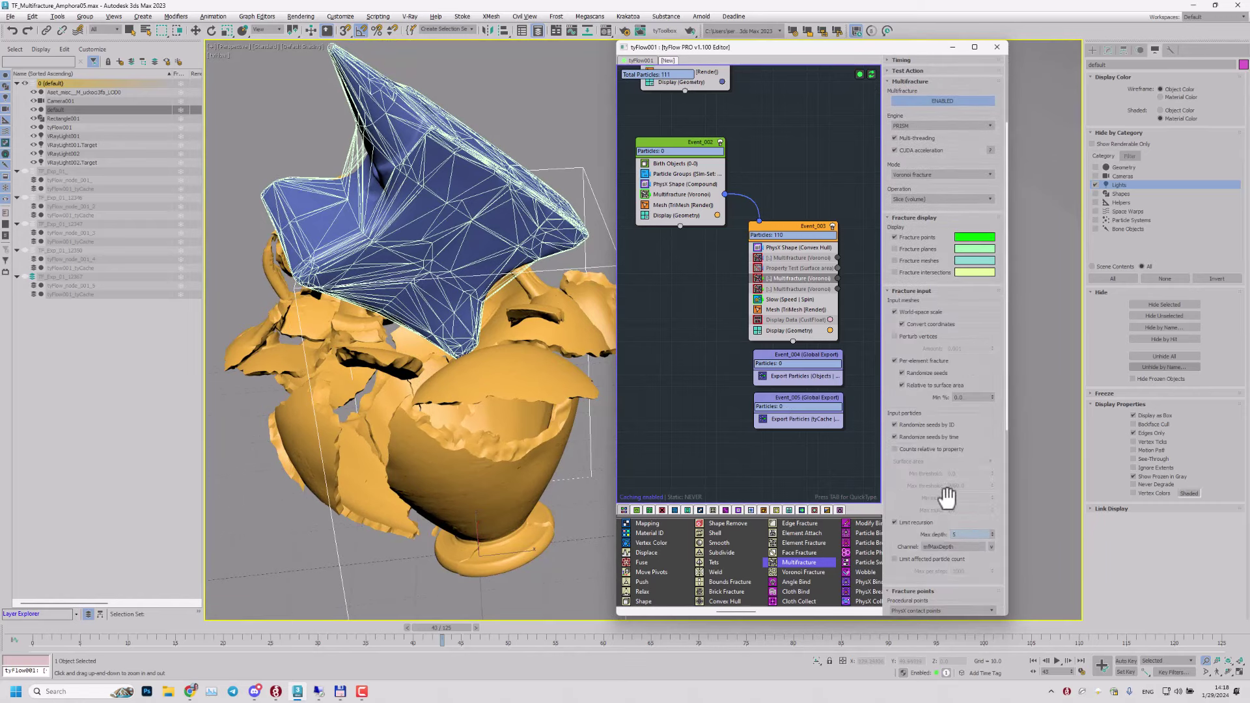
{"action": "left_click_drag", "start_coordinate": [901, 518], "coordinate": [923, 357]}
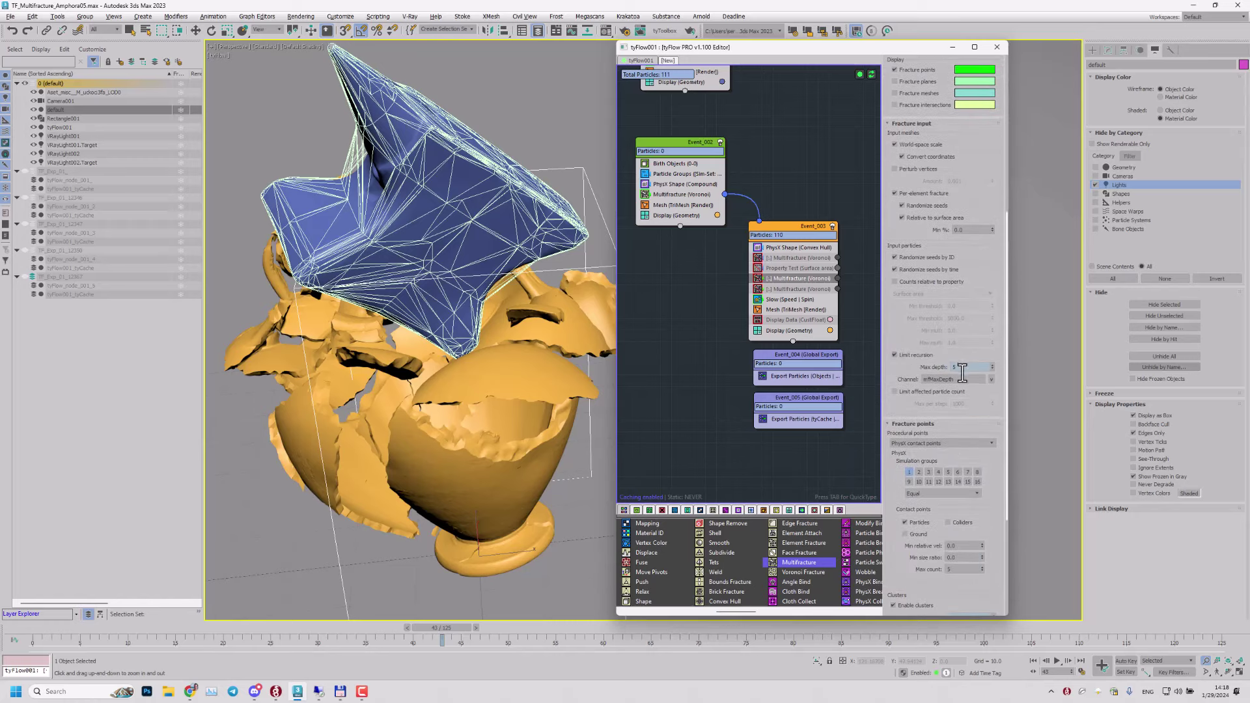
{"action": "scroll", "coordinate": [500, 356], "scroll_direction": "up", "scroll_amount": 2}
{"action": "scroll", "coordinate": [478, 355], "scroll_direction": "up", "scroll_amount": 3}
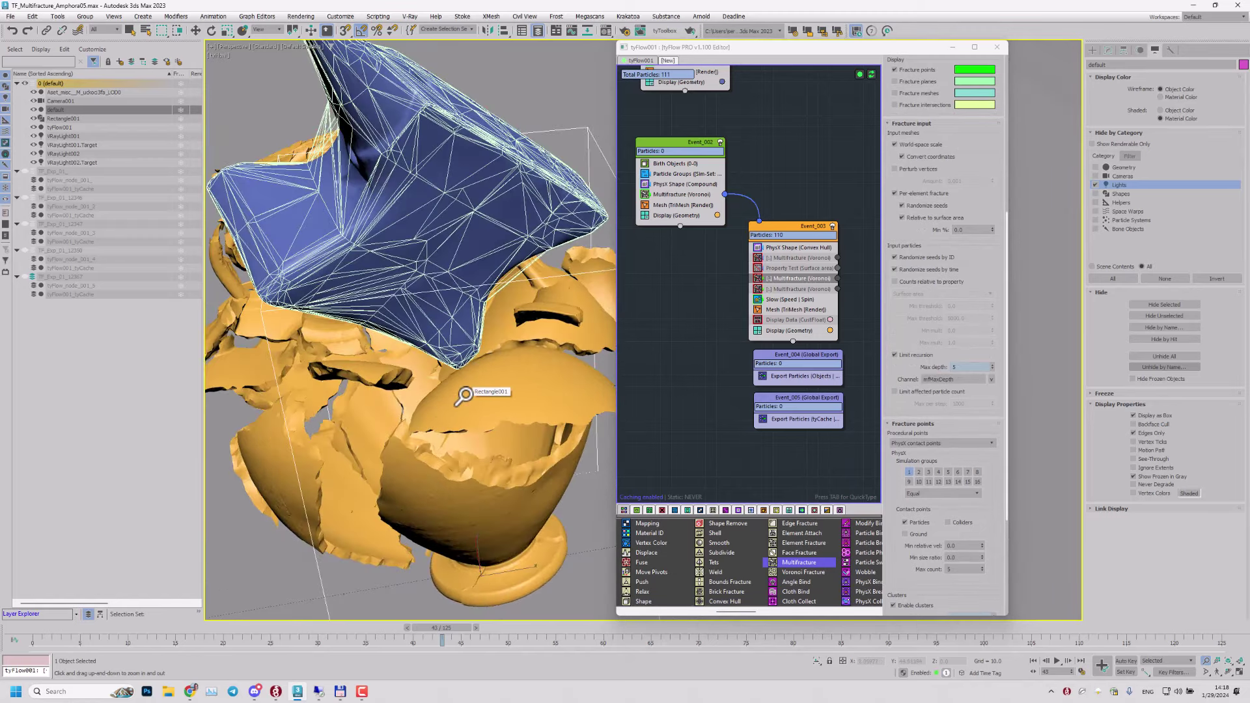
{"action": "scroll", "coordinate": [487, 396], "scroll_direction": "up", "scroll_amount": 2}
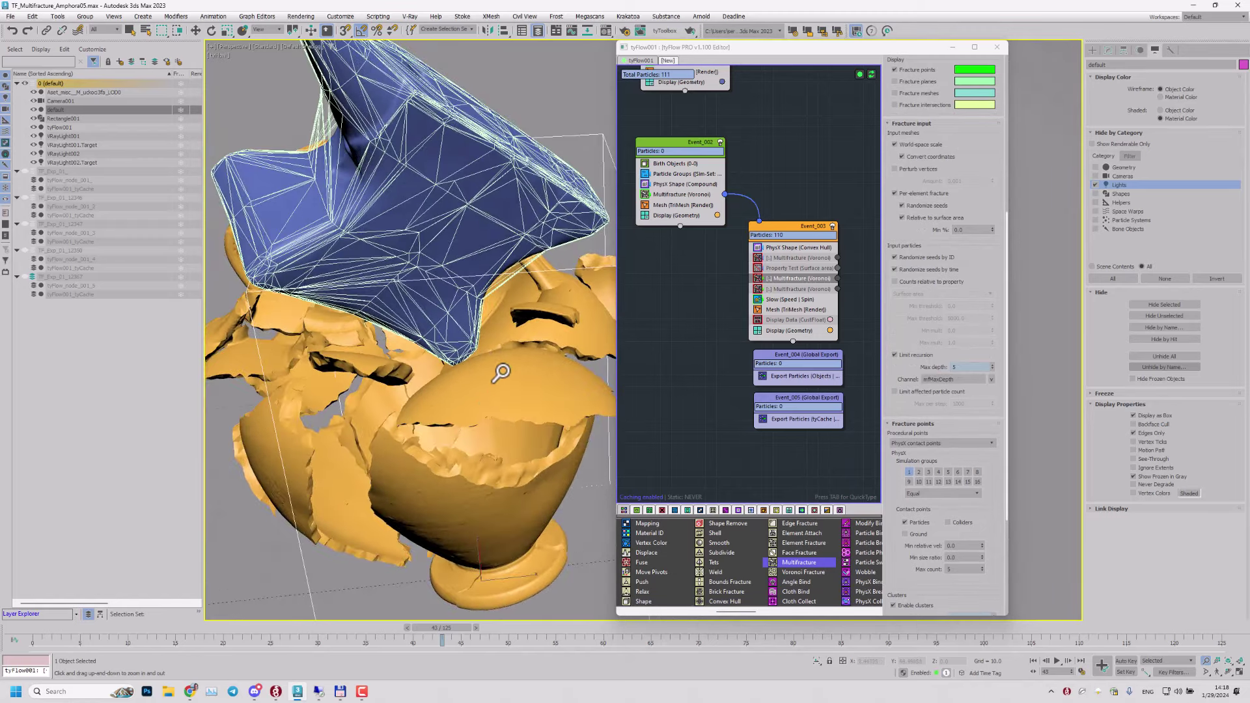
Step: Examine the shoulder fragment against the recursion limit setting at frames 43 and 44, and go back to frame 41
{"action": "scroll", "coordinate": [504, 405], "scroll_direction": "up", "scroll_amount": 3}
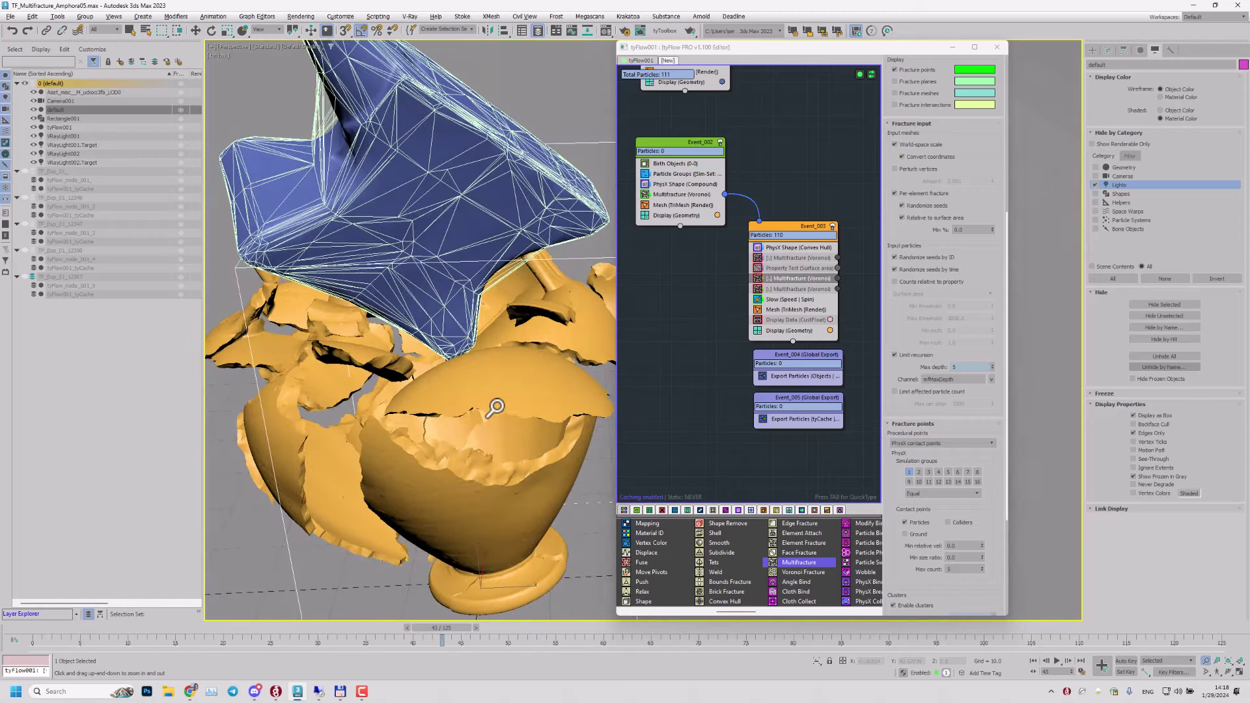
{"action": "scroll", "coordinate": [447, 403], "scroll_direction": "up", "scroll_amount": 2}
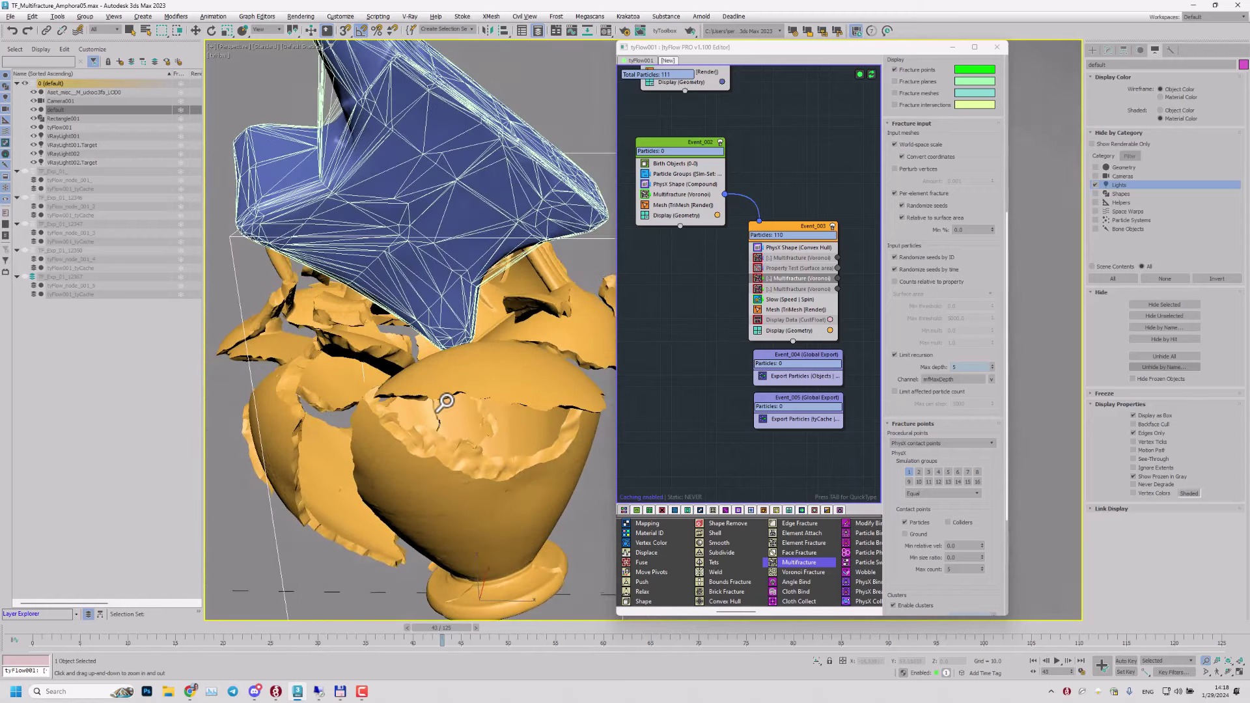
{"action": "scroll", "coordinate": [456, 399], "scroll_direction": "up", "scroll_amount": 3}
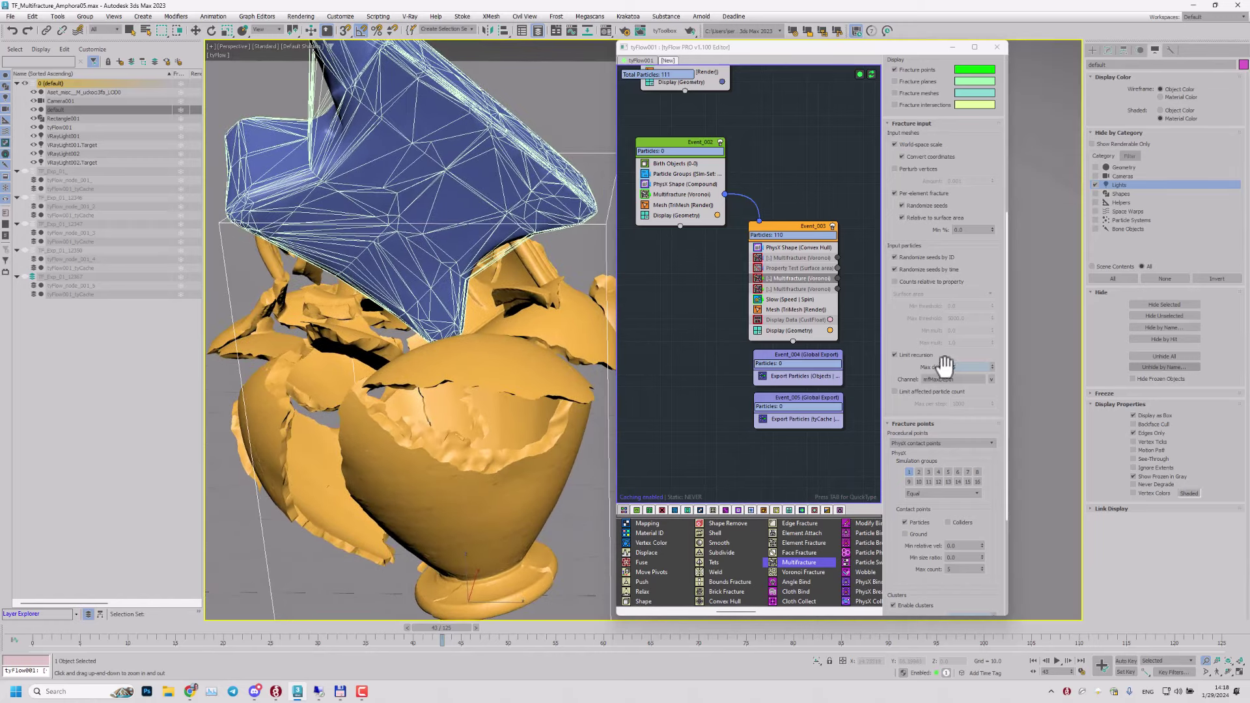
{"action": "left_click_drag", "start_coordinate": [961, 368], "coordinate": [917, 375]}
{"action": "mouse_move", "coordinate": [483, 430]}
{"action": "middle_mouse_down", "text": "alt"}
{"action": "mouse_move", "coordinate": [477, 441]}
{"action": "mouse_move", "coordinate": [466, 430]}
{"action": "mouse_move", "coordinate": [503, 422]}
{"action": "middle_mouse_up", "text": "alt"}
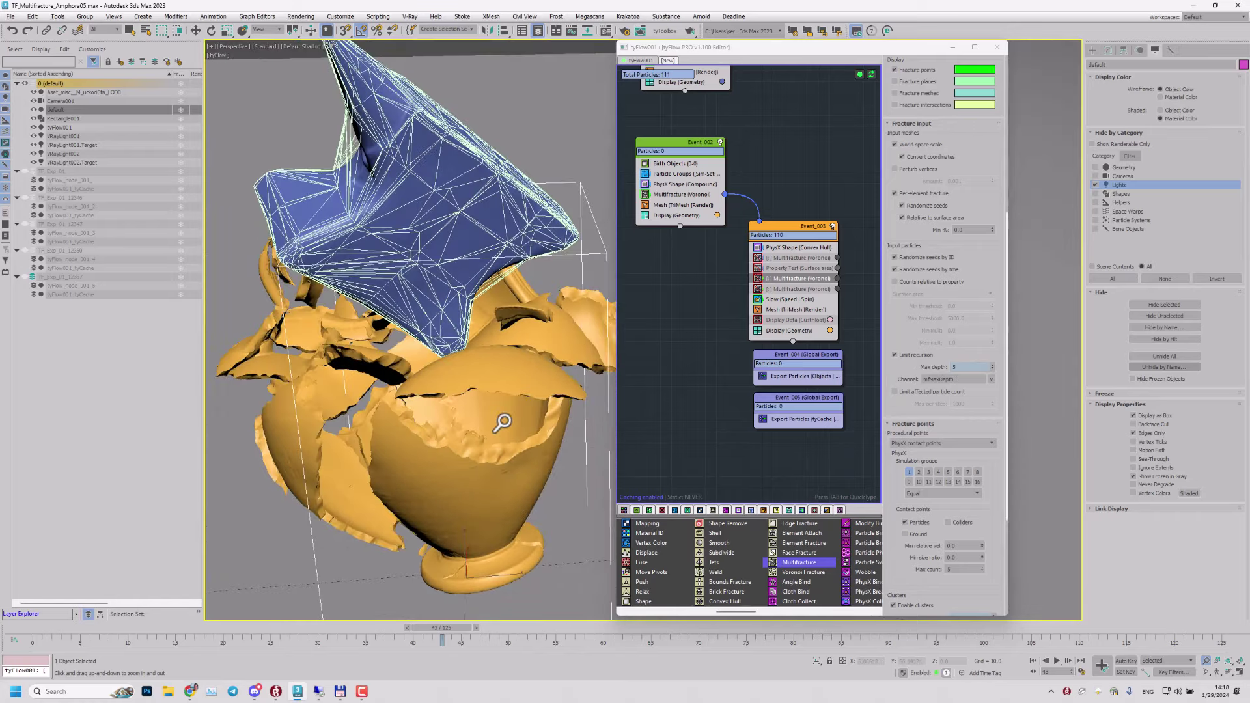
{"action": "key", "text": "period"}
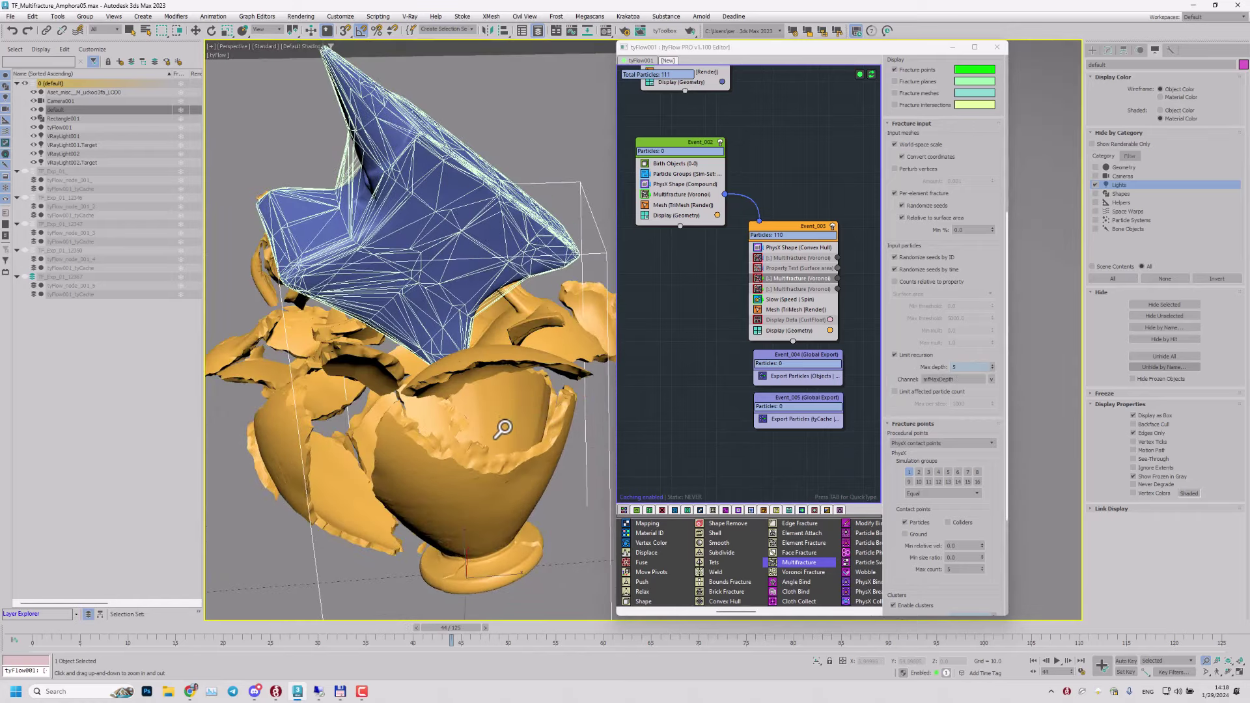
{"action": "key", "text": "comma"}
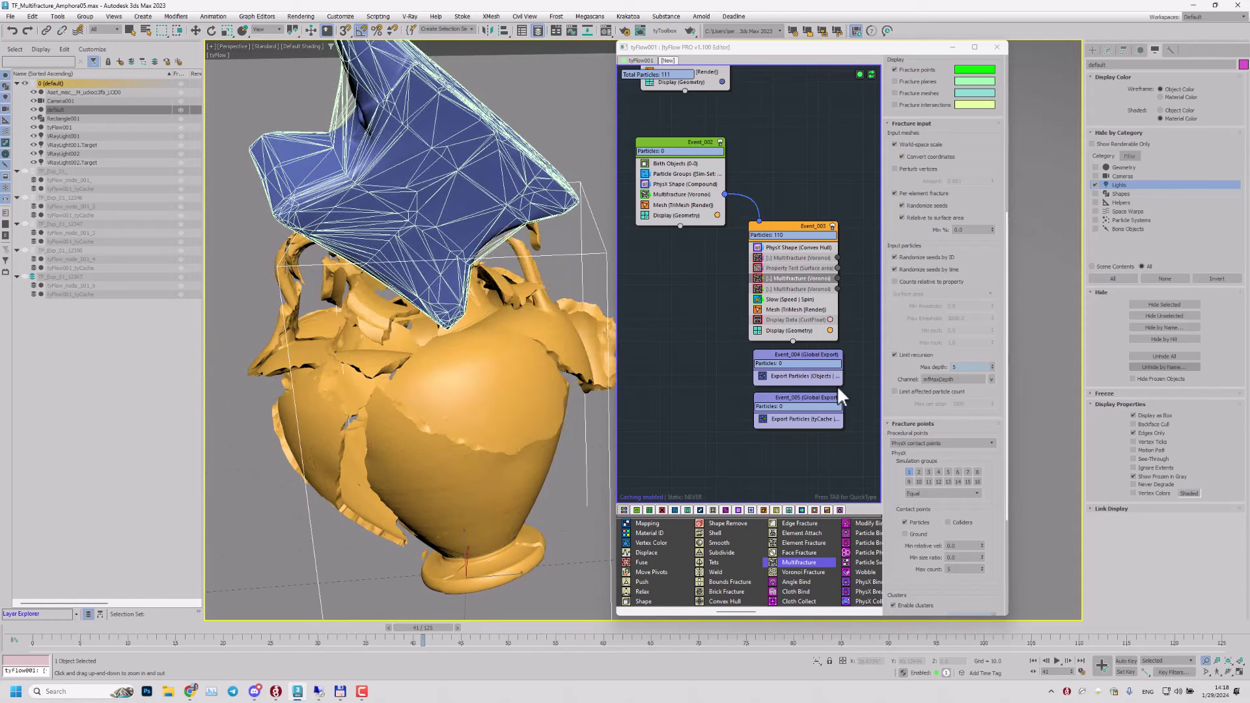
Step: Enable Event_003's second Multifracture operator and check the amphora's fracturing at frames 41 and 42
{"action": "left_click", "coordinate": [771, 281]}
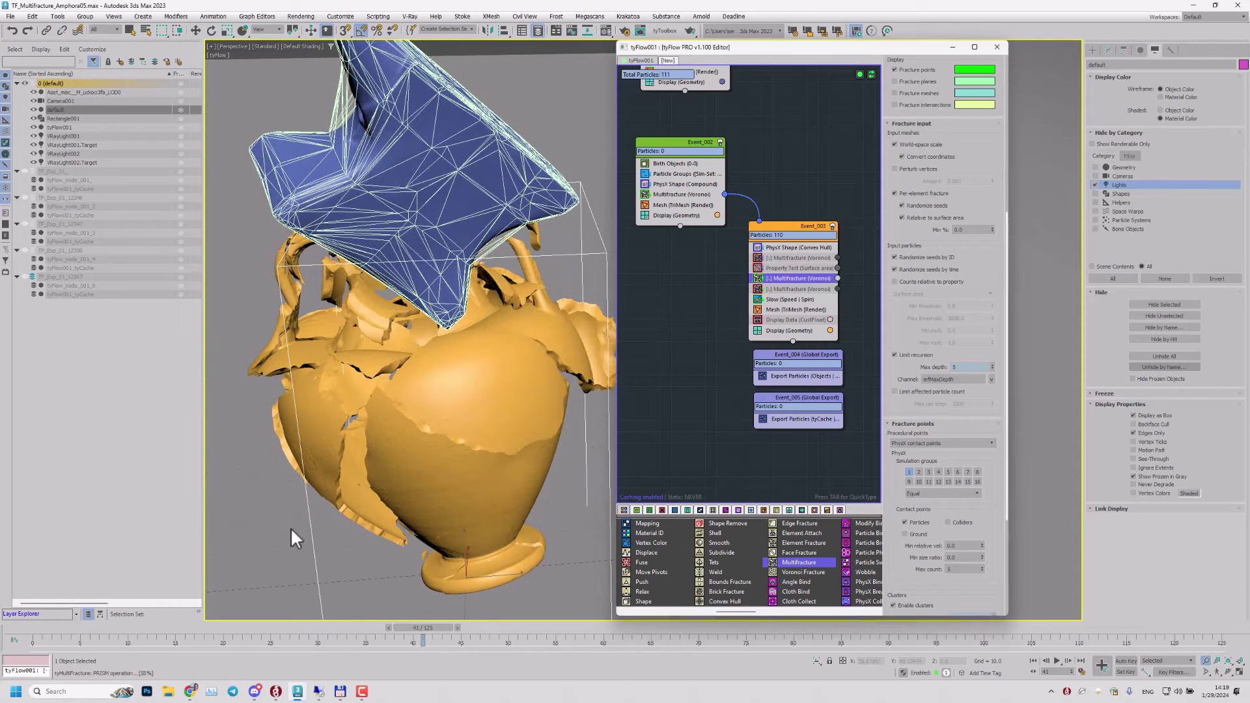
{"action": "key", "text": "alt+z"}
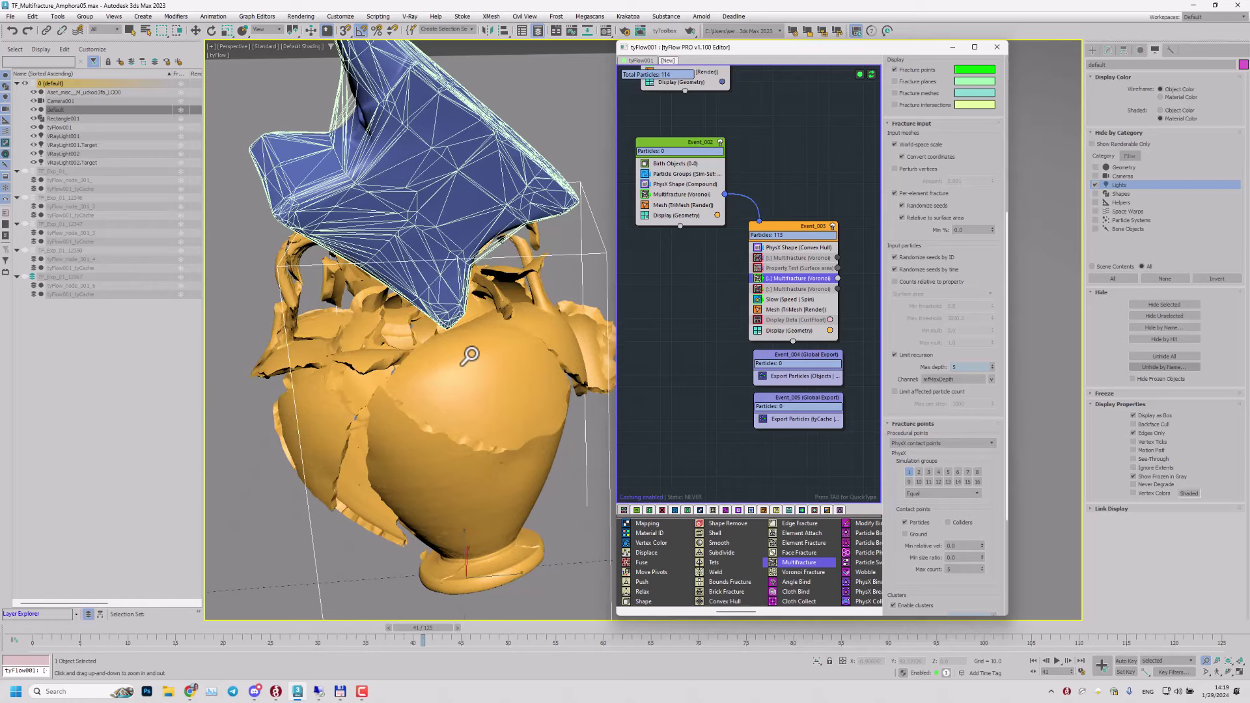
{"action": "left_click_drag", "start_coordinate": [478, 351], "coordinate": [459, 440]}
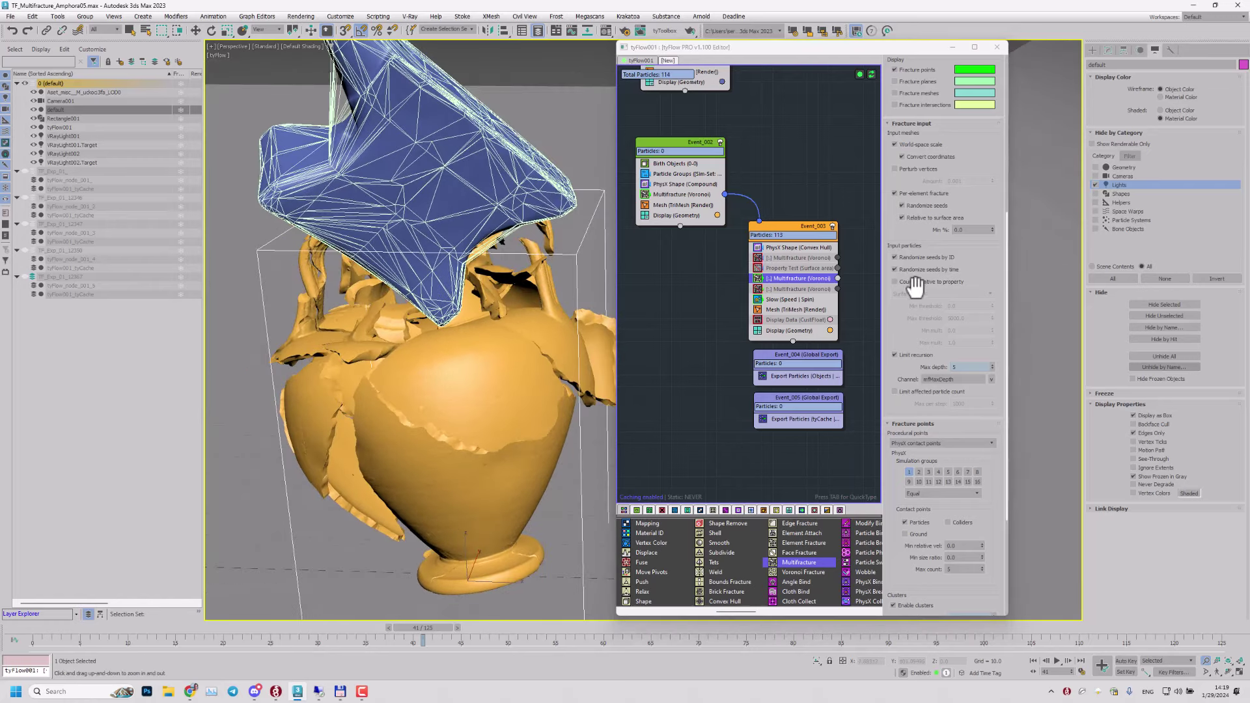
{"action": "middle_click_drag", "start_coordinate": [447, 296], "coordinate": [439, 307], "text": "alt"}
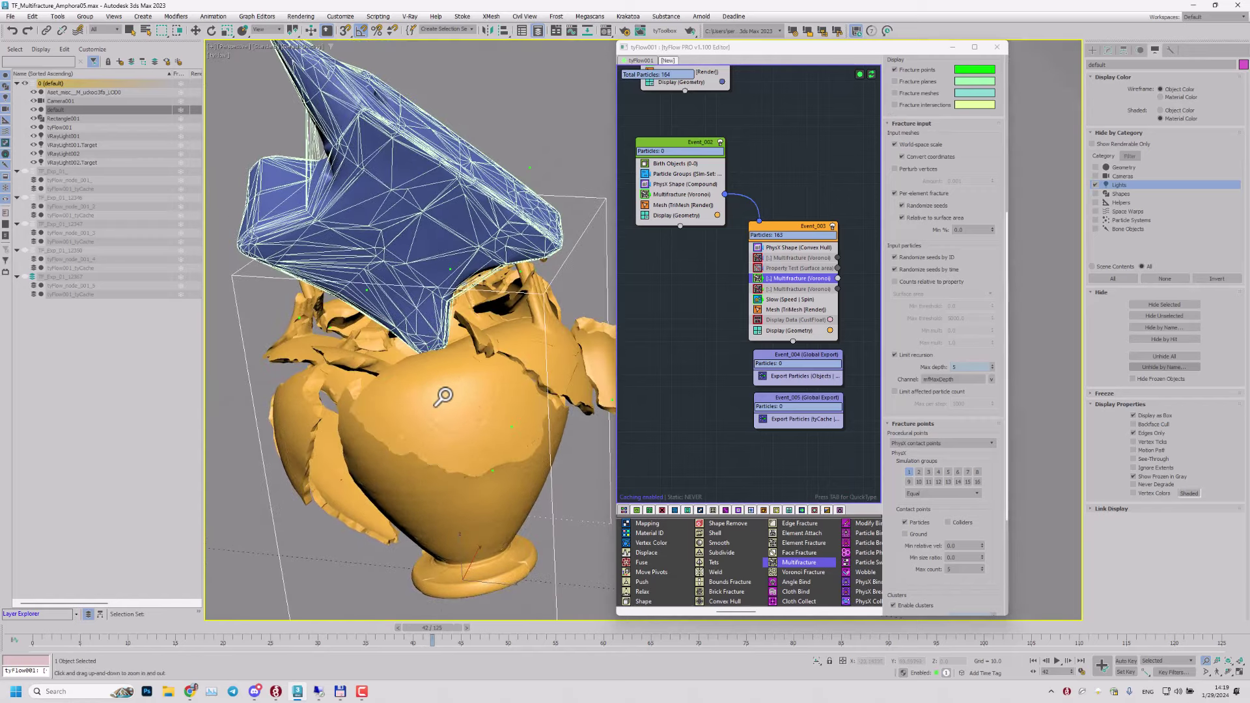
{"action": "middle_click_drag", "start_coordinate": [443, 398], "coordinate": [495, 384], "text": "alt"}
{"action": "left_click_drag", "start_coordinate": [495, 384], "coordinate": [496, 374]}
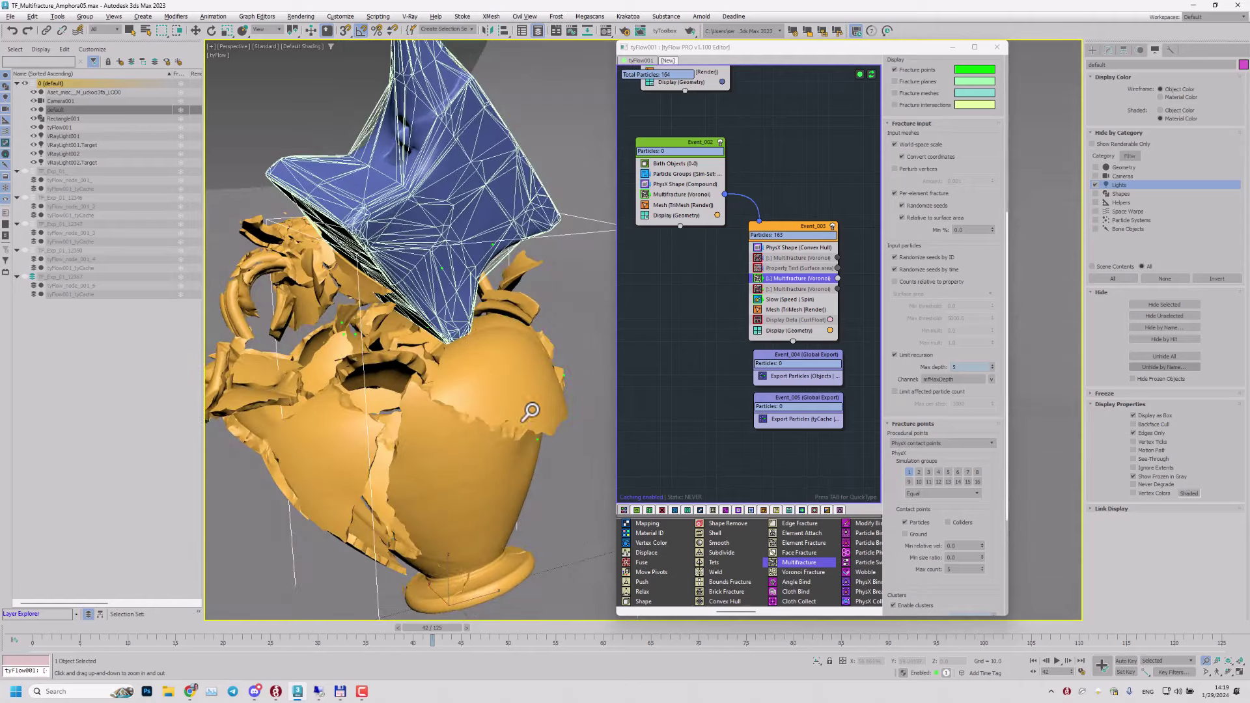
Step: Review the second Multifracture's contact point and cluster settings against the amphora from several sides, advancing from frame 42 to 43
{"action": "left_click_drag", "start_coordinate": [901, 530], "coordinate": [896, 335]}
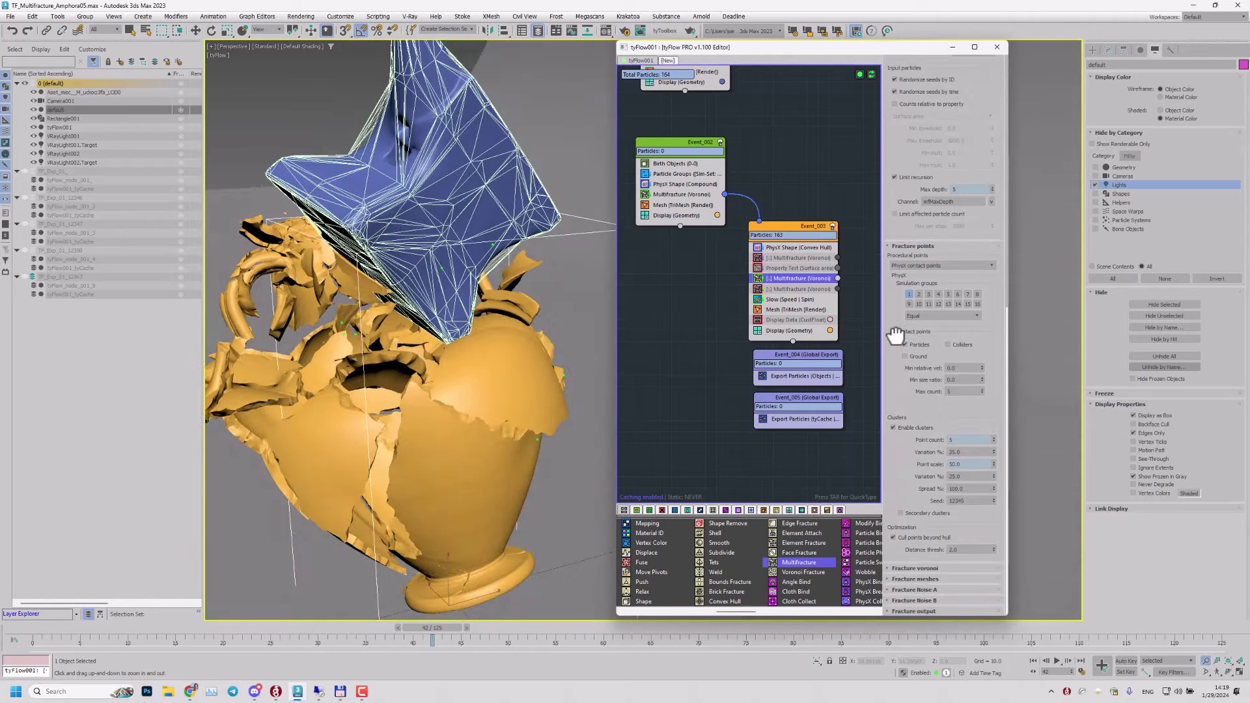
{"action": "middle_click_drag", "start_coordinate": [593, 374], "coordinate": [561, 358], "text": "alt"}
{"action": "left_click_drag", "start_coordinate": [511, 362], "coordinate": [508, 382]}
{"action": "middle_click_drag", "start_coordinate": [535, 375], "coordinate": [432, 436], "text": "alt"}
{"action": "scroll", "coordinate": [469, 395], "scroll_direction": "up", "scroll_amount": 4}
{"action": "mouse_move", "coordinate": [466, 393]}
{"action": "middle_mouse_down", "text": "alt"}
{"action": "mouse_move", "coordinate": [480, 391]}
{"action": "mouse_move", "coordinate": [474, 379]}
{"action": "middle_mouse_up", "text": "alt"}
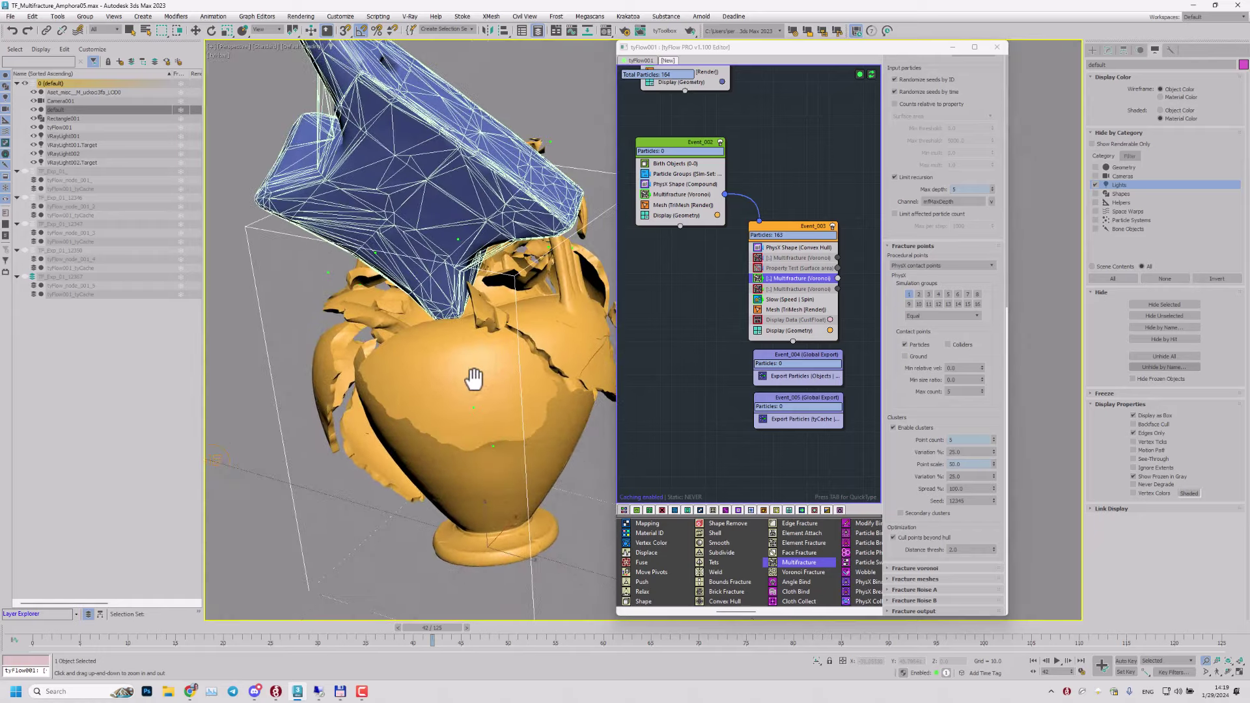
{"action": "left_click_drag", "start_coordinate": [458, 378], "coordinate": [440, 397]}
{"action": "middle_click_drag", "start_coordinate": [474, 344], "coordinate": [518, 355], "text": "alt"}
{"action": "scroll", "coordinate": [530, 355], "scroll_direction": "up", "scroll_amount": 2}
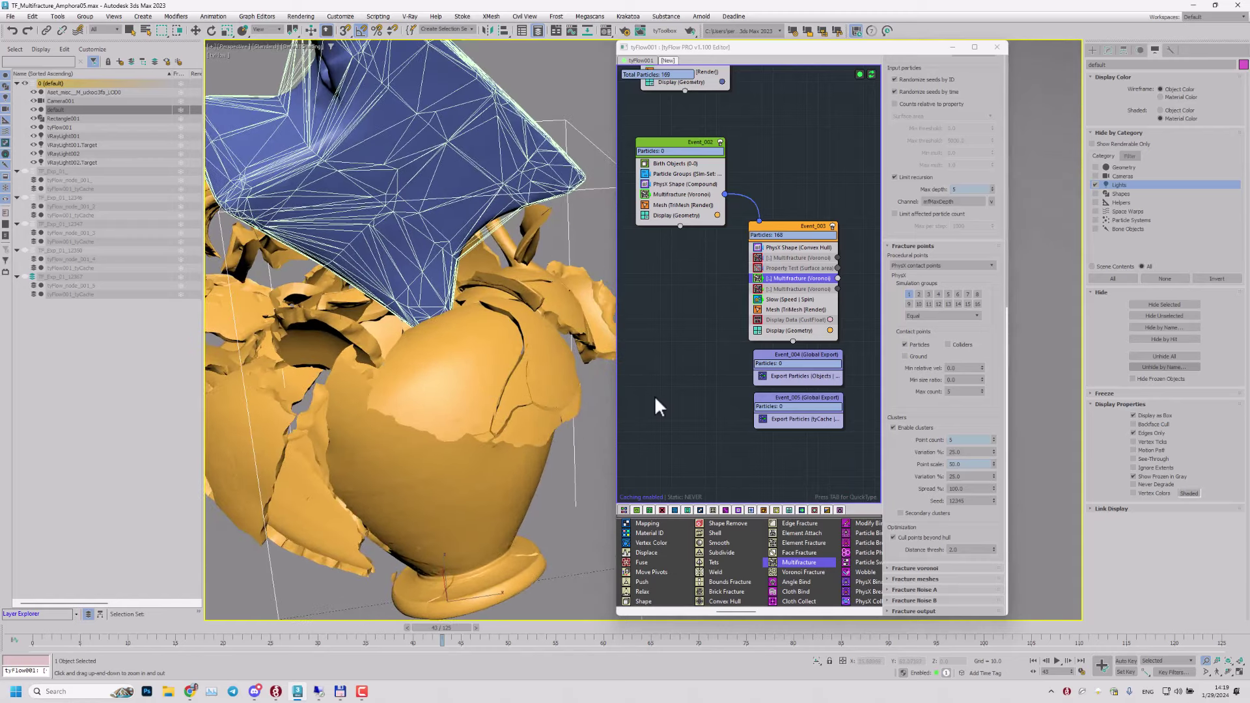
Step: Inspect the cracks in the amphora's shoulder beside the rock's tip up close at frame 43
{"action": "left_click_drag", "start_coordinate": [400, 330], "coordinate": [498, 365]}
{"action": "middle_click_drag", "start_coordinate": [498, 365], "coordinate": [566, 384], "text": "alt"}
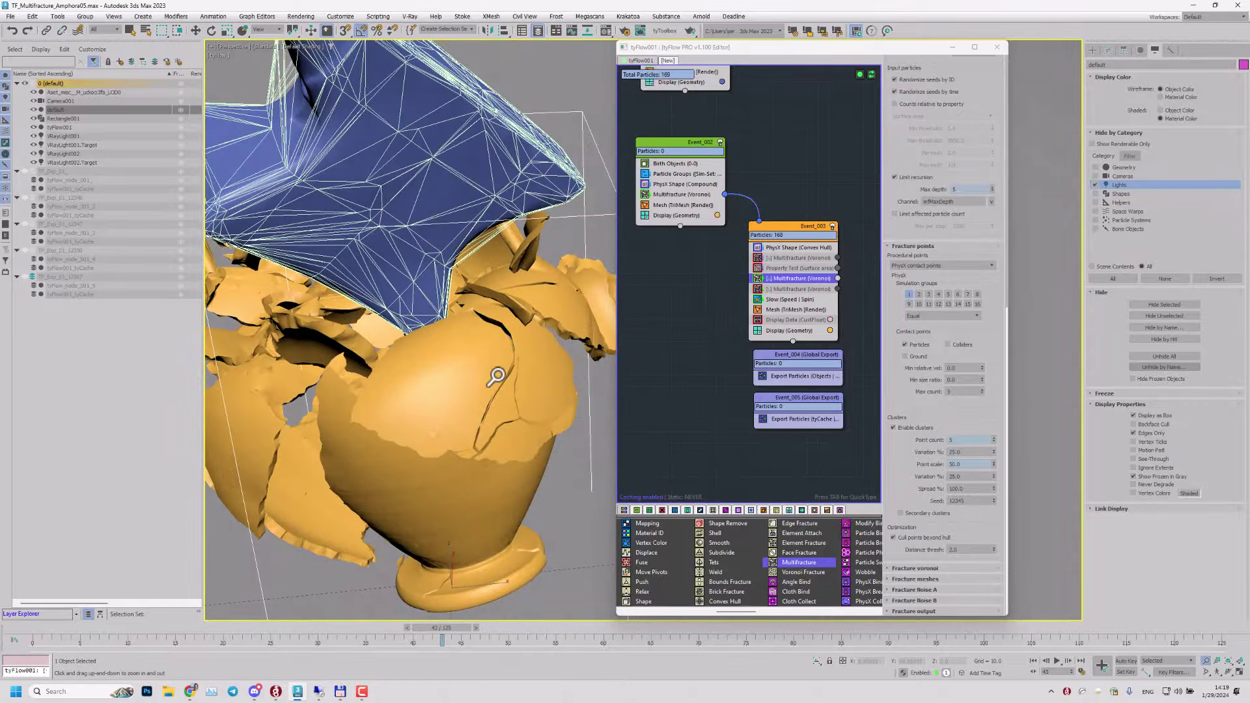
{"action": "mouse_move", "coordinate": [498, 413]}
{"action": "middle_mouse_down", "text": "alt"}
{"action": "mouse_move", "coordinate": [499, 402]}
{"action": "mouse_move", "coordinate": [489, 408]}
{"action": "middle_mouse_up", "text": "alt"}
{"action": "left_click_drag", "start_coordinate": [490, 408], "coordinate": [482, 341]}
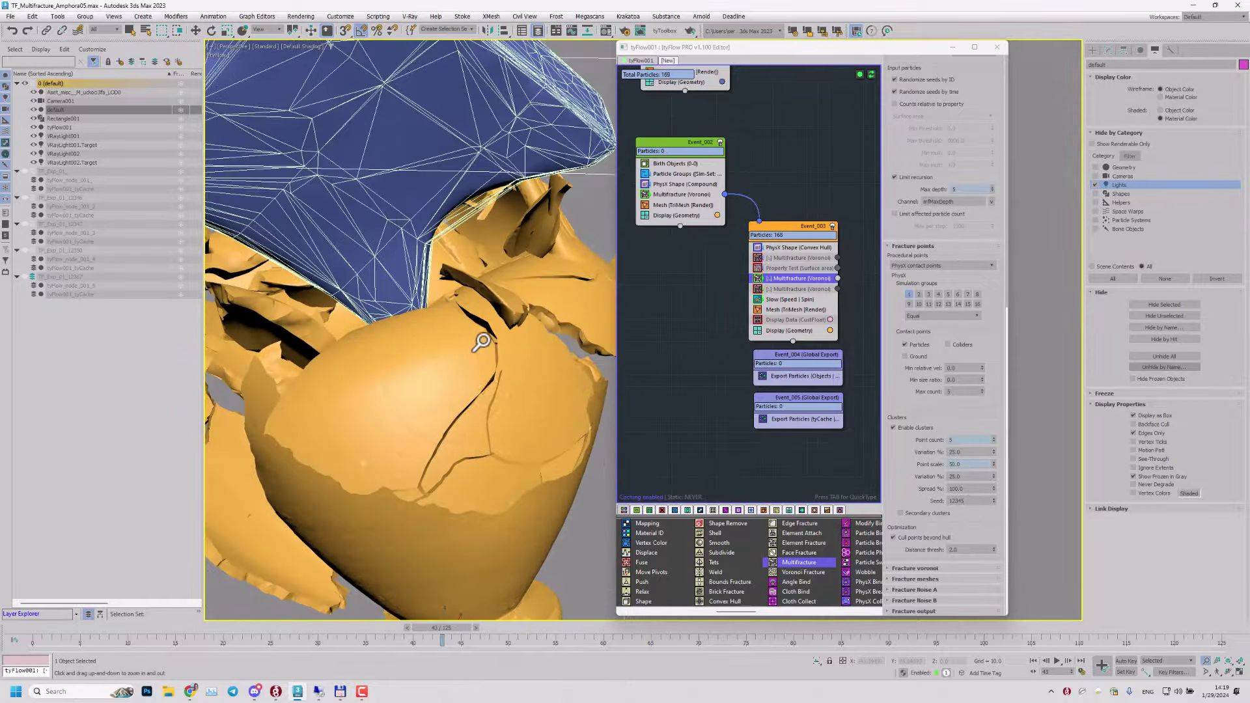
{"action": "left_click_drag", "start_coordinate": [488, 433], "coordinate": [429, 437]}
{"action": "left_click_drag", "start_coordinate": [485, 297], "coordinate": [448, 397]}
{"action": "middle_click_drag", "start_coordinate": [449, 397], "coordinate": [458, 389], "text": "alt"}
Step: Advance the simulation from frame 44 through 50 to 55 and examine the breaking fragments from several sides
{"action": "key", "text": "period"}
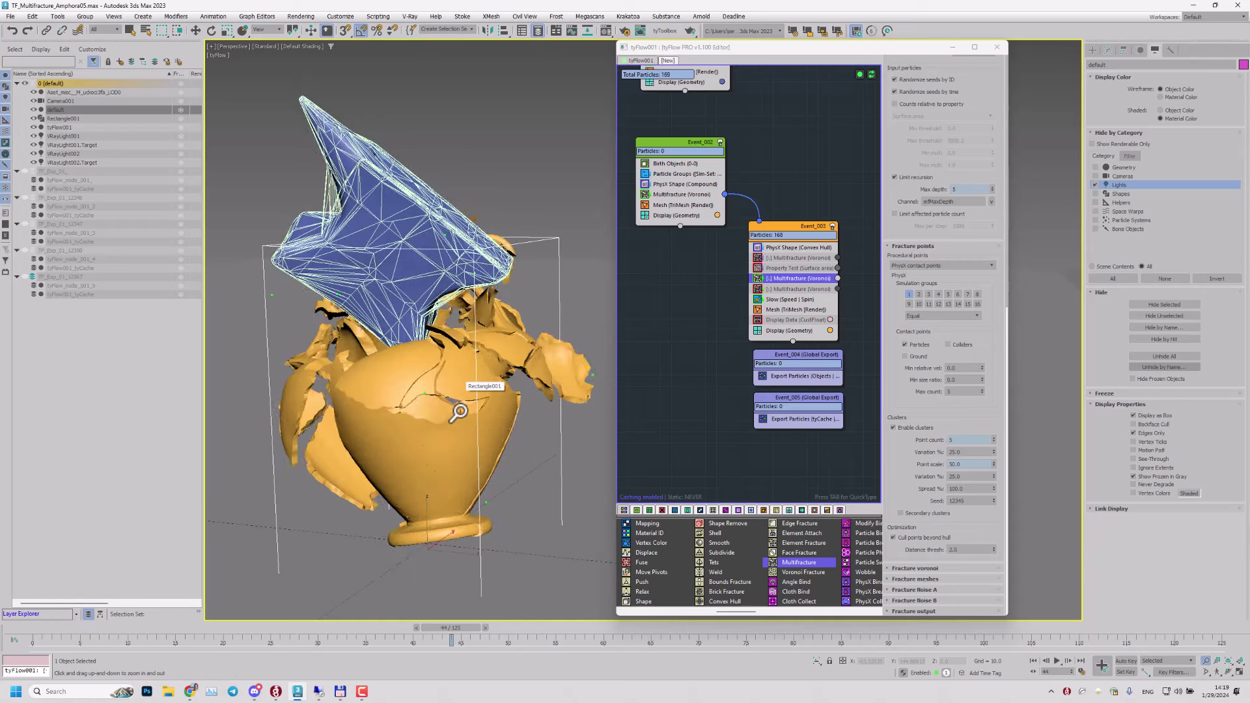
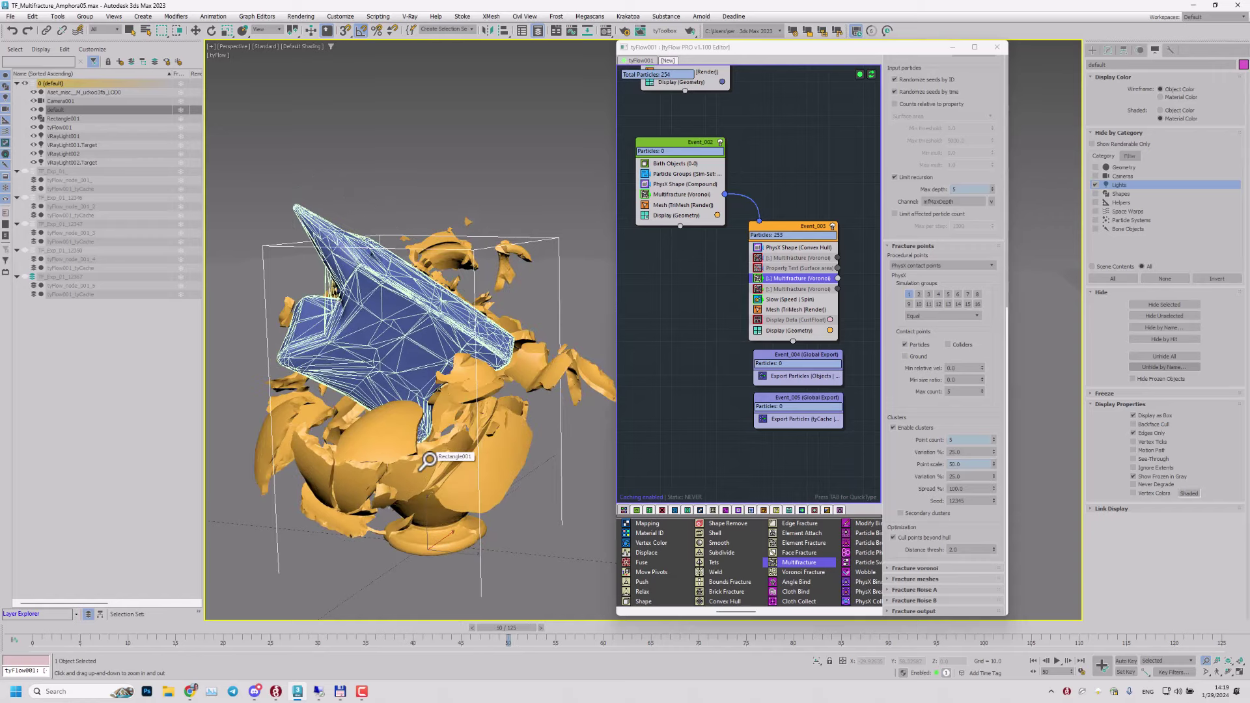
{"action": "left_click_drag", "start_coordinate": [428, 459], "coordinate": [492, 438]}
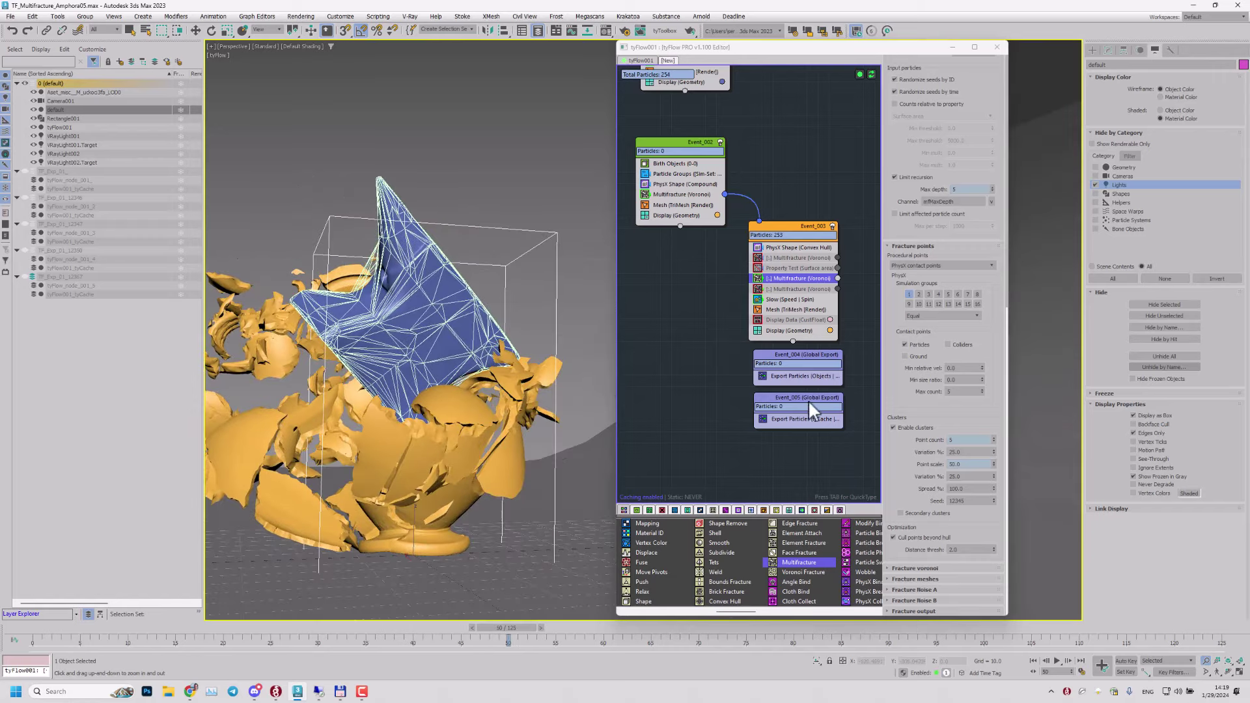
{"action": "middle_click_drag", "start_coordinate": [550, 415], "coordinate": [494, 364]}
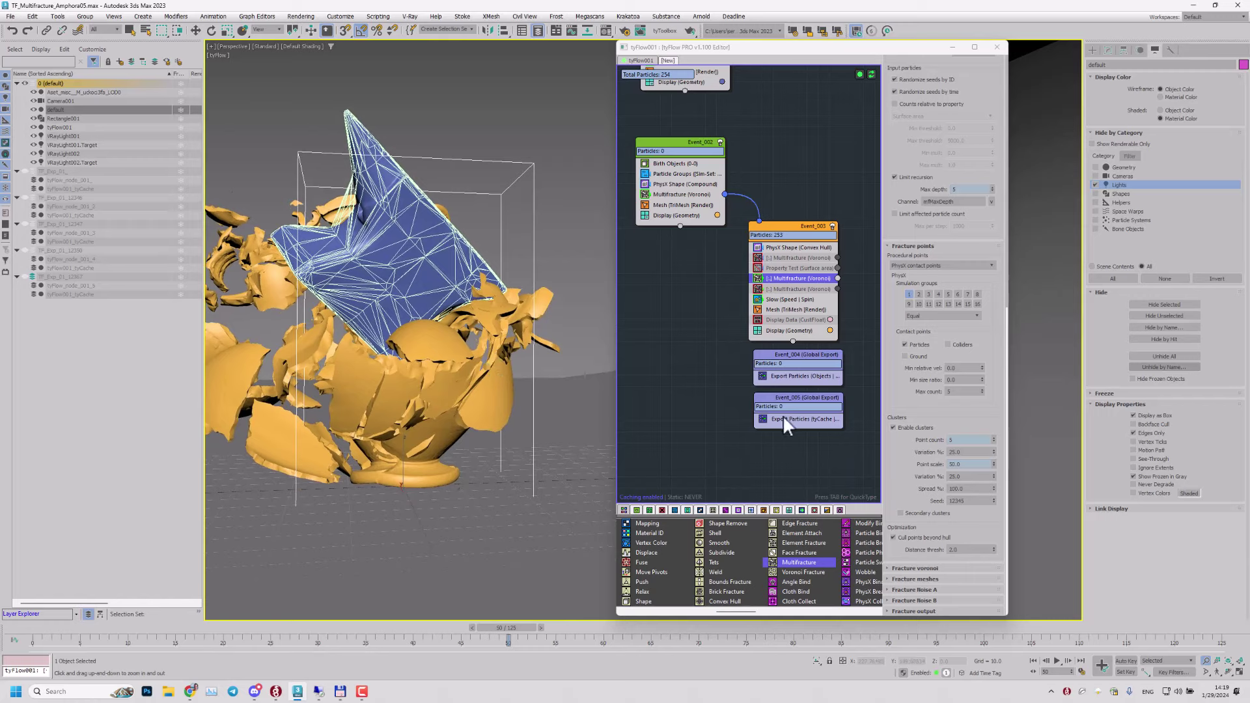
{"action": "key", "text": "period"}
{"action": "middle_click_drag", "start_coordinate": [517, 421], "coordinate": [530, 407]}
{"action": "key", "text": "period"}
{"action": "key", "text": "period"}
{"action": "key", "text": "period"}
{"action": "key", "text": "period"}
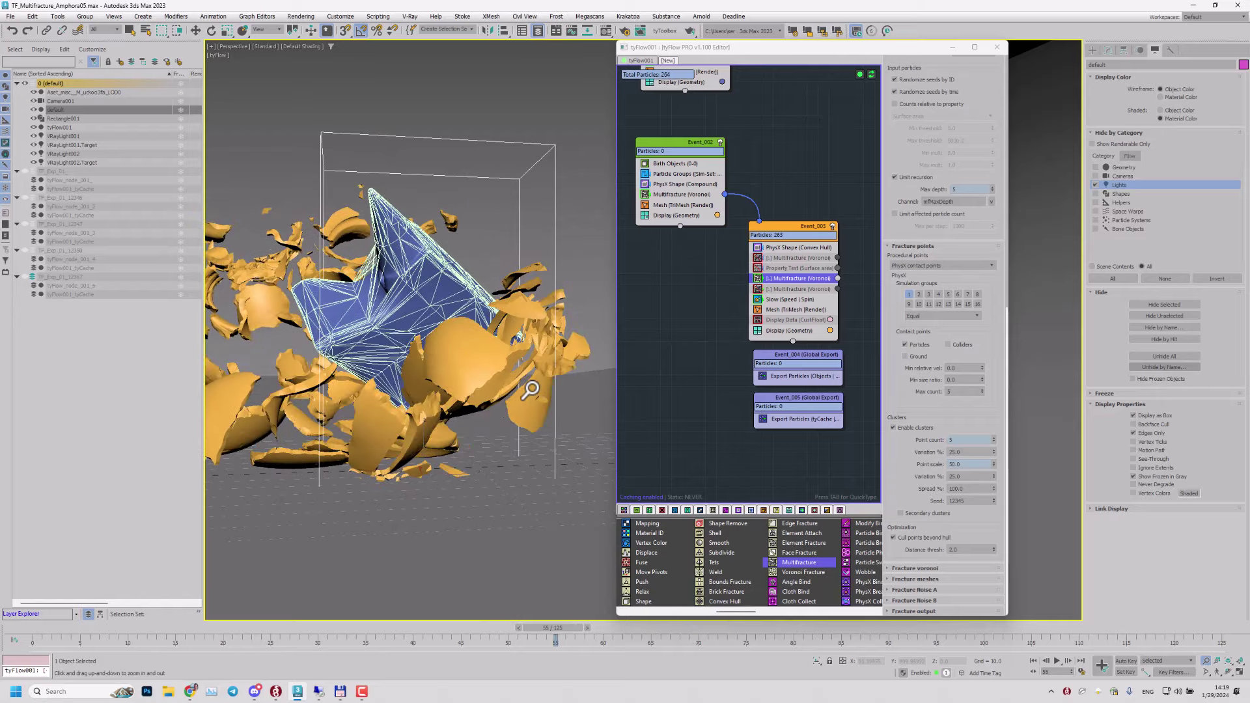
{"action": "middle_click_drag", "start_coordinate": [435, 369], "coordinate": [465, 389]}
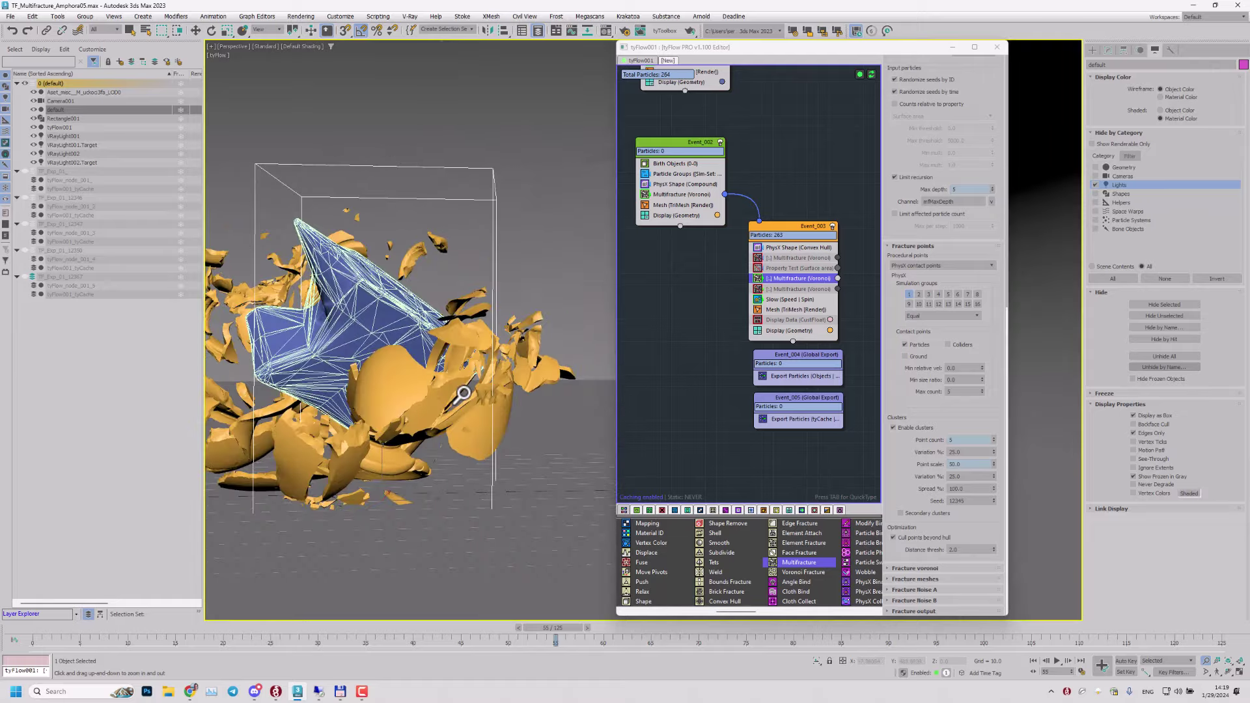
{"action": "left_click_drag", "start_coordinate": [464, 393], "coordinate": [459, 457]}
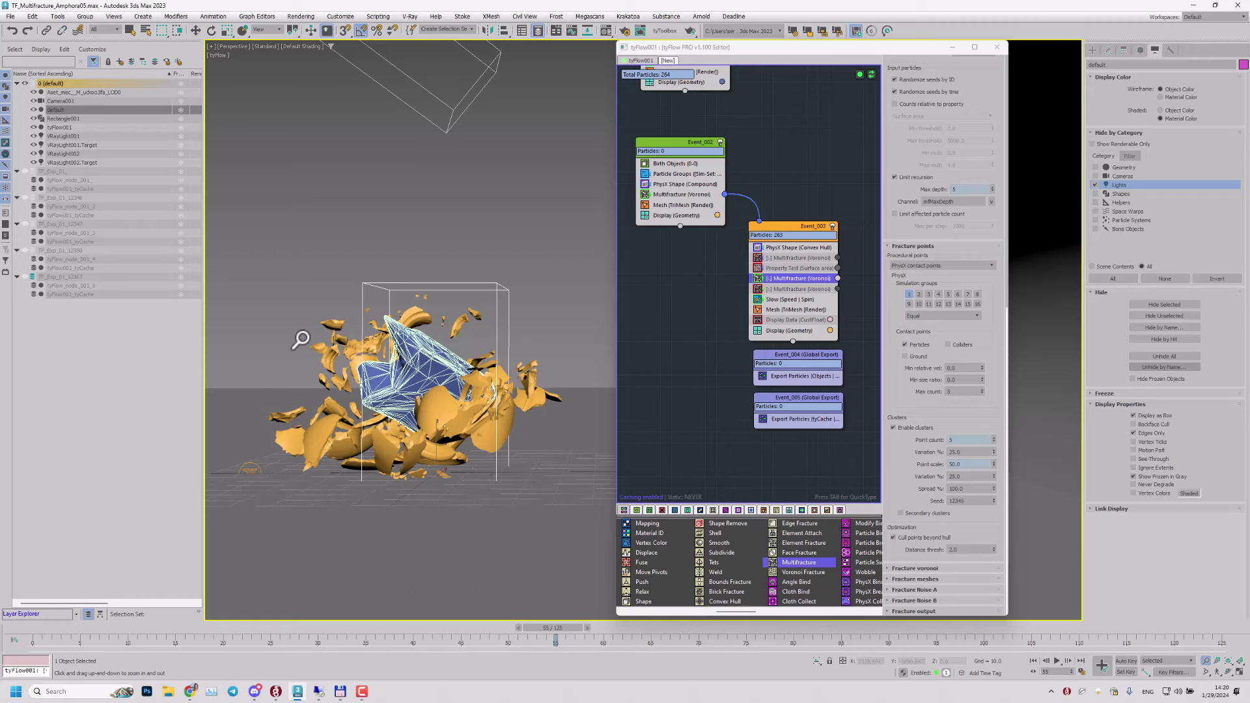
Step: Return to frame 0, show the TF_Exp_01_12347 layer and isolate its two cached simulation objects
{"action": "left_click_drag", "start_coordinate": [134, 630], "coordinate": [43, 615]}
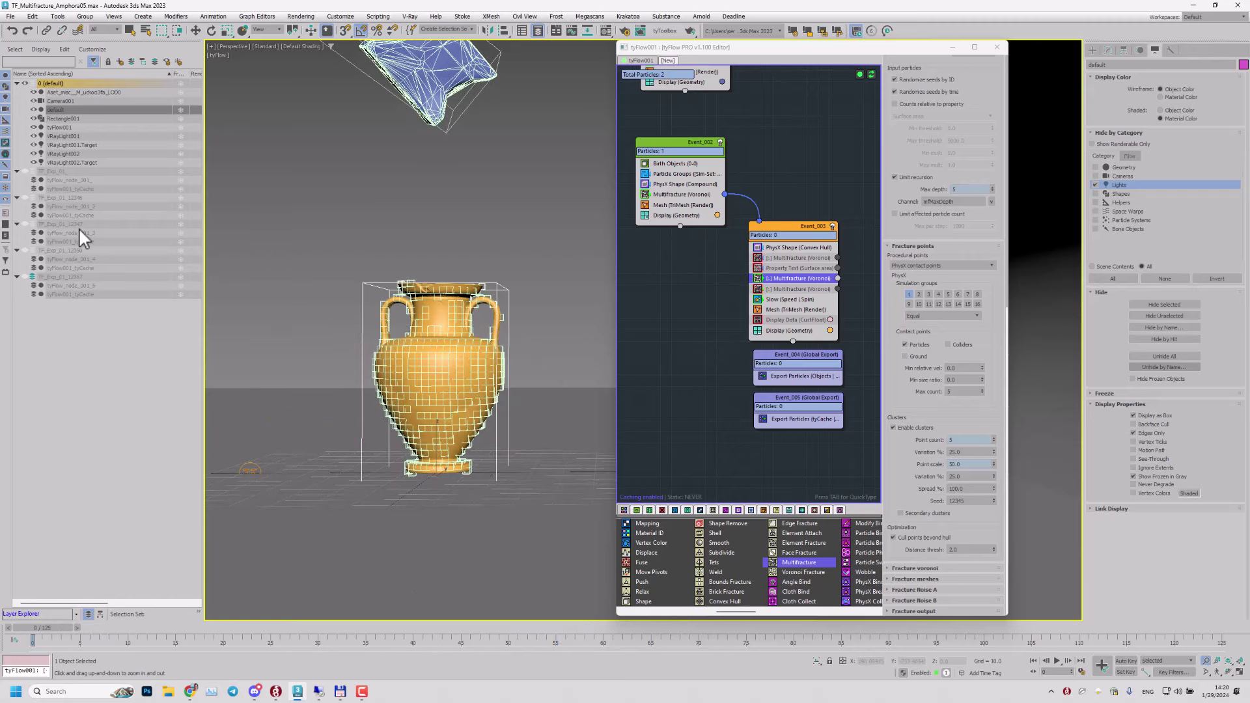
{"action": "left_click", "coordinate": [41, 225]}
{"action": "left_click", "coordinate": [25, 224]}
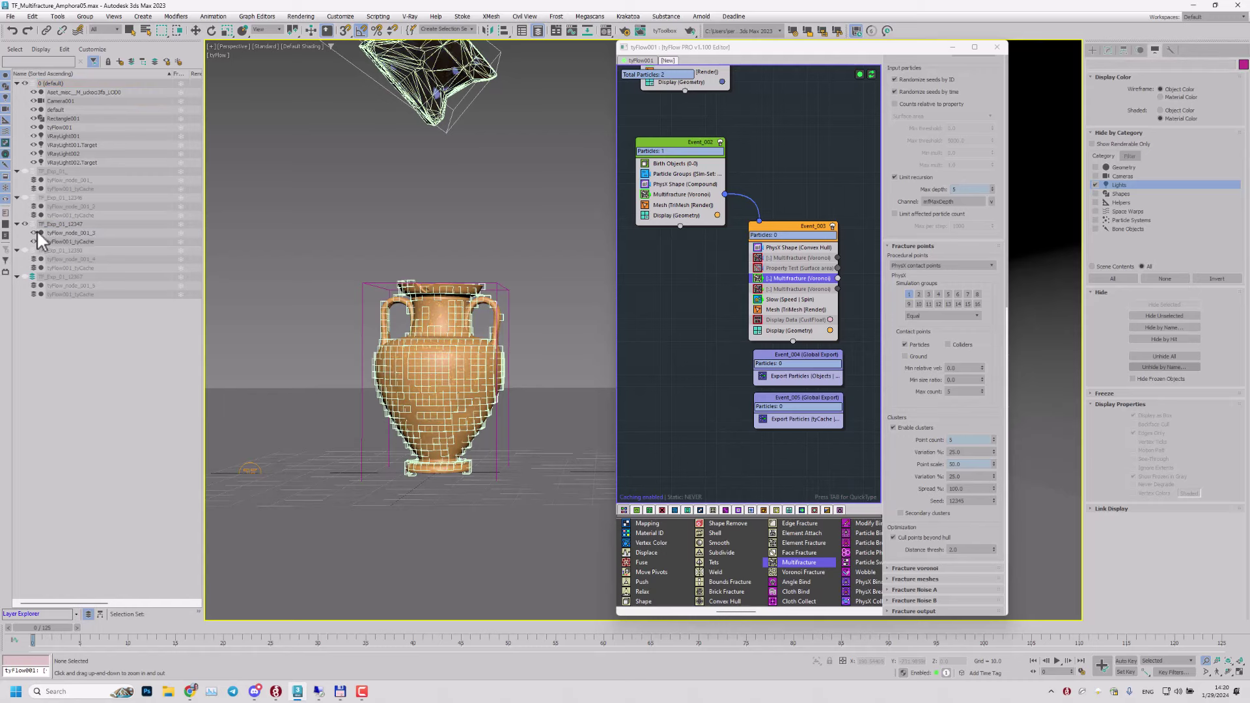
{"action": "left_click", "coordinate": [68, 239]}
{"action": "key", "text": "alt+q"}
{"action": "middle_click_drag", "start_coordinate": [333, 340], "coordinate": [414, 355], "text": "alt"}
{"action": "scroll", "coordinate": [376, 355], "scroll_direction": "down", "scroll_amount": 3}
{"action": "middle_click_drag", "start_coordinate": [413, 356], "coordinate": [437, 396]}
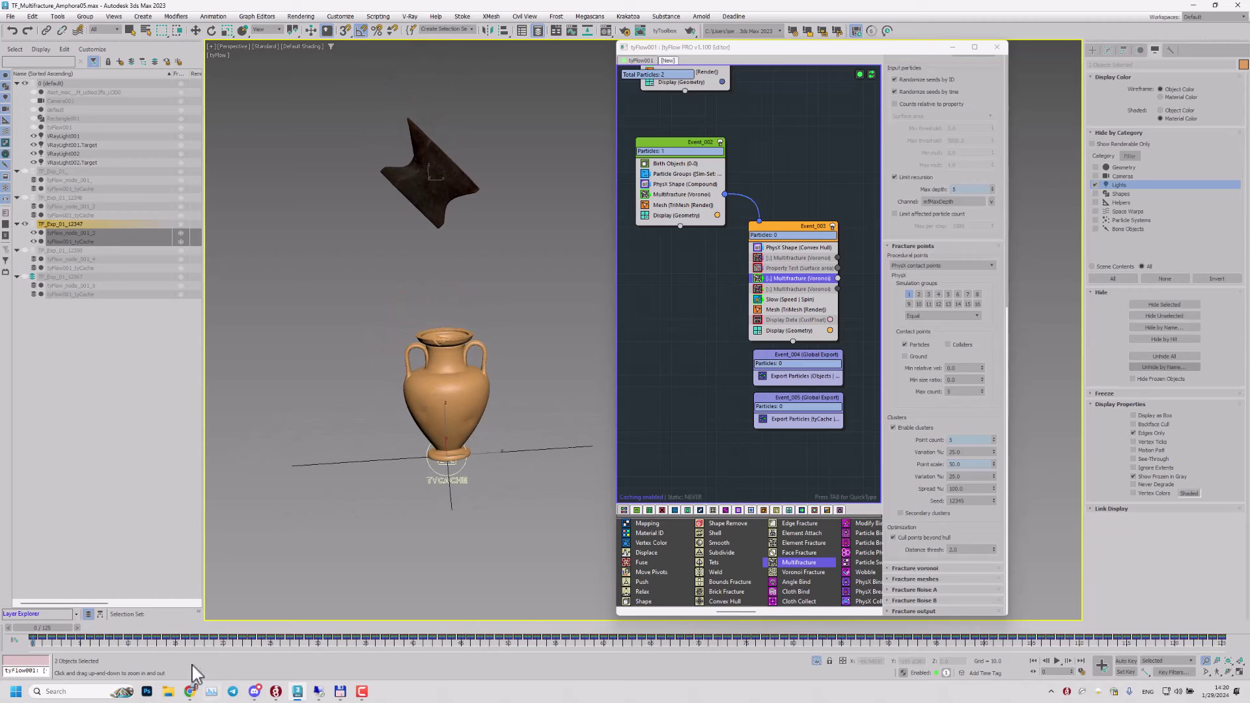
Step: Scrub the cached simulation to frames 50 and 65 and examine the amphora debris from the side and above
{"action": "left_click_drag", "start_coordinate": [126, 626], "coordinate": [513, 624]}
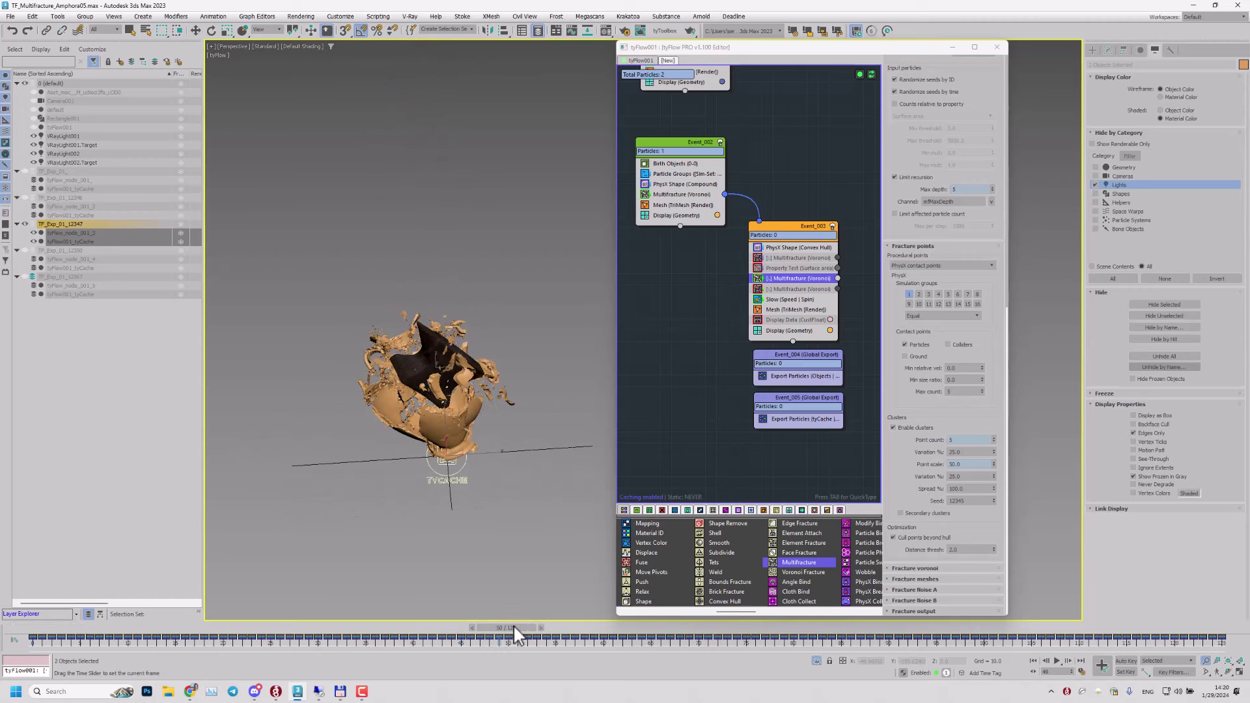
{"action": "mouse_move", "coordinate": [427, 427]}
{"action": "middle_mouse_down", "text": "alt"}
{"action": "mouse_move", "coordinate": [420, 443]}
{"action": "mouse_move", "coordinate": [429, 412]}
{"action": "middle_mouse_up", "text": "alt"}
{"action": "scroll", "coordinate": [424, 428], "scroll_direction": "up", "scroll_amount": 3}
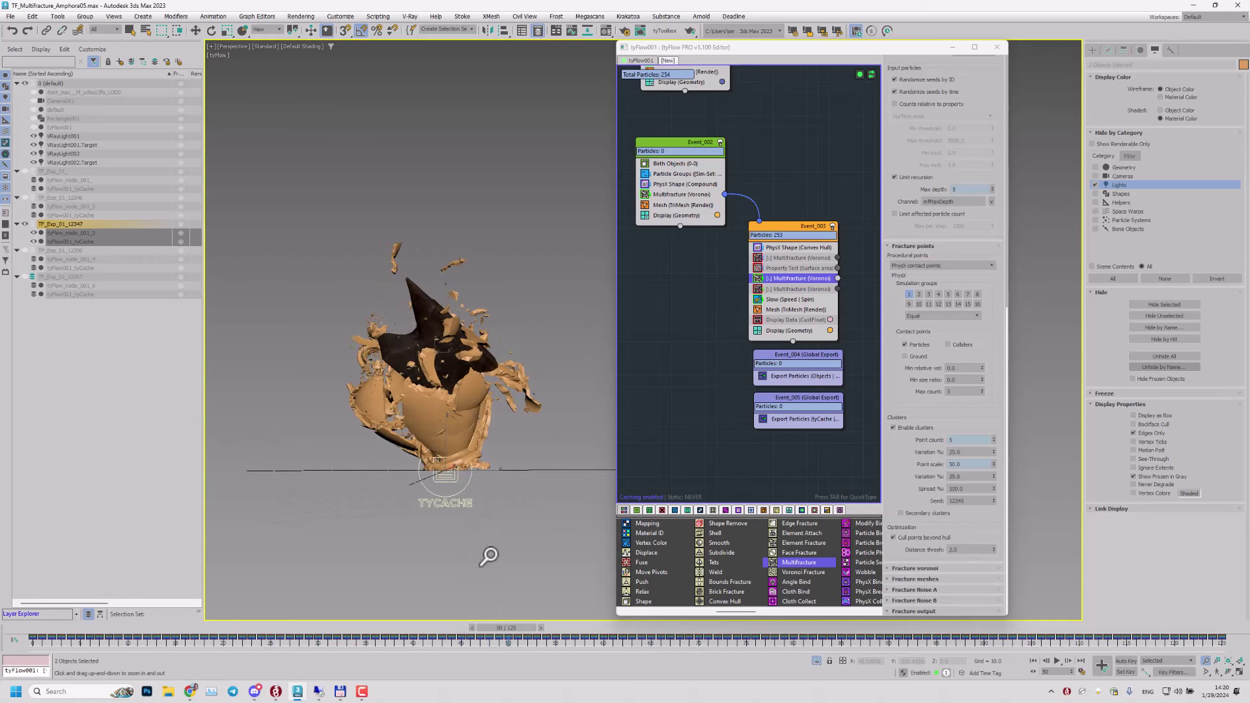
{"action": "left_click_drag", "start_coordinate": [509, 623], "coordinate": [659, 611]}
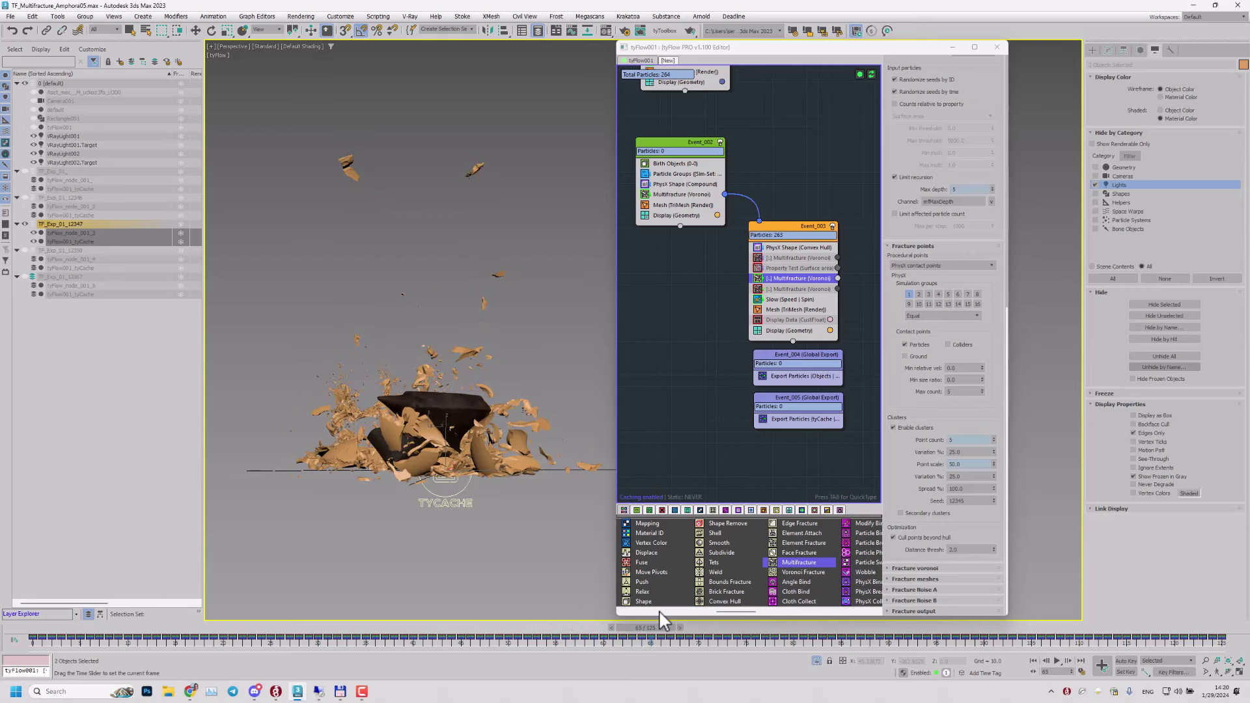
{"action": "key", "text": "alt+z"}
{"action": "middle_click_drag", "start_coordinate": [371, 450], "coordinate": [242, 409], "text": "alt"}
{"action": "scroll", "coordinate": [411, 350], "scroll_direction": "up", "scroll_amount": 2}
{"action": "middle_click_drag", "start_coordinate": [457, 353], "coordinate": [369, 334]}
{"action": "scroll", "coordinate": [405, 376], "scroll_direction": "up", "scroll_amount": 3}
Step: Inspect the cached fragments around the rock up close at frames 56 and 58
{"action": "left_click_drag", "start_coordinate": [663, 626], "coordinate": [584, 627]}
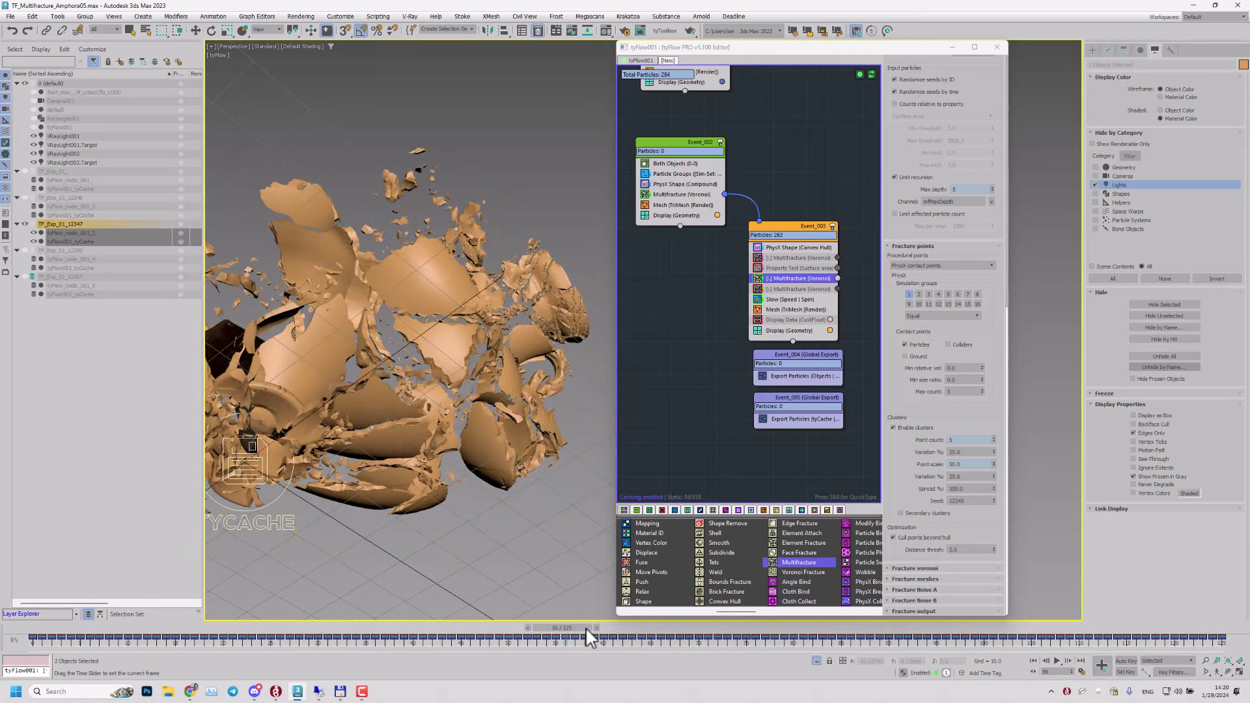
{"action": "middle_click_drag", "start_coordinate": [485, 540], "coordinate": [462, 514], "text": "alt"}
{"action": "scroll", "coordinate": [434, 466], "scroll_direction": "up", "scroll_amount": 2}
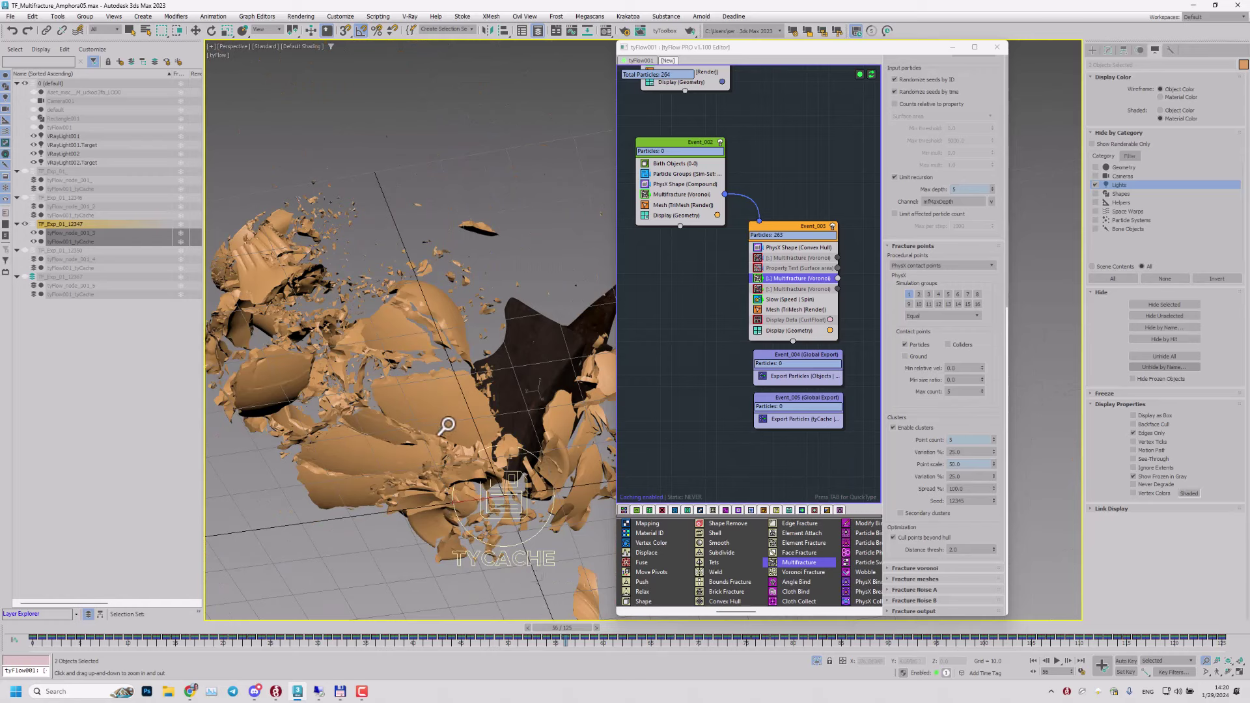
{"action": "middle_click_drag", "start_coordinate": [447, 426], "coordinate": [459, 414], "text": "ctrl+alt"}
{"action": "mouse_move", "coordinate": [576, 630]}
{"action": "left_mouse_down"}
{"action": "mouse_move", "coordinate": [612, 635]}
{"action": "mouse_move", "coordinate": [591, 626]}
{"action": "left_mouse_up"}
{"action": "scroll", "coordinate": [438, 412], "scroll_direction": "down", "scroll_amount": 2}
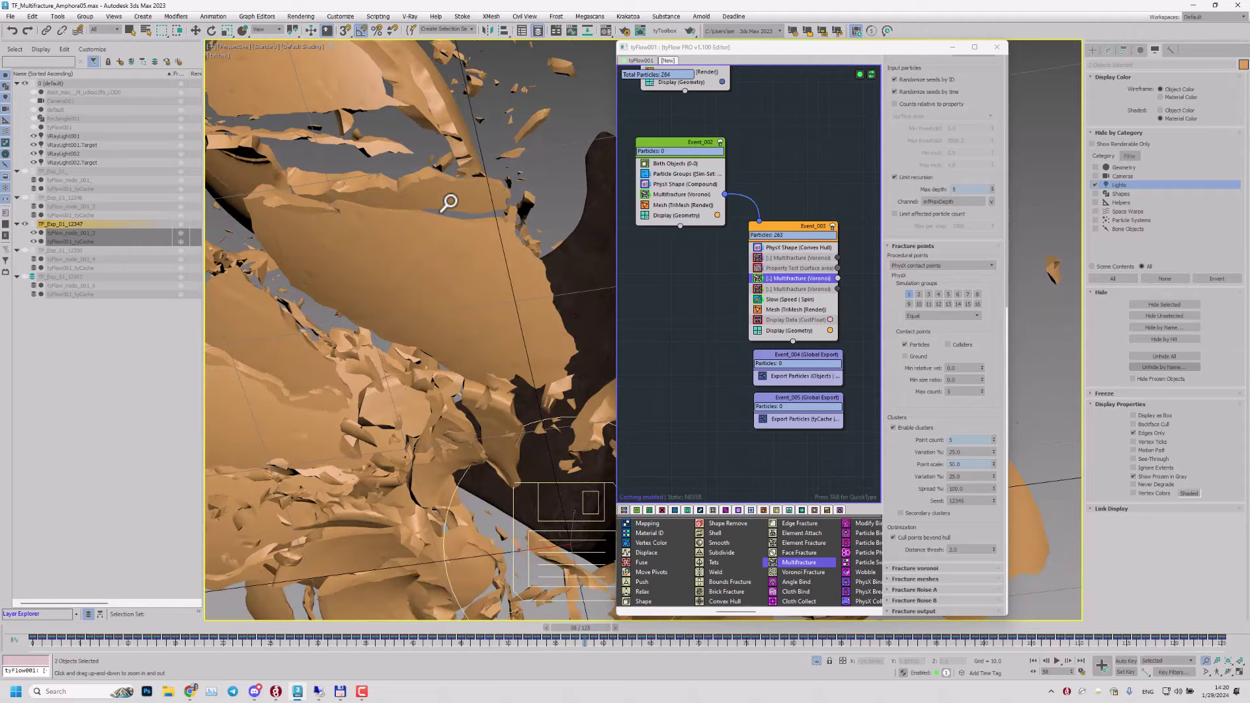
{"action": "scroll", "coordinate": [362, 282], "scroll_direction": "down", "scroll_amount": 2}
{"action": "scroll", "coordinate": [391, 335], "scroll_direction": "down", "scroll_amount": 3}
{"action": "middle_click_drag", "start_coordinate": [391, 335], "coordinate": [394, 400], "text": "alt"}
Step: Return to the intact amphora near the timeline's start, hide the TF_Exp_01_12347 layer and end the isolation
{"action": "left_click", "coordinate": [123, 626]}
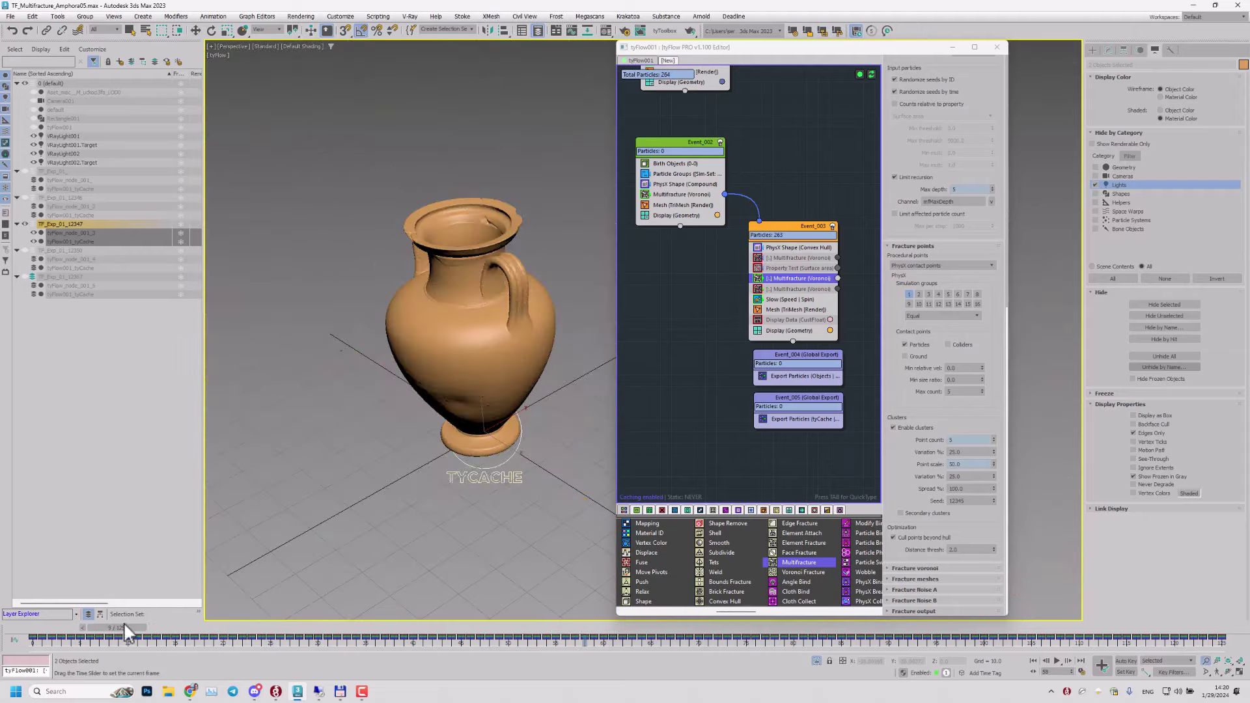
{"action": "left_click", "coordinate": [25, 224]}
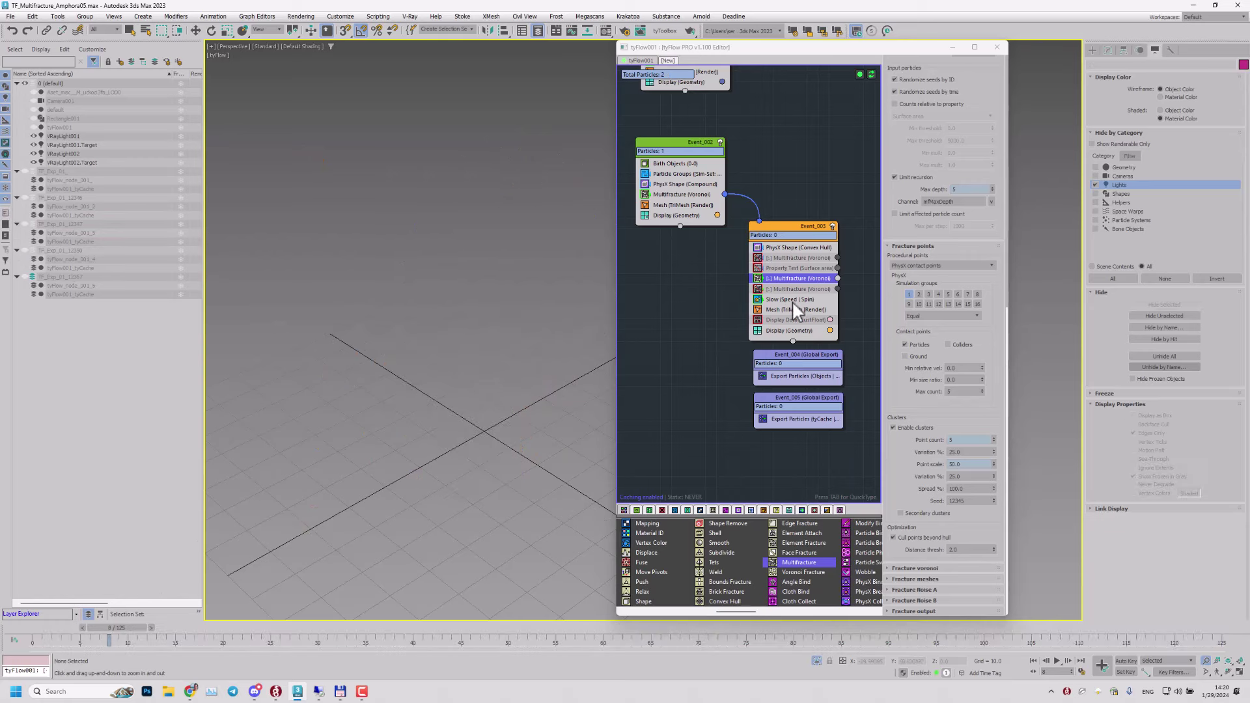
{"action": "middle_click_drag", "start_coordinate": [378, 366], "coordinate": [352, 339]}
{"action": "left_click", "coordinate": [816, 661]}
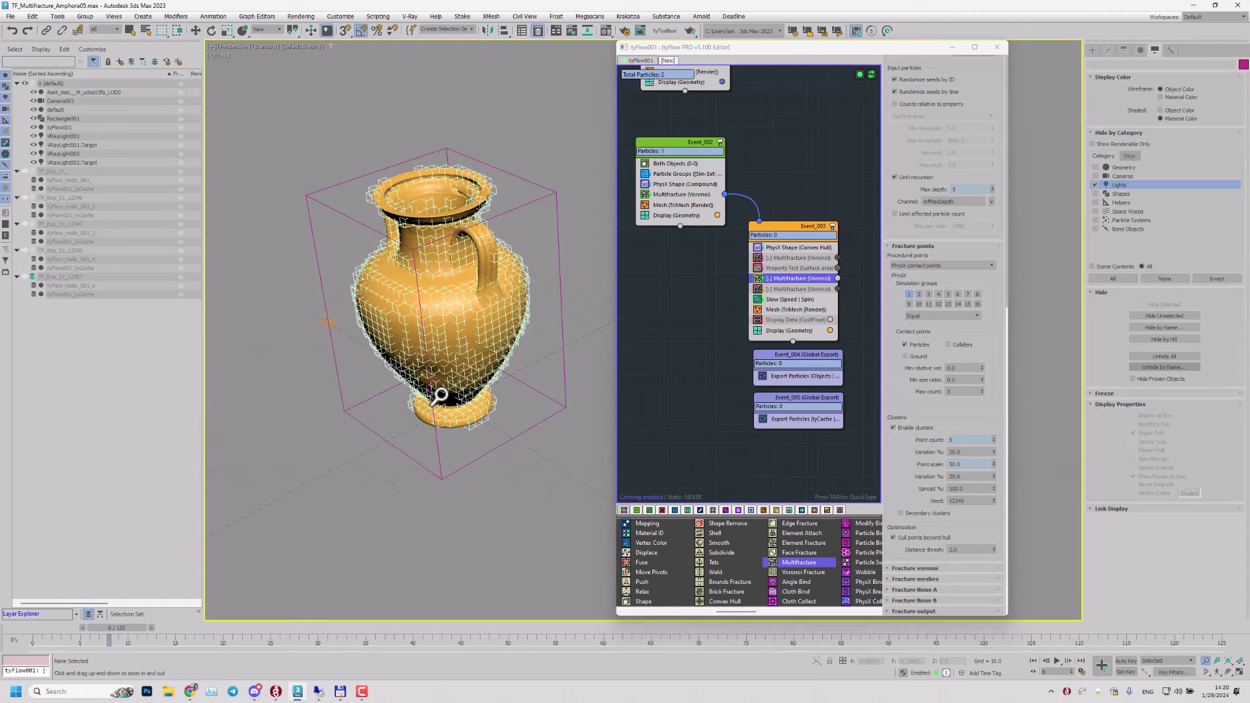
Step: Open the last Multifracture operator in Event_003 and review its PhysX contact point and cluster settings against the amphora
{"action": "scroll", "coordinate": [473, 360], "scroll_direction": "up", "scroll_amount": 3}
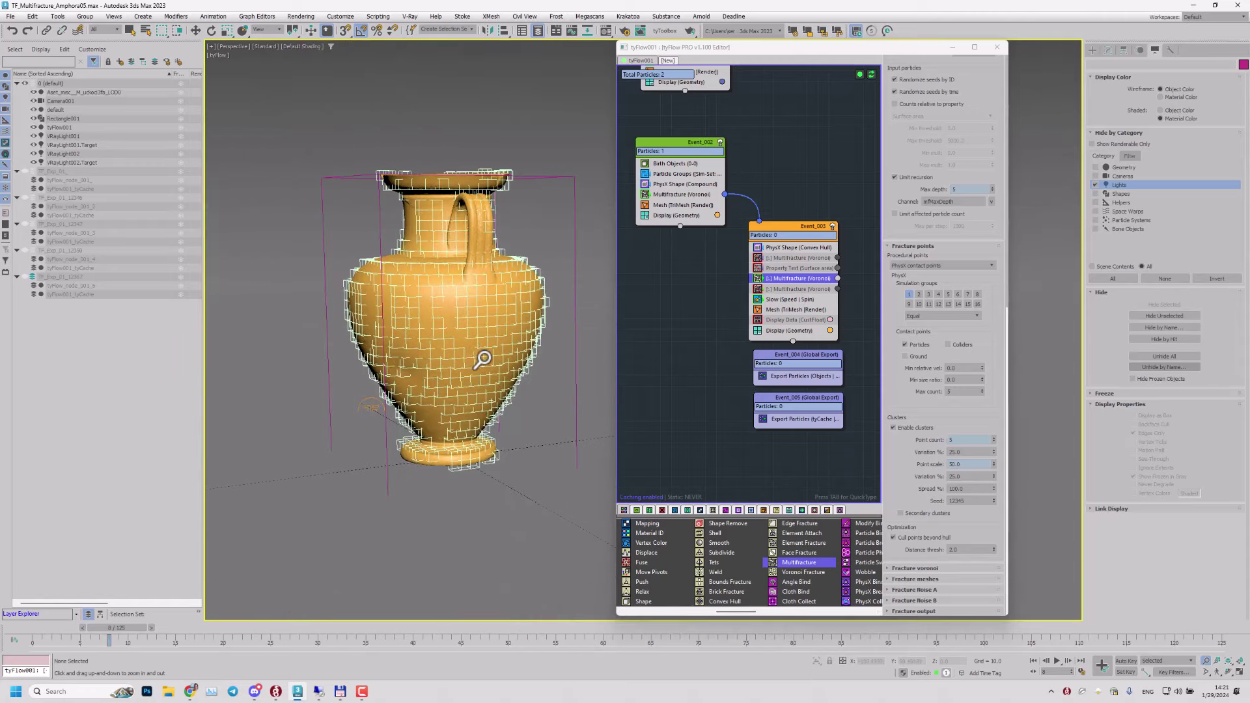
{"action": "left_click", "coordinate": [800, 289]}
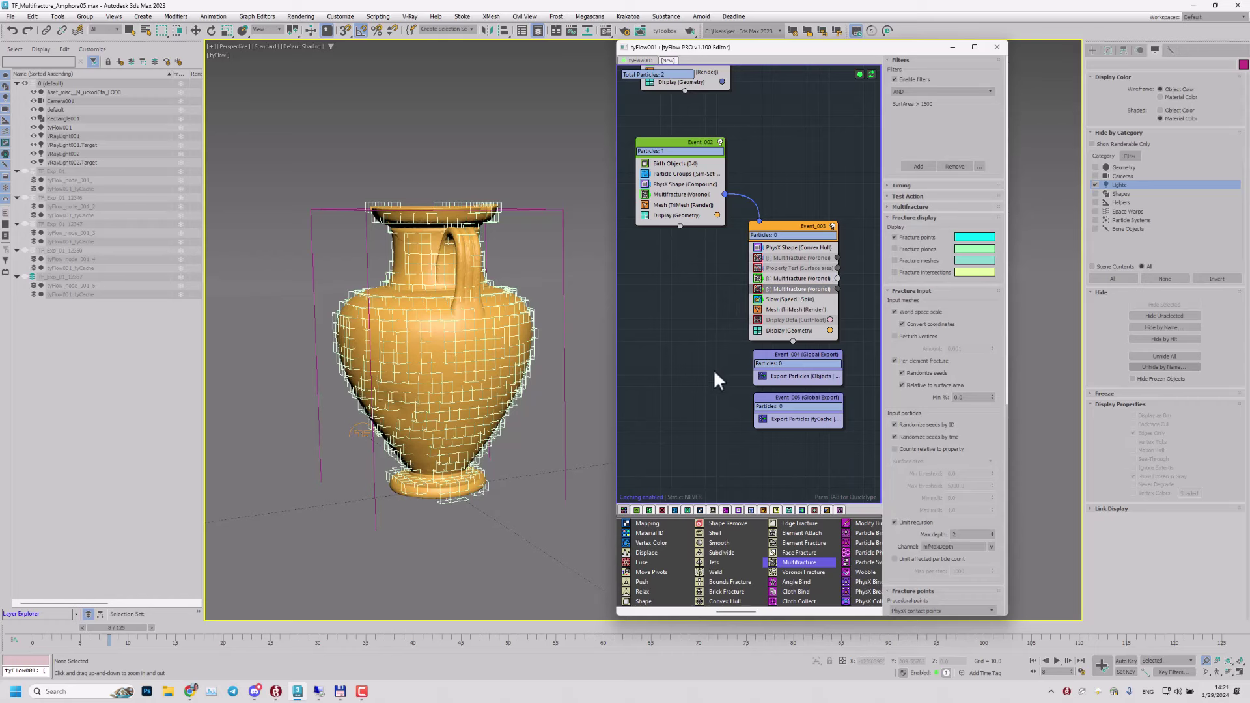
{"action": "left_click_drag", "start_coordinate": [901, 501], "coordinate": [875, 217]}
{"action": "middle_click_drag", "start_coordinate": [435, 349], "coordinate": [433, 356]}
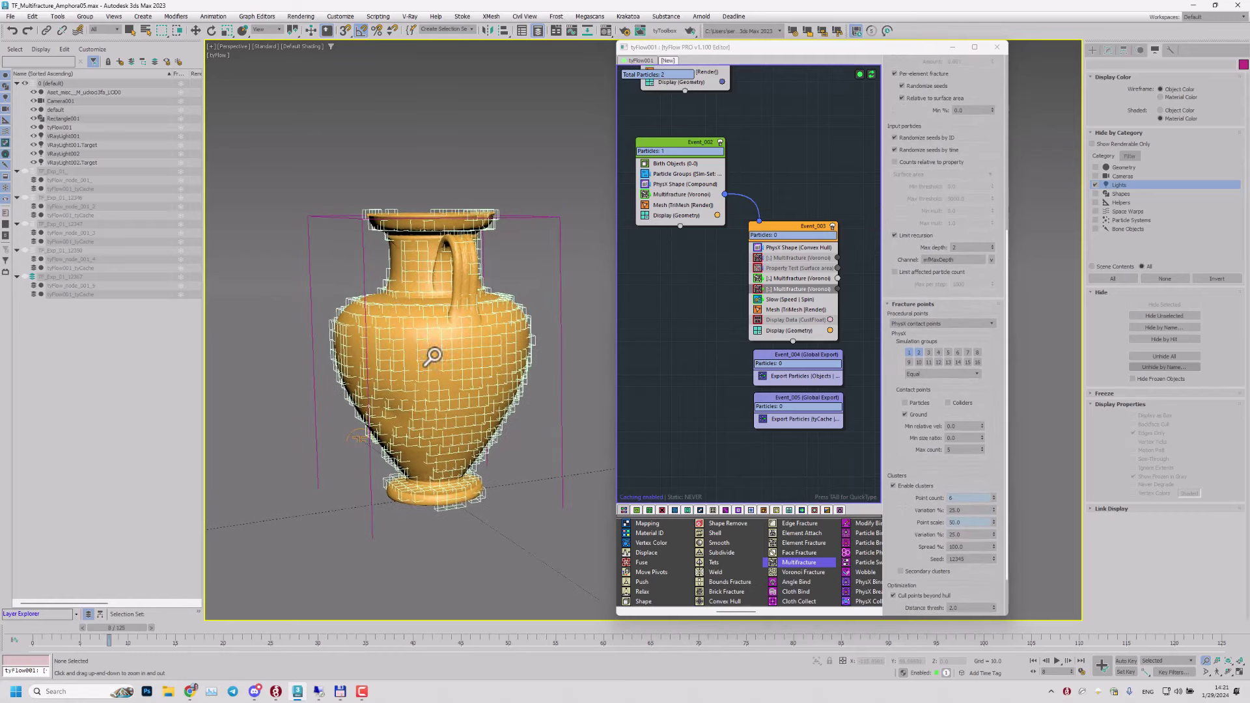
{"action": "left_click_drag", "start_coordinate": [901, 447], "coordinate": [901, 432]}
{"action": "mouse_move", "coordinate": [411, 426]}
{"action": "middle_mouse_down", "text": "alt"}
{"action": "mouse_move", "coordinate": [408, 390]}
{"action": "mouse_move", "coordinate": [407, 441]}
{"action": "middle_mouse_up", "text": "alt"}
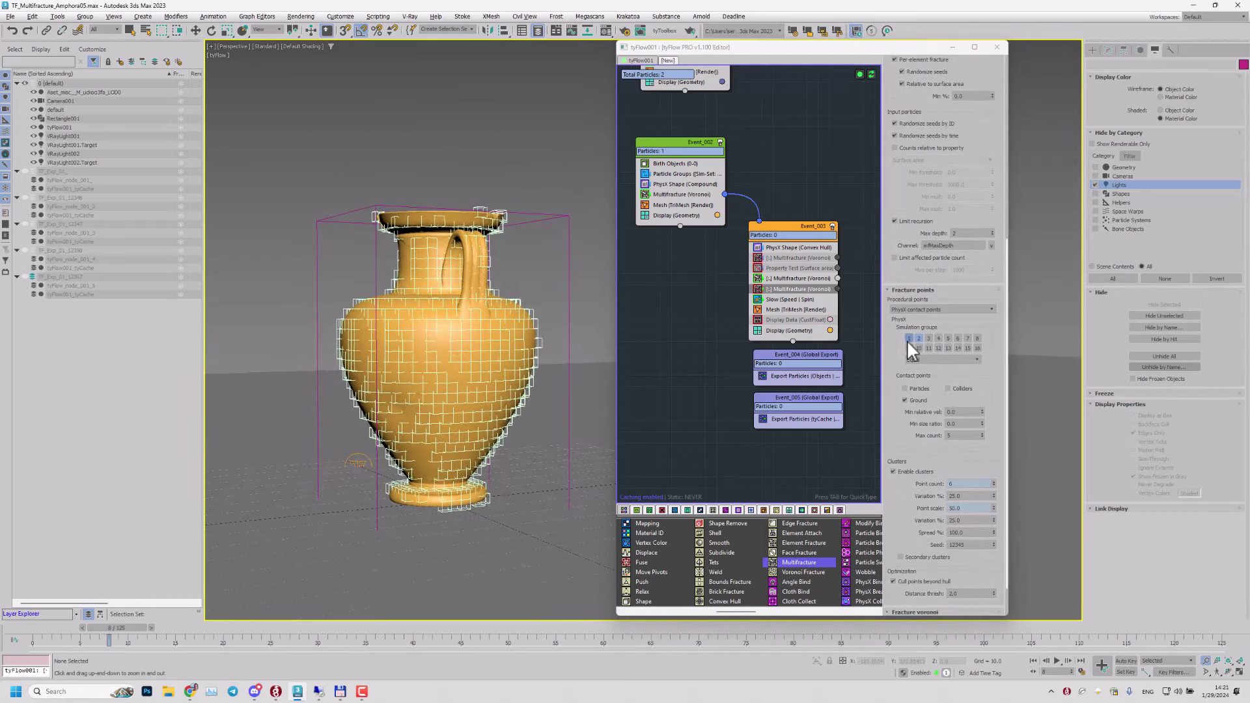
{"action": "middle_click_drag", "start_coordinate": [435, 349], "coordinate": [437, 336]}
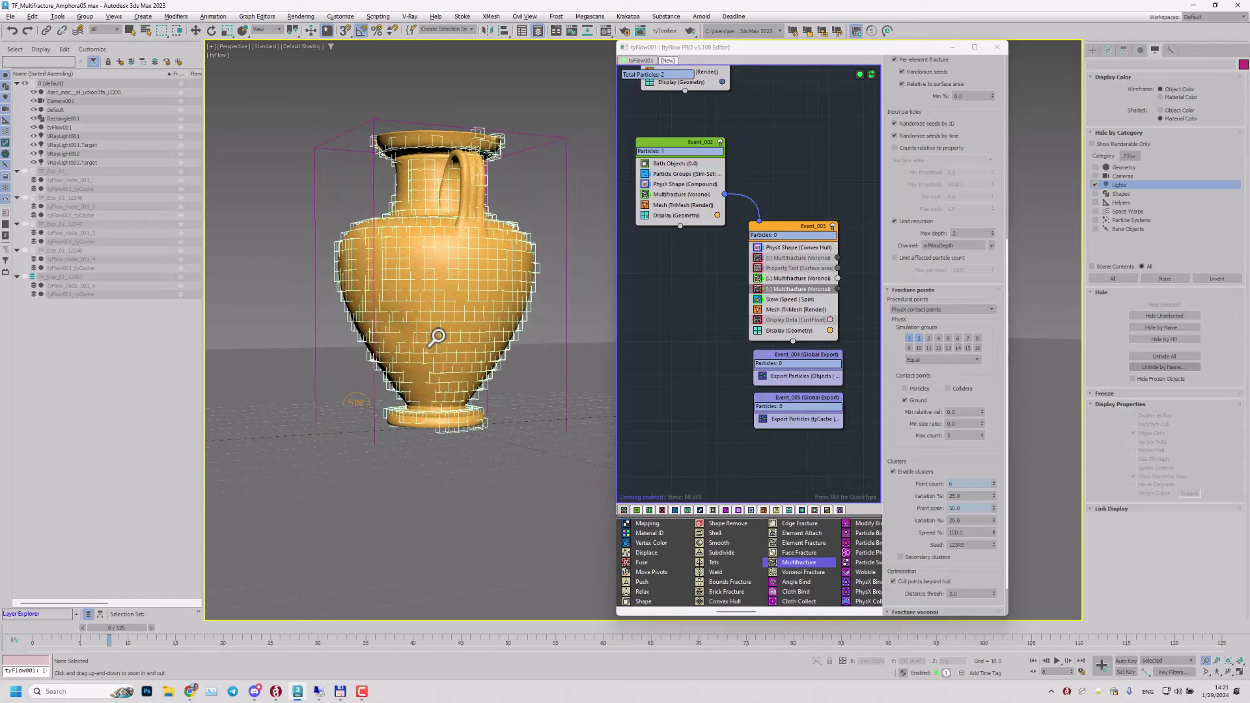
{"action": "left_click_drag", "start_coordinate": [436, 336], "coordinate": [438, 322]}
{"action": "middle_click_drag", "start_coordinate": [438, 322], "coordinate": [430, 398]}
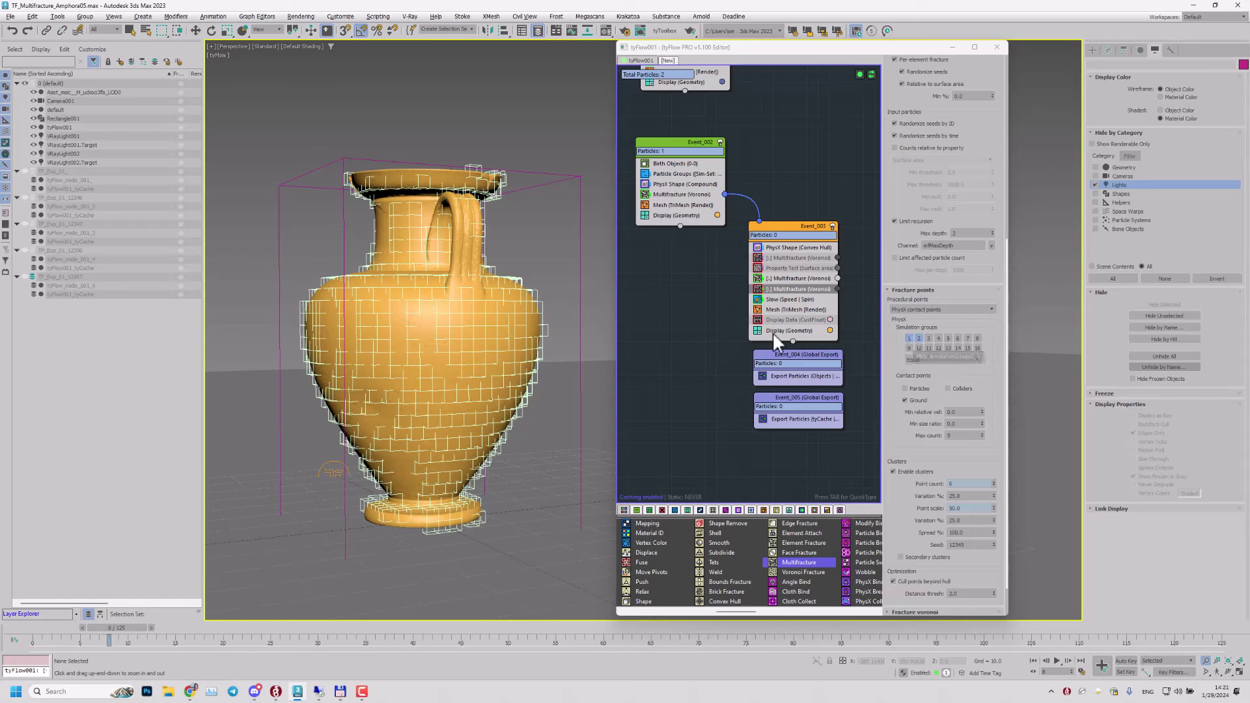
Step: Compare the simulation groups in Event_002's Particle Groups operator with the groups and ground contact option of the last Multifracture operator
{"action": "left_click", "coordinate": [686, 173]}
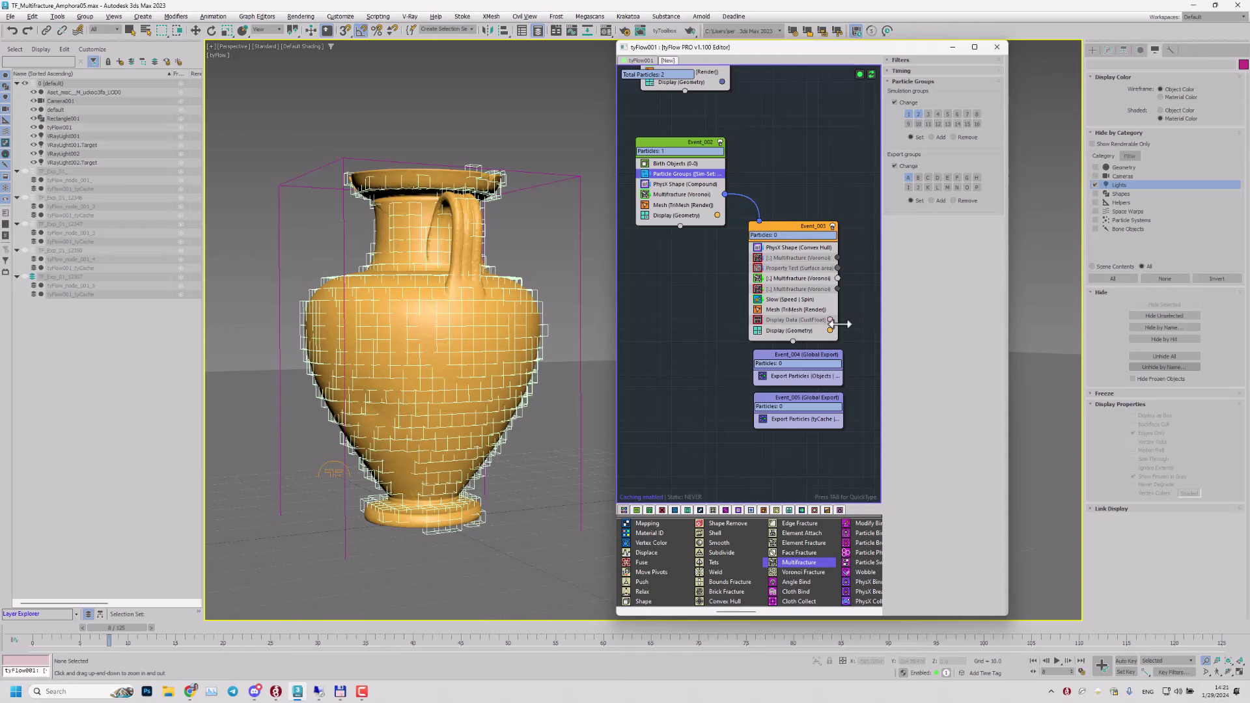
{"action": "left_click", "coordinate": [788, 289]}
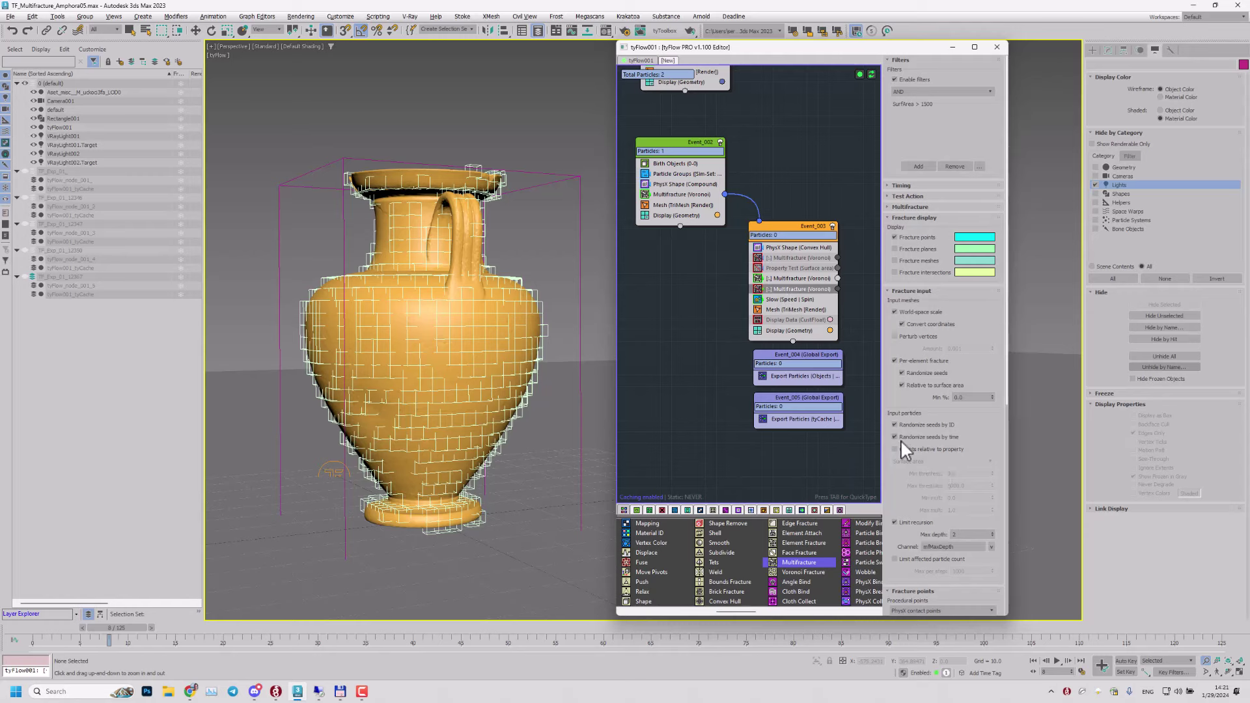
{"action": "left_click_drag", "start_coordinate": [887, 479], "coordinate": [892, 176]}
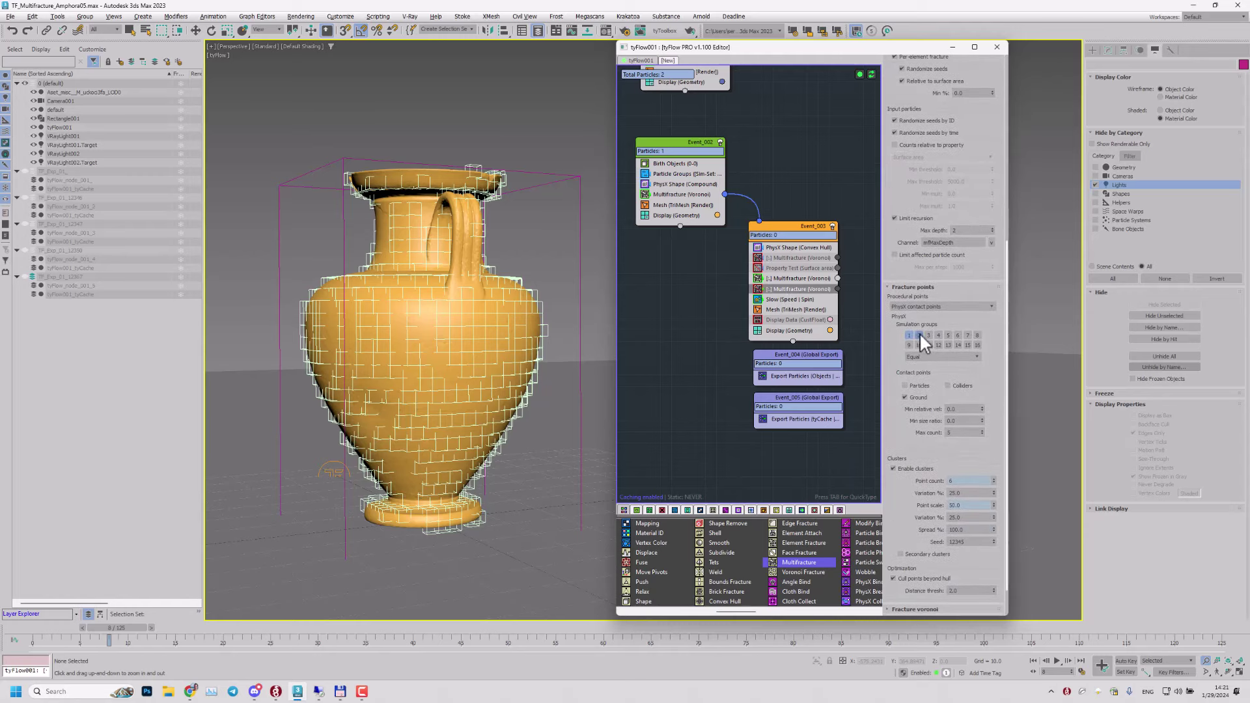
{"action": "left_click_drag", "start_coordinate": [891, 394], "coordinate": [894, 366]}
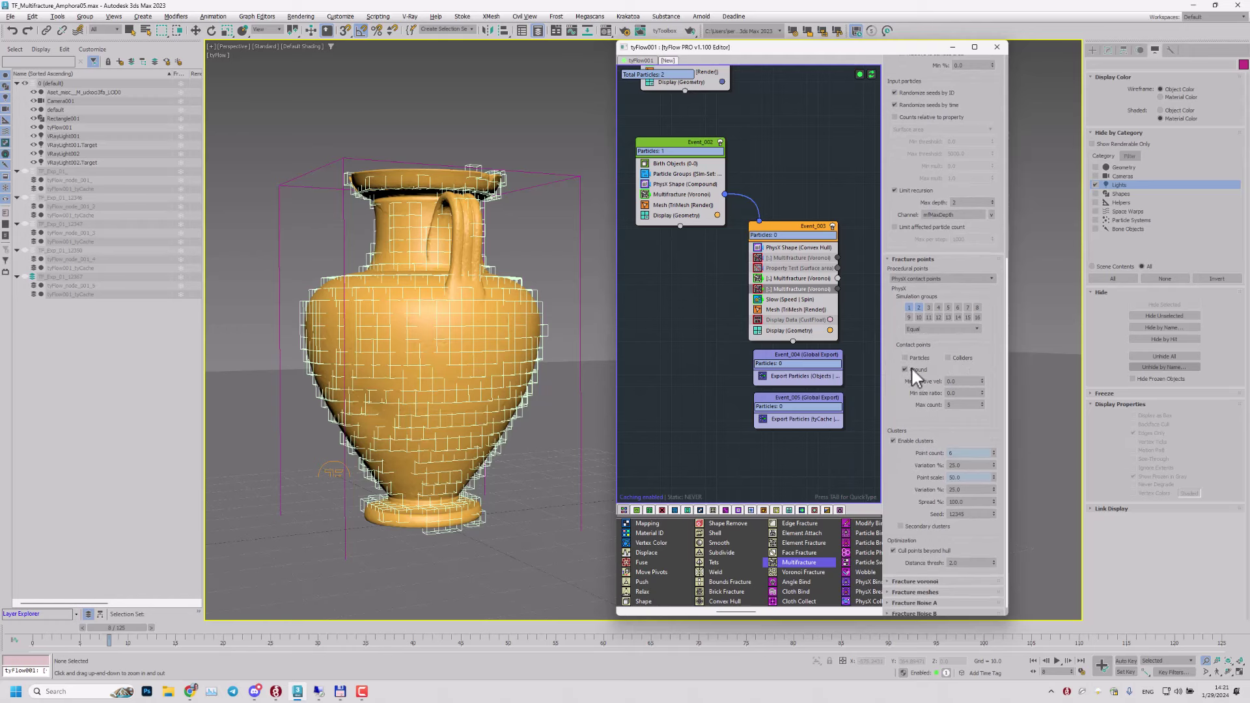
{"action": "scroll", "coordinate": [898, 374], "scroll_direction": "down", "scroll_amount": 1}
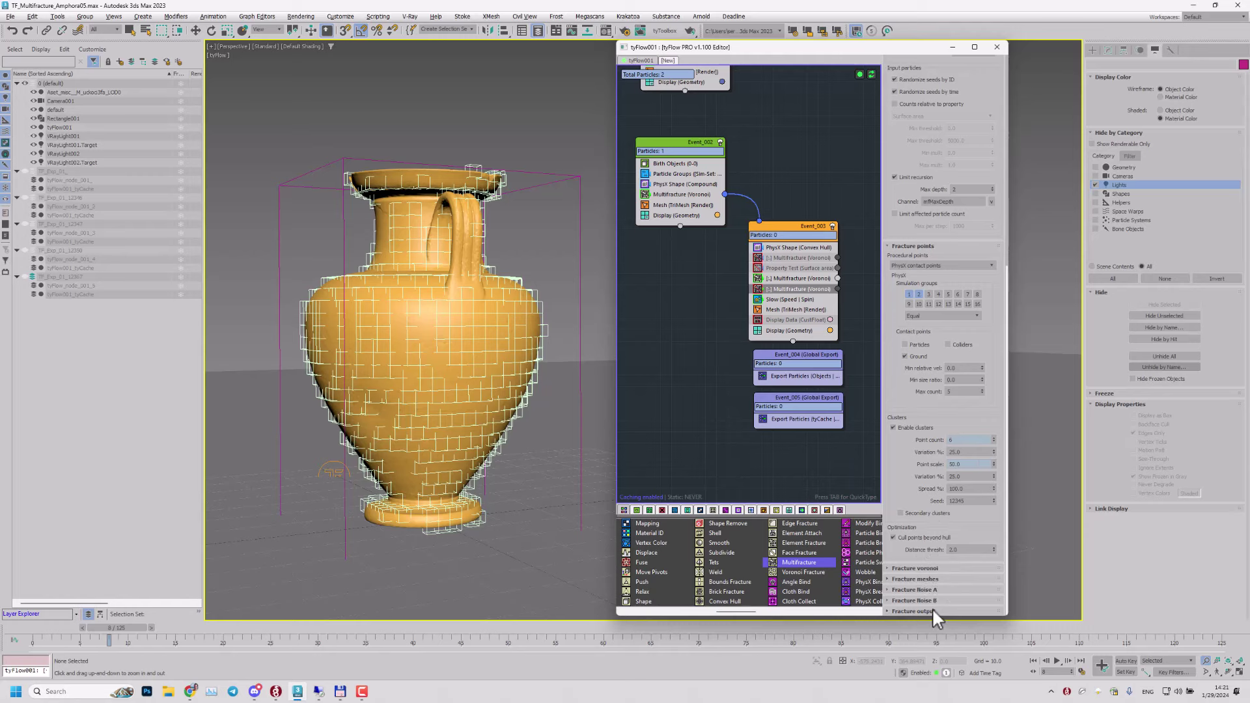
Step: Examine the last Multifracture operator's fracture input settings, especially its recursion limit and maximum depth
{"action": "scroll", "coordinate": [898, 452], "scroll_direction": "up", "scroll_amount": 5}
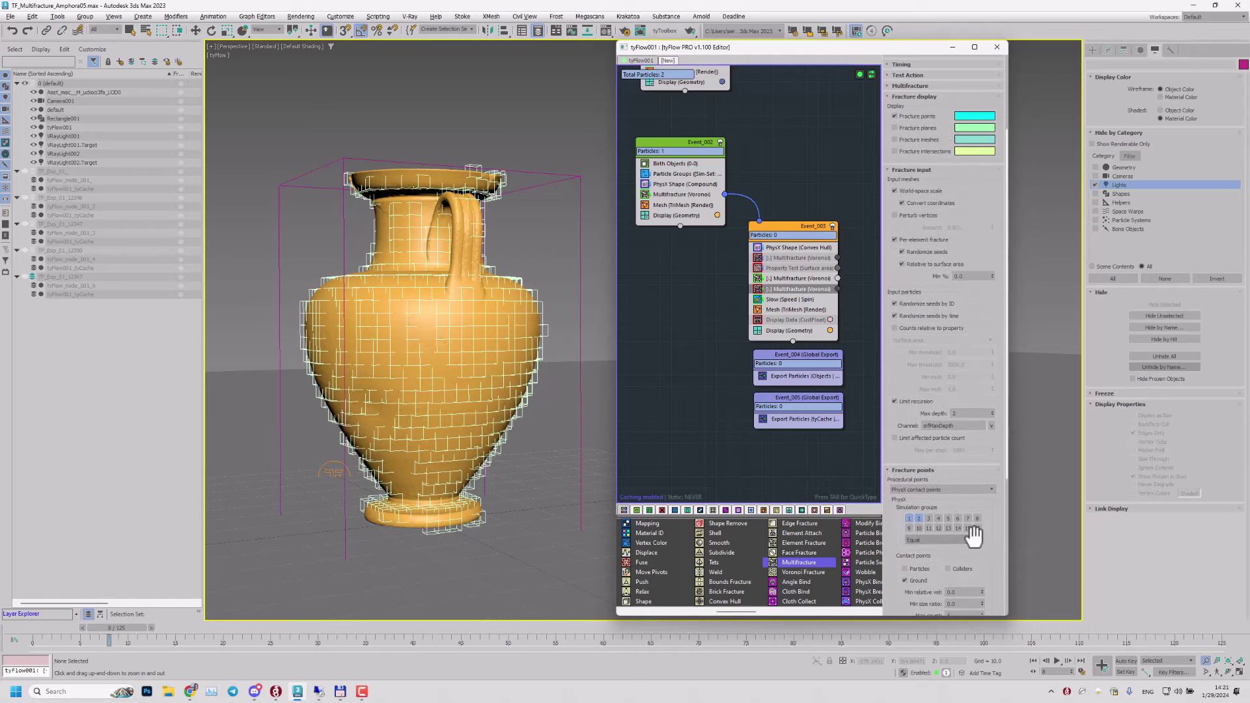
{"action": "scroll", "coordinate": [895, 423], "scroll_direction": "up", "scroll_amount": 3}
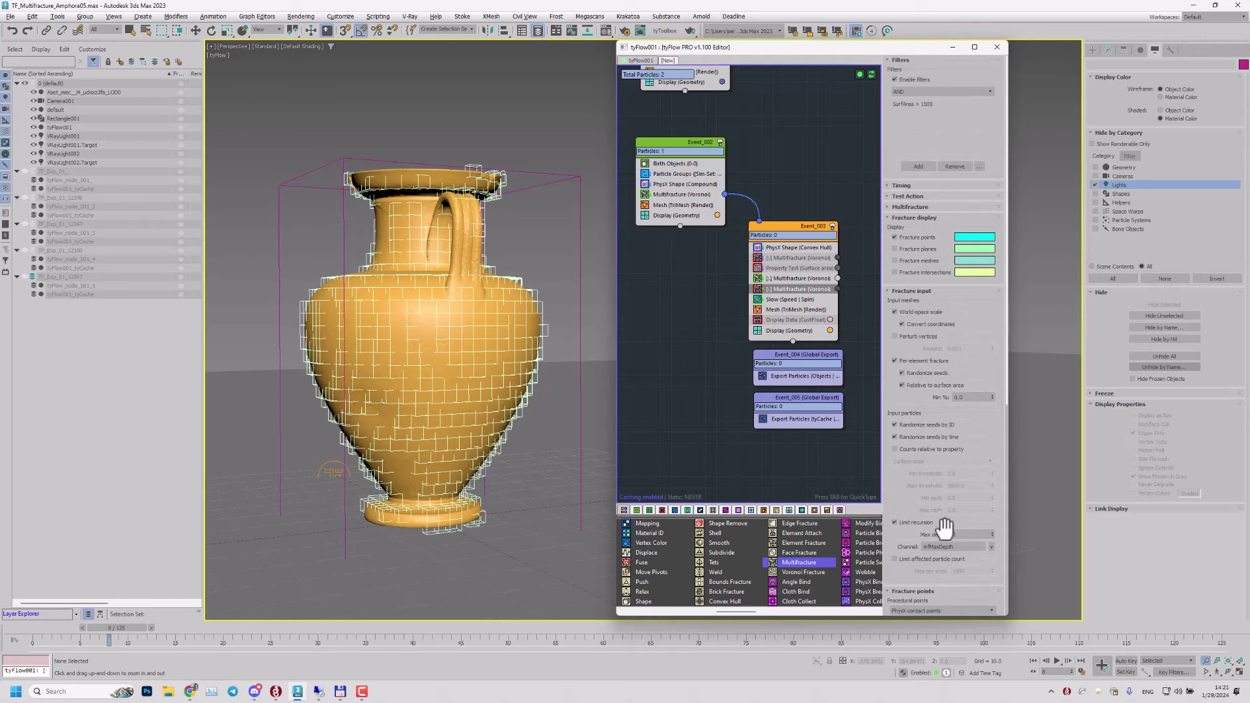
{"action": "left_click", "coordinate": [955, 535]}
{"action": "scroll", "coordinate": [925, 542], "scroll_direction": "down", "scroll_amount": 2}
{"action": "middle_click_drag", "start_coordinate": [351, 436], "coordinate": [409, 427]}
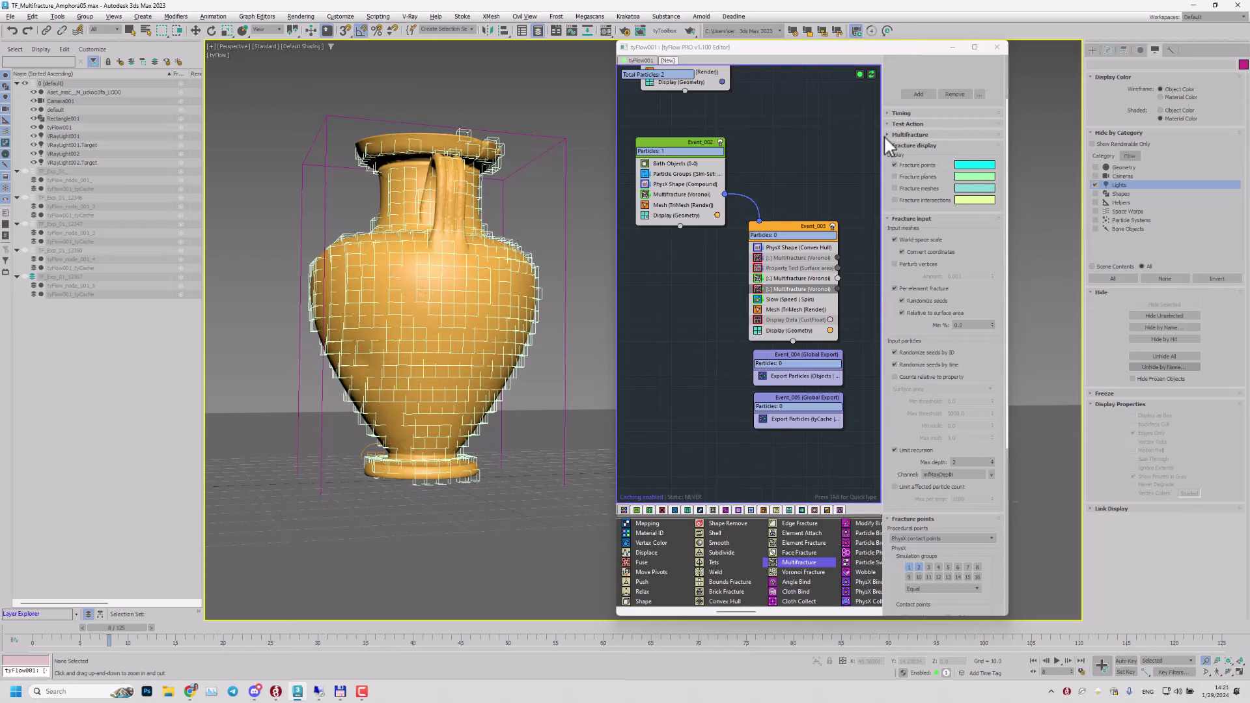
{"action": "scroll", "coordinate": [885, 241], "scroll_direction": "up", "scroll_amount": 2}
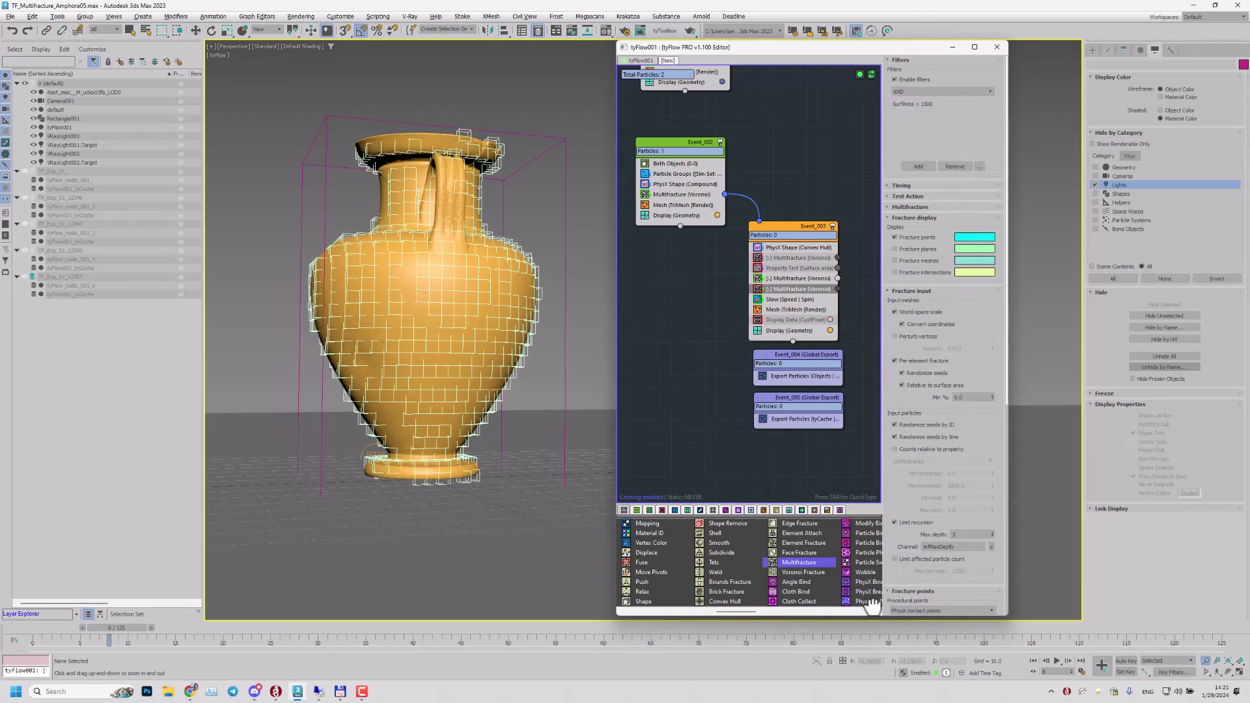
Step: Select the surface area filter of the last Multifracture operator to examine its test condition and value
{"action": "left_click", "coordinate": [923, 105]}
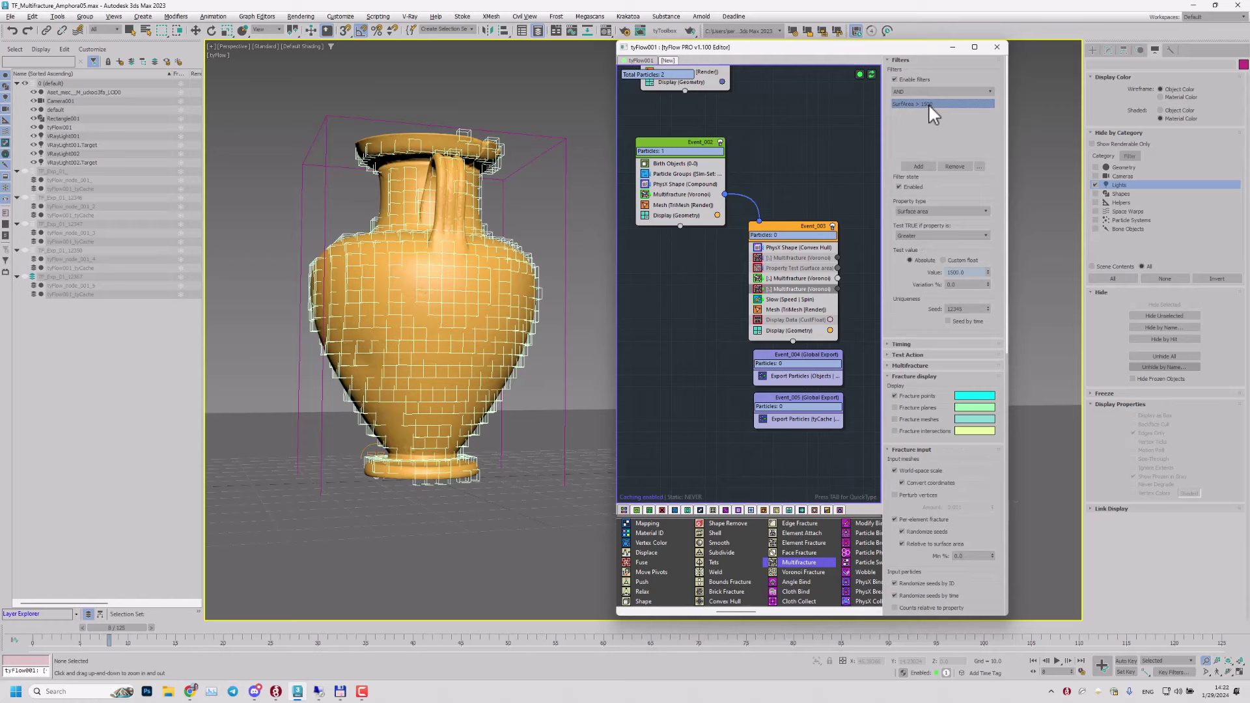
{"action": "mouse_move", "coordinate": [386, 379]}
{"action": "middle_mouse_down"}
{"action": "mouse_move", "coordinate": [404, 390]}
{"action": "mouse_move", "coordinate": [394, 398]}
{"action": "middle_mouse_up"}
{"action": "middle_click_drag", "start_coordinate": [527, 380], "coordinate": [501, 398]}
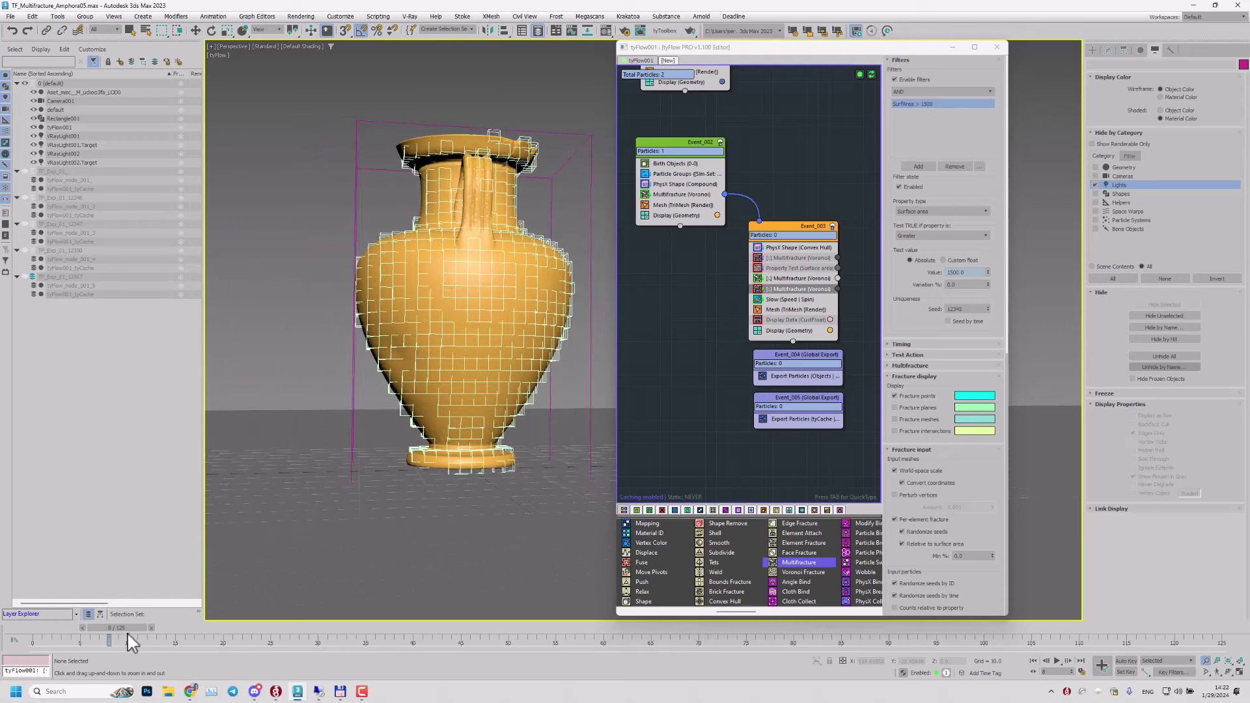
{"action": "middle_click_drag", "start_coordinate": [371, 409], "coordinate": [416, 399], "text": "alt"}
Step: Enable the last Multifracture operator in Event_003 and advance the simulation from frame 0 to frame 36
{"action": "left_click", "coordinate": [760, 290]}
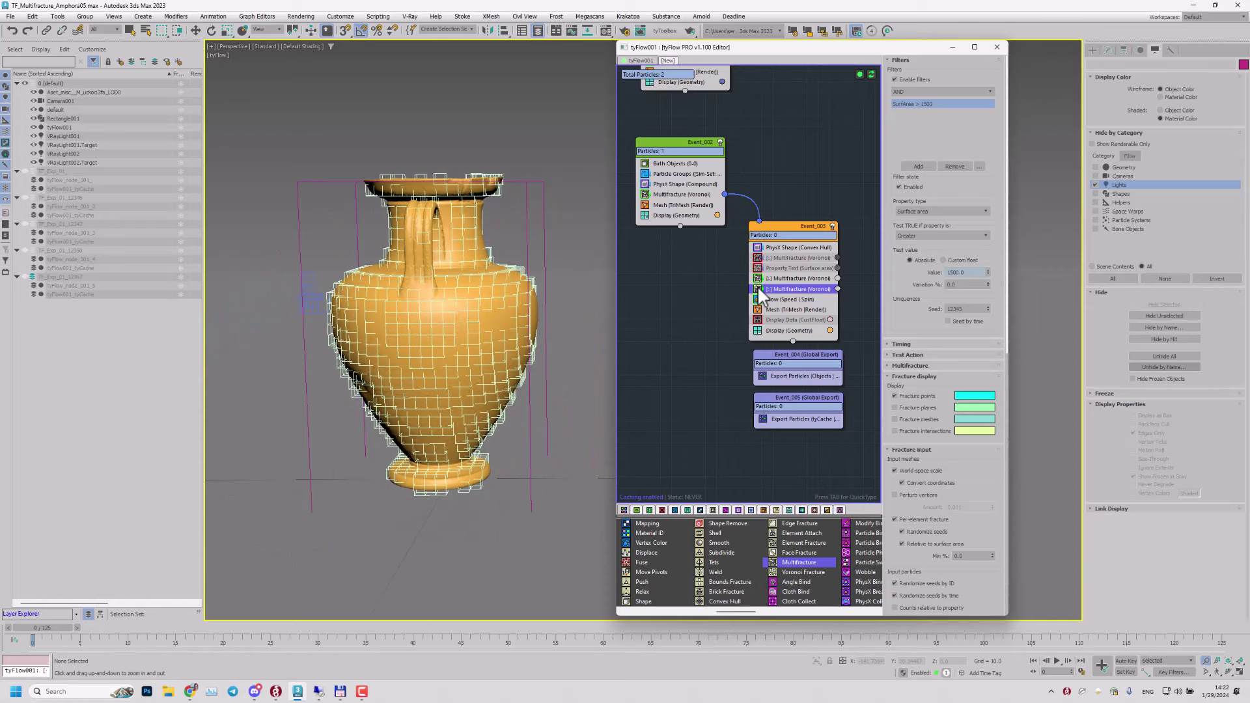
{"action": "middle_click_drag", "start_coordinate": [434, 348], "coordinate": [432, 329], "text": "alt"}
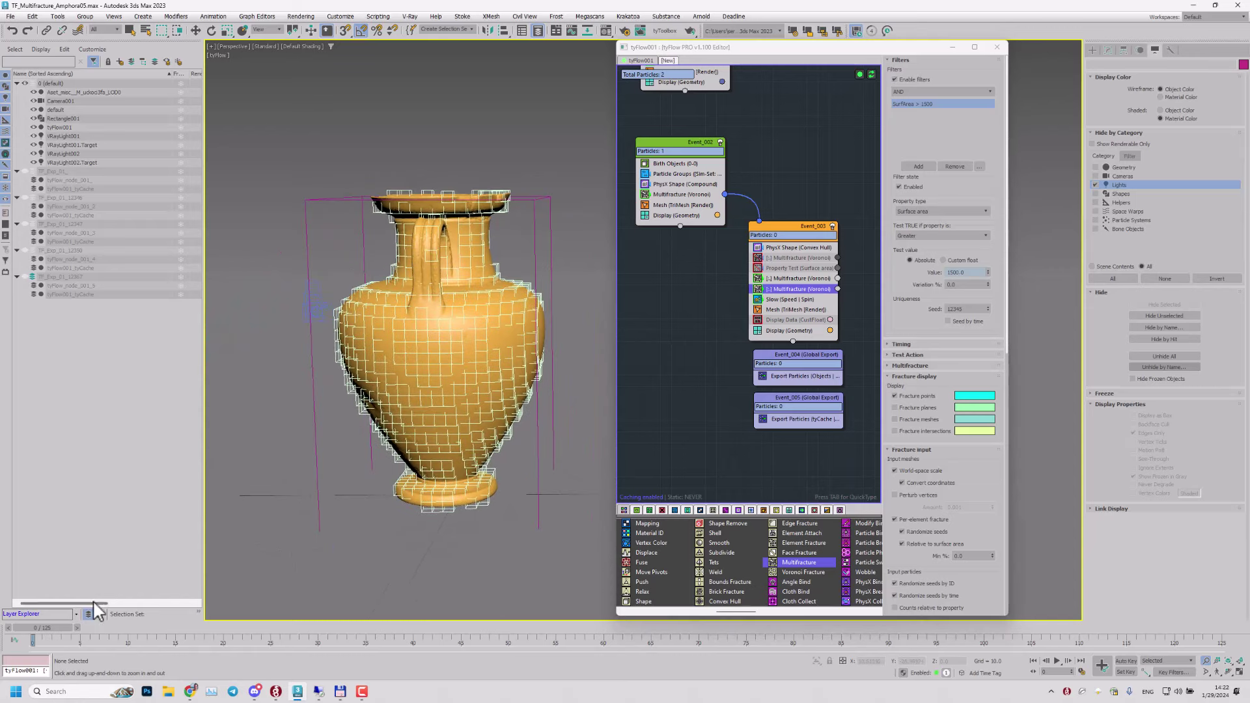
{"action": "left_click_drag", "start_coordinate": [40, 627], "coordinate": [392, 618]}
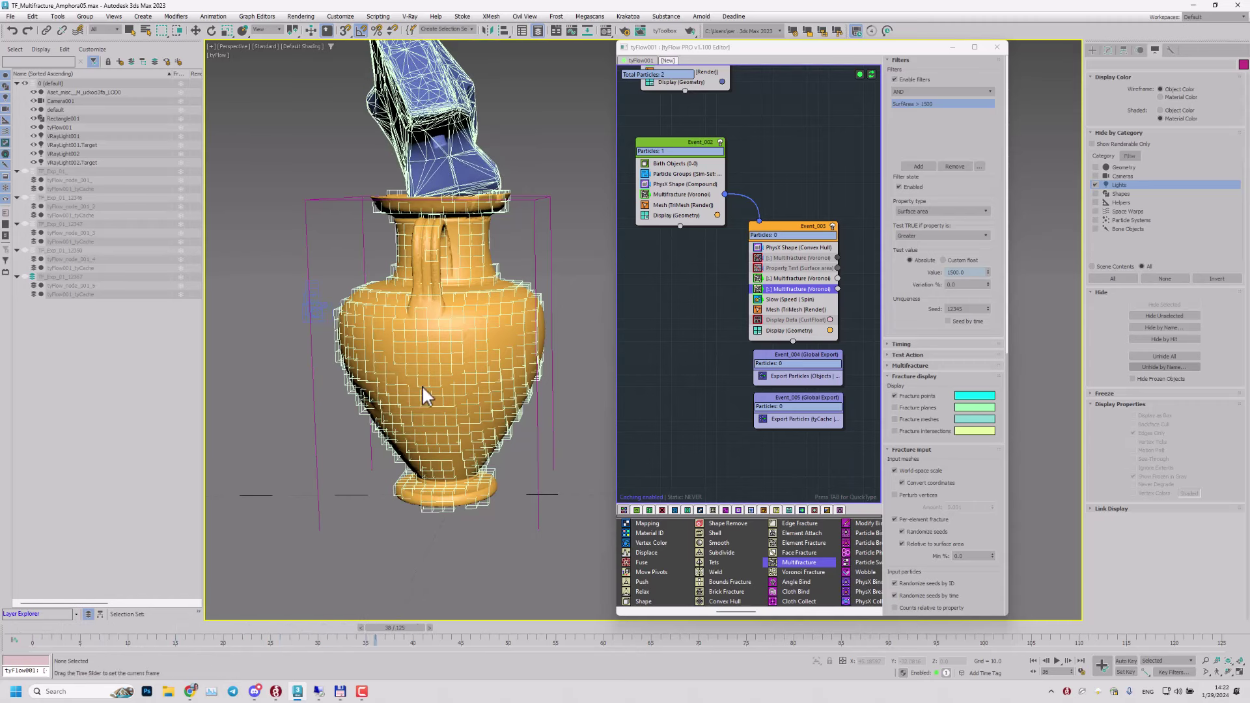
{"action": "key", "text": "alt+z"}
{"action": "middle_click_drag", "start_coordinate": [431, 414], "coordinate": [438, 389]}
Step: Advance the simulation to frame 43 and view the breaking amphora from another angle
{"action": "left_click_drag", "start_coordinate": [404, 627], "coordinate": [458, 626]}
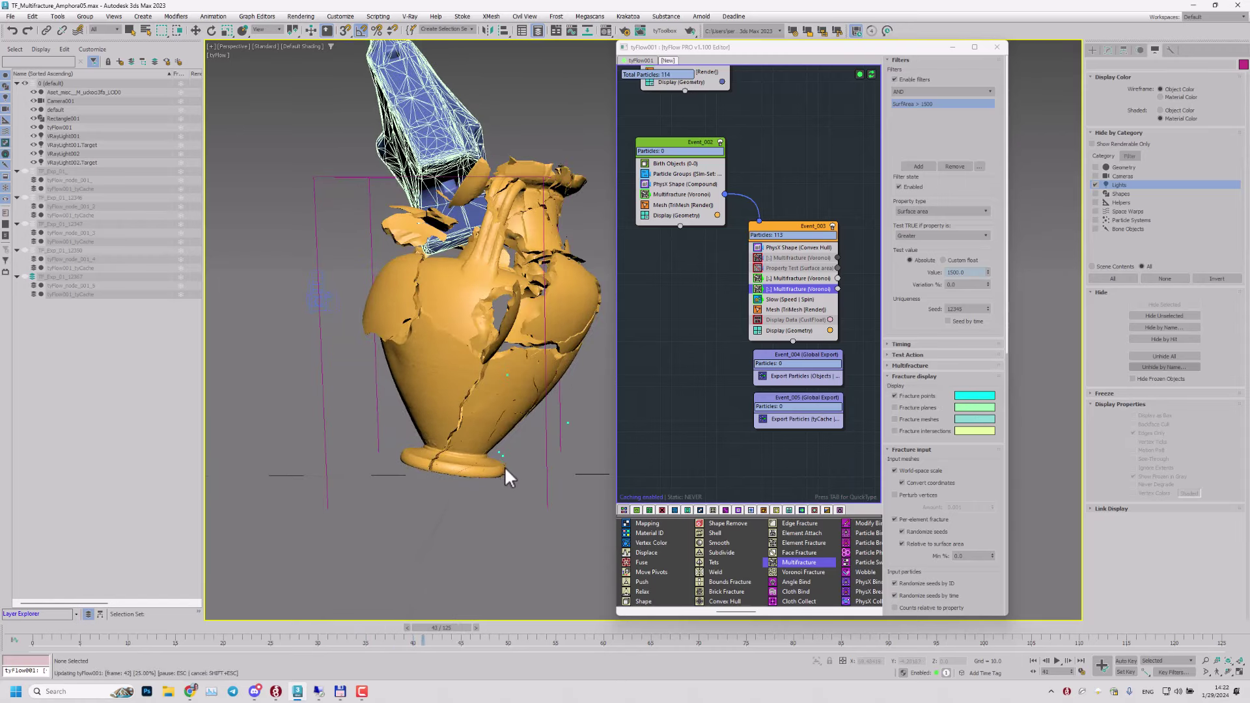
{"action": "key", "text": "alt+z"}
{"action": "middle_click_drag", "start_coordinate": [508, 455], "coordinate": [485, 451], "text": "alt"}
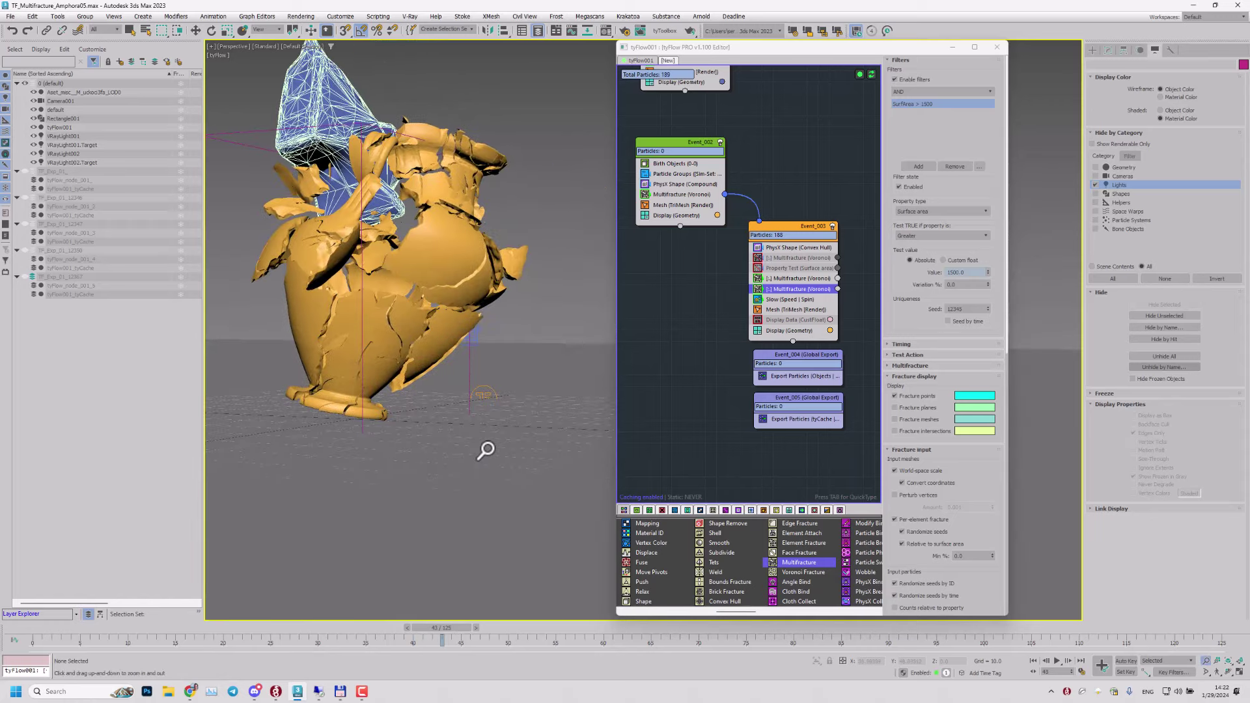
{"action": "middle_click_drag", "start_coordinate": [415, 420], "coordinate": [474, 436], "text": "ctrl+alt"}
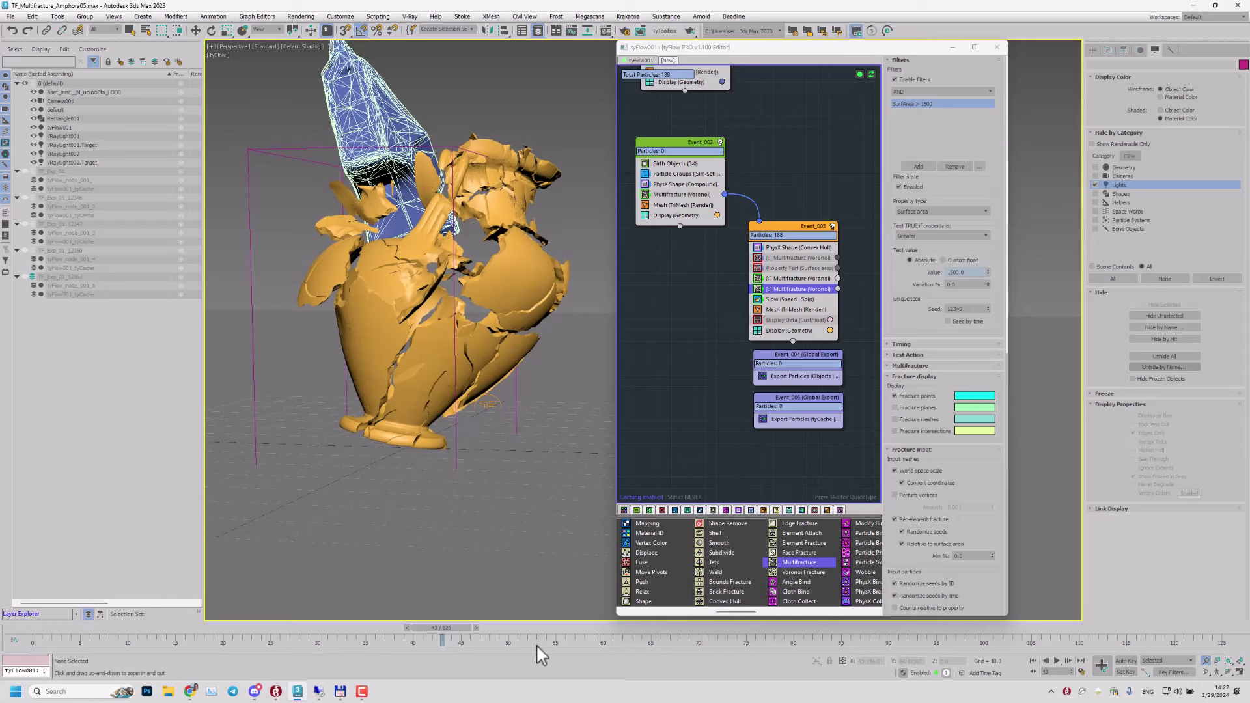
Step: Return to frame 40 and inspect the amphora's base and its ground contact points up close
{"action": "left_click_drag", "start_coordinate": [449, 634], "coordinate": [414, 628]}
{"action": "middle_click_drag", "start_coordinate": [469, 472], "coordinate": [451, 443], "text": "alt"}
{"action": "scroll", "coordinate": [328, 349], "scroll_direction": "up", "scroll_amount": 5}
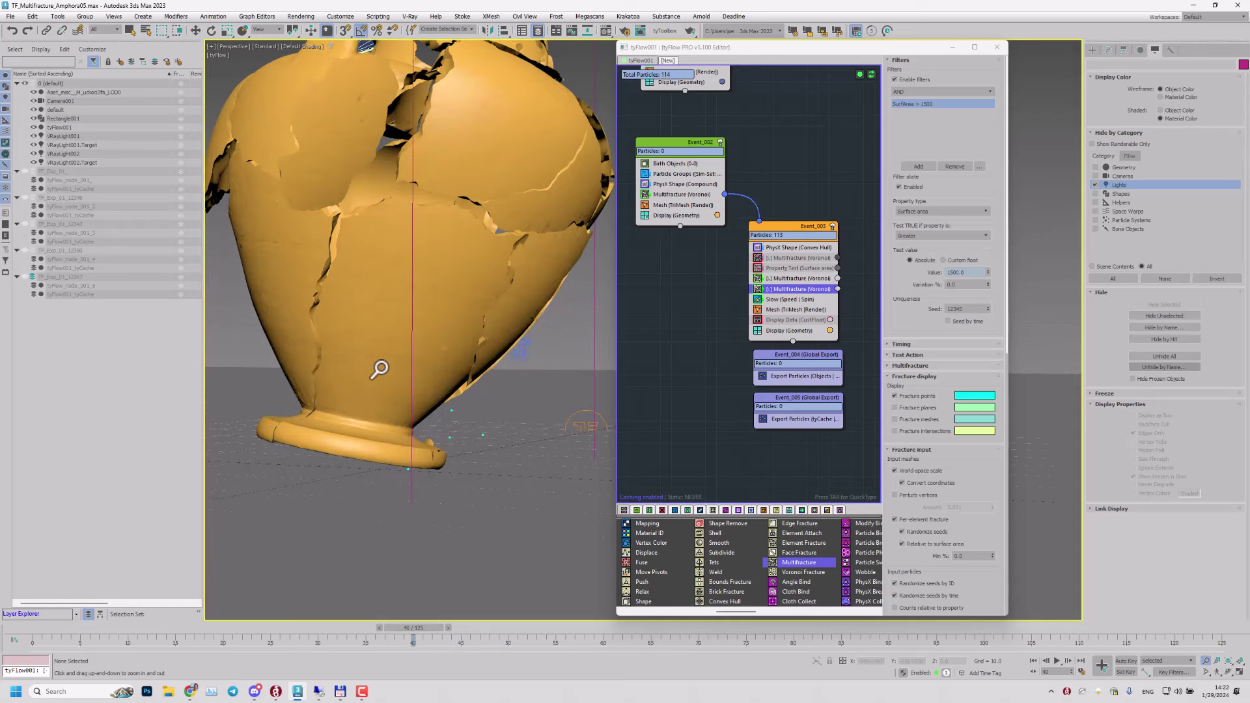
{"action": "middle_click_drag", "start_coordinate": [408, 403], "coordinate": [412, 410]}
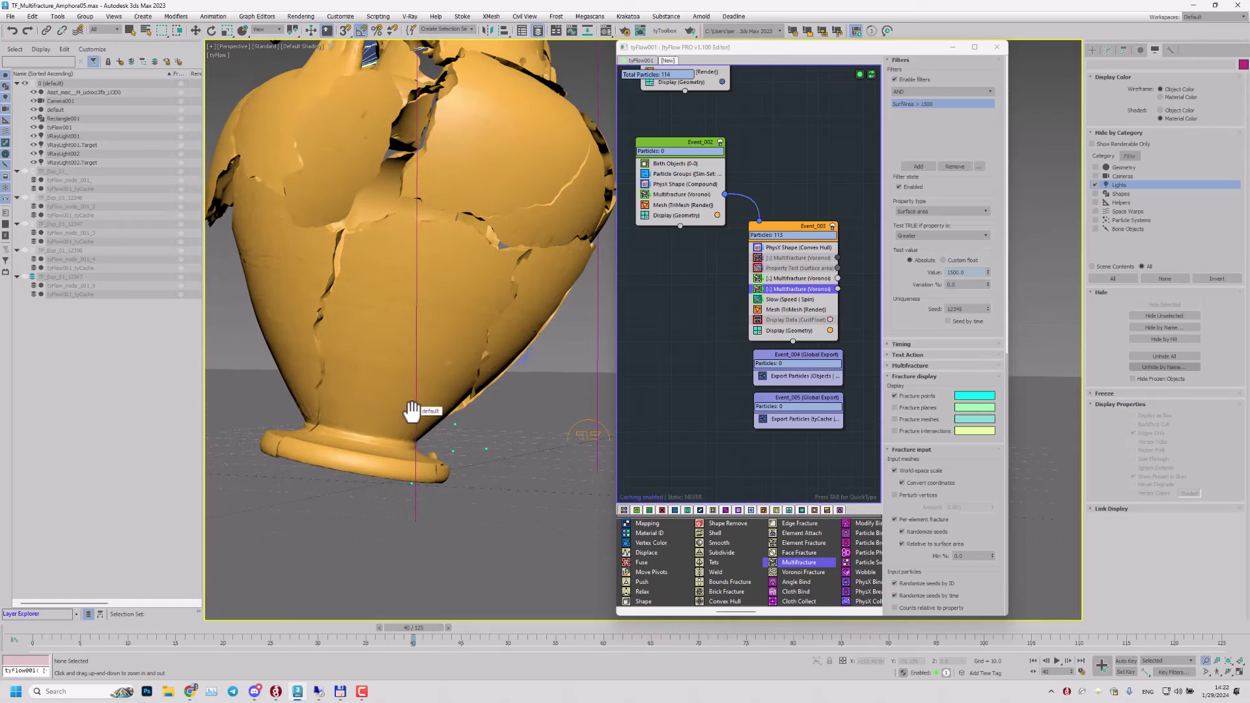
Step: Step through frames 38 to 41 to compare the cracks around the amphora's base
{"action": "key", "text": "comma"}
{"action": "key", "text": "comma"}
{"action": "key", "text": "comma"}
{"action": "key", "text": "comma"}
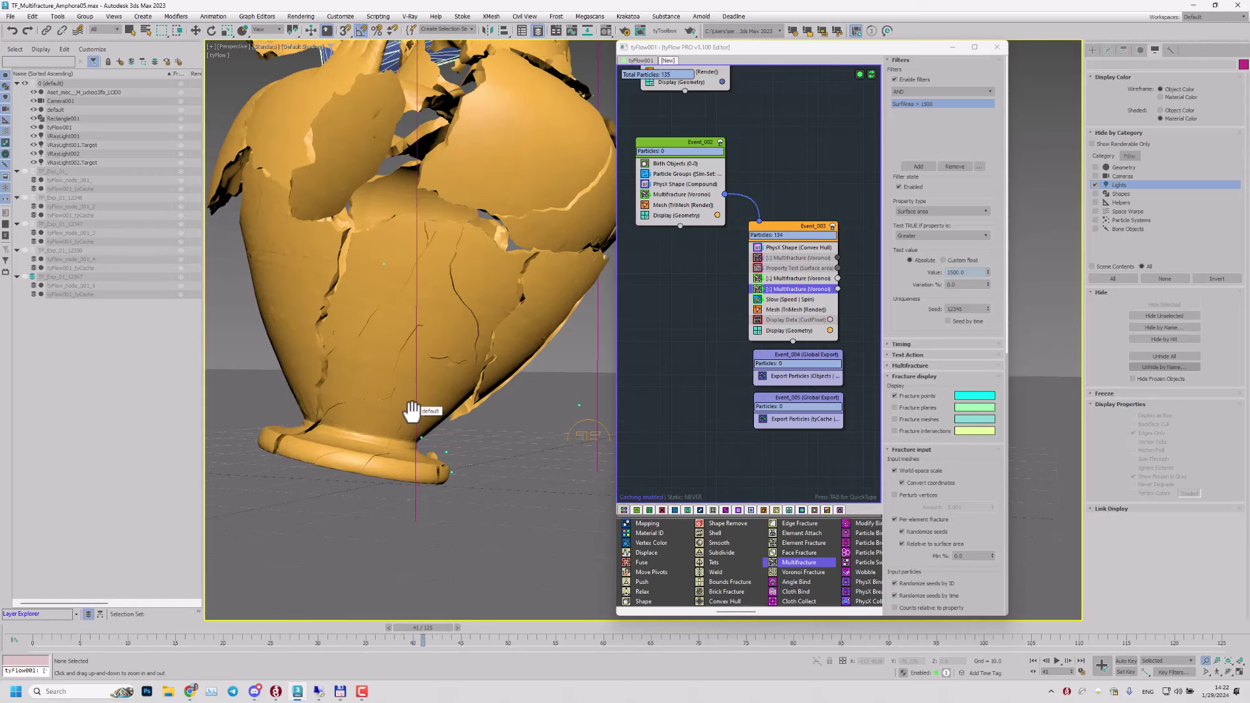
{"action": "key", "text": "period"}
{"action": "key", "text": "period"}
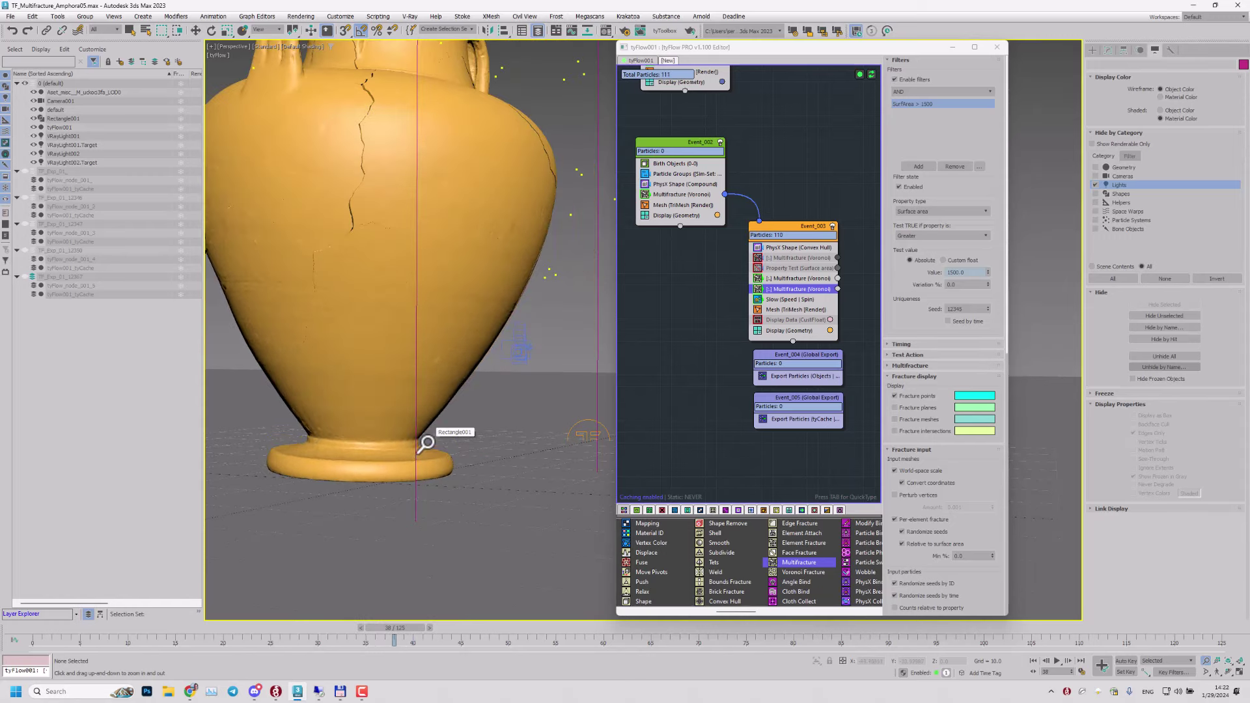
Step: Inspect the amphora's base at frame 39 from near and far alongside the surface area filter
{"action": "scroll", "coordinate": [444, 427], "scroll_direction": "up", "scroll_amount": 1}
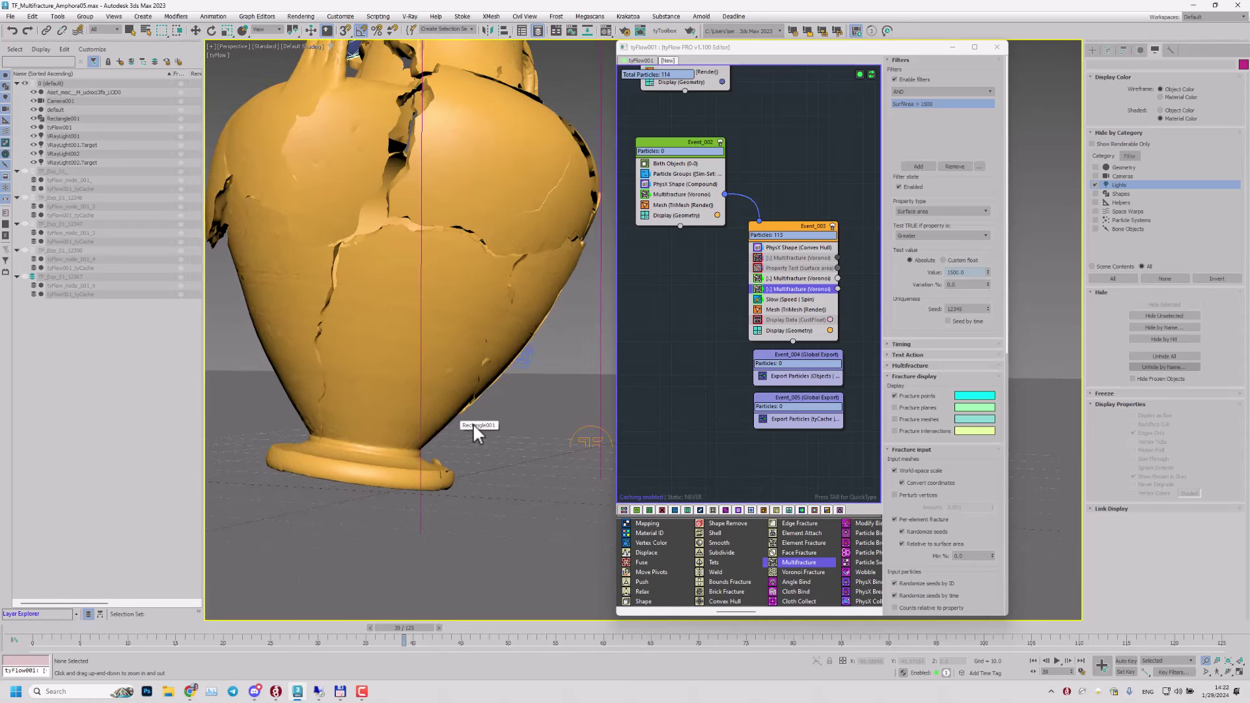
{"action": "scroll", "coordinate": [432, 397], "scroll_direction": "up", "scroll_amount": 1}
{"action": "scroll", "coordinate": [439, 409], "scroll_direction": "up", "scroll_amount": 1}
{"action": "scroll", "coordinate": [438, 408], "scroll_direction": "down", "scroll_amount": 1}
{"action": "scroll", "coordinate": [438, 421], "scroll_direction": "down", "scroll_amount": 1}
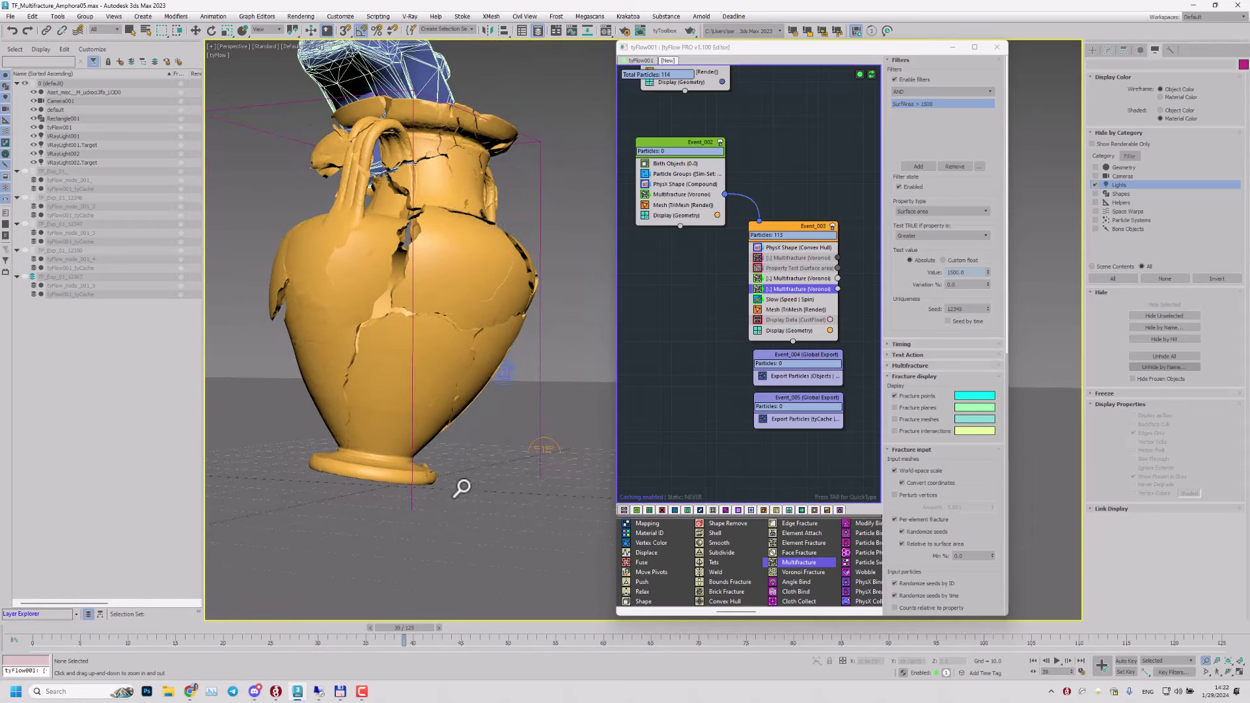
{"action": "scroll", "coordinate": [448, 456], "scroll_direction": "up", "scroll_amount": 2}
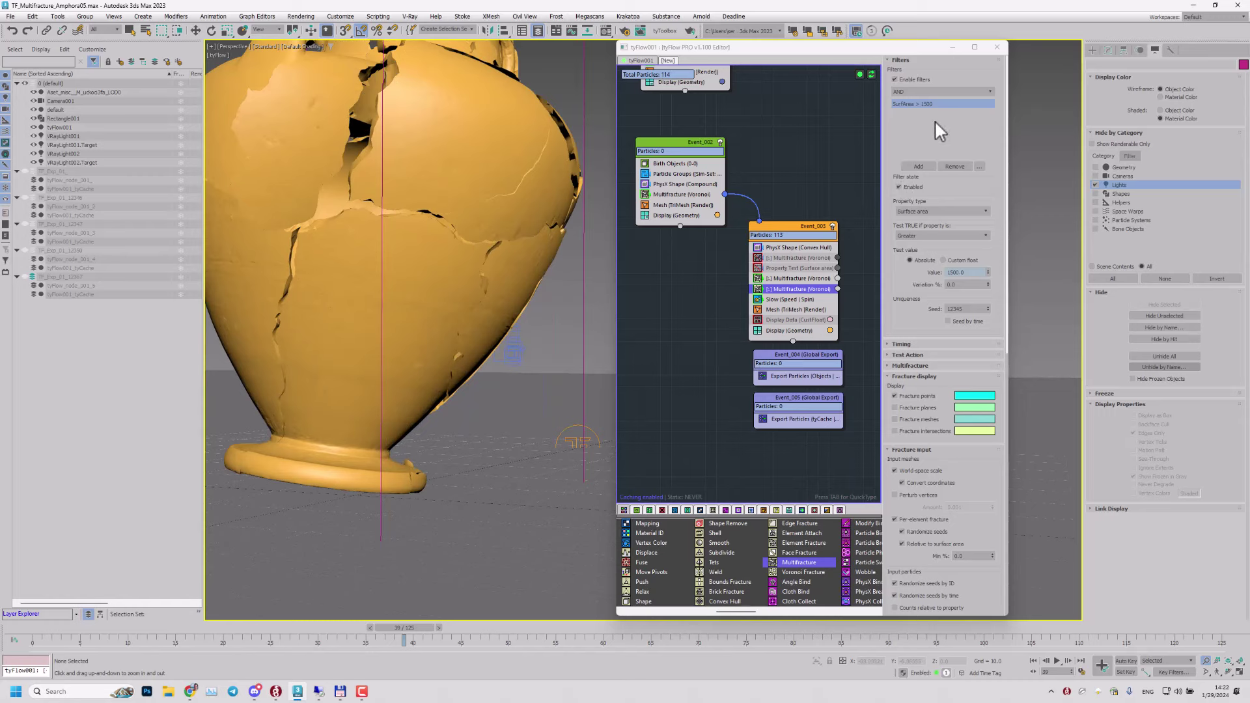
{"action": "middle_click_drag", "start_coordinate": [396, 411], "coordinate": [404, 403]}
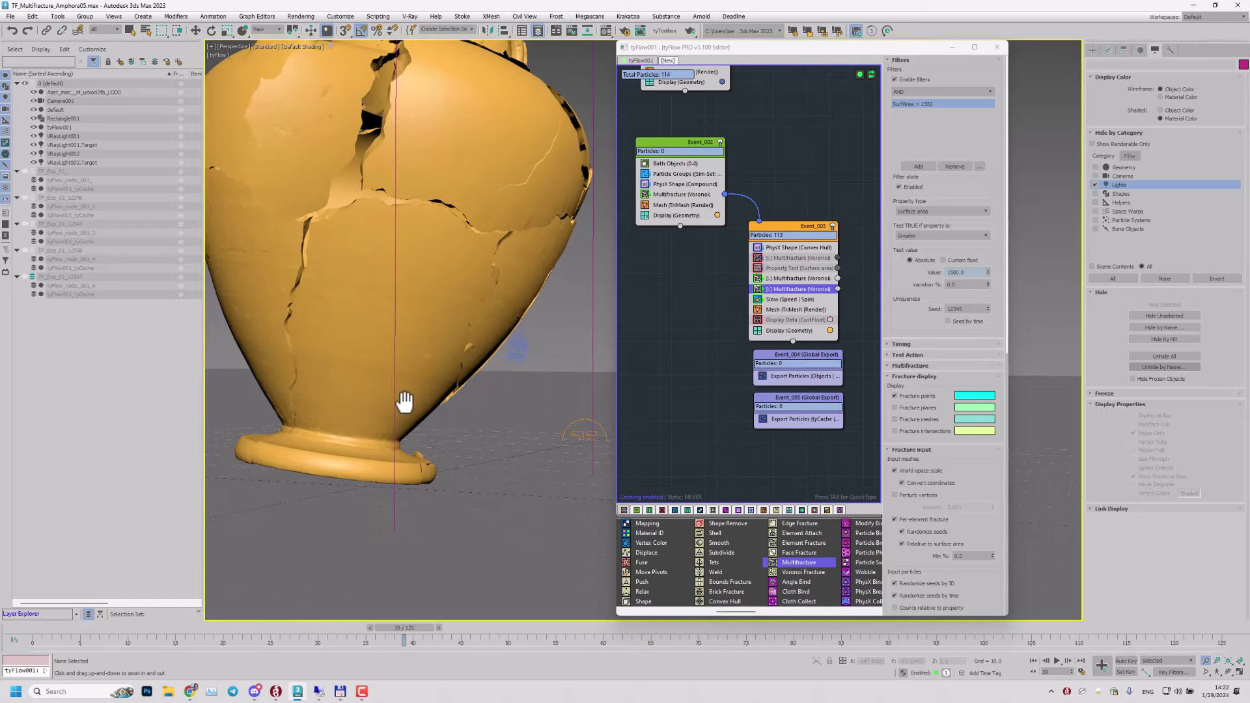
Step: Step the simulation forward to frame 56 and examine the ground-impact fractures and flying fragments
{"action": "key", "text": "period"}
{"action": "key", "text": "period"}
{"action": "key", "text": "period"}
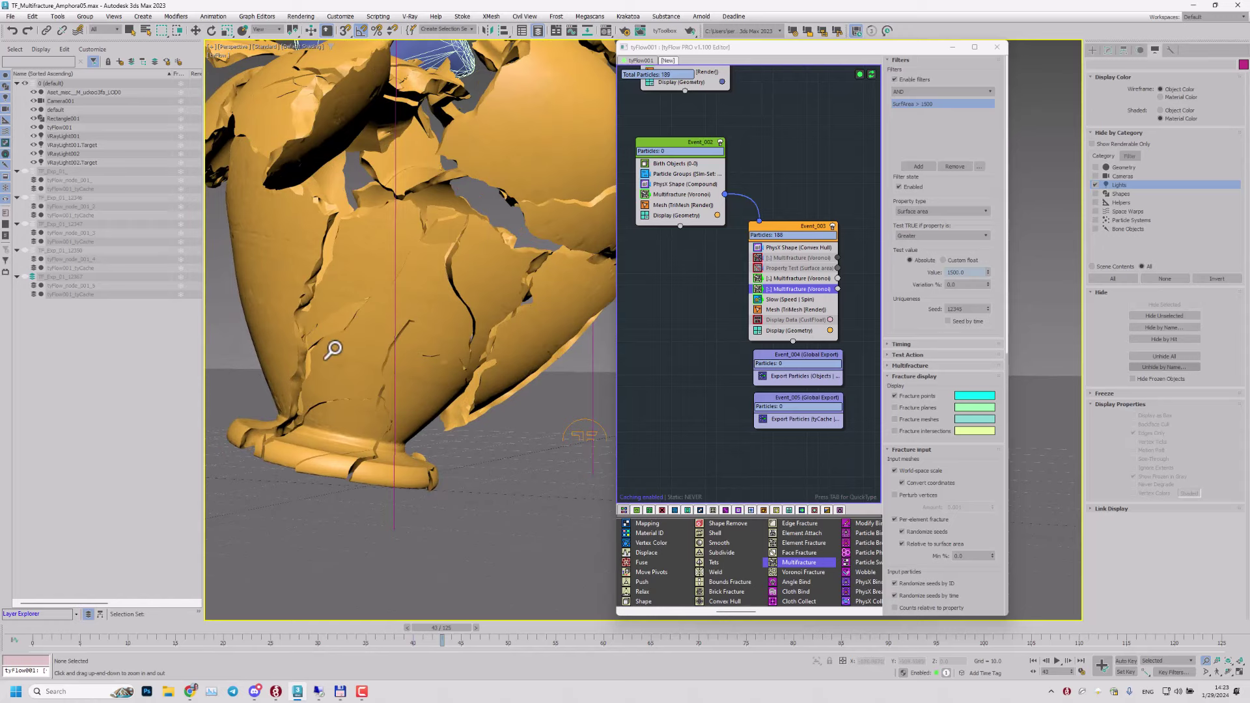
{"action": "middle_click_drag", "start_coordinate": [469, 454], "coordinate": [414, 442]}
{"action": "key", "text": "period"}
{"action": "key", "text": "period"}
{"action": "key", "text": "period"}
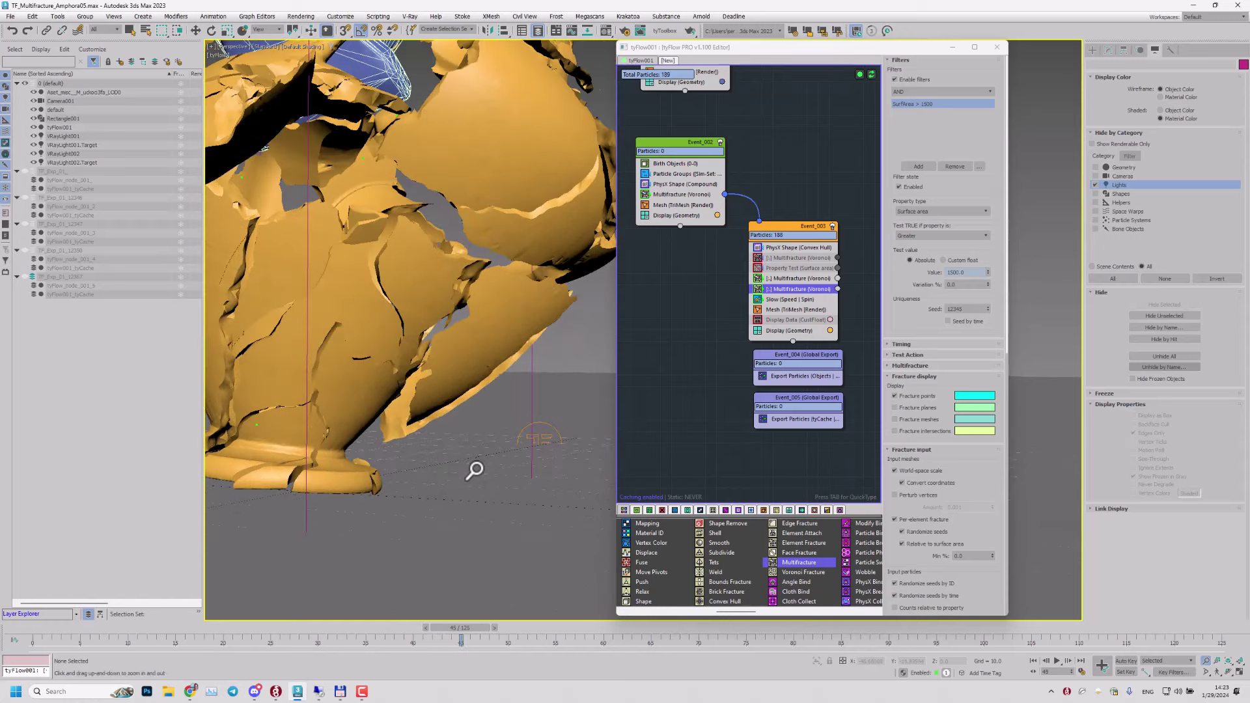
{"action": "scroll", "coordinate": [494, 473], "scroll_direction": "down", "scroll_amount": 6}
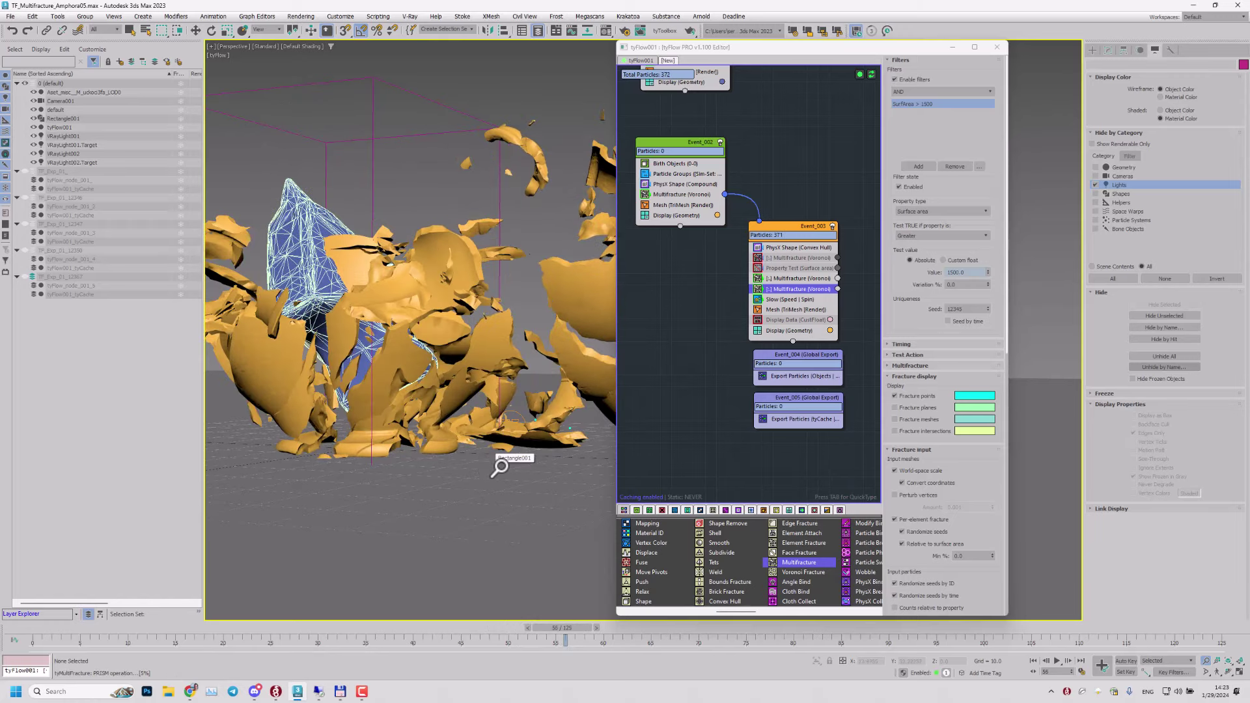
{"action": "middle_click_drag", "start_coordinate": [498, 464], "coordinate": [572, 317]}
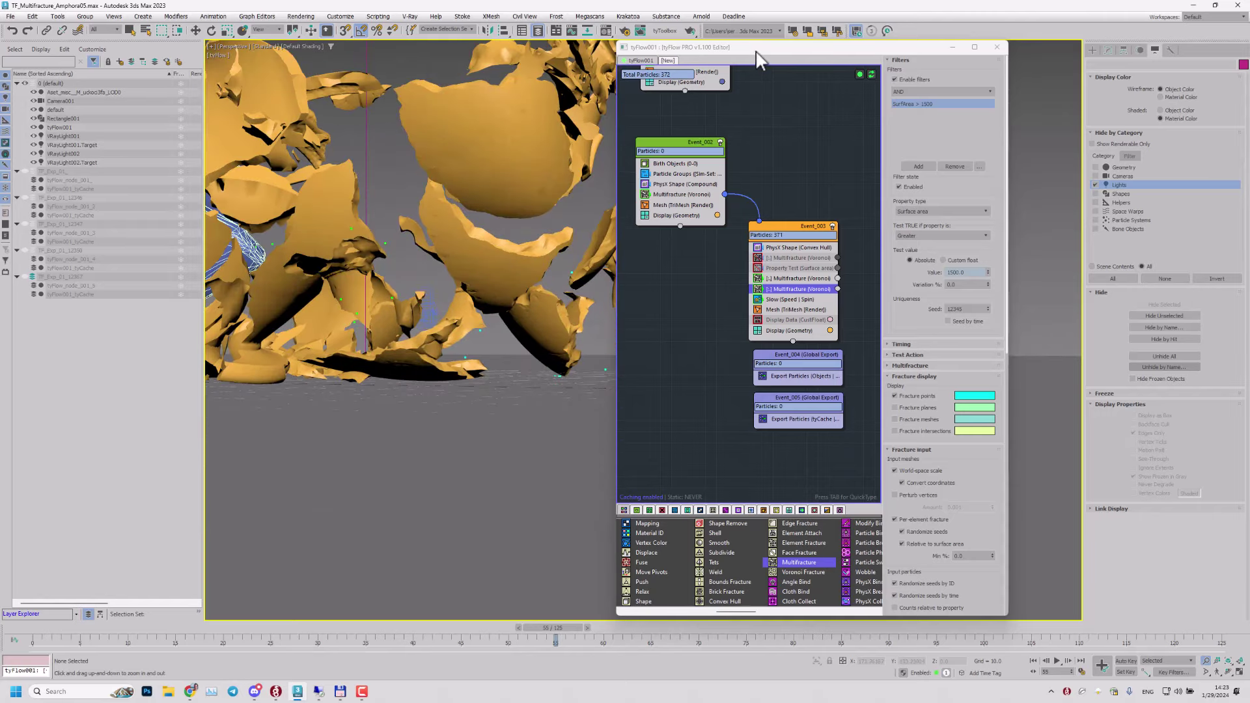
Step: Move the tyFlow editor aside, advance to frame 57 and examine the fragments near the ground and the whole shattered amphora
{"action": "left_click_drag", "start_coordinate": [759, 60], "coordinate": [936, 83]}
{"action": "middle_click_drag", "start_coordinate": [563, 359], "coordinate": [571, 357], "text": "ctrl+alt"}
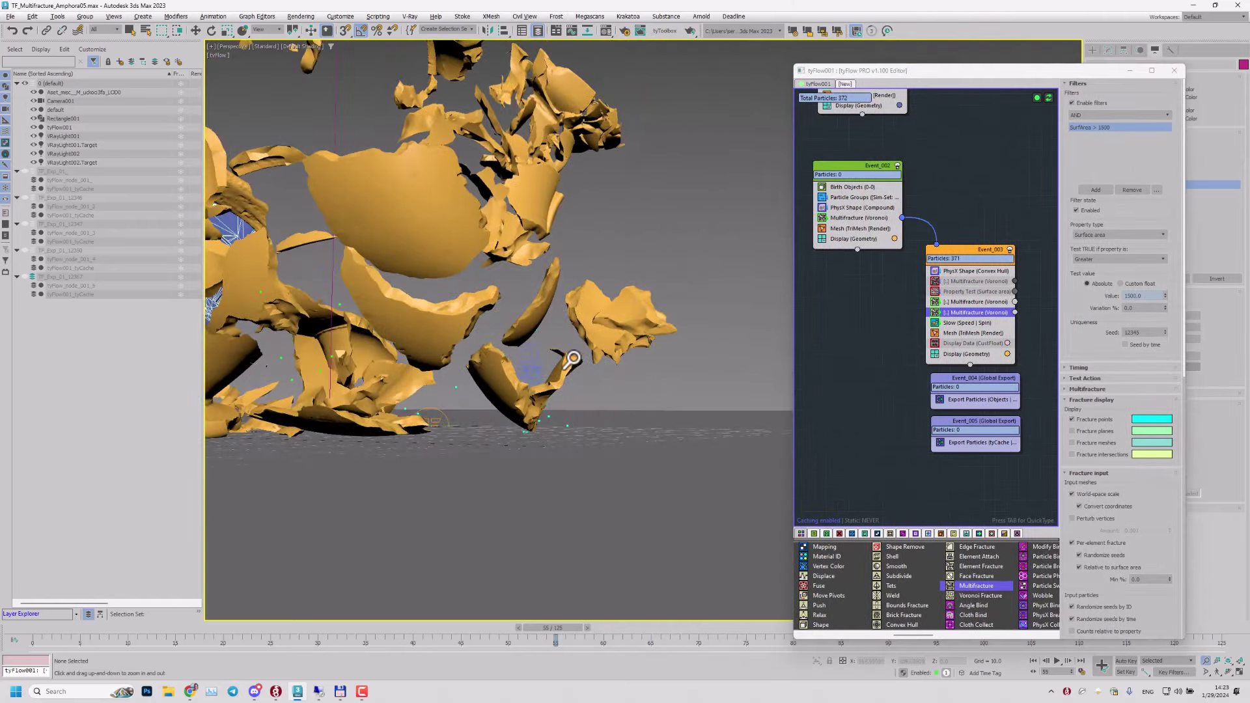
{"action": "scroll", "coordinate": [521, 411], "scroll_direction": "up", "scroll_amount": 5}
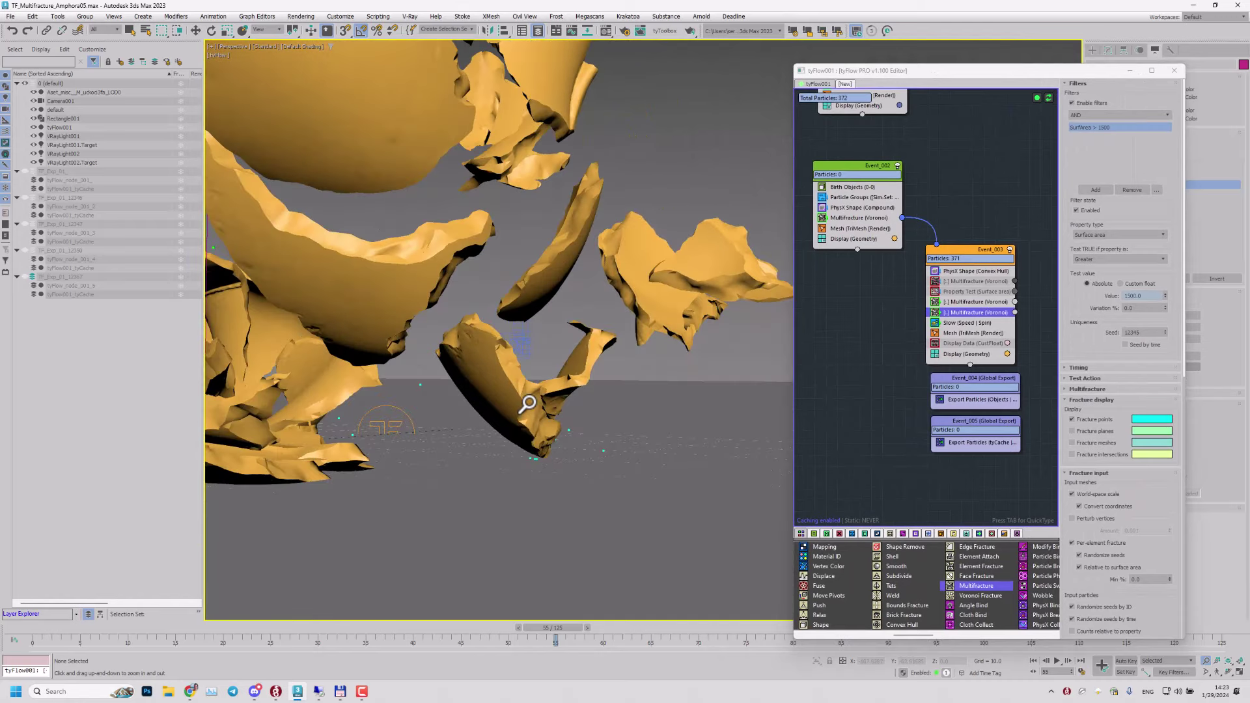
{"action": "middle_click_drag", "start_coordinate": [527, 405], "coordinate": [528, 396]}
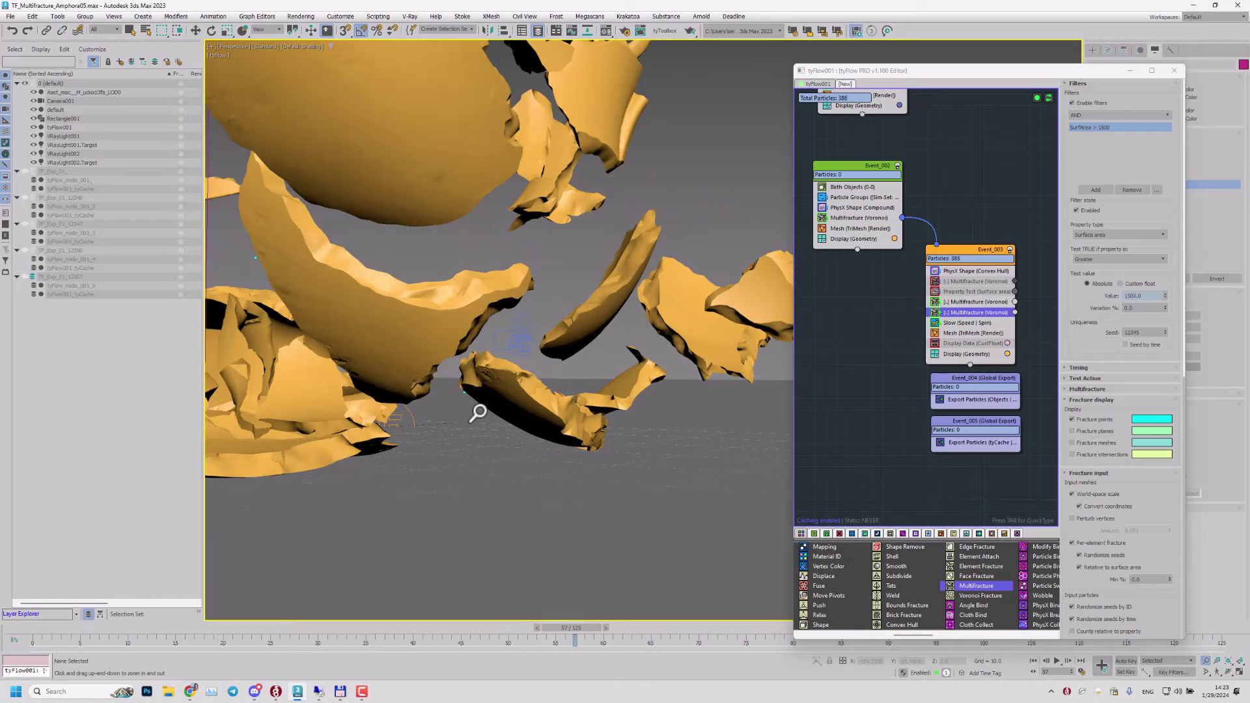
{"action": "middle_click_drag", "start_coordinate": [479, 412], "coordinate": [424, 396]}
{"action": "scroll", "coordinate": [547, 408], "scroll_direction": "down", "scroll_amount": 5}
{"action": "mouse_move", "coordinate": [557, 390]}
{"action": "middle_mouse_down", "text": "alt"}
{"action": "mouse_move", "coordinate": [499, 382]}
{"action": "mouse_move", "coordinate": [579, 386]}
{"action": "middle_mouse_up", "text": "alt"}
{"action": "middle_click_drag", "start_coordinate": [579, 386], "coordinate": [556, 381], "text": "alt"}
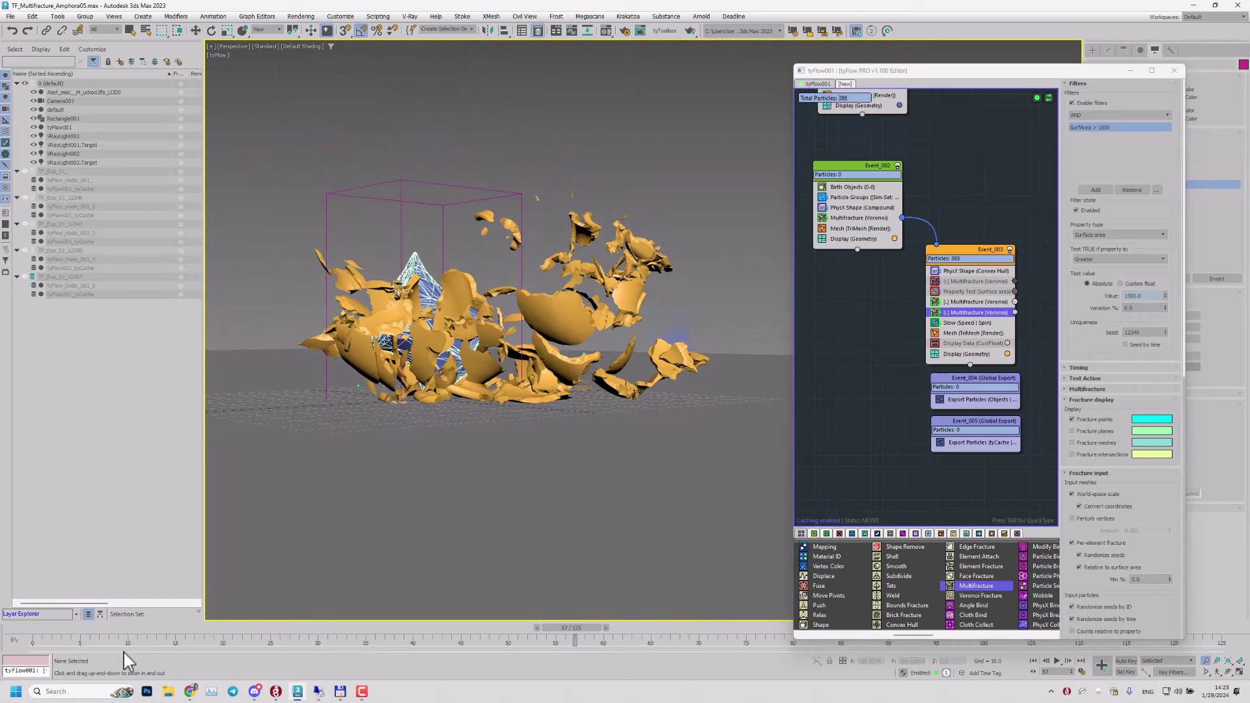
Step: Return to frame 0 and set the Fracture voronoi iterations of Event_002's Multifracture to 2
{"action": "left_click", "coordinate": [49, 630]}
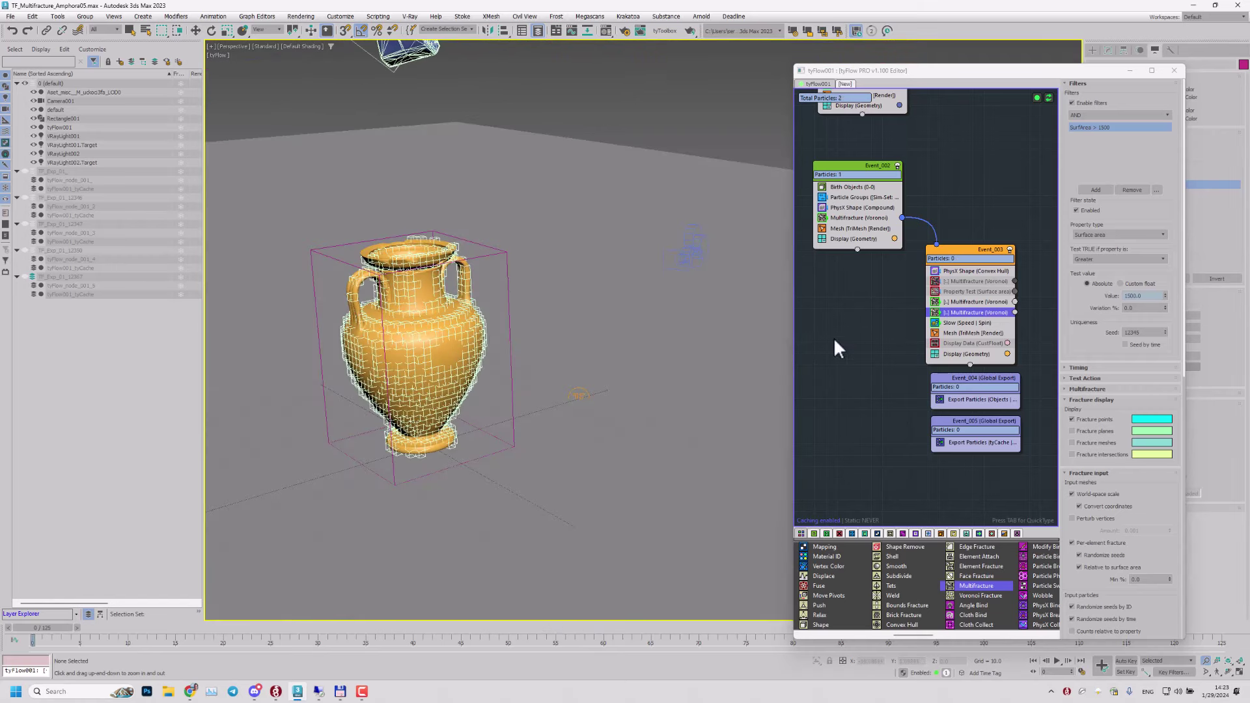
{"action": "left_click", "coordinate": [865, 218]}
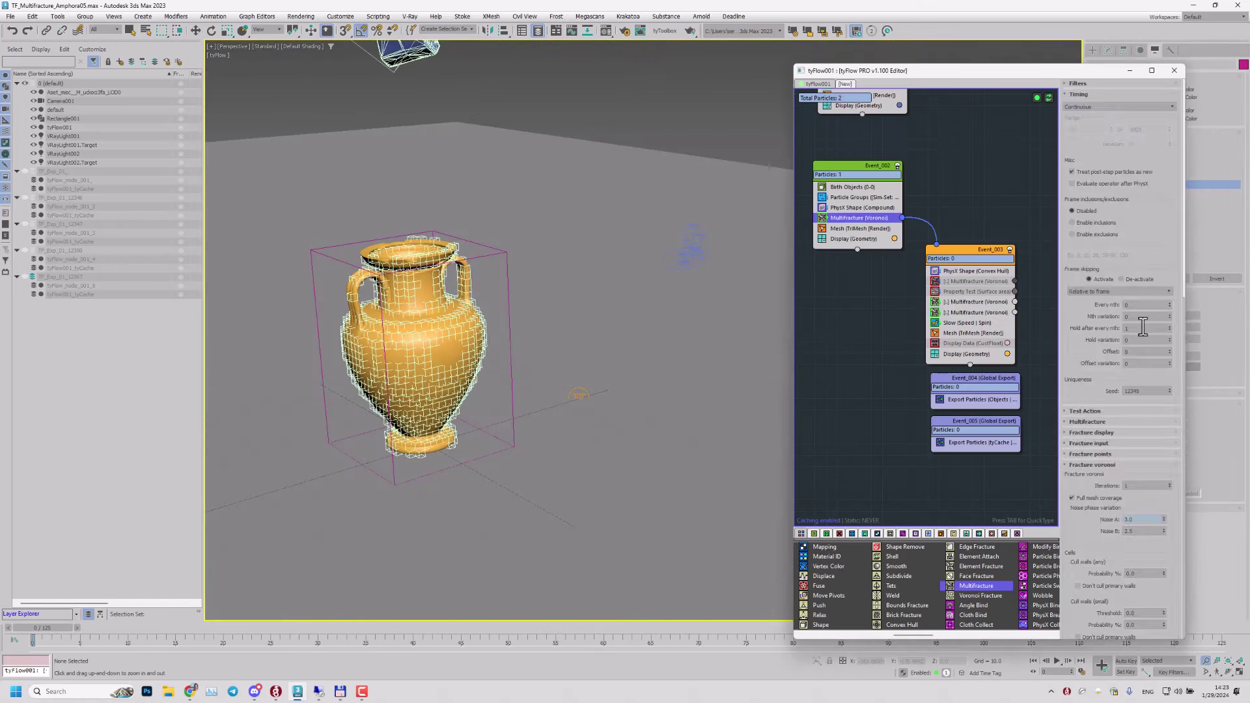
{"action": "scroll", "coordinate": [1139, 247], "scroll_direction": "down", "scroll_amount": 3}
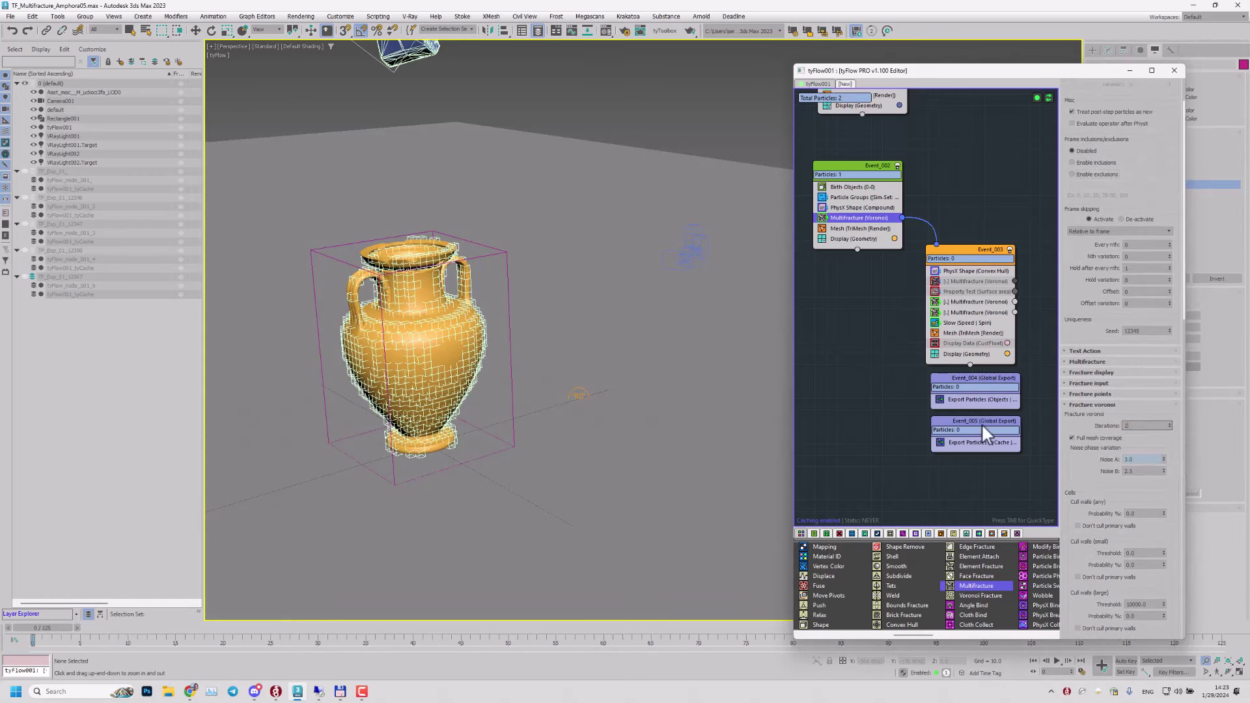
{"action": "key", "text": "Return"}
{"action": "middle_click_drag", "start_coordinate": [480, 363], "coordinate": [456, 346], "text": "alt"}
{"action": "middle_click_drag", "start_coordinate": [424, 384], "coordinate": [417, 359]}
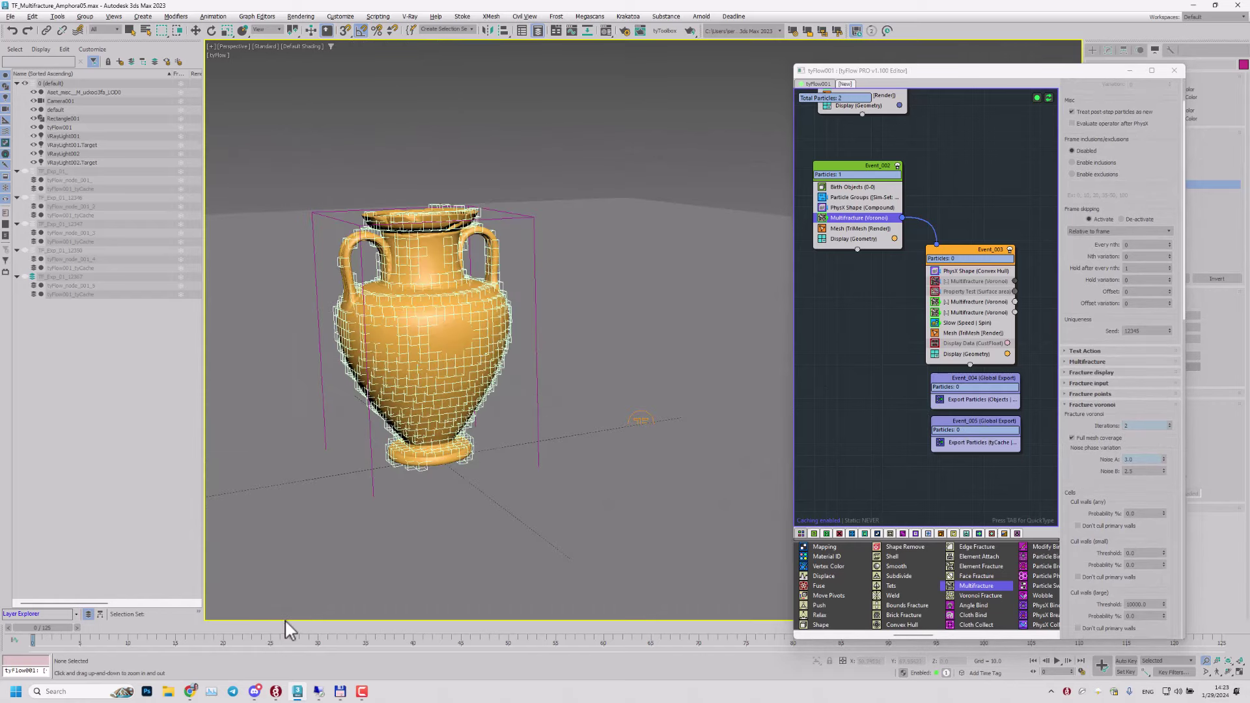
Step: Scrub to frame 28 and step forward to frame 37 to follow the rock down to the amphora's mouth
{"action": "left_click_drag", "start_coordinate": [286, 628], "coordinate": [301, 628]}
{"action": "middle_click_drag", "start_coordinate": [399, 462], "coordinate": [443, 304], "text": "ctrl+alt"}
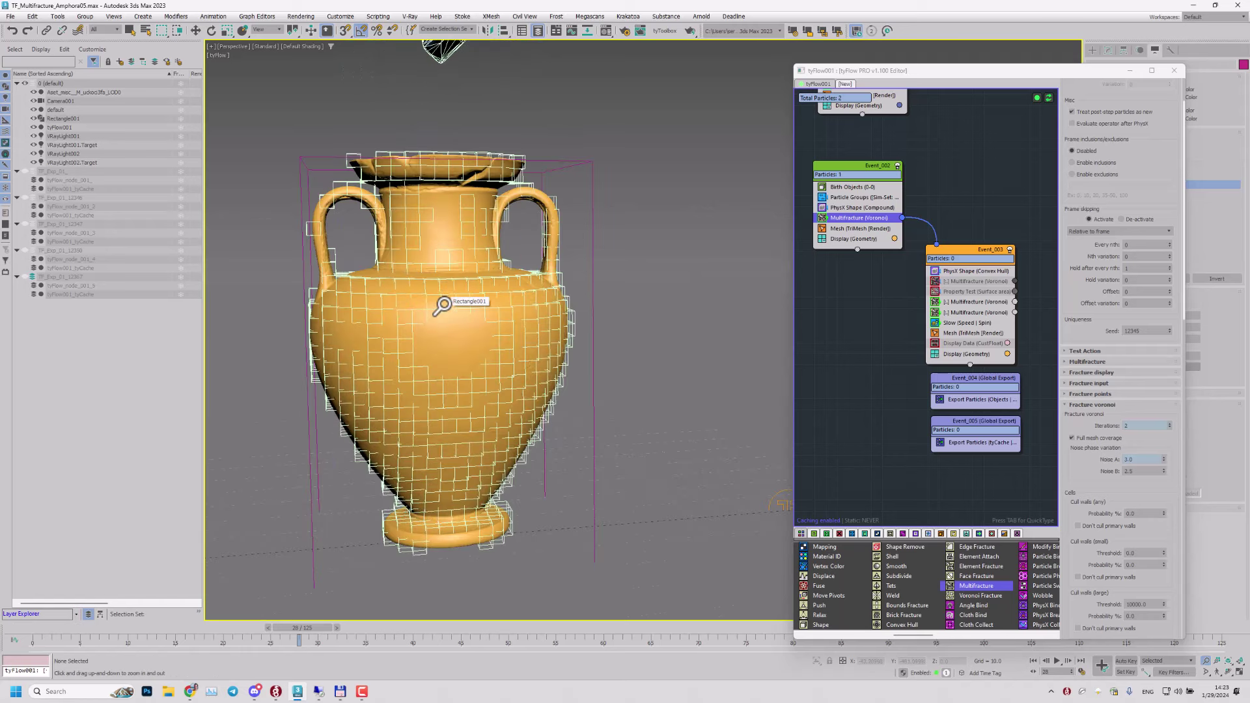
{"action": "key", "text": "period"}
{"action": "key", "text": "period"}
{"action": "key", "text": "period"}
{"action": "key", "text": "period"}
{"action": "key", "text": "period"}
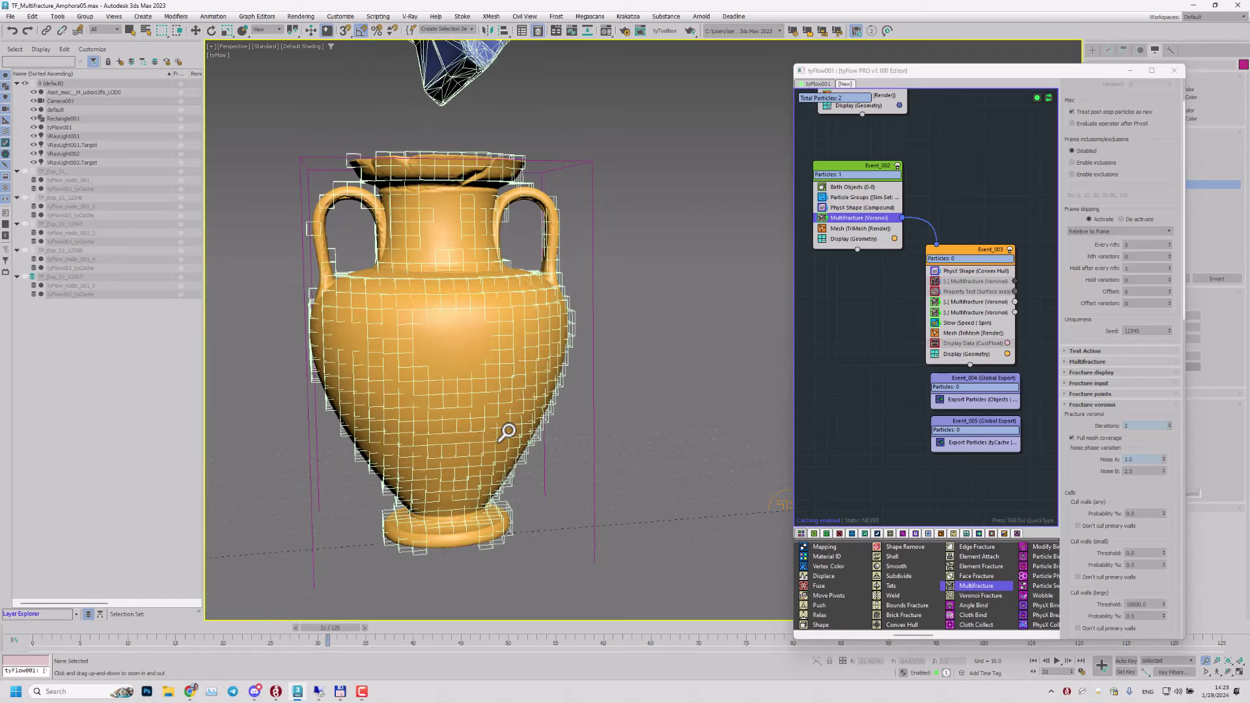
{"action": "key", "text": "period"}
{"action": "key", "text": "period"}
{"action": "key", "text": "period"}
{"action": "key", "text": "period"}
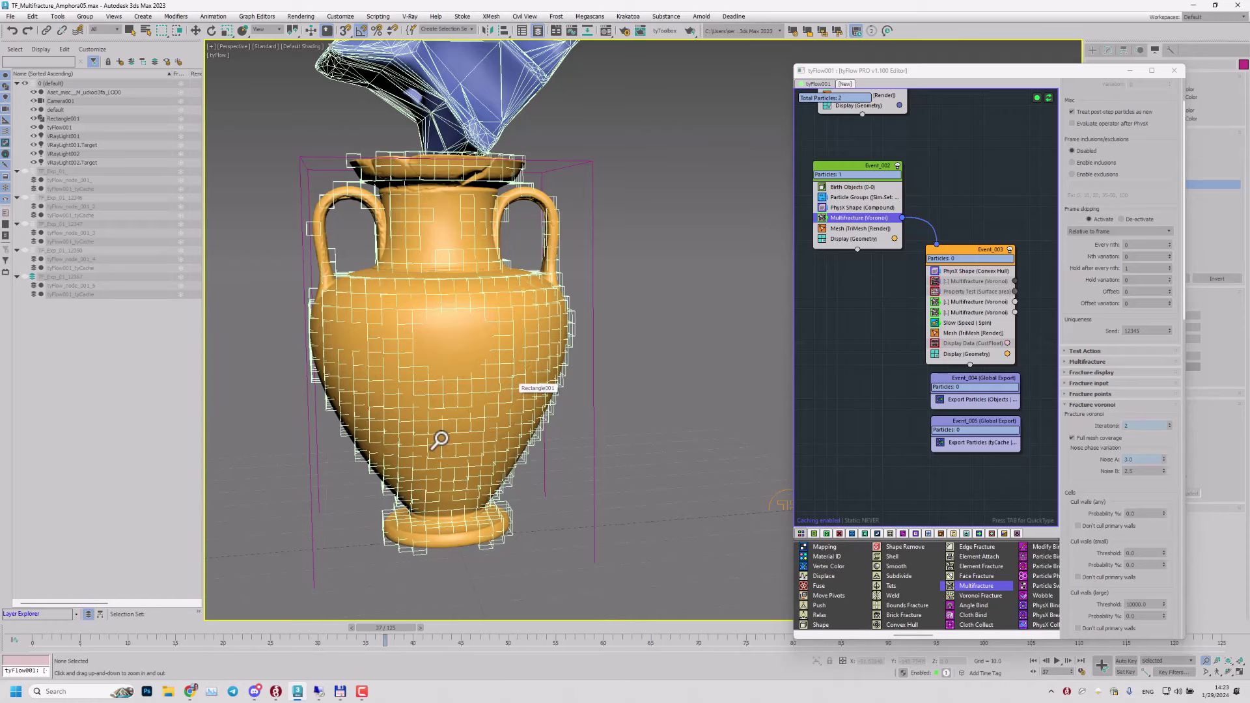
Step: Step through the impact from frame 37 to frame 43 to see how the amphora's body breaks
{"action": "middle_click_drag", "start_coordinate": [483, 328], "coordinate": [458, 403]}
{"action": "key", "text": "period"}
{"action": "key", "text": "period"}
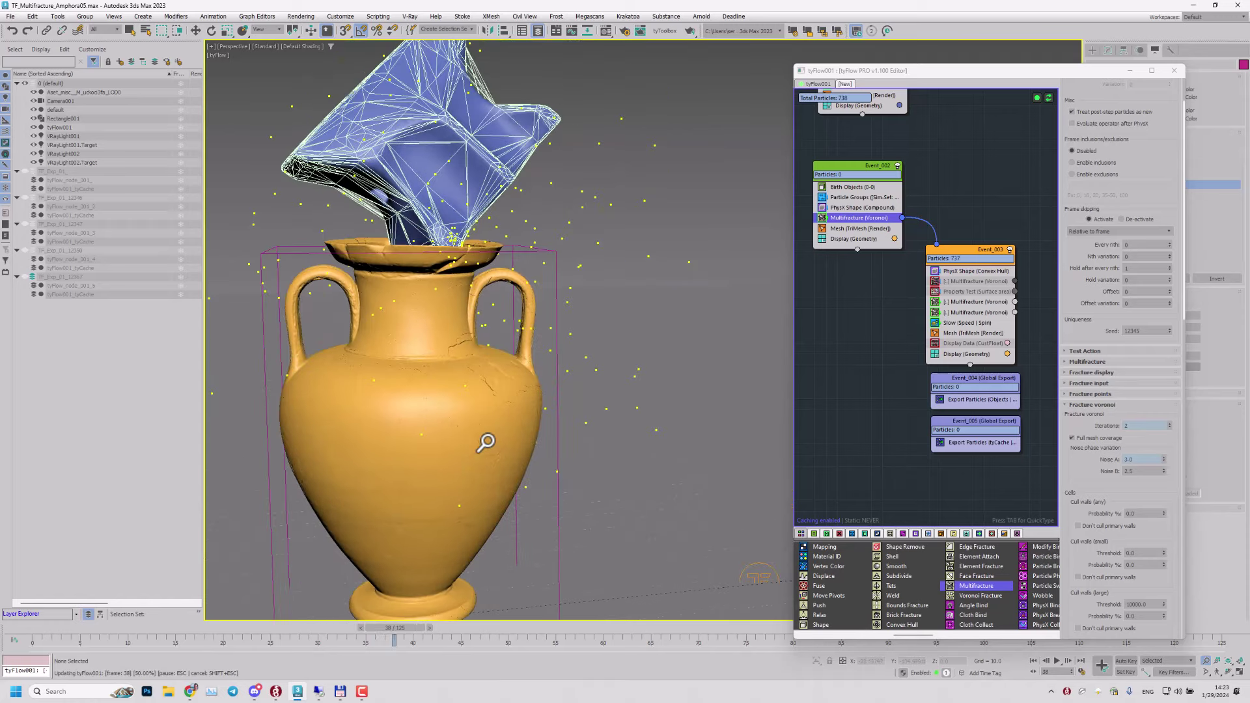
{"action": "key", "text": "period"}
{"action": "key", "text": "period"}
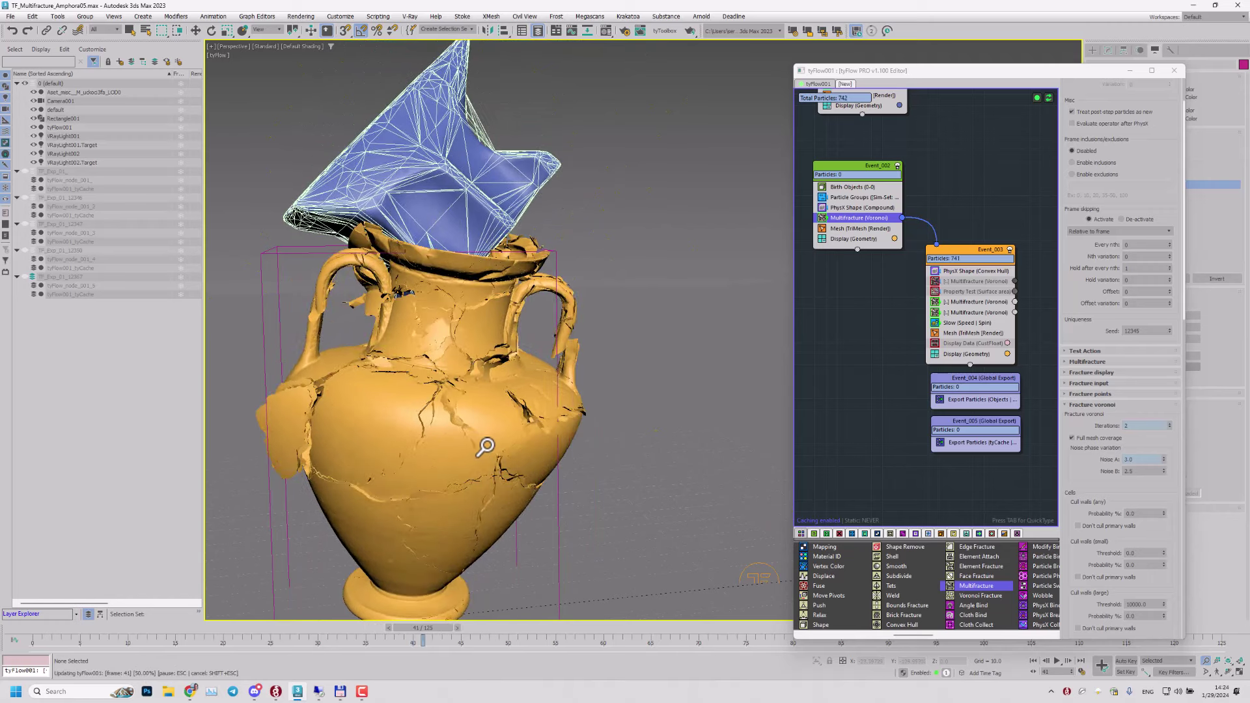
{"action": "middle_click_drag", "start_coordinate": [472, 475], "coordinate": [439, 201]}
{"action": "key", "text": "period"}
{"action": "key", "text": "period"}
Step: Examine the crack edges around the amphora's belly at frame 43 from several angles and distances
{"action": "middle_click_drag", "start_coordinate": [466, 276], "coordinate": [491, 310], "text": "alt"}
{"action": "left_click_drag", "start_coordinate": [531, 371], "coordinate": [553, 312]}
{"action": "middle_click_drag", "start_coordinate": [585, 456], "coordinate": [592, 335]}
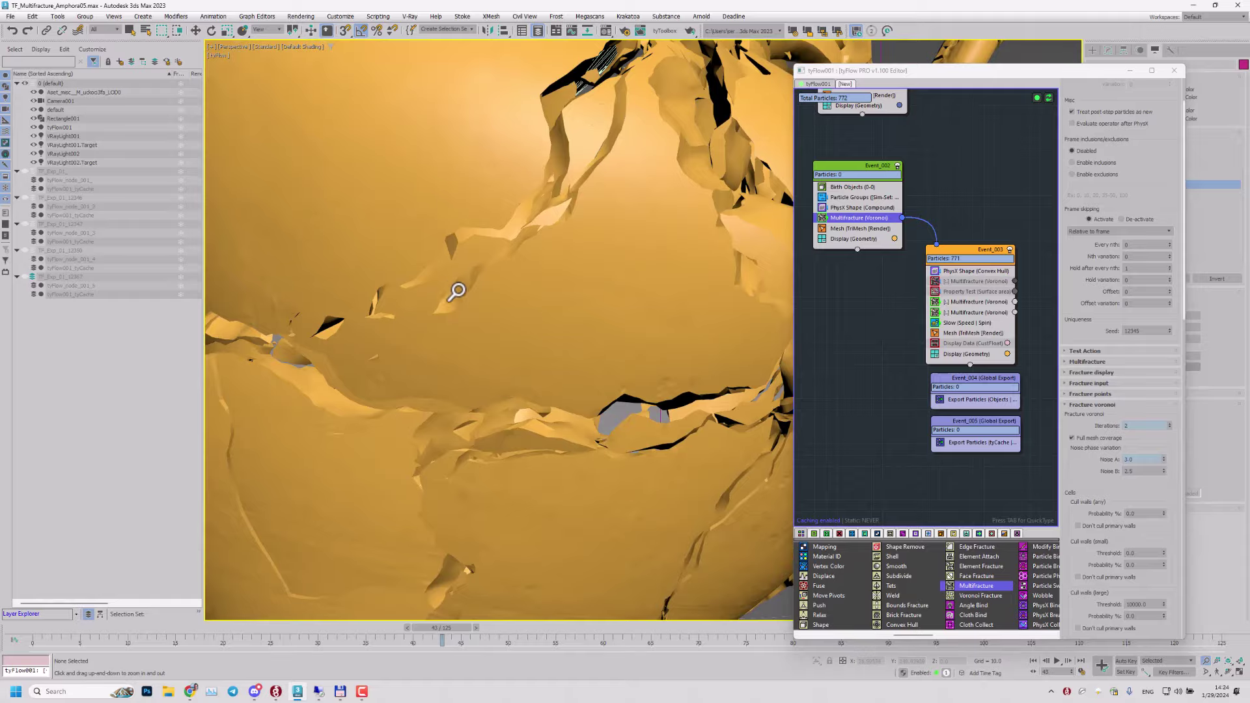
{"action": "left_click_drag", "start_coordinate": [521, 313], "coordinate": [516, 338]}
{"action": "middle_click_drag", "start_coordinate": [515, 338], "coordinate": [433, 322], "text": "alt"}
{"action": "middle_click_drag", "start_coordinate": [567, 368], "coordinate": [593, 375], "text": "alt"}
{"action": "left_click_drag", "start_coordinate": [609, 409], "coordinate": [610, 371]}
{"action": "middle_click_drag", "start_coordinate": [597, 494], "coordinate": [593, 366]}
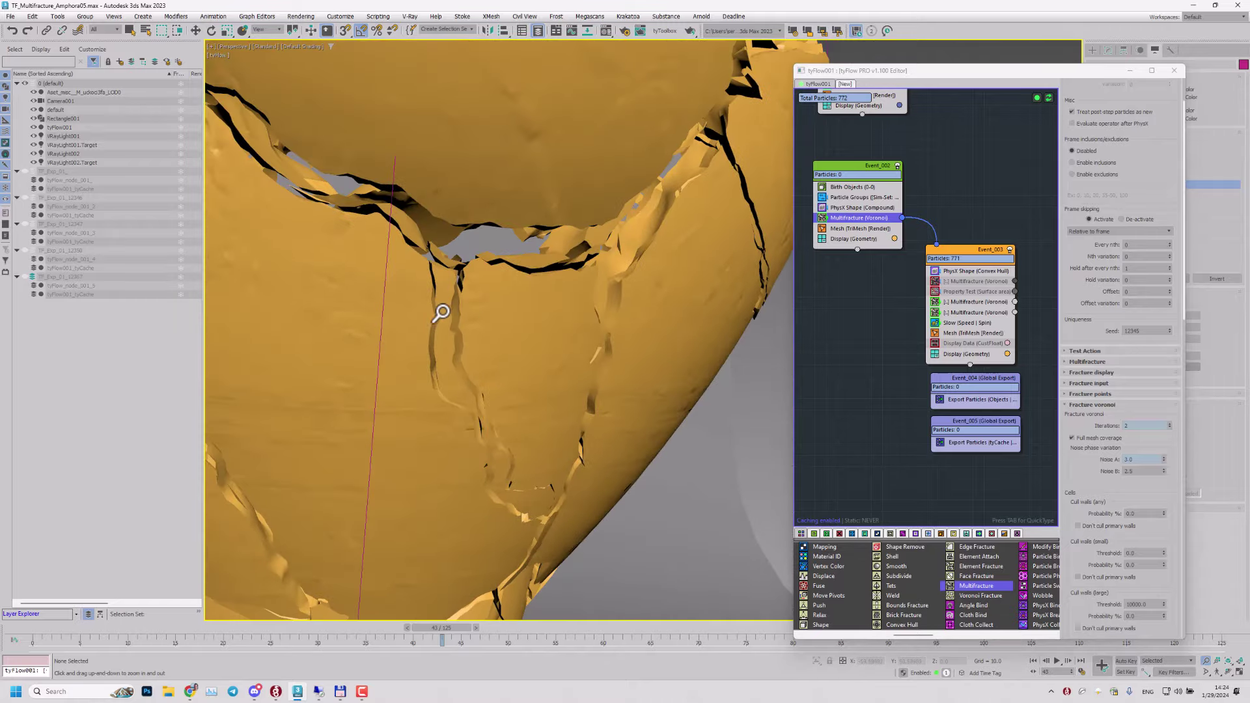
{"action": "scroll", "coordinate": [488, 420], "scroll_direction": "down", "scroll_amount": 6}
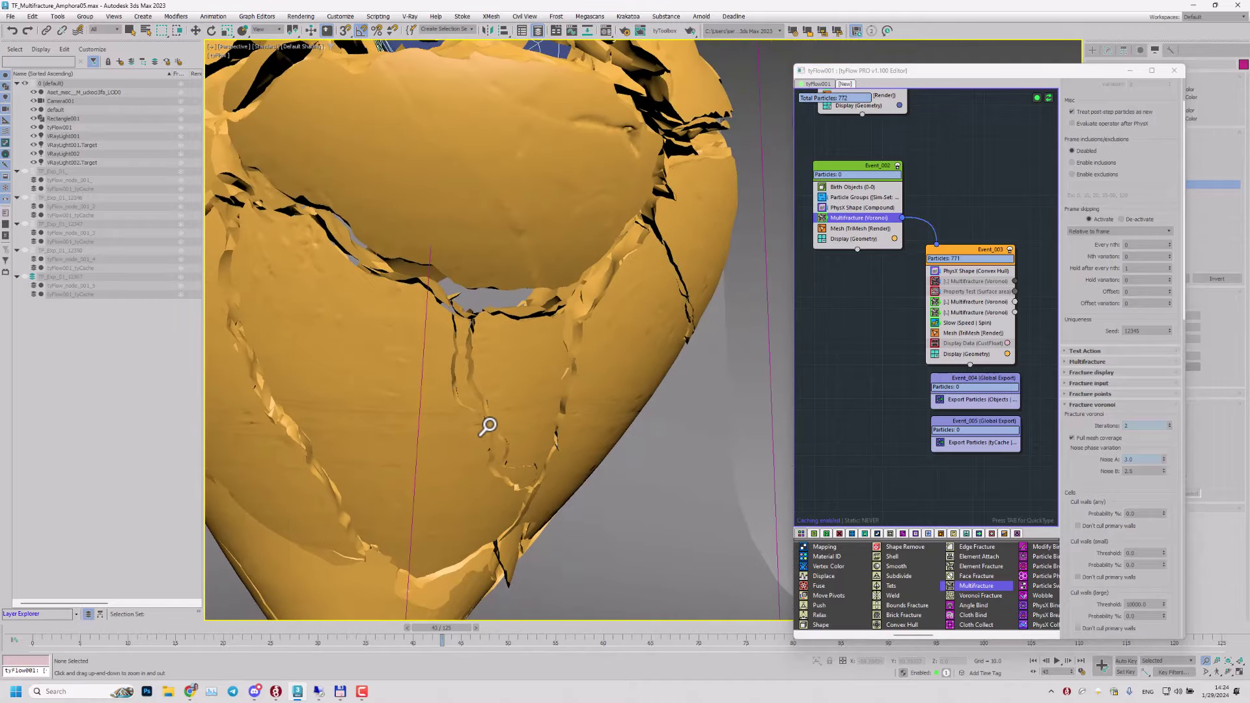
{"action": "scroll", "coordinate": [475, 397], "scroll_direction": "down", "scroll_amount": 3}
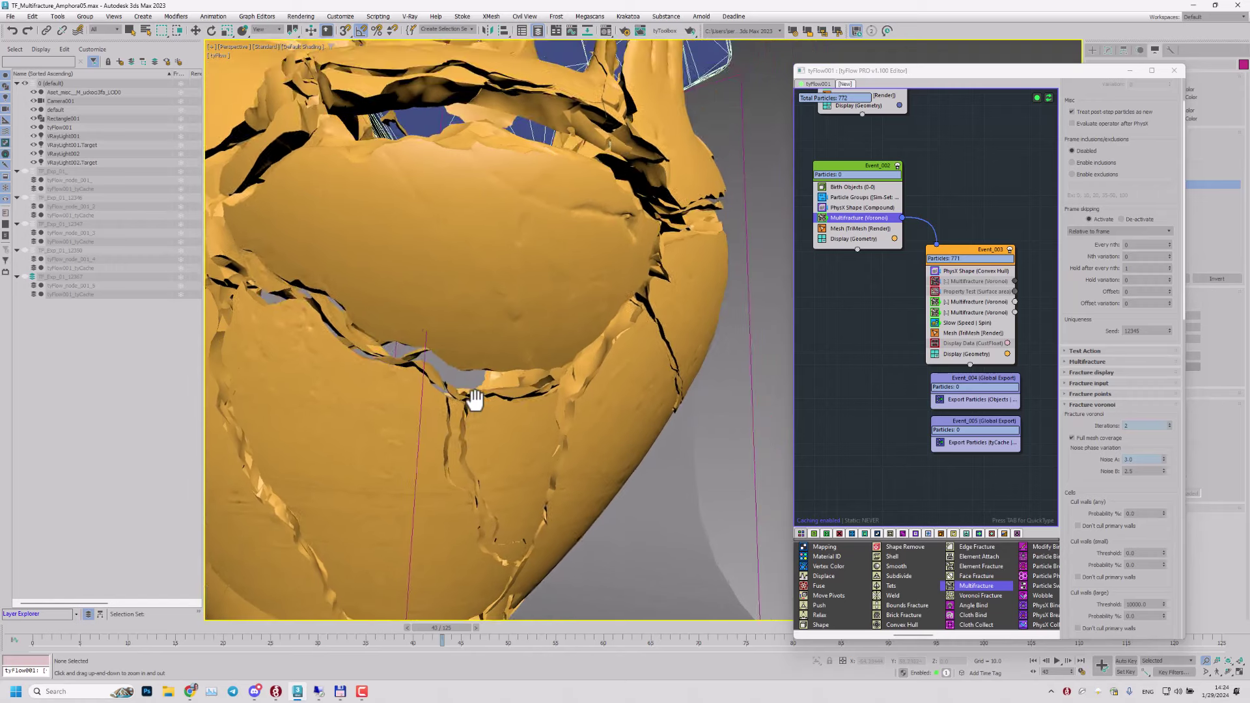
Step: Review the filter, timing and fracture point settings of the first, disabled Multifracture in Event_003
{"action": "left_click", "coordinate": [971, 281]}
{"action": "left_click_drag", "start_coordinate": [884, 73], "coordinate": [815, 76]}
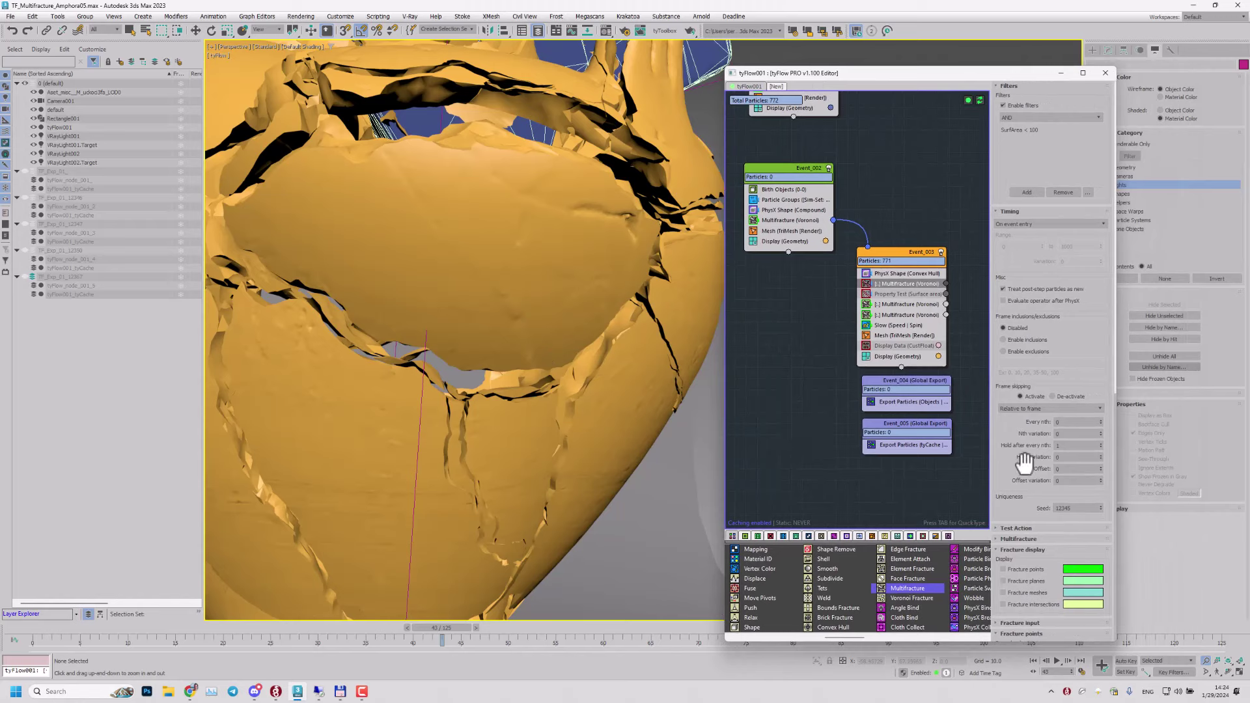
{"action": "left_click_drag", "start_coordinate": [1025, 463], "coordinate": [1012, 154]}
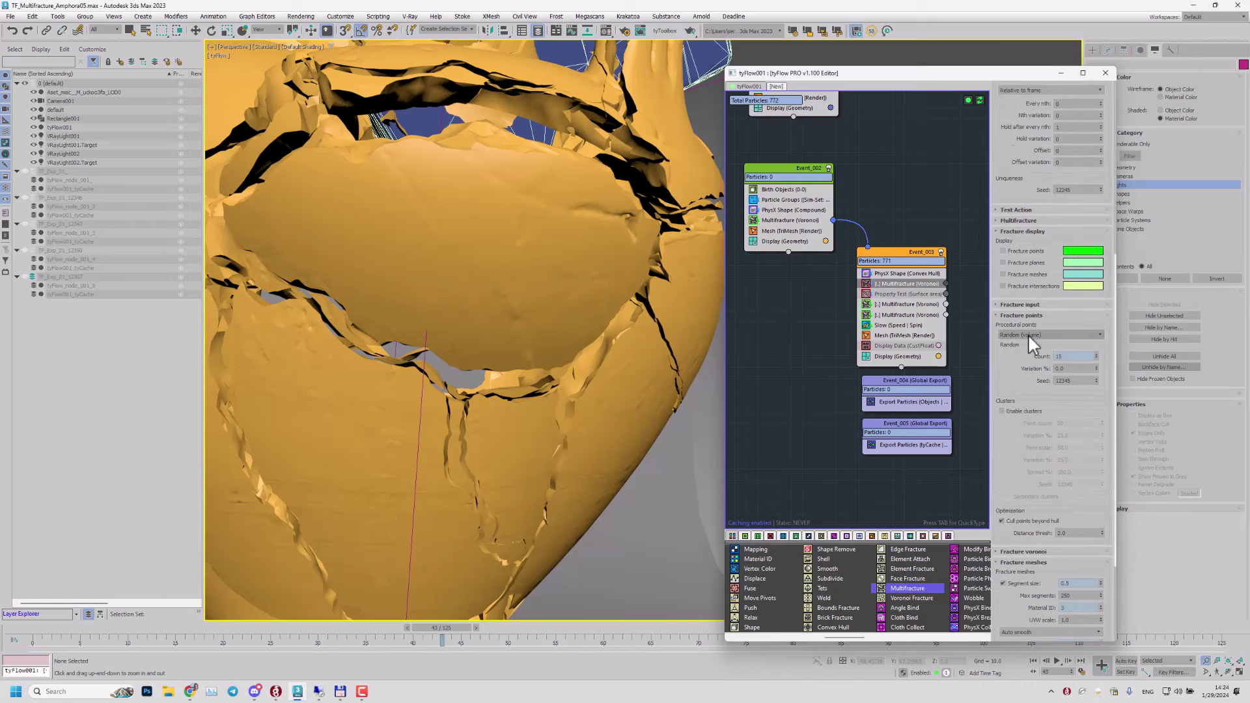
{"action": "left_click", "coordinate": [1027, 334]}
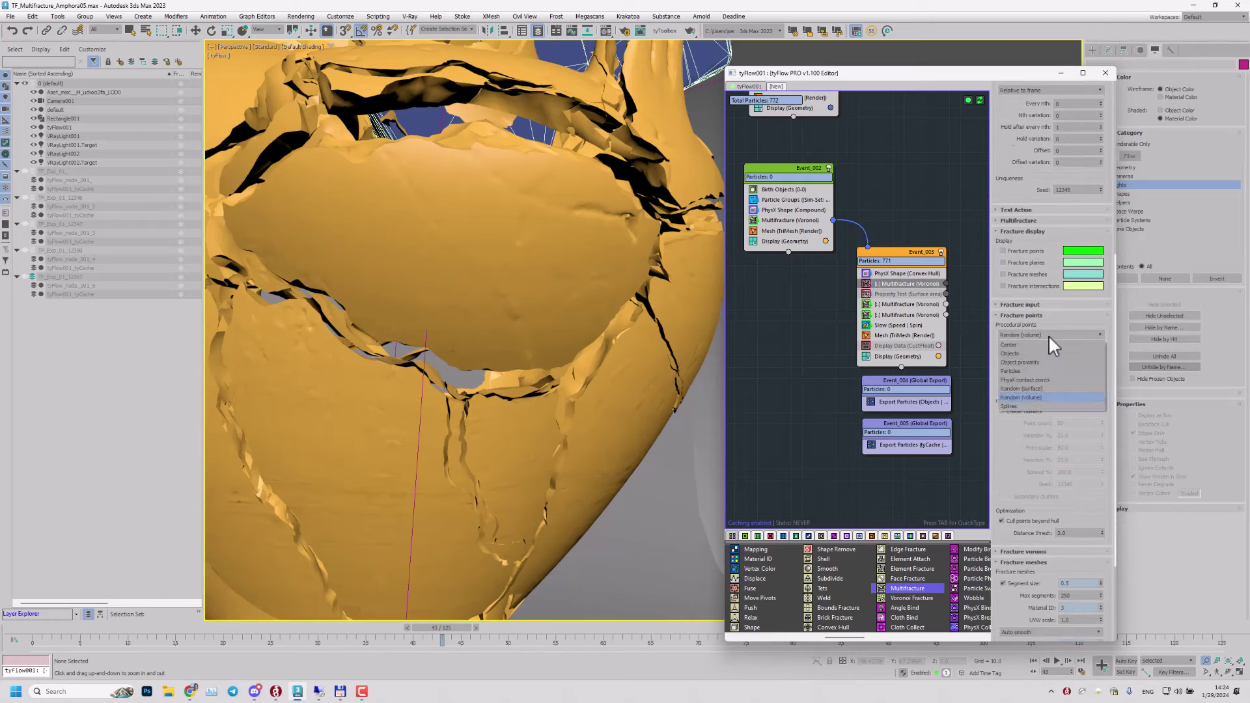
{"action": "left_click", "coordinate": [1048, 335]}
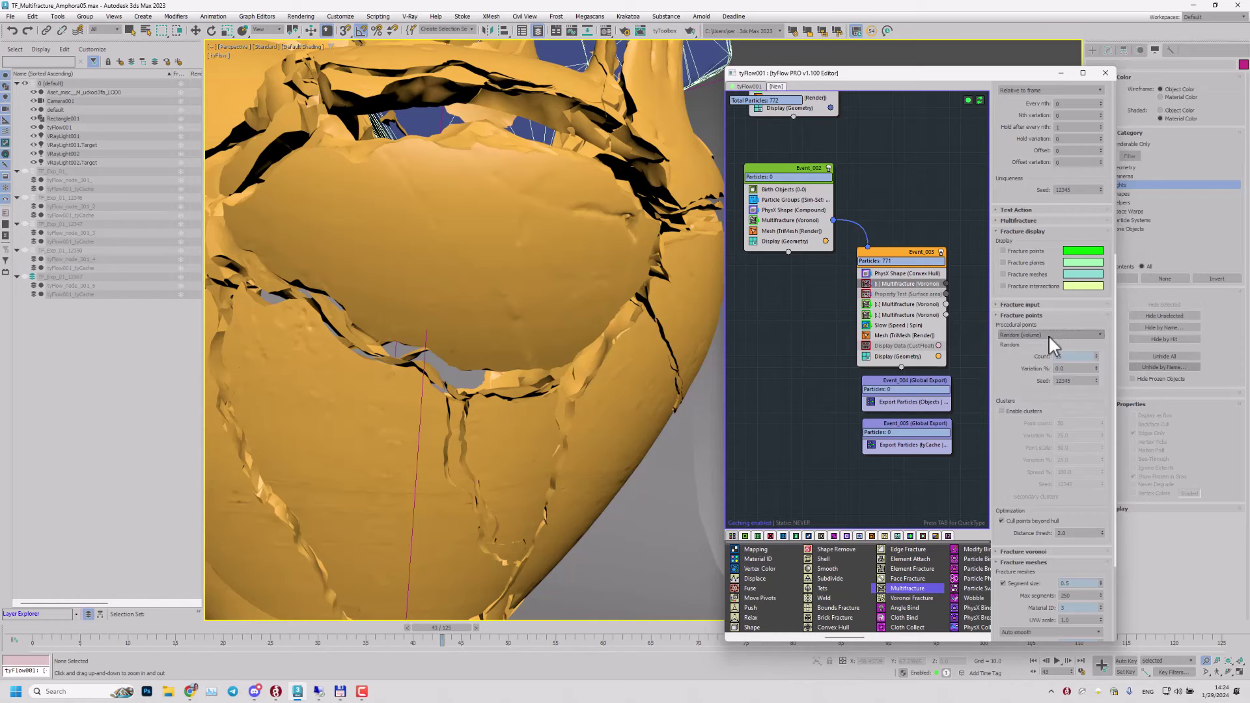
{"action": "scroll", "coordinate": [516, 349], "scroll_direction": "up", "scroll_amount": 2}
{"action": "middle_click_drag", "start_coordinate": [469, 343], "coordinate": [494, 343]}
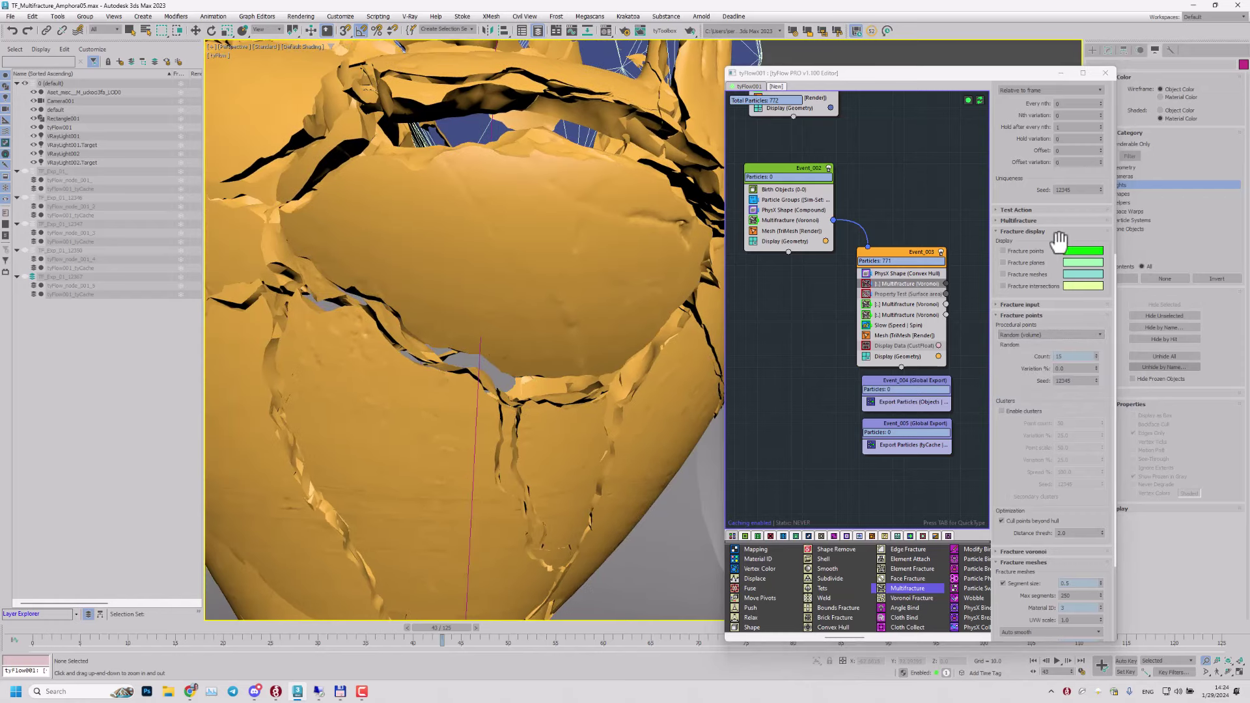
{"action": "left_click_drag", "start_coordinate": [998, 154], "coordinate": [1002, 597]}
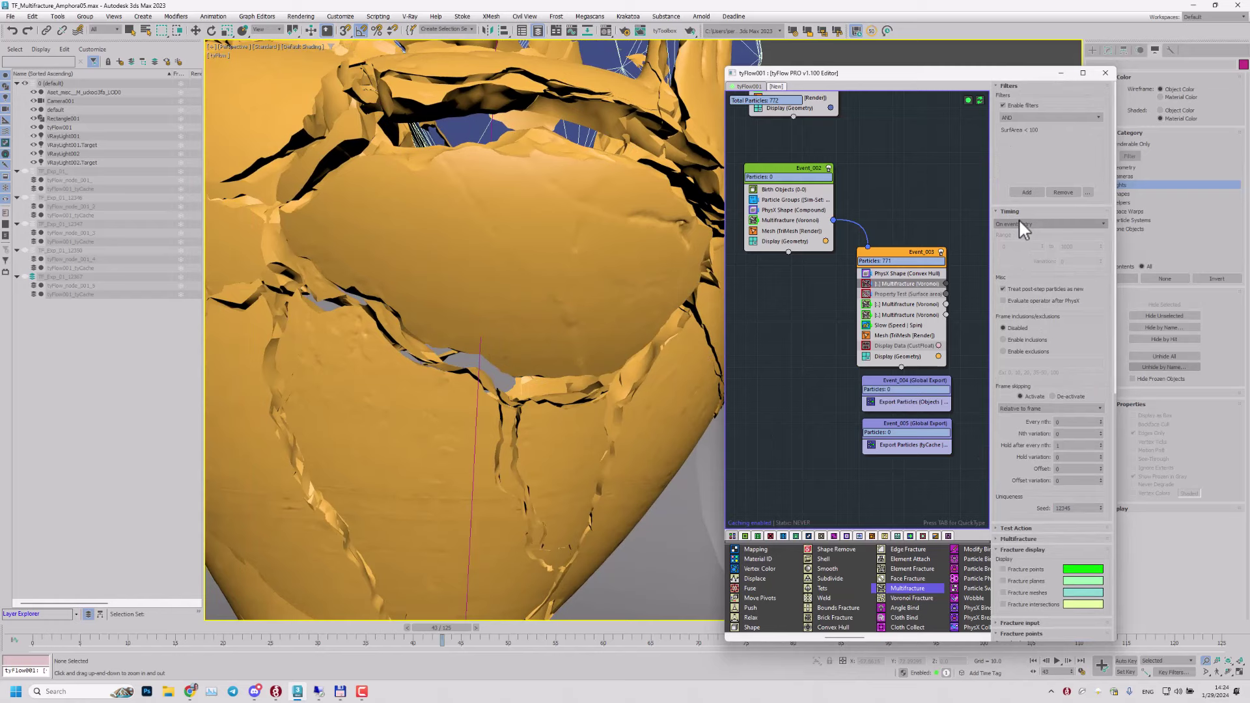
{"action": "middle_click_drag", "start_coordinate": [510, 301], "coordinate": [501, 302]}
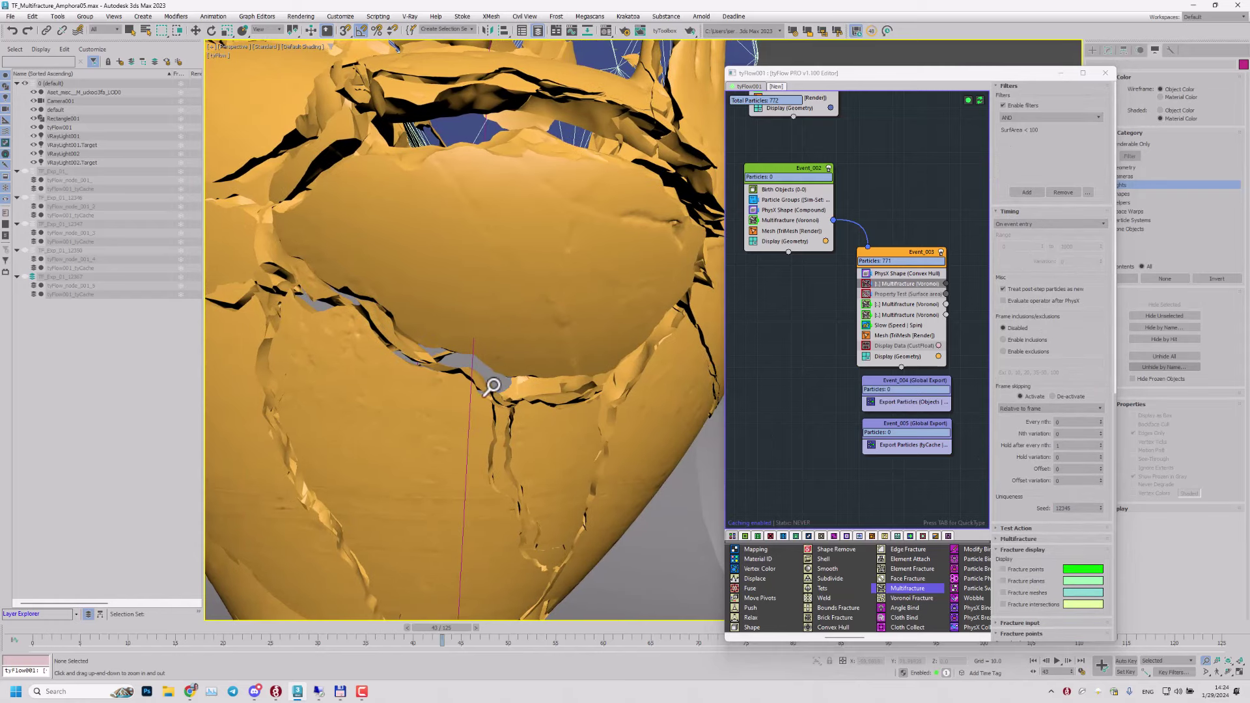
Step: Enable the first Multifracture operator in Event_003, which filters by surface area below 100
{"action": "left_click_drag", "start_coordinate": [894, 252], "coordinate": [896, 253]}
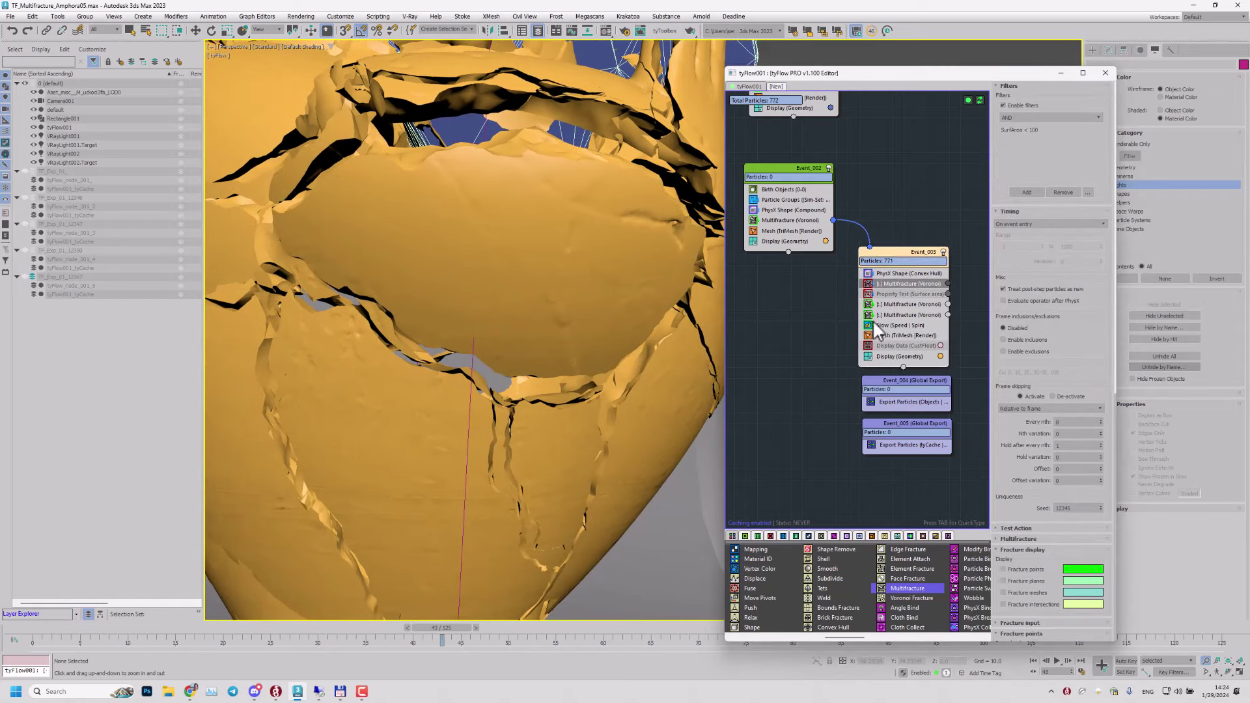
{"action": "middle_click_drag", "start_coordinate": [477, 331], "coordinate": [467, 360]}
{"action": "scroll", "coordinate": [465, 337], "scroll_direction": "down", "scroll_amount": 4}
{"action": "left_click_drag", "start_coordinate": [469, 359], "coordinate": [648, 364]}
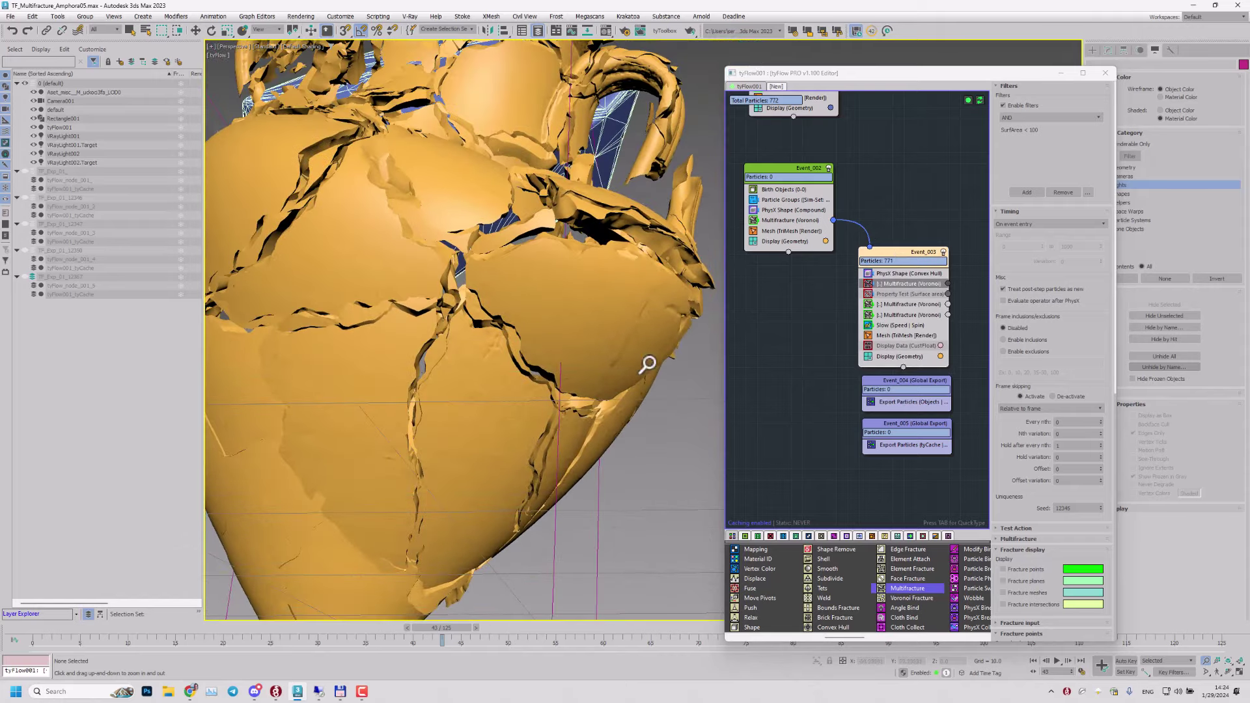
{"action": "left_click_drag", "start_coordinate": [1001, 492], "coordinate": [1025, 338]}
{"action": "middle_click_drag", "start_coordinate": [493, 366], "coordinate": [488, 357], "text": "alt"}
{"action": "left_click", "coordinate": [868, 284]}
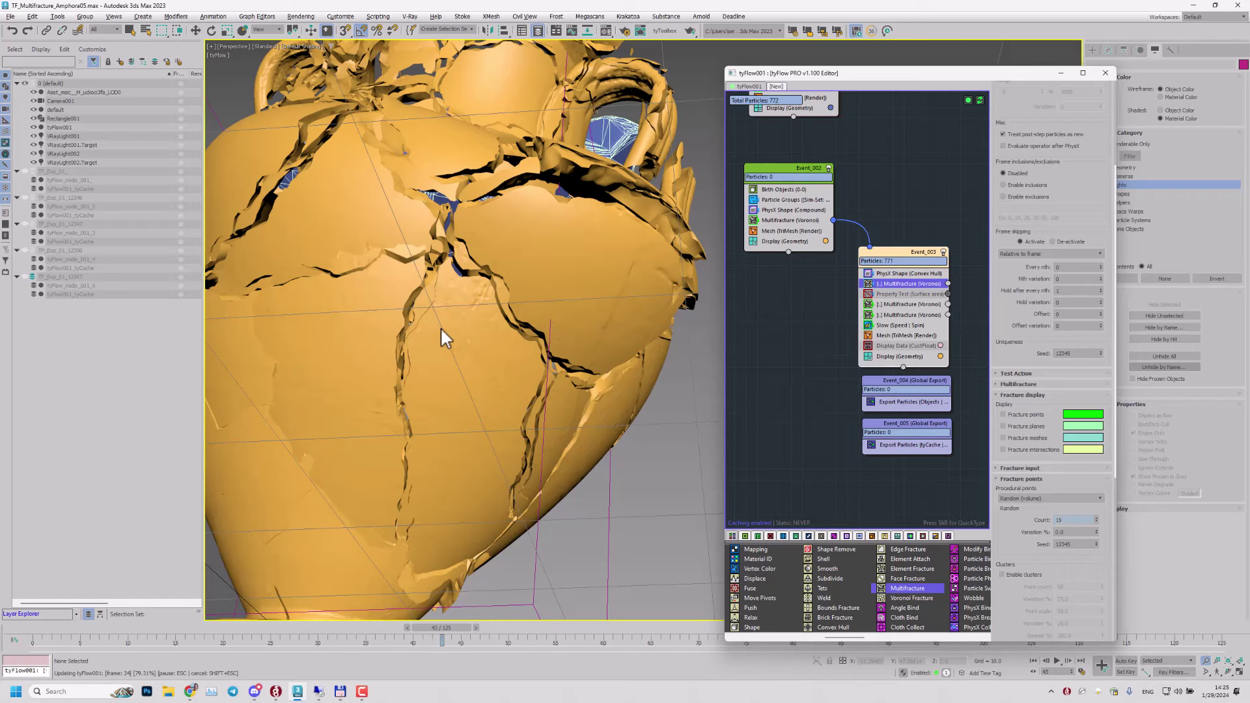
Step: Inspect the small chips along the amphora's cracks at frame 43 and turn on the fracture meshes display for that Multifracture
{"action": "middle_click_drag", "start_coordinate": [418, 296], "coordinate": [429, 332]}
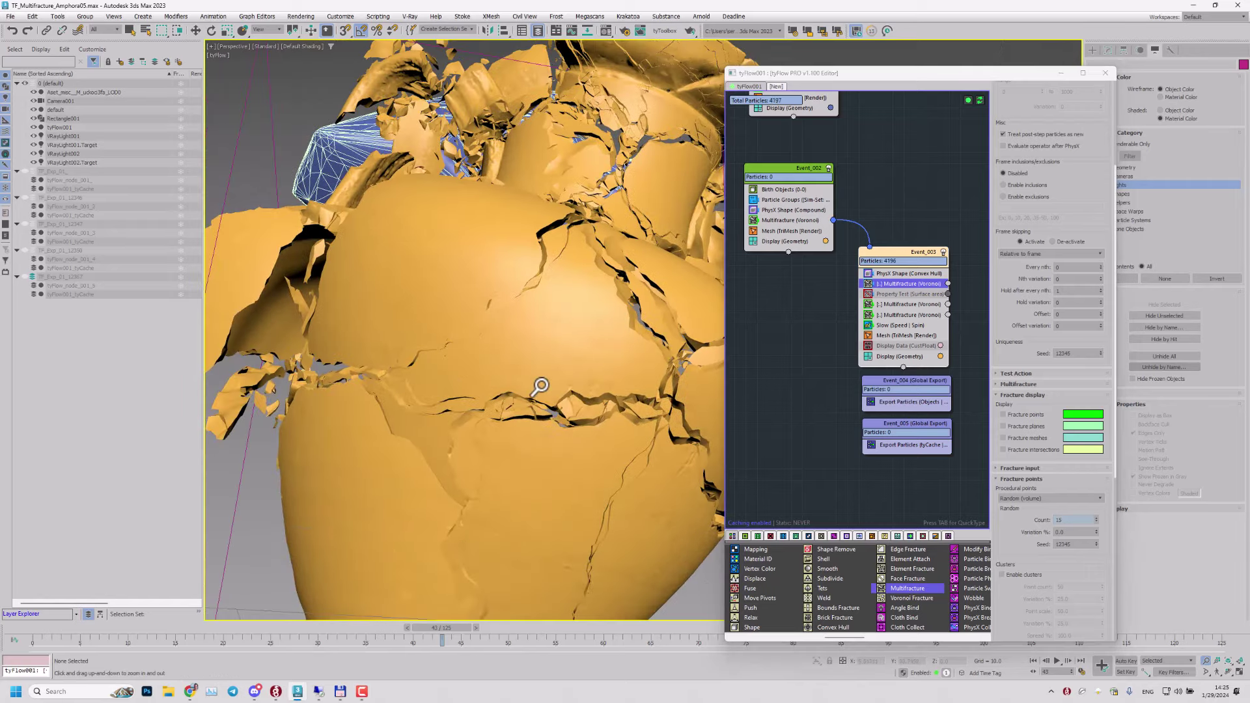
{"action": "scroll", "coordinate": [565, 399], "scroll_direction": "up", "scroll_amount": 5}
{"action": "scroll", "coordinate": [565, 399], "scroll_direction": "down", "scroll_amount": 4}
{"action": "scroll", "coordinate": [549, 399], "scroll_direction": "up", "scroll_amount": 7}
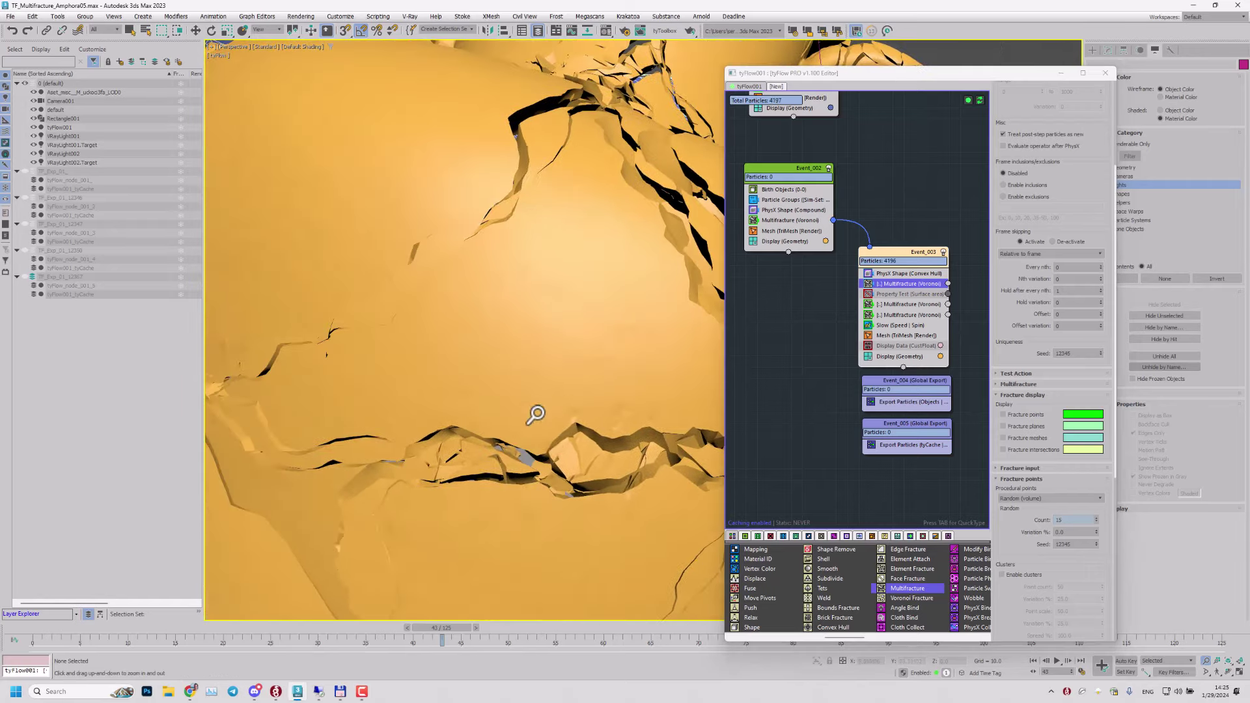
{"action": "middle_click_drag", "start_coordinate": [597, 462], "coordinate": [584, 450]}
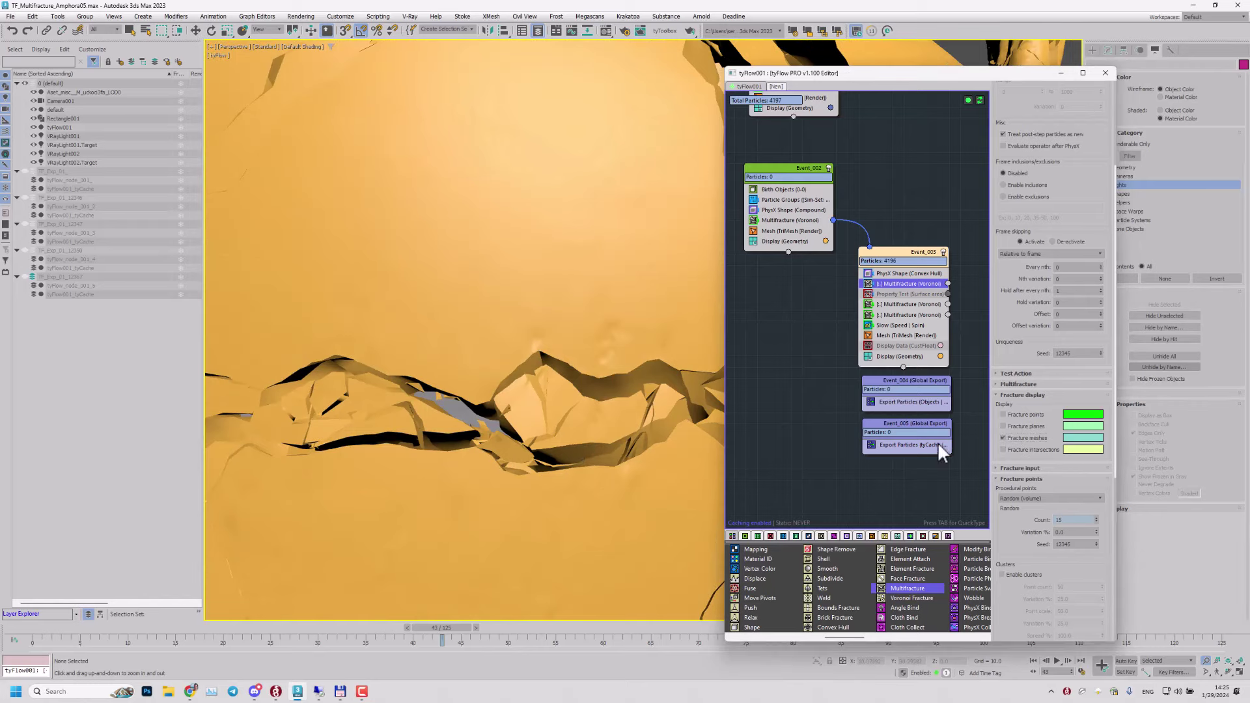
{"action": "scroll", "coordinate": [564, 412], "scroll_direction": "down", "scroll_amount": 8}
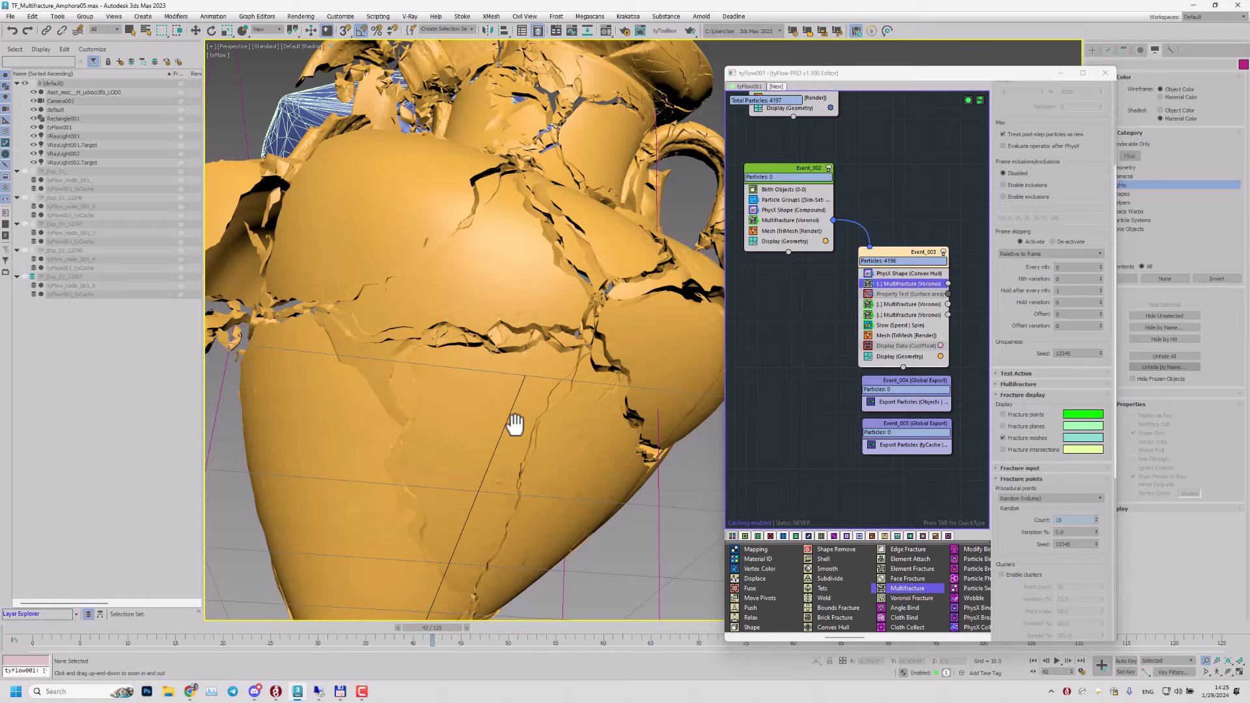
Step: Step back to frame 37 and examine the displayed fracture meshes on the amphora's body and its wireframe up close
{"action": "key", "text": "comma"}
{"action": "key", "text": "comma"}
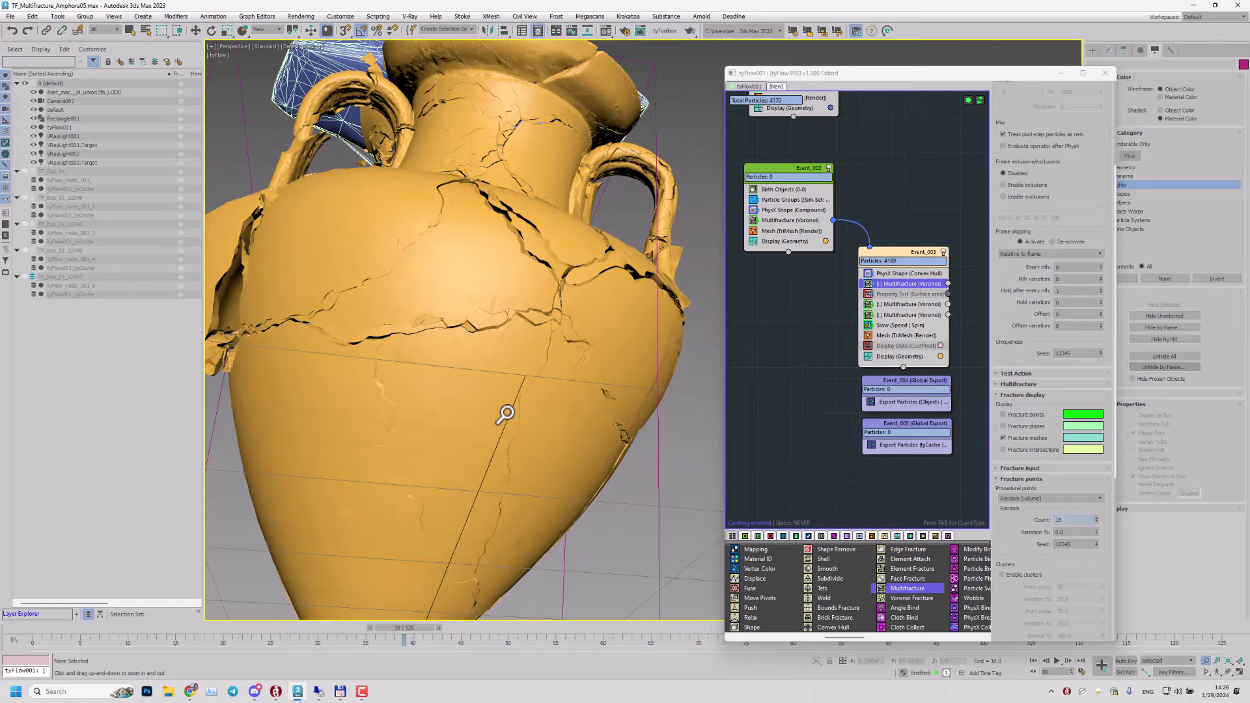
{"action": "key", "text": "comma"}
{"action": "key", "text": "comma"}
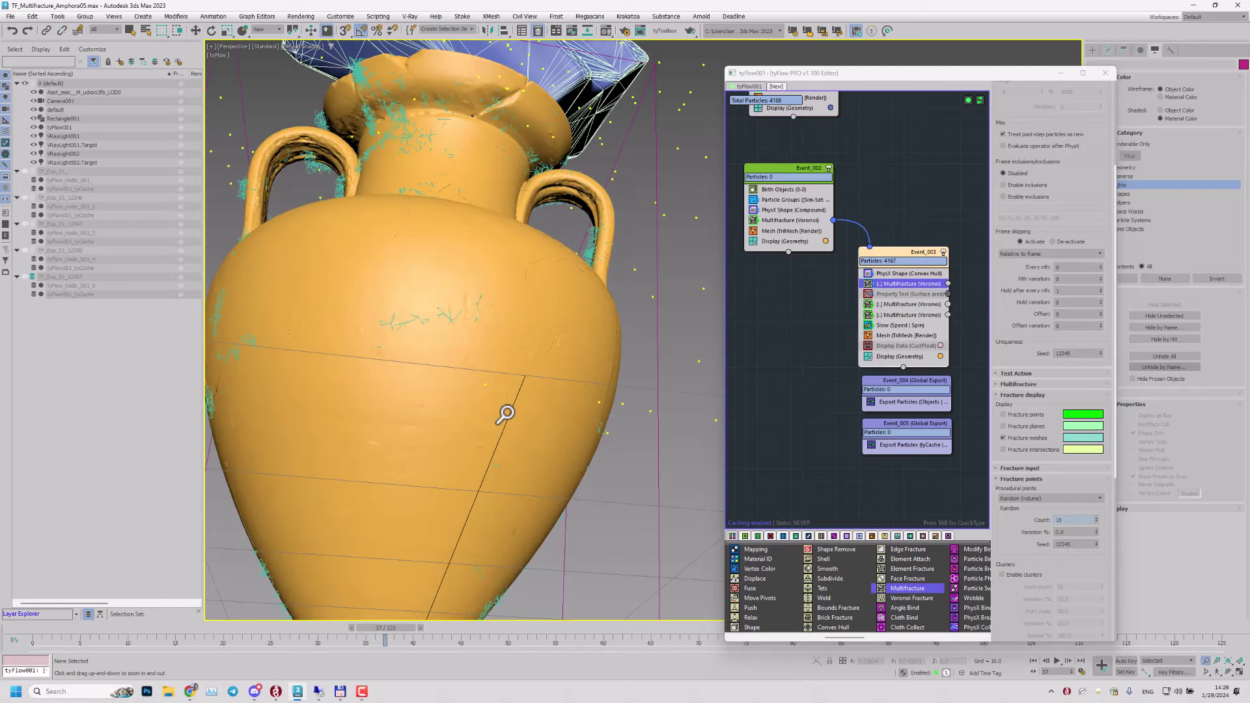
{"action": "scroll", "coordinate": [446, 352], "scroll_direction": "up", "scroll_amount": 3}
{"action": "scroll", "coordinate": [469, 358], "scroll_direction": "up", "scroll_amount": 2}
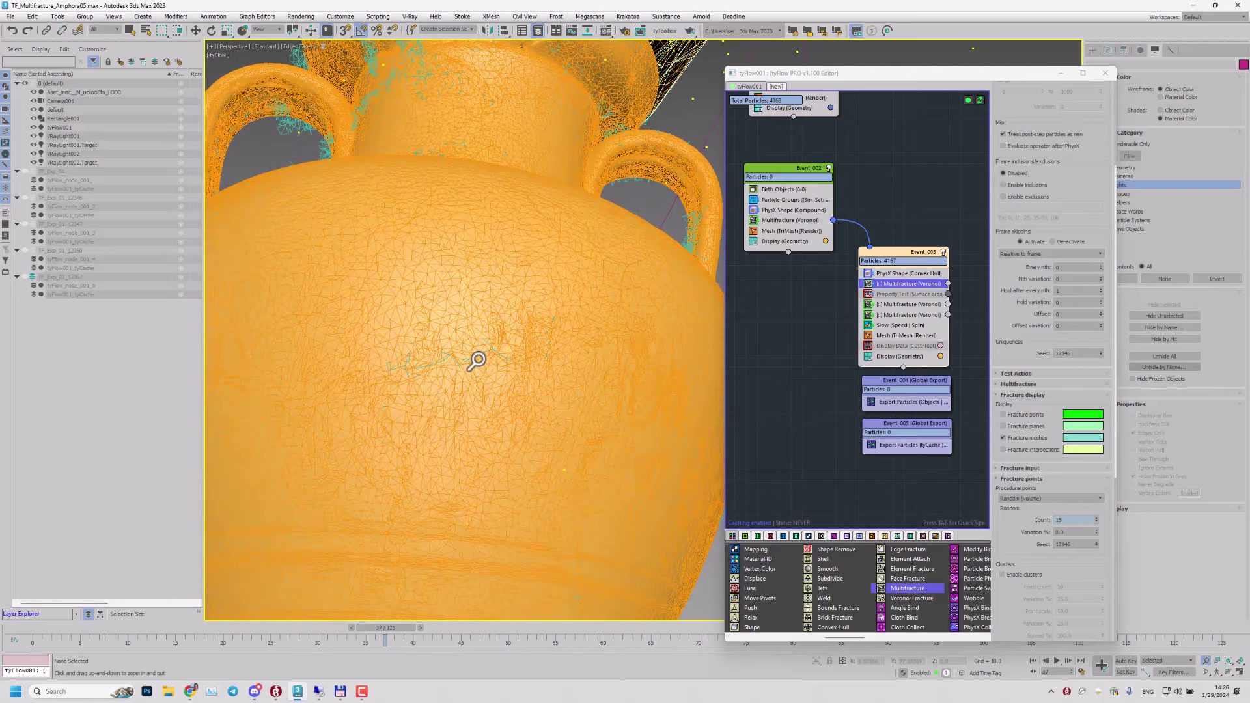
{"action": "scroll", "coordinate": [477, 358], "scroll_direction": "down", "scroll_amount": 3}
{"action": "scroll", "coordinate": [498, 389], "scroll_direction": "down", "scroll_amount": 5}
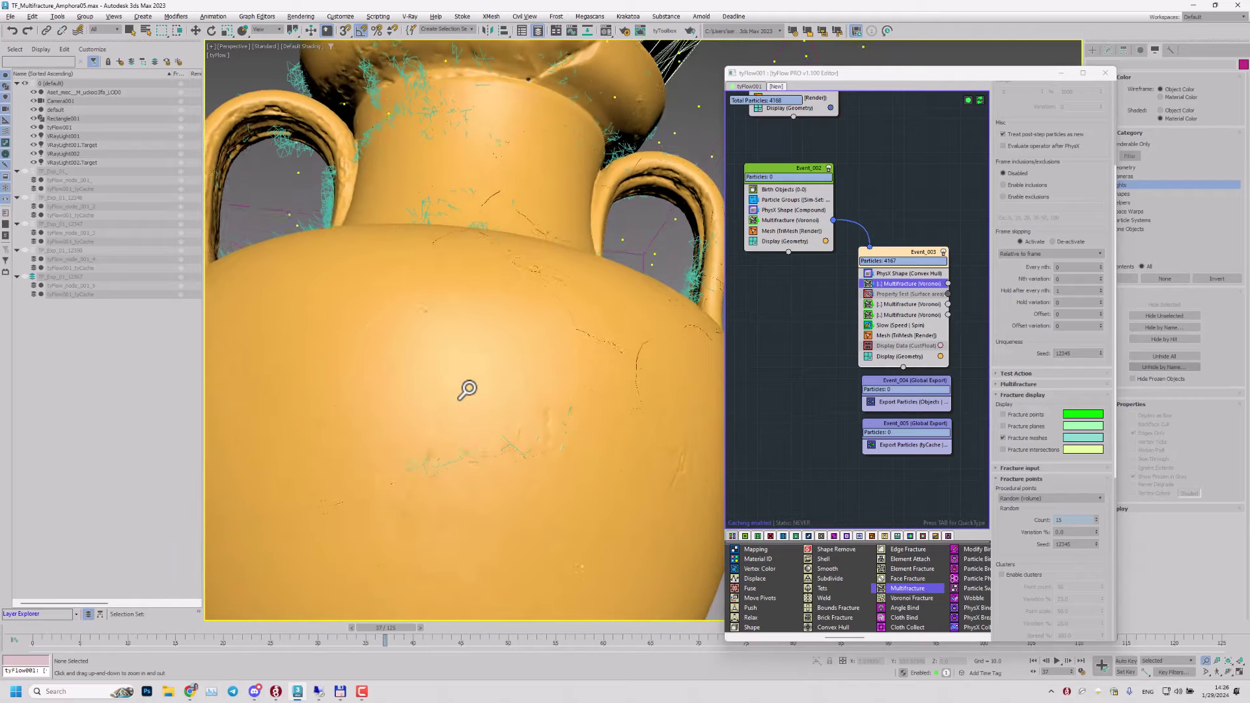
Step: Examine the fracture meshes across the amphora and select the first Event_003 Multifracture's surface area filter to show its settings
{"action": "scroll", "coordinate": [485, 425], "scroll_direction": "up", "scroll_amount": 4}
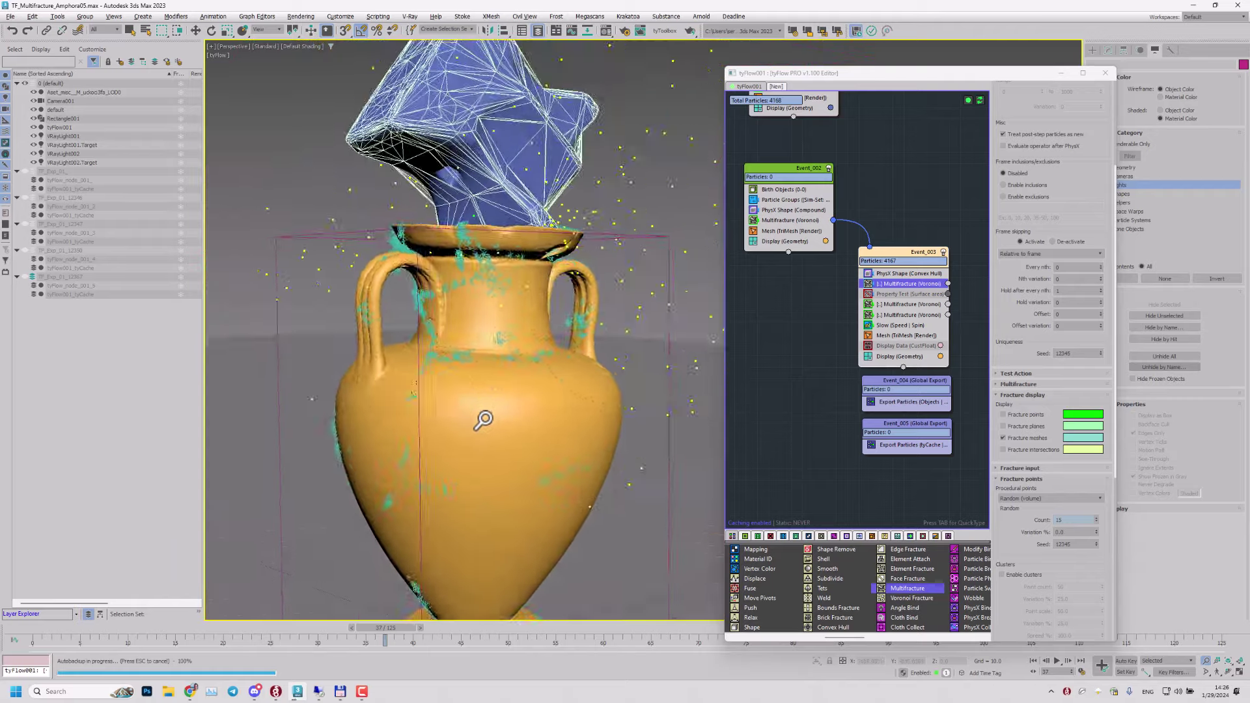
{"action": "scroll", "coordinate": [514, 436], "scroll_direction": "up", "scroll_amount": 5}
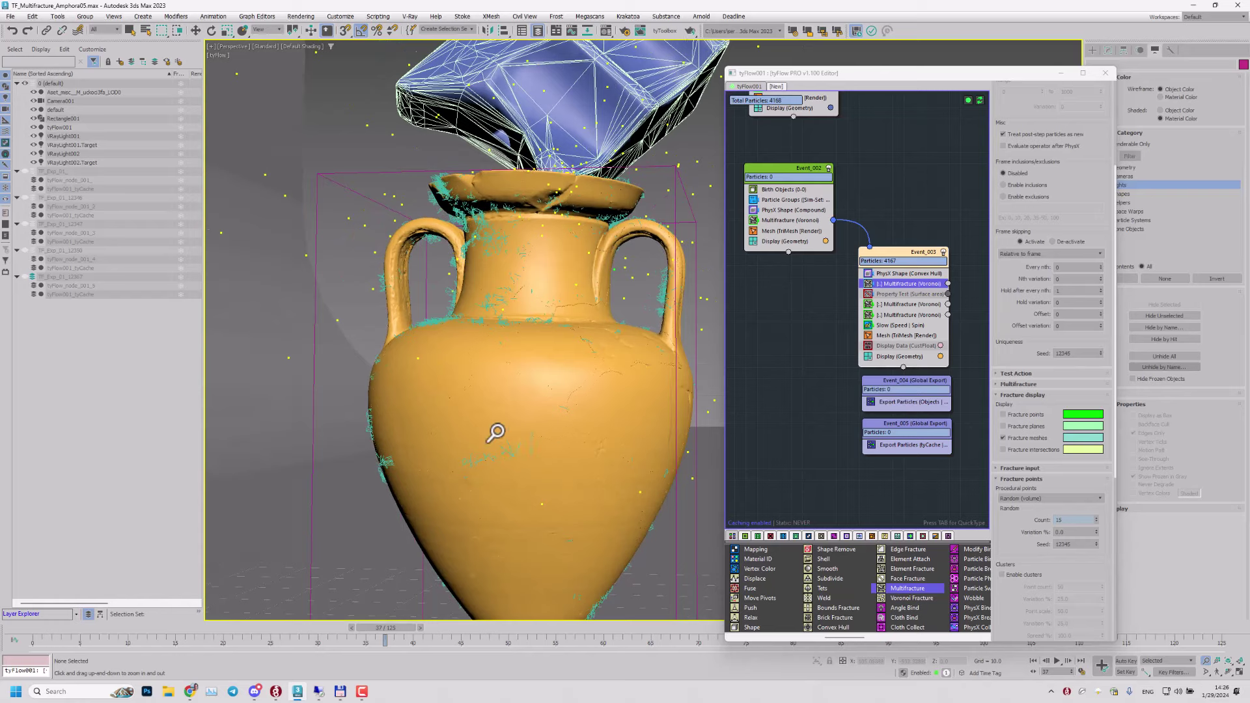
{"action": "middle_click_drag", "start_coordinate": [500, 427], "coordinate": [573, 412]}
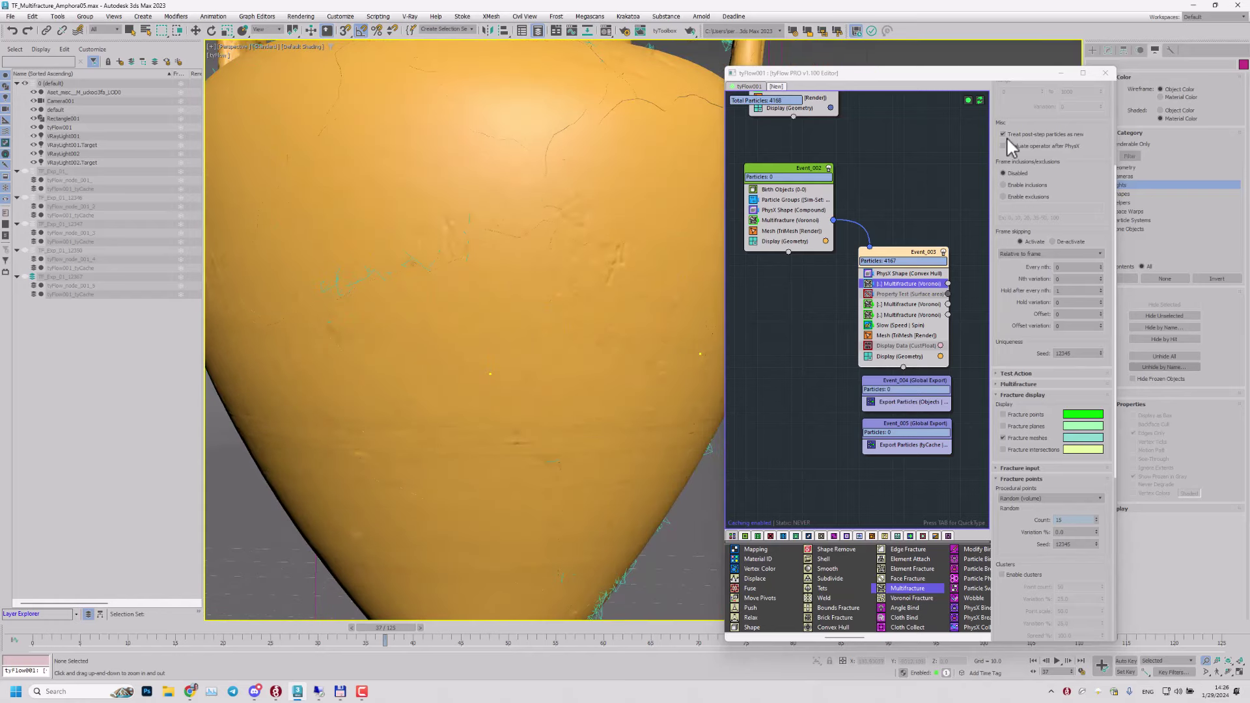
{"action": "scroll", "coordinate": [1054, 208], "scroll_direction": "up", "scroll_amount": 3}
{"action": "left_click", "coordinate": [1021, 129]}
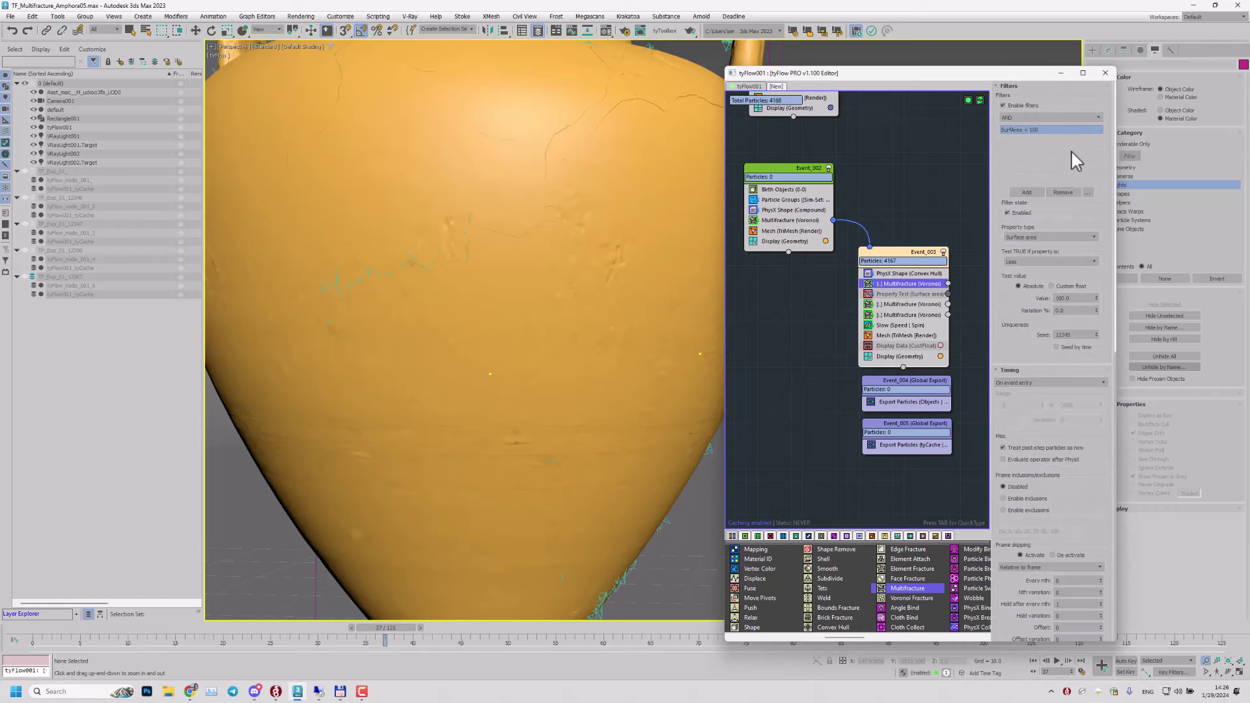
Step: Inspect the fracture meshes on the amphora's lower body and side, briefly showing the wireframe edges over the shaded surface
{"action": "middle_click_drag", "start_coordinate": [433, 373], "coordinate": [421, 352]}
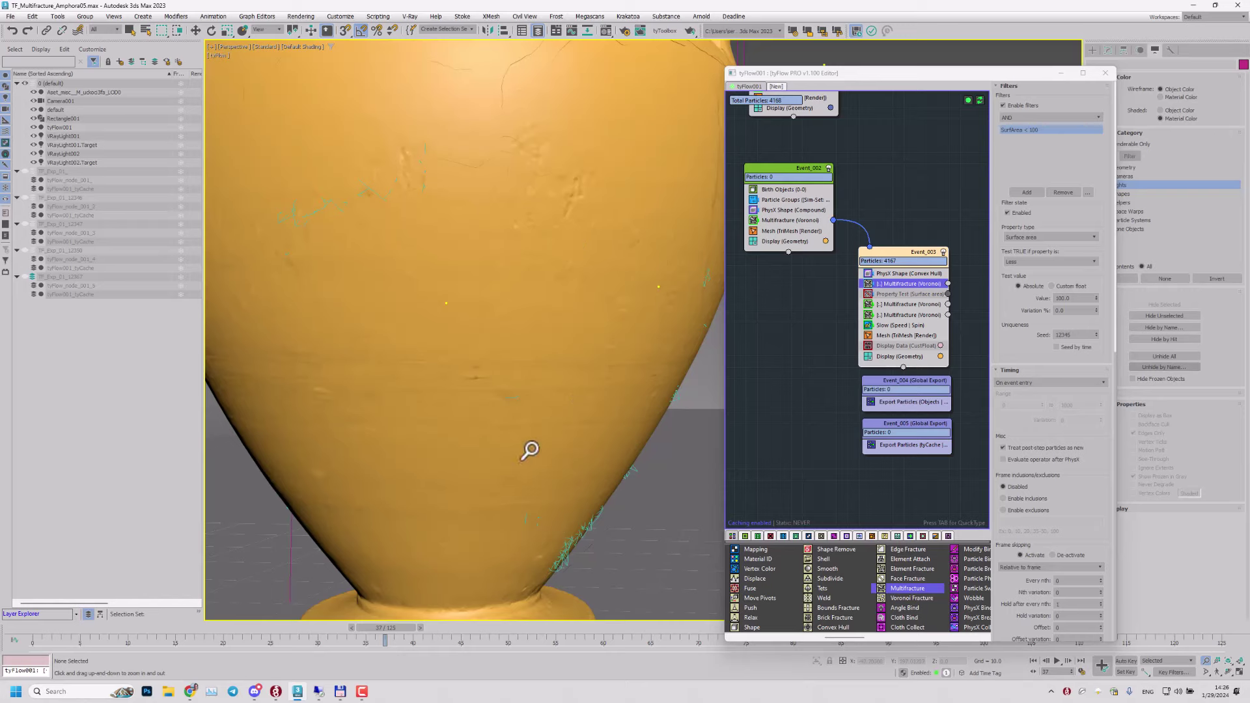
{"action": "left_click_drag", "start_coordinate": [527, 450], "coordinate": [533, 396]}
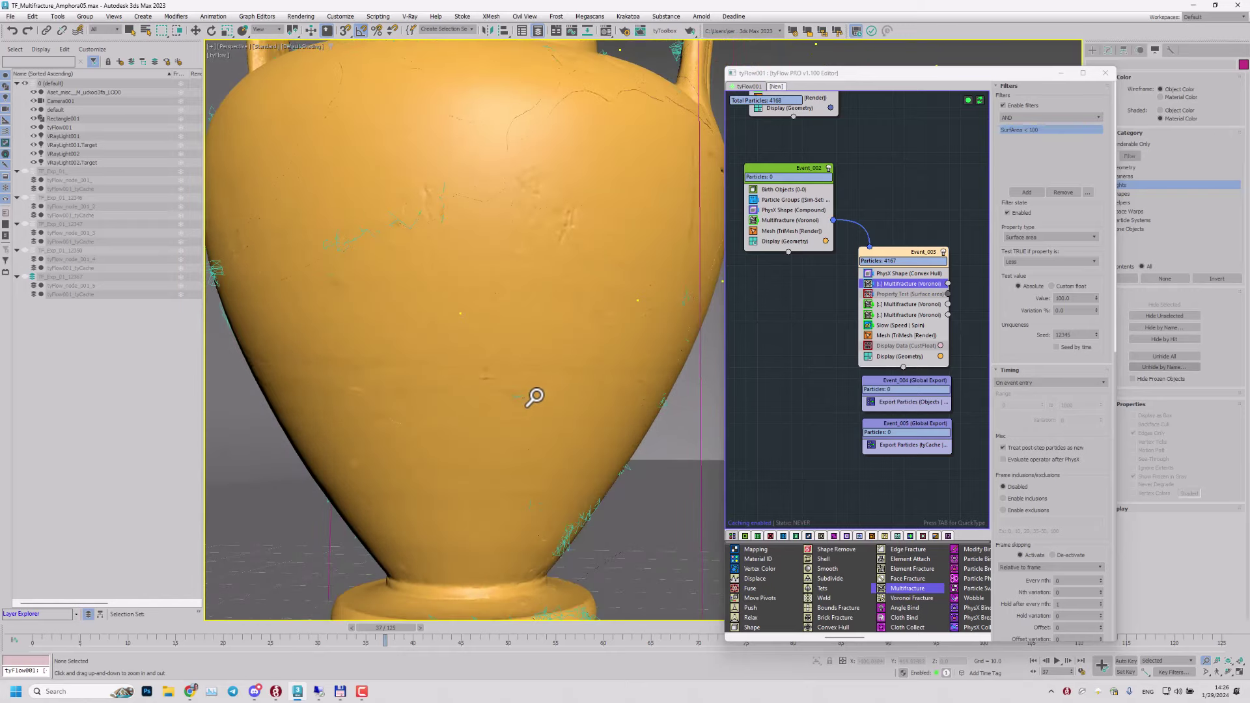
{"action": "mouse_move", "coordinate": [502, 400]}
{"action": "middle_mouse_down", "text": "alt"}
{"action": "mouse_move", "coordinate": [494, 389]}
{"action": "mouse_move", "coordinate": [513, 389]}
{"action": "mouse_move", "coordinate": [518, 402]}
{"action": "mouse_move", "coordinate": [547, 360]}
{"action": "middle_mouse_up", "text": "alt"}
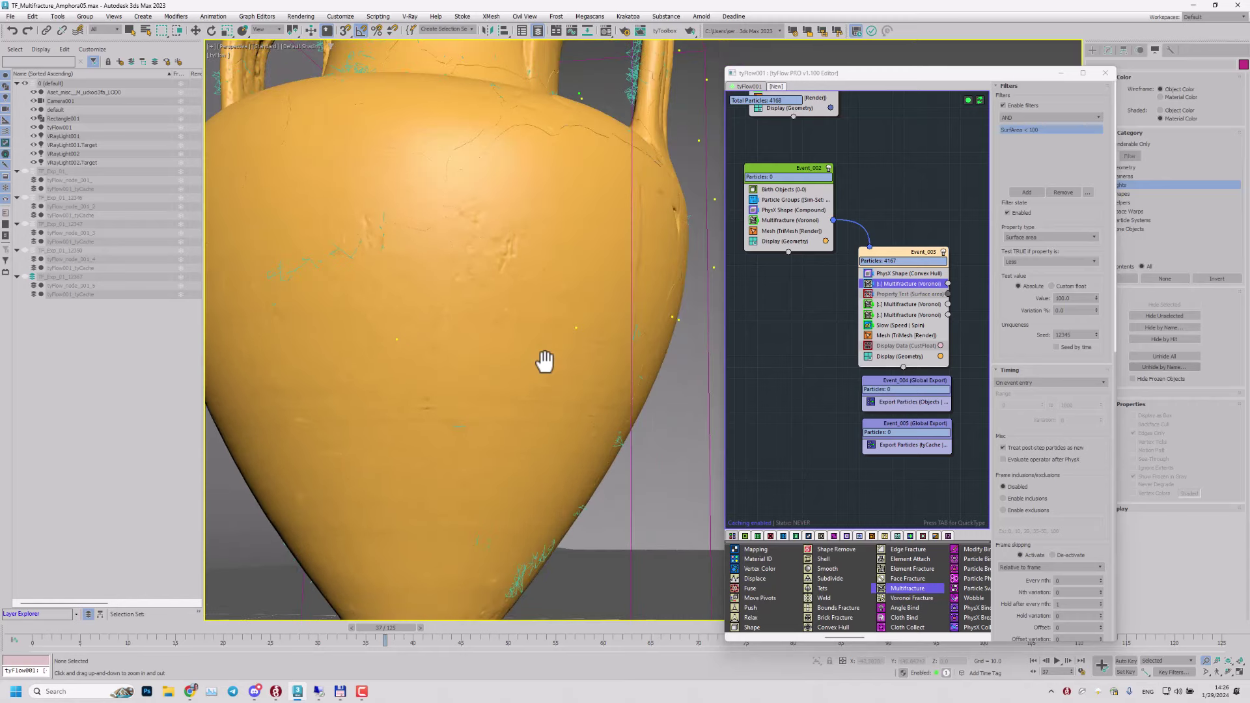
{"action": "key", "text": "F4"}
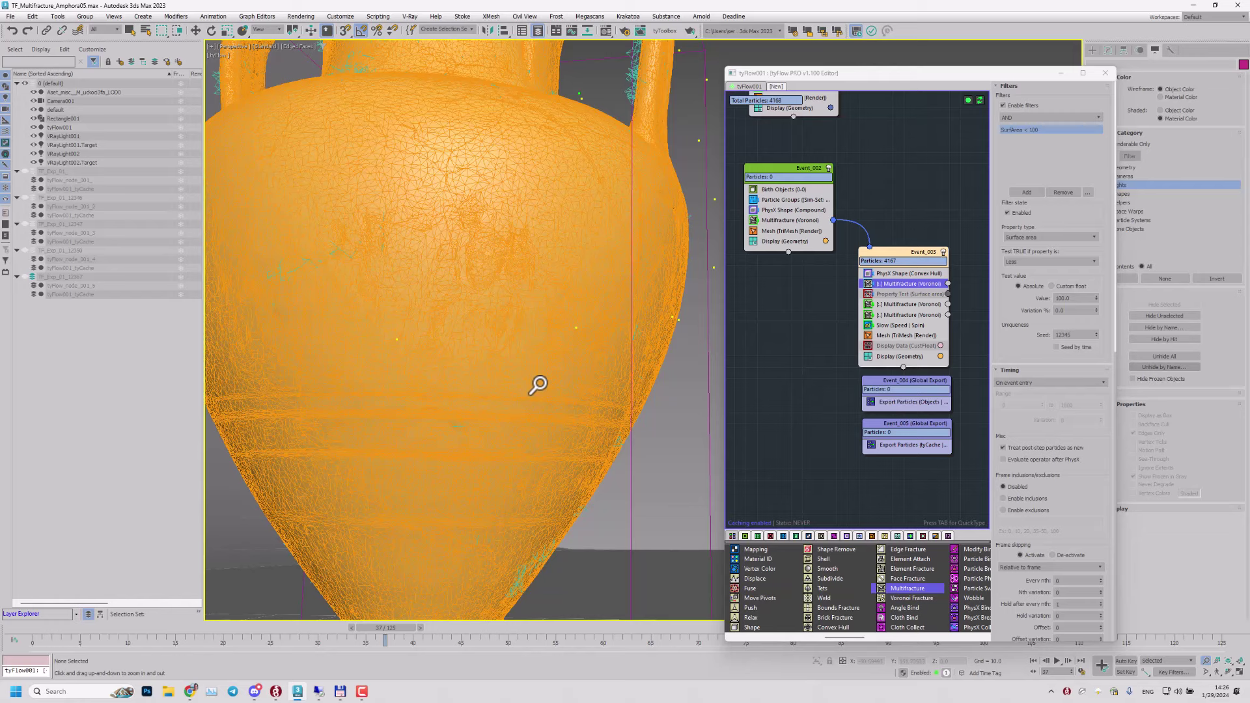
{"action": "key", "text": "F4"}
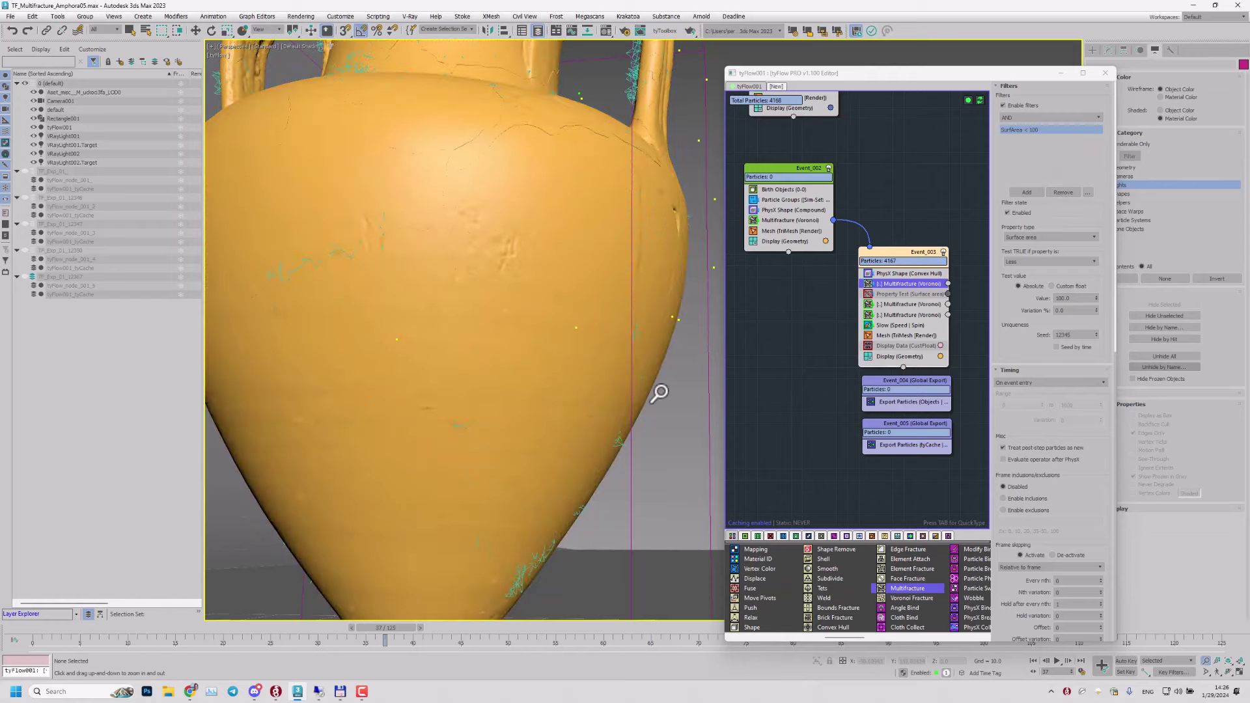
{"action": "left_click_drag", "start_coordinate": [532, 386], "coordinate": [538, 435]}
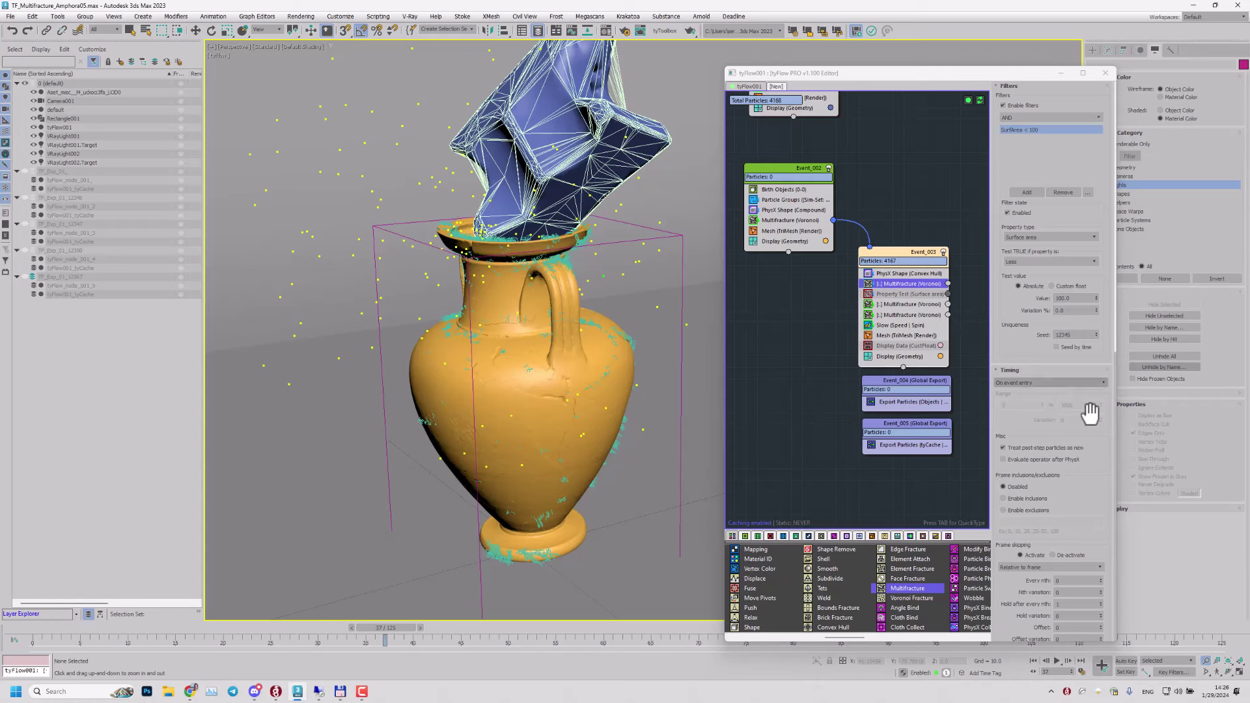
Step: Review the fracture display, fracture input and recursion limit settings of the second Multifracture in Event_003
{"action": "left_click", "coordinate": [904, 305]}
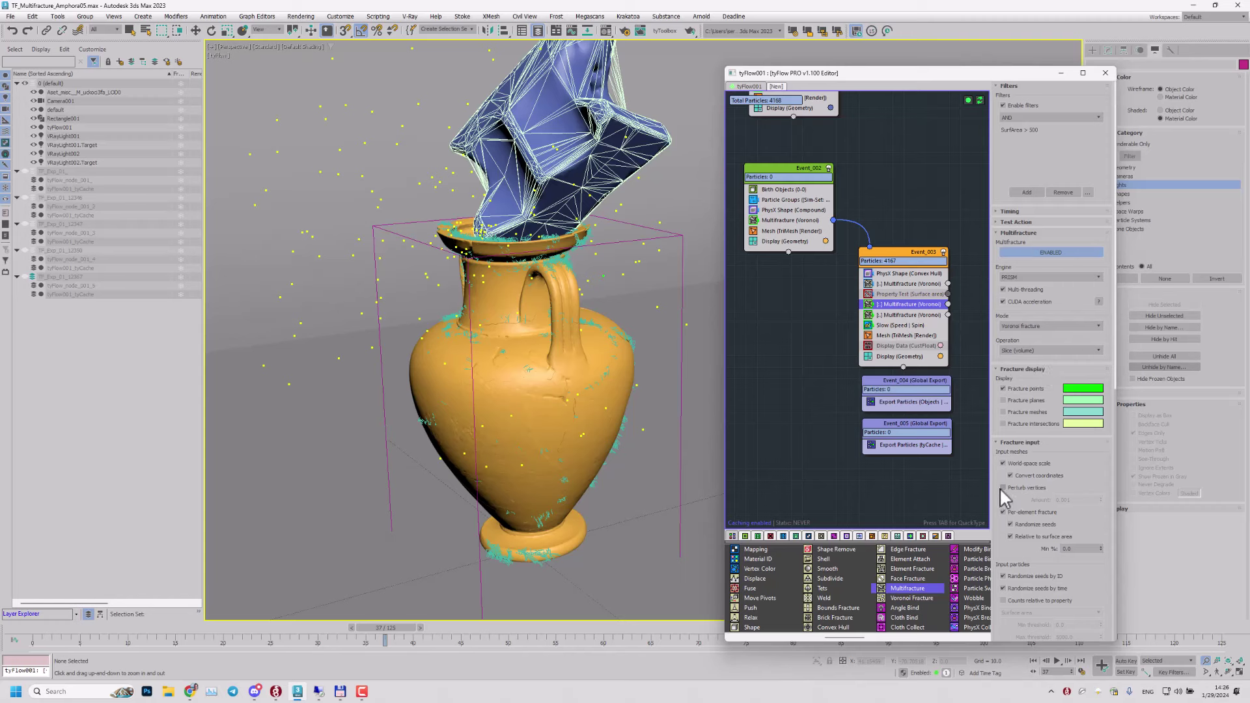
{"action": "left_click", "coordinate": [1017, 233]}
{"action": "left_click_drag", "start_coordinate": [1010, 523], "coordinate": [997, 472]}
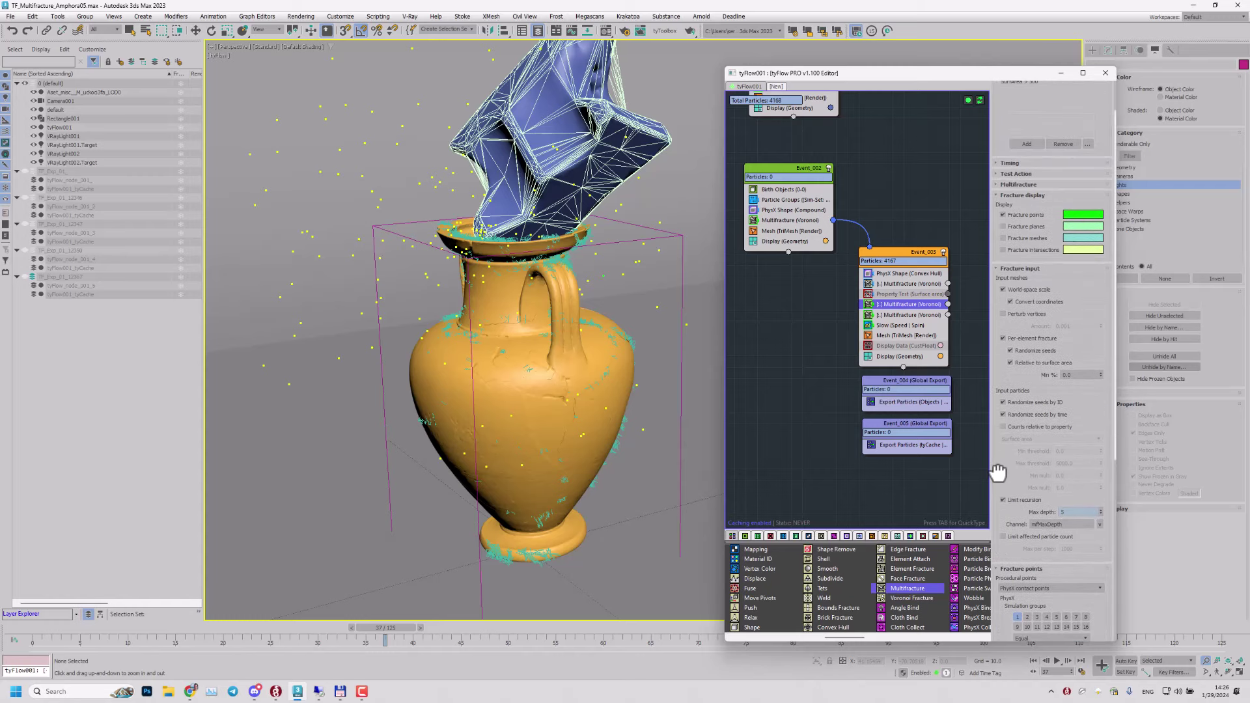